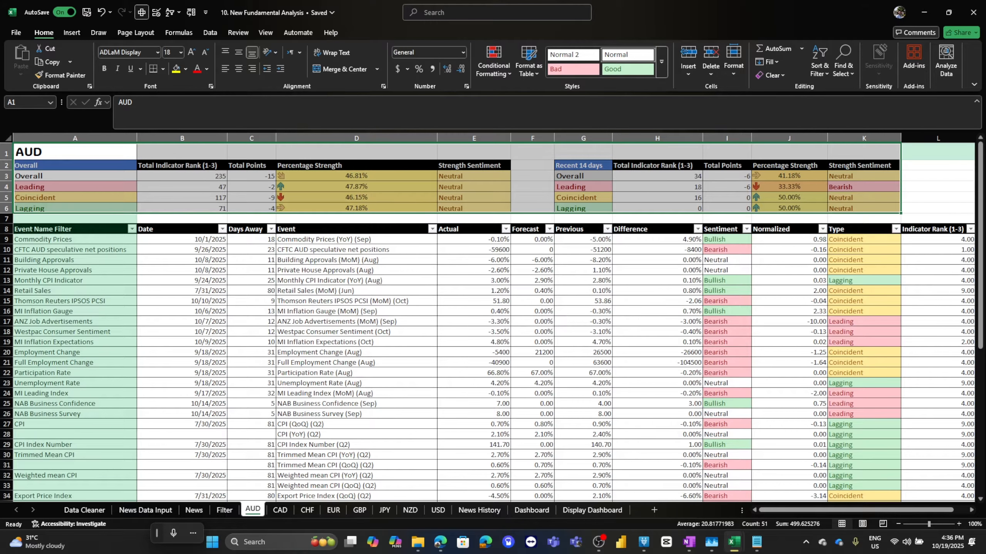
Review the AUD, News History and Dashboard sheets of the fundamental analysis workbook.
click(438, 510)
click(480, 511)
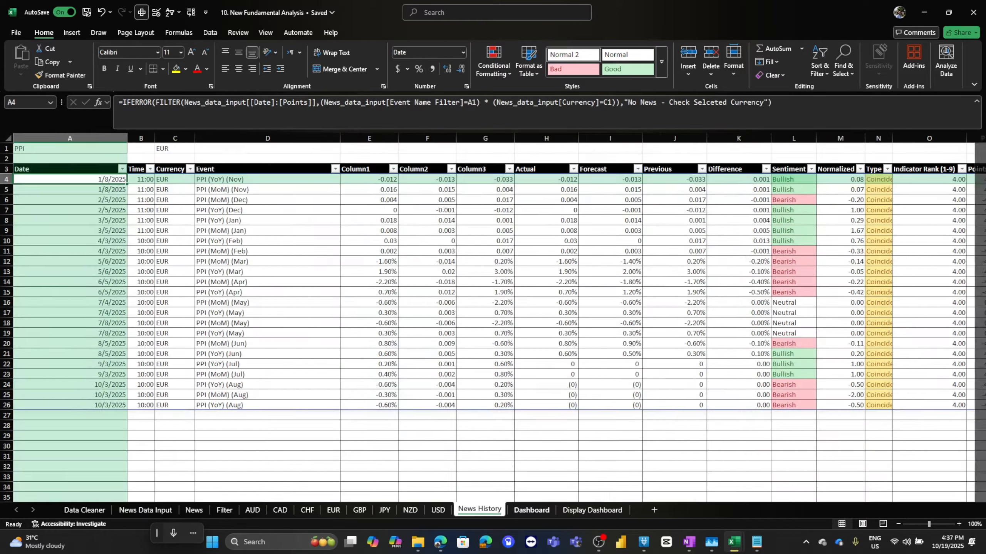
click(531, 510)
drag(39, 300, 772, 363)
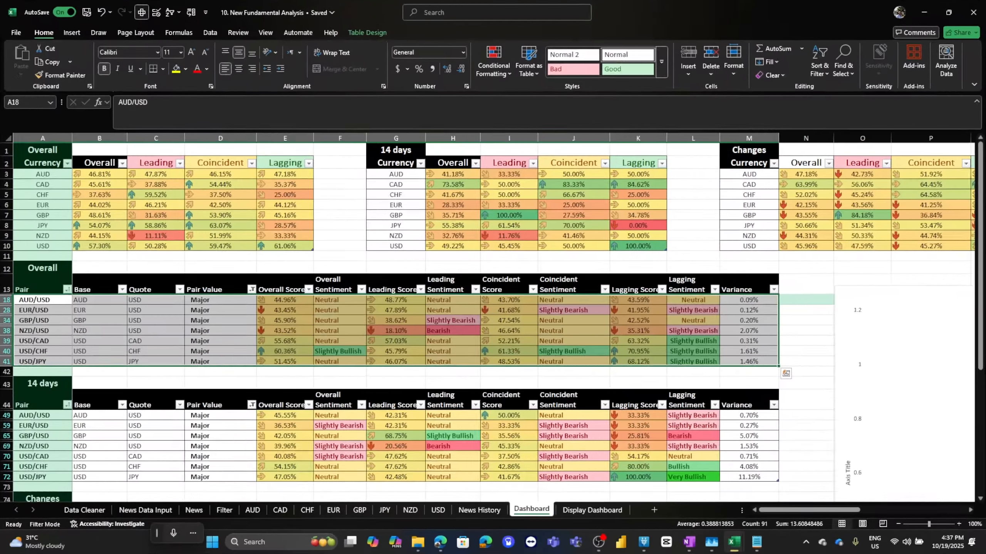
Switch to the walkthrough tutorial workbook and browse its News Data Input, News and AUD sheets.
click(734, 542)
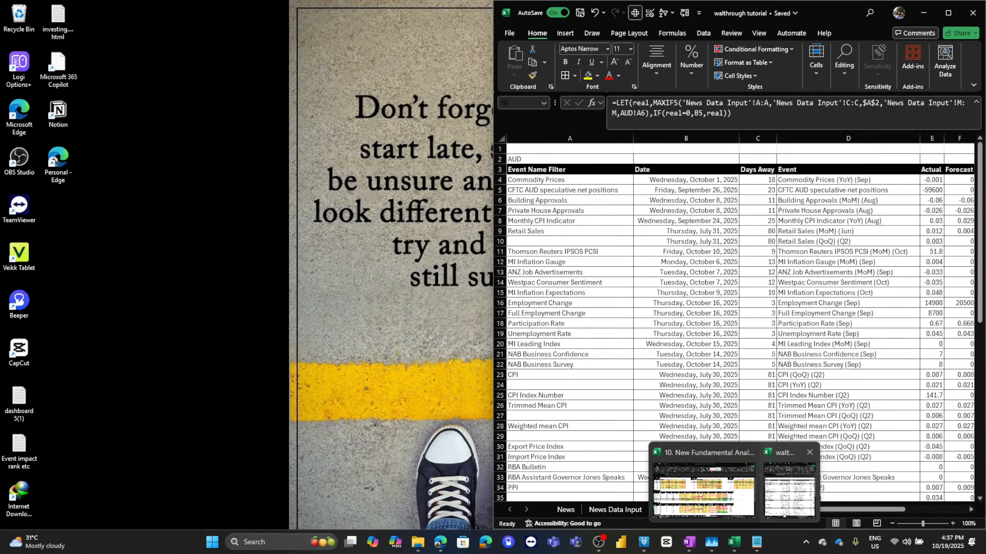
click(792, 495)
click(948, 13)
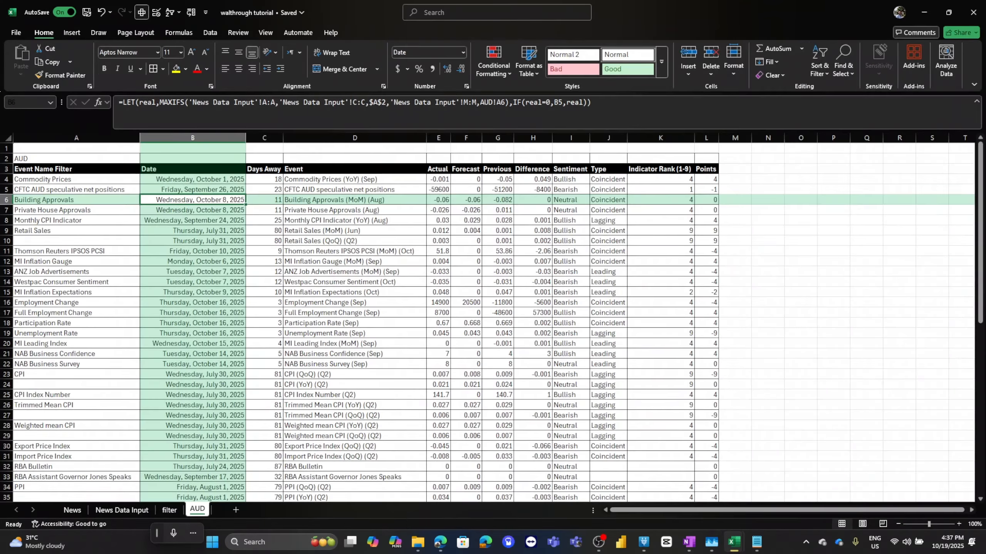
key(ctrl+Page_Up)
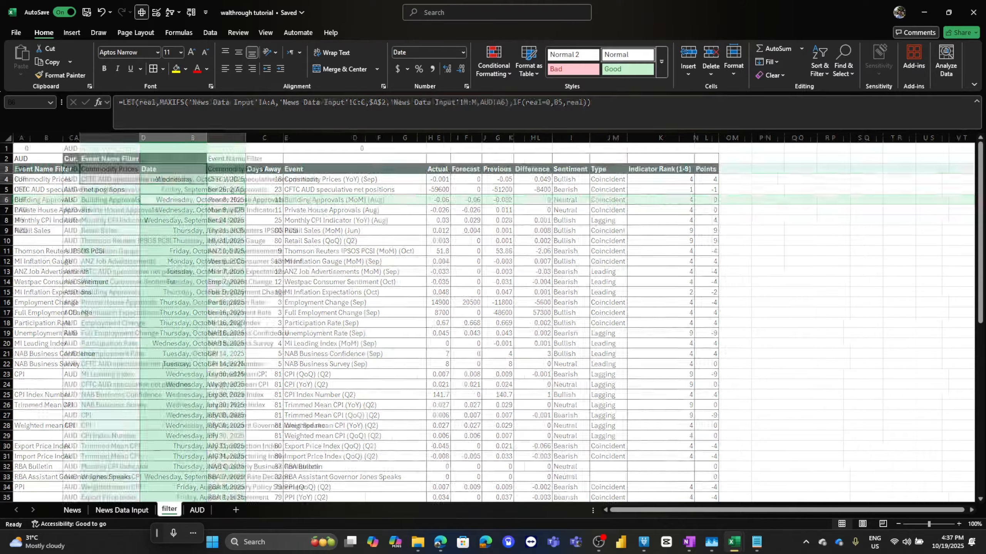
key(ctrl+Page_Up)
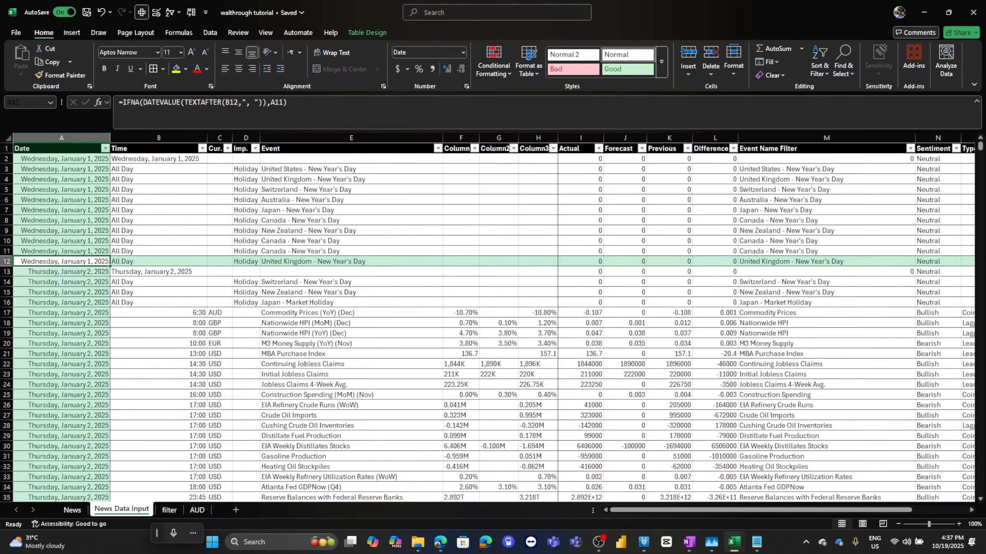
scroll(493, 322, down, 18)
scroll(493, 322, up, 13)
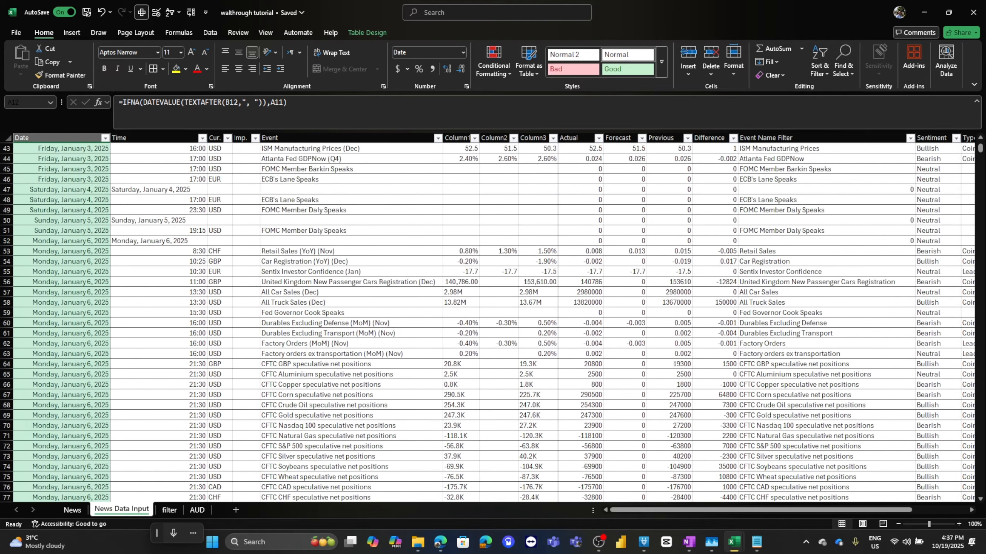
scroll(493, 322, up, 5)
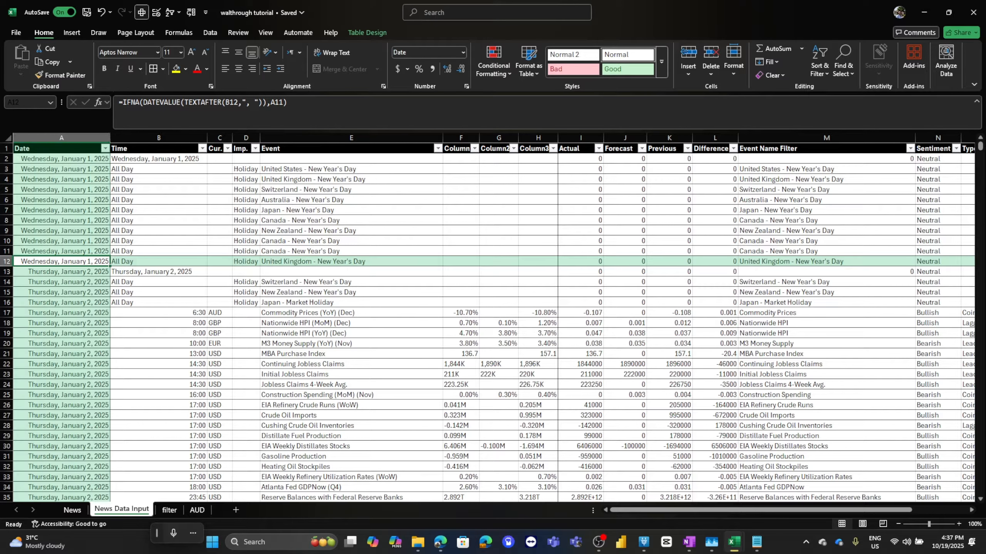
scroll(492, 322, down, 4)
scroll(493, 322, up, 4)
click(72, 510)
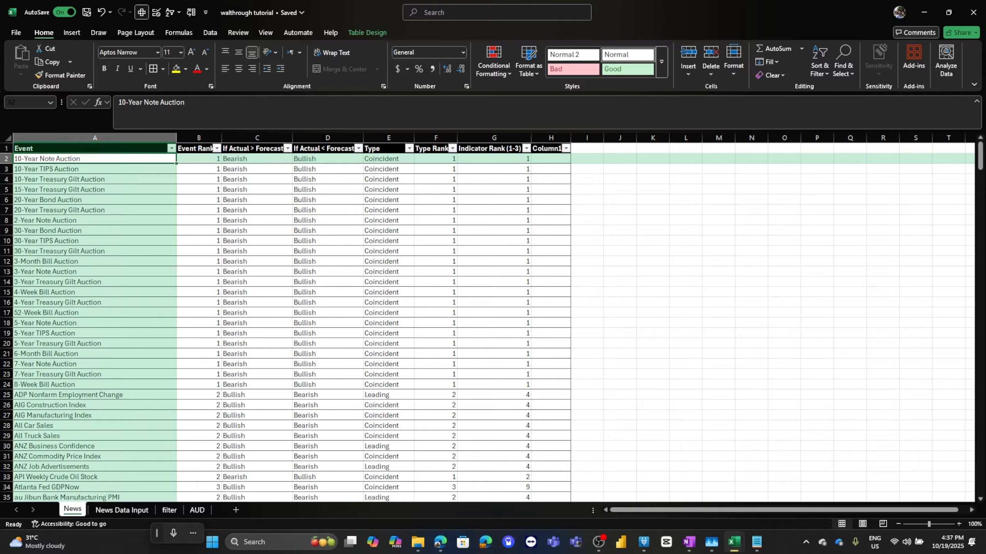
click(197, 509)
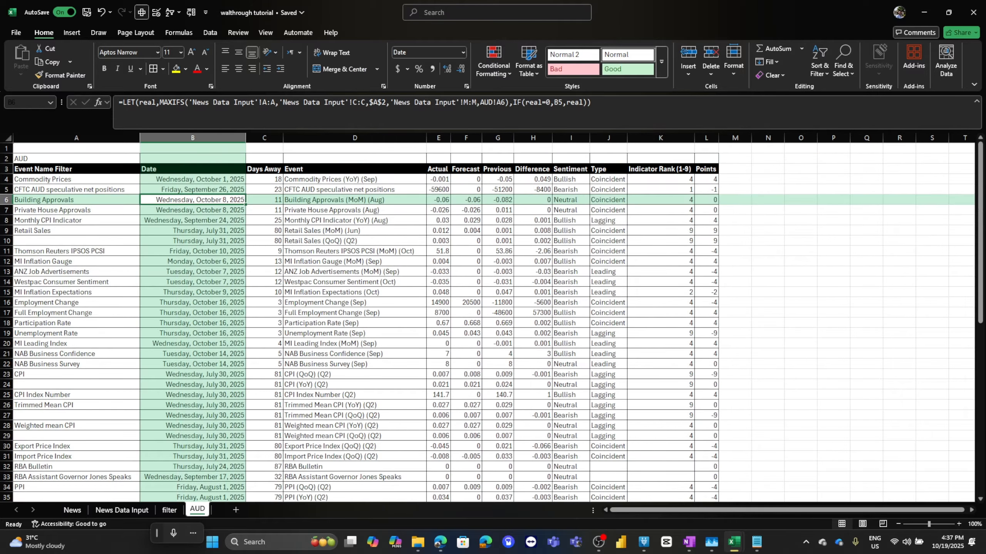
Arrange both workbooks side by side, showing the AUD sheet of the analysis workbook for reference.
key(super+Right)
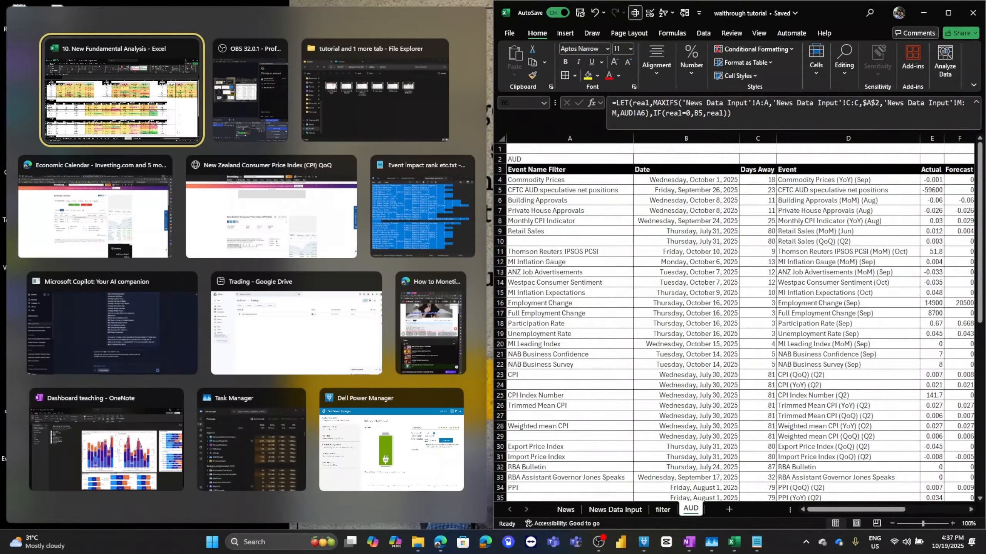
key(Return)
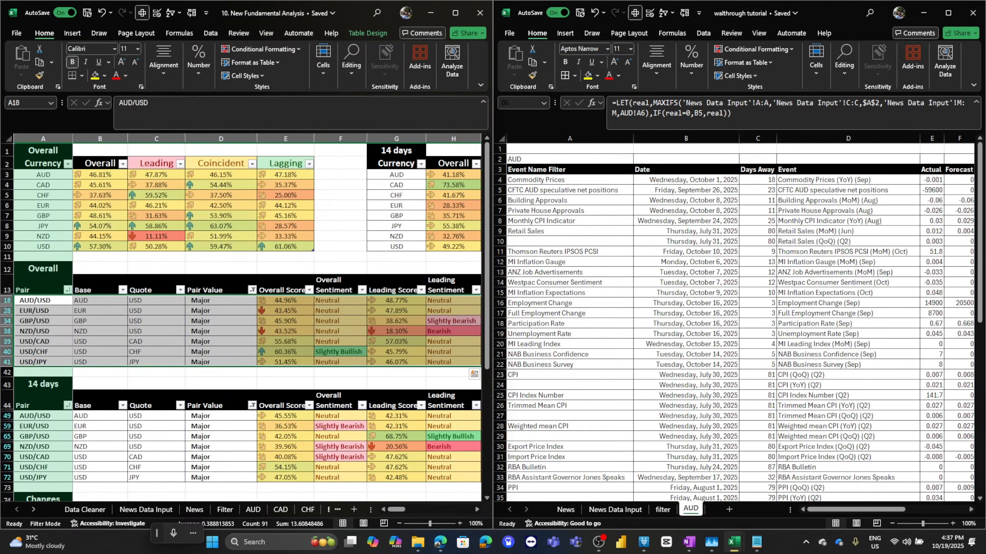
click(253, 510)
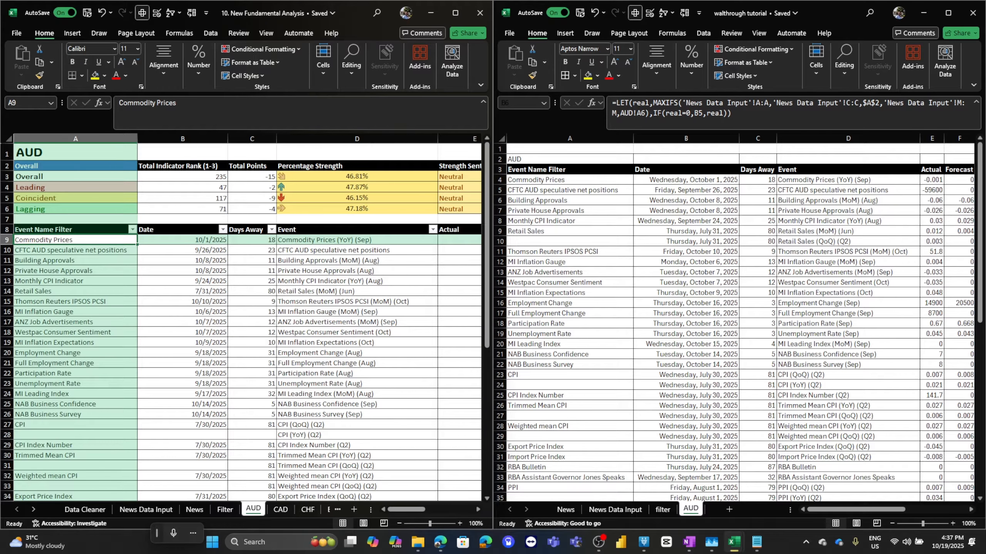
Give the AUD title cell A2 in the tutorial workbook a black fill and white font colour.
click(570, 159)
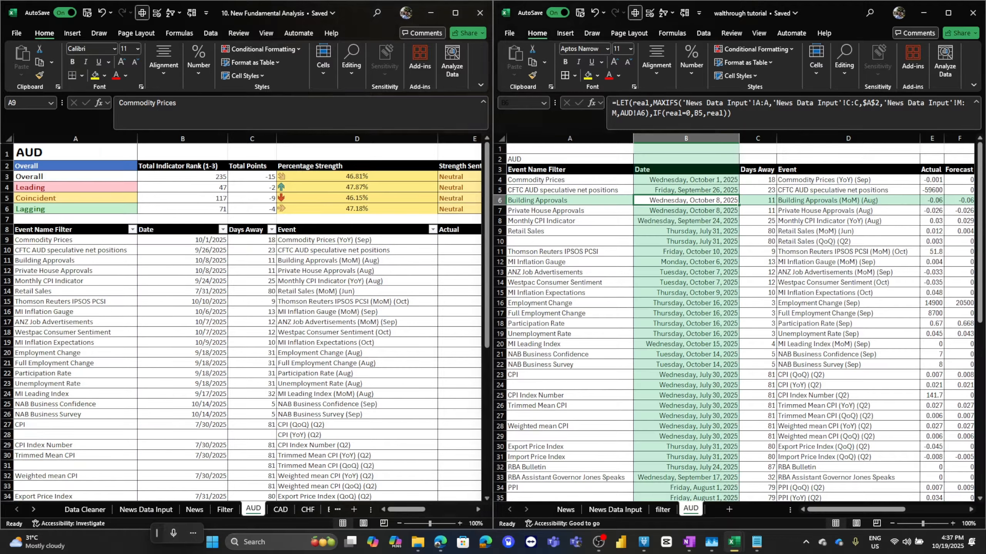
click(570, 159)
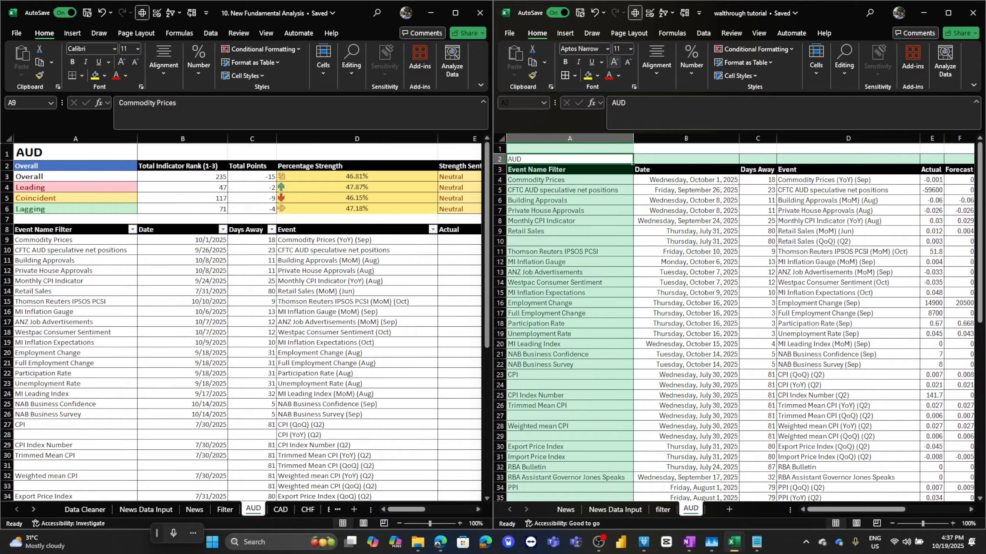
click(597, 76)
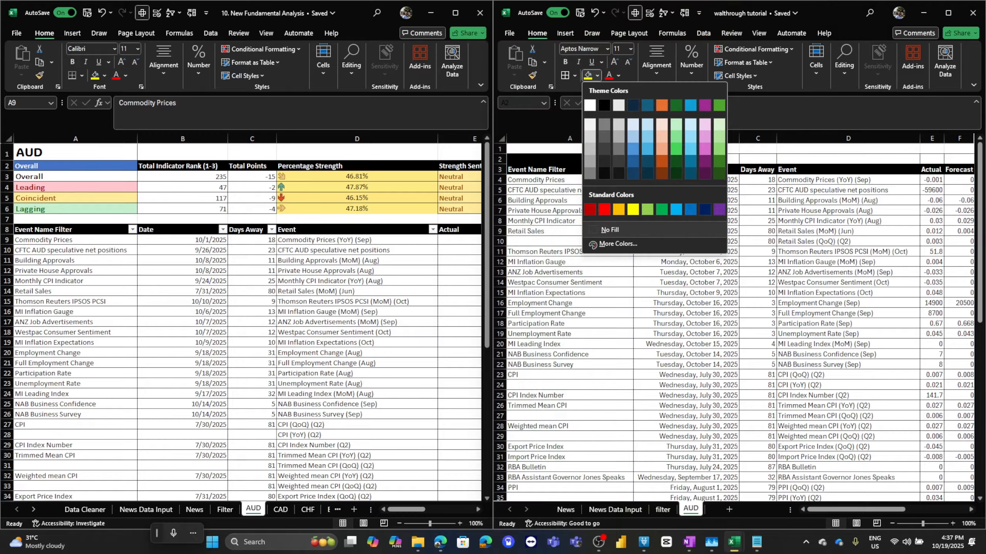
click(604, 105)
click(619, 75)
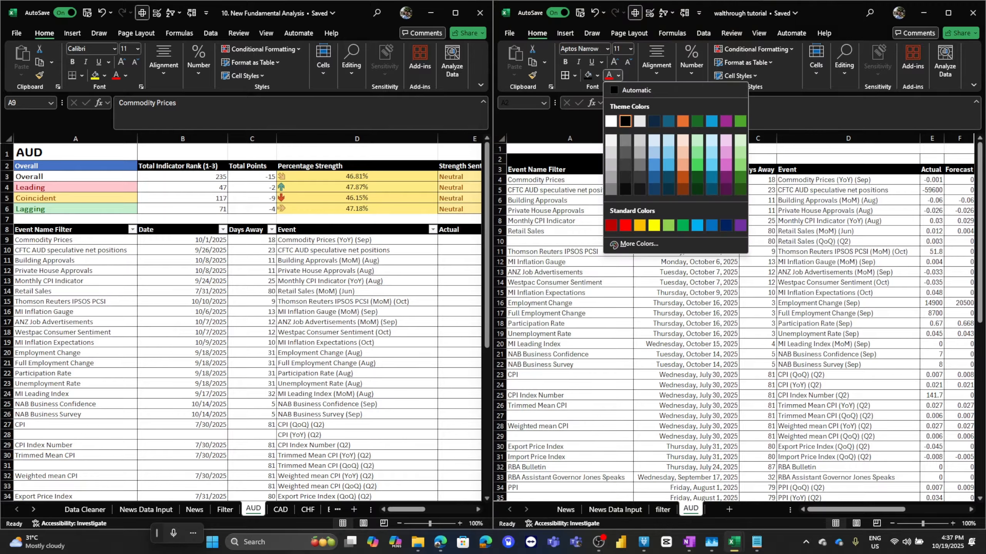
click(610, 121)
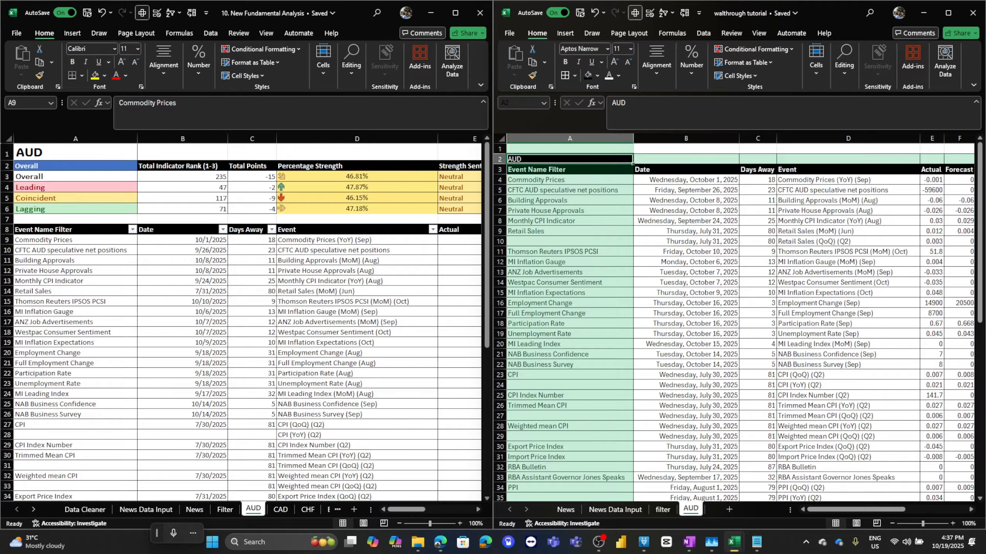
Enlarge the AUD title to 20 pt and make it bold.
click(614, 62)
click(614, 62)
click(614, 62)
click(613, 62)
click(614, 62)
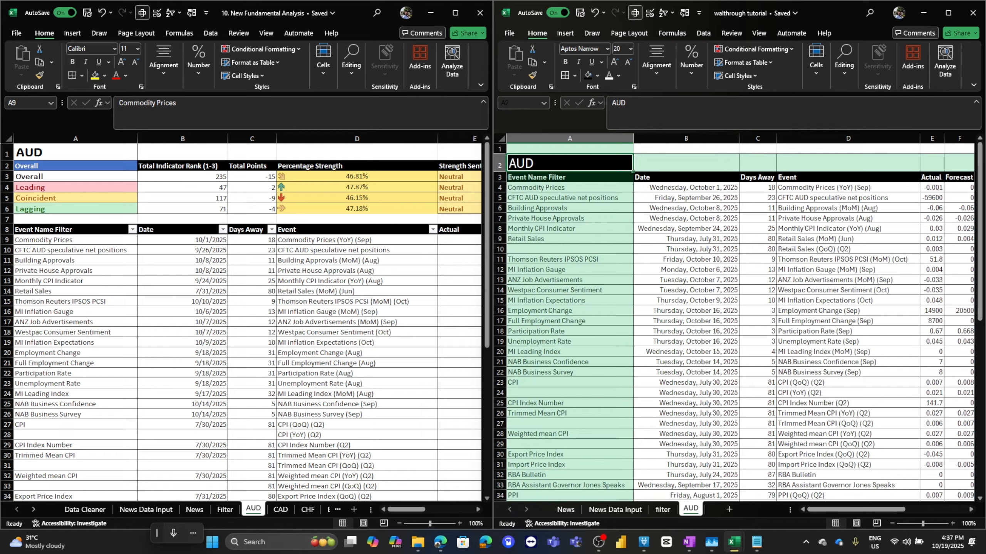
click(565, 62)
click(570, 198)
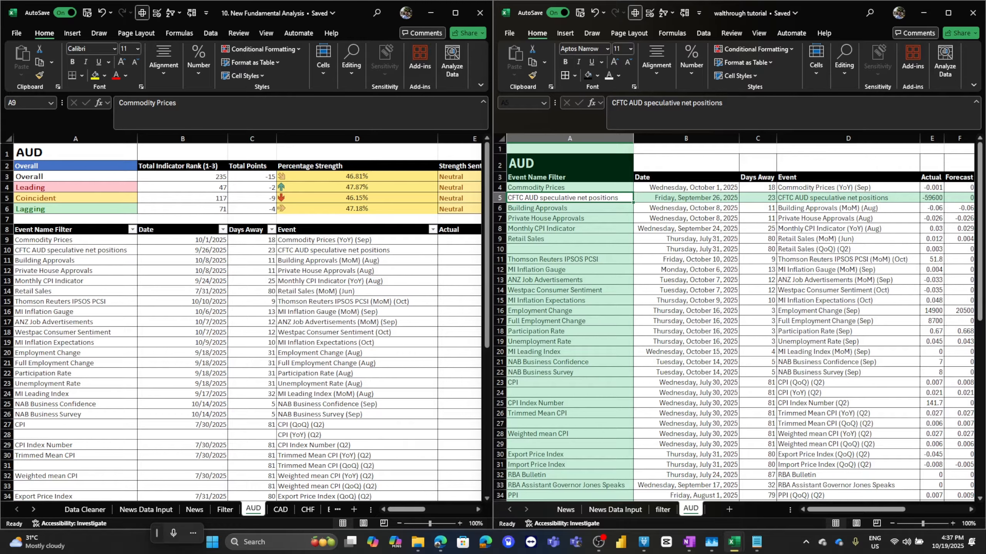
Examine the reference summary table, then enter Overall as a header in cell N3 of the tutorial AUD sheet.
click(455, 12)
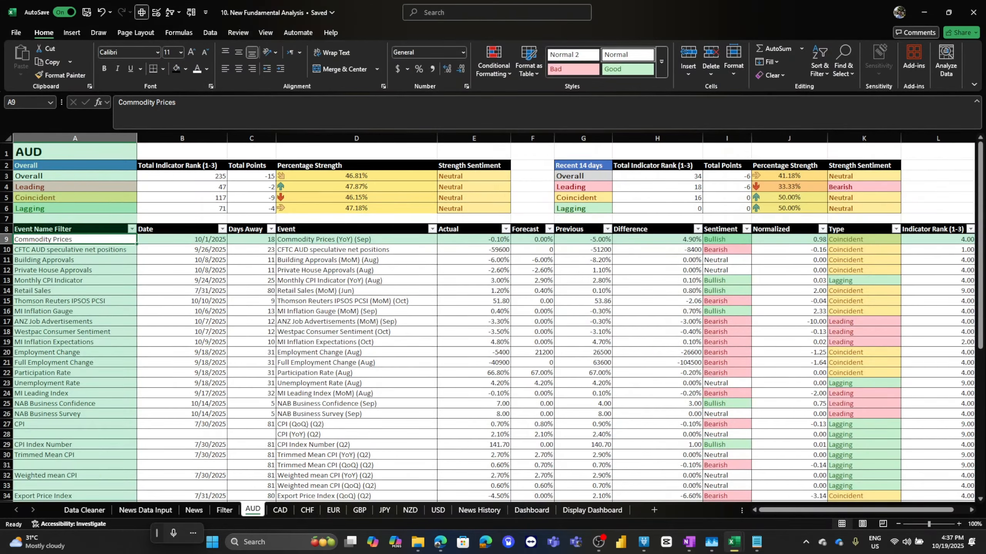
drag(39, 165, 864, 209)
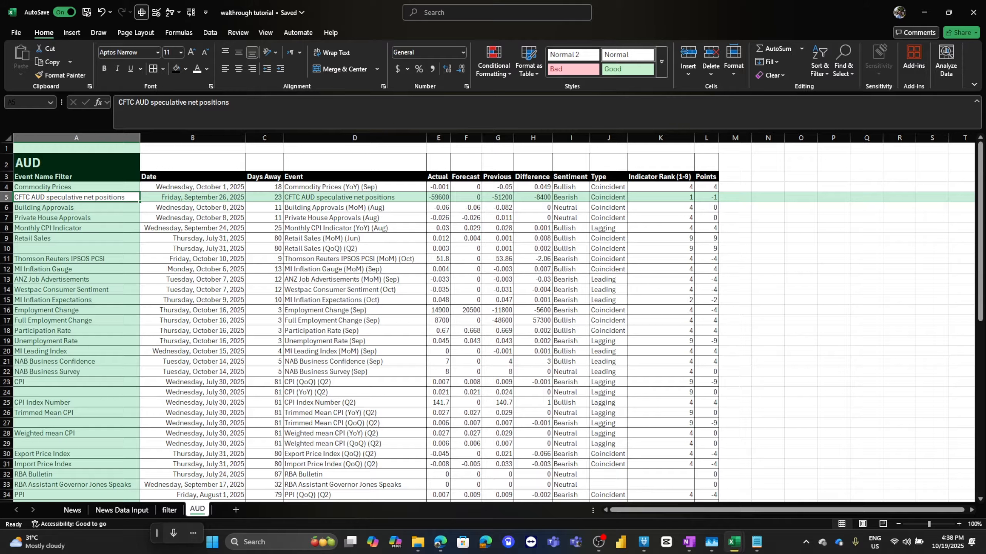
click(768, 177)
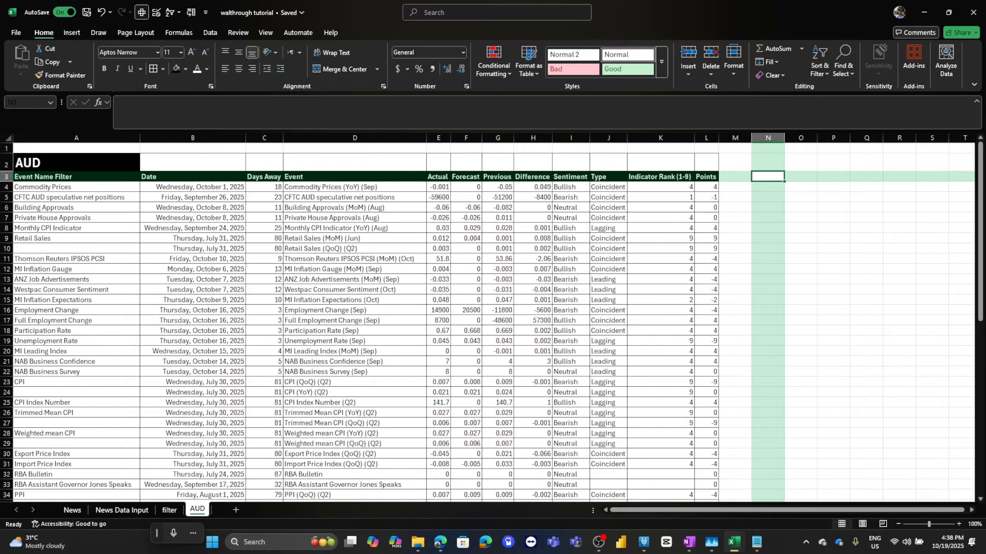
click(948, 12)
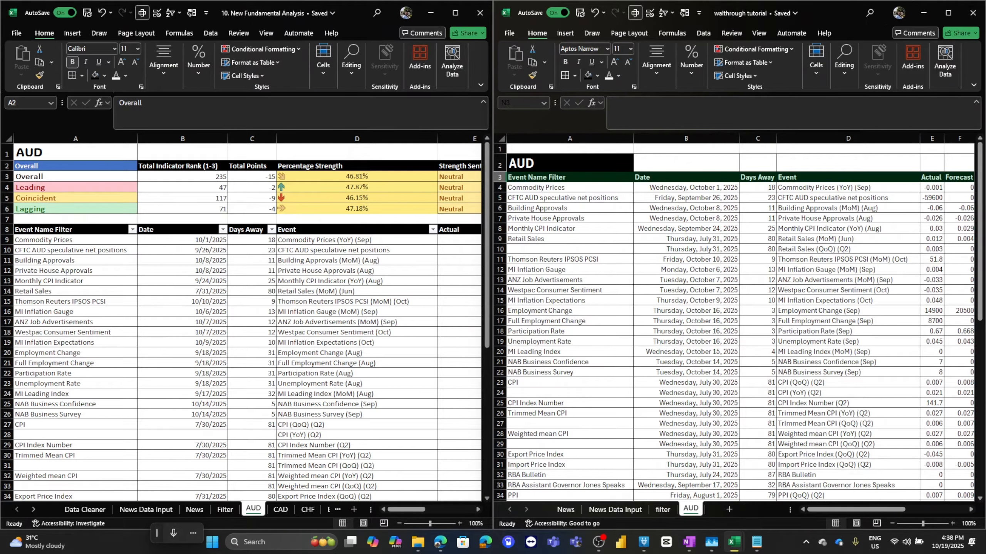
drag(856, 510, 917, 510)
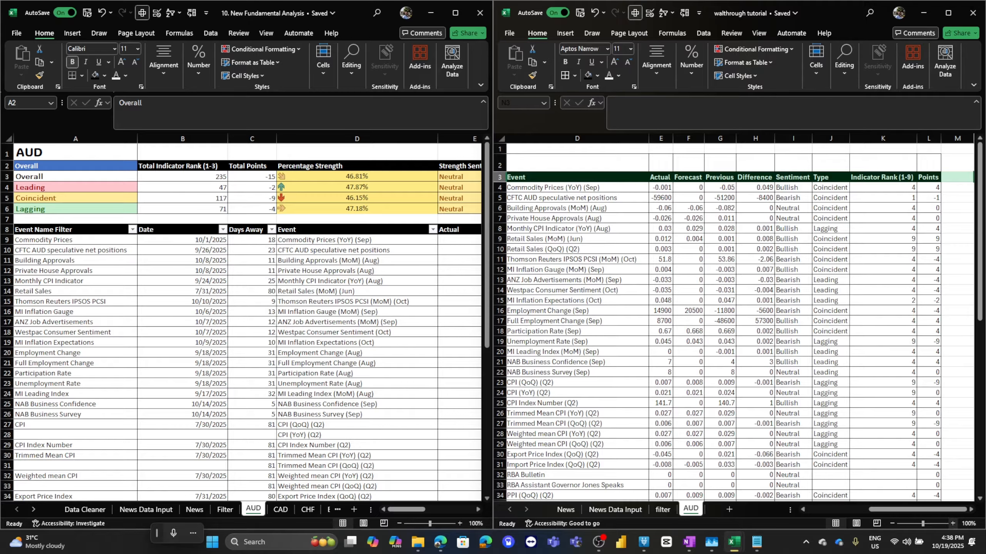
click(971, 510)
click(971, 510)
click(971, 509)
click(971, 510)
click(971, 510)
click(971, 510)
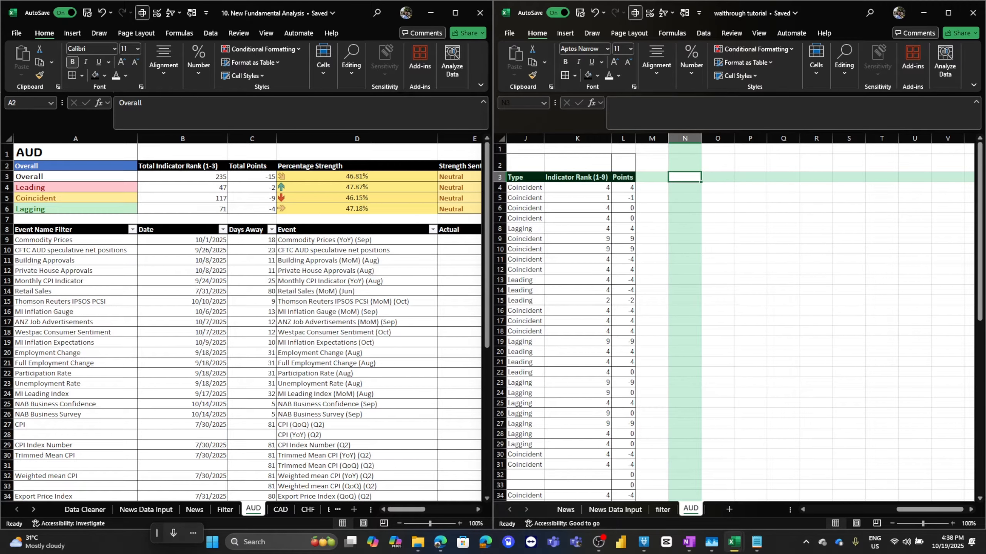
text(Overall)
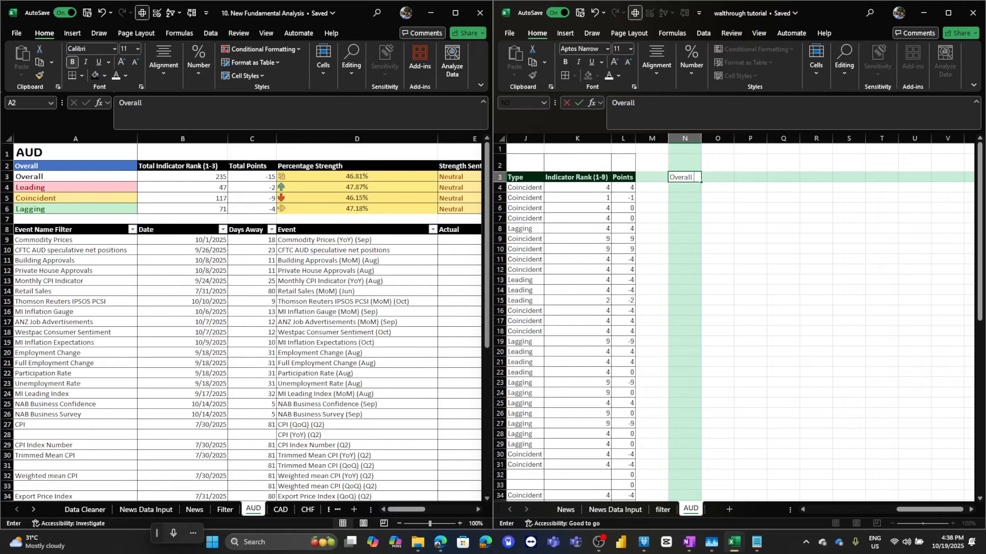
key(Tab)
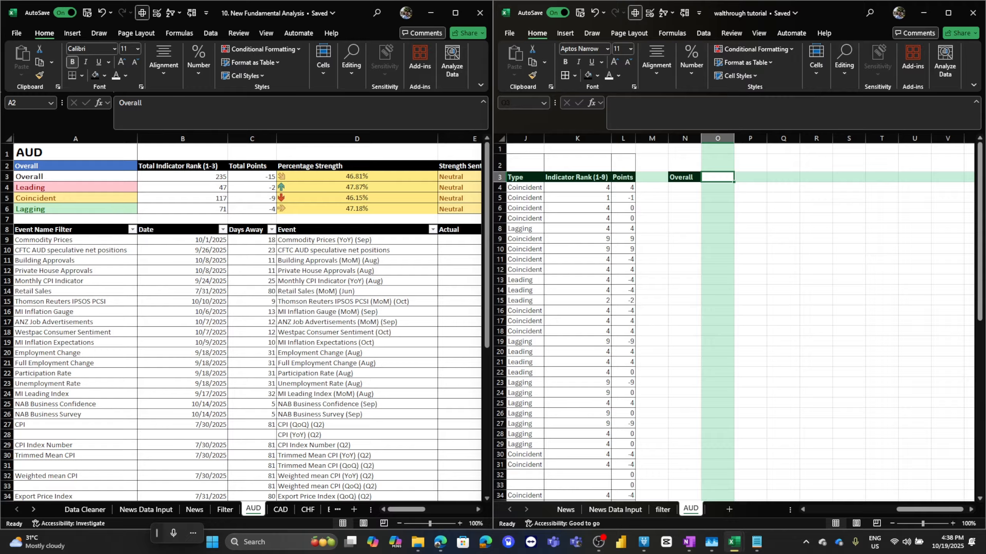
Enter the header Total indicator in cell O3.
text(Tota)
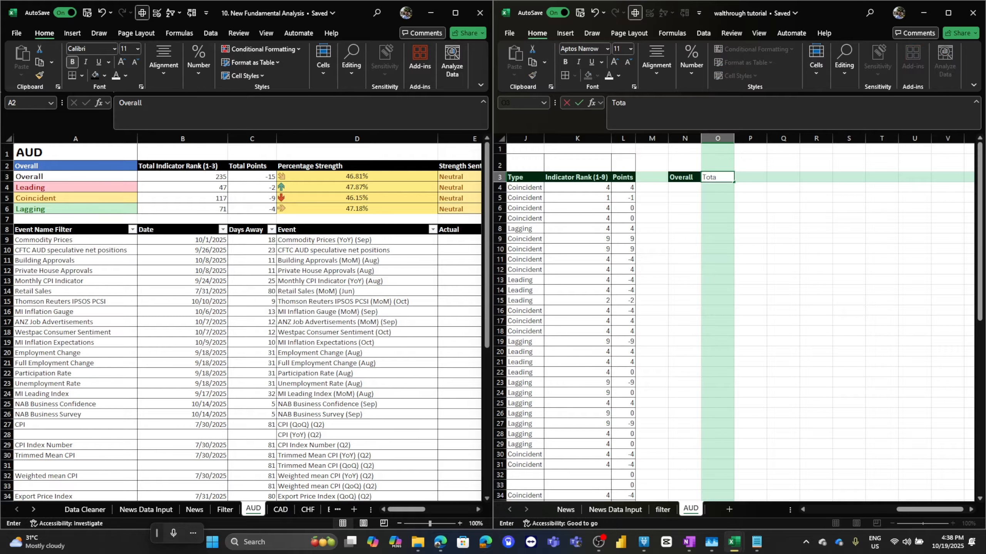
text(l indicato)
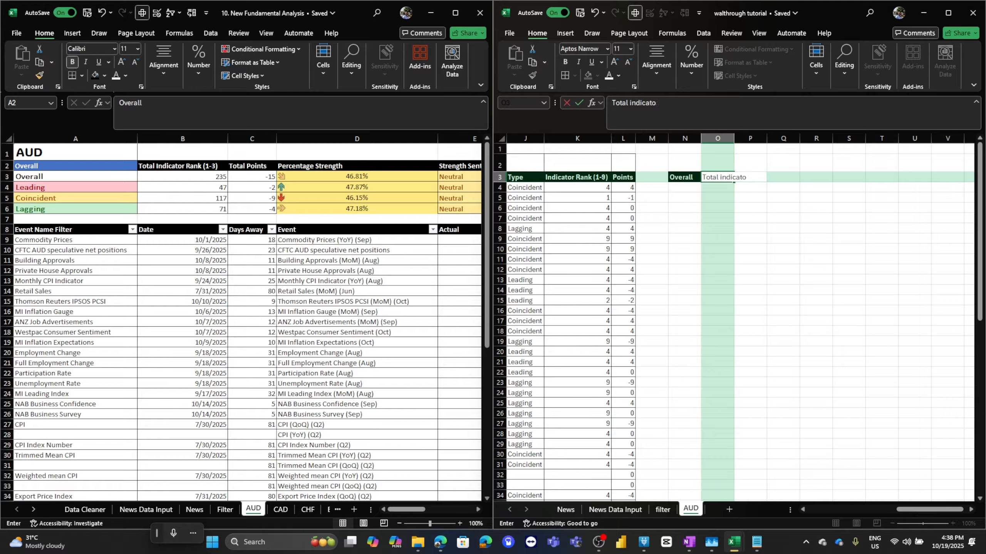
text(r)
key(Tab)
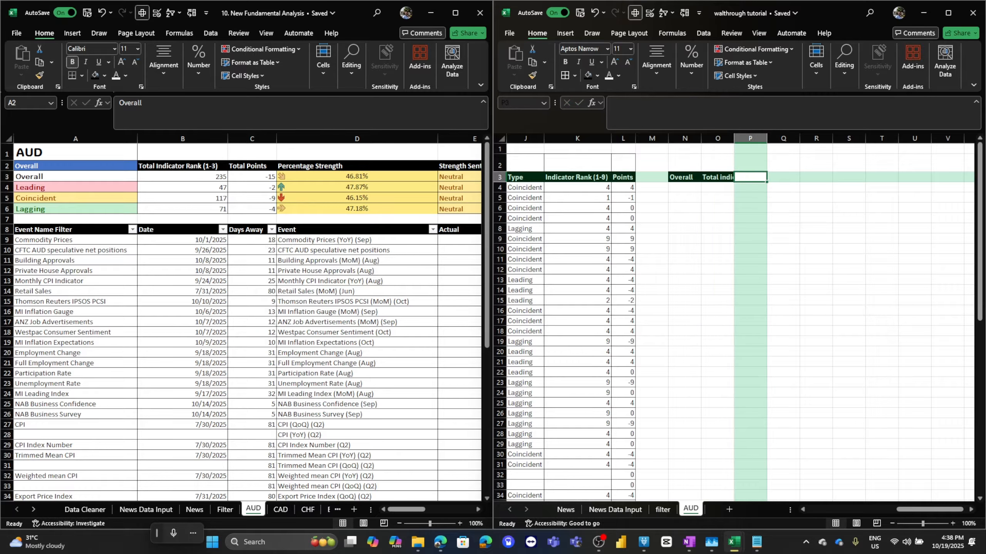
Enter the header Total points in cell P3.
text(Tota)
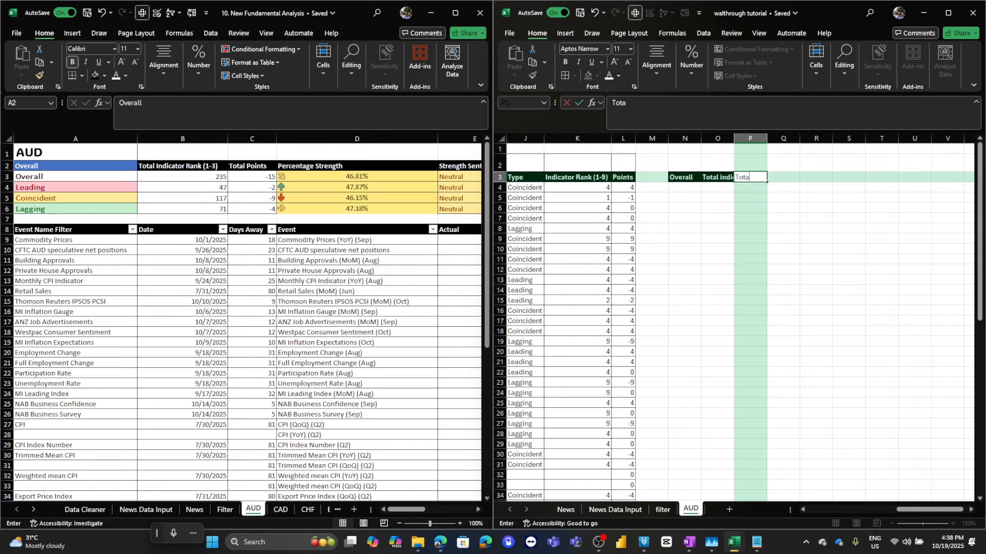
text(l points)
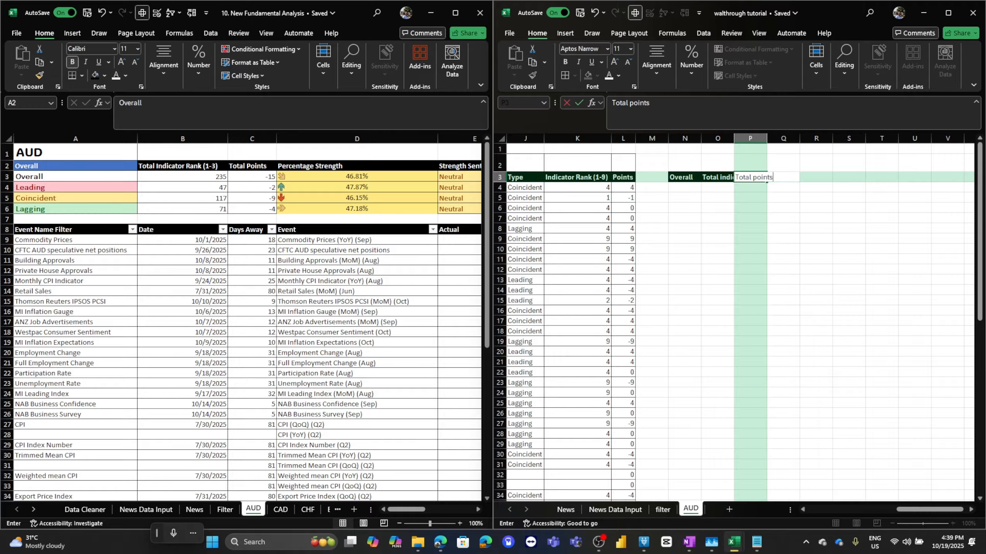
key(Tab)
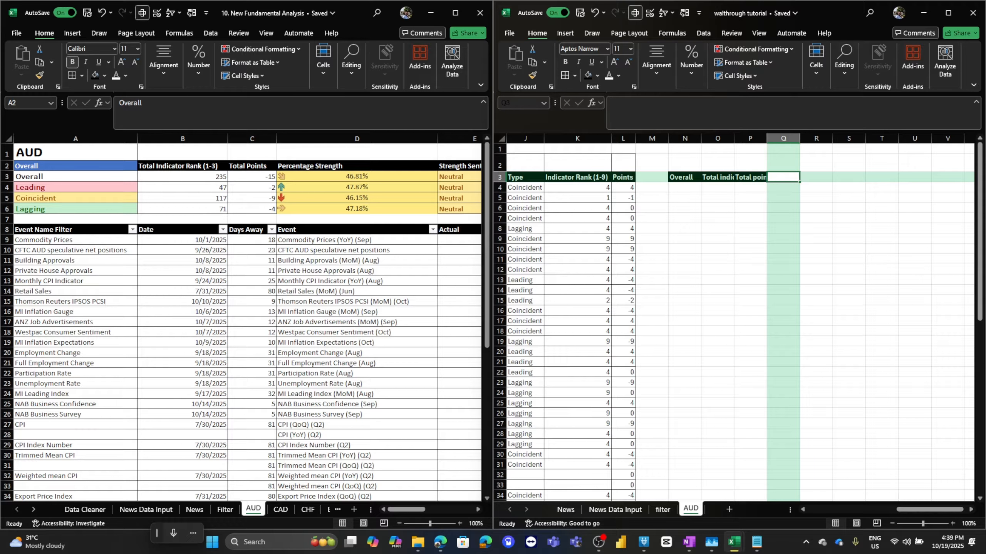
Enter the headers Percentage Strength in cell Q3 and Strength Sentiment in cell R3.
text(P)
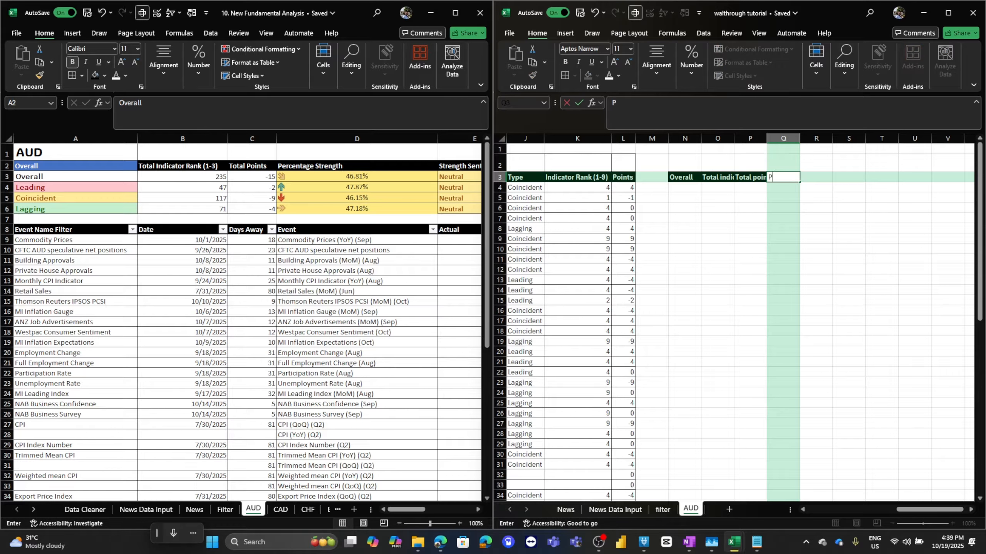
text(ercentage)
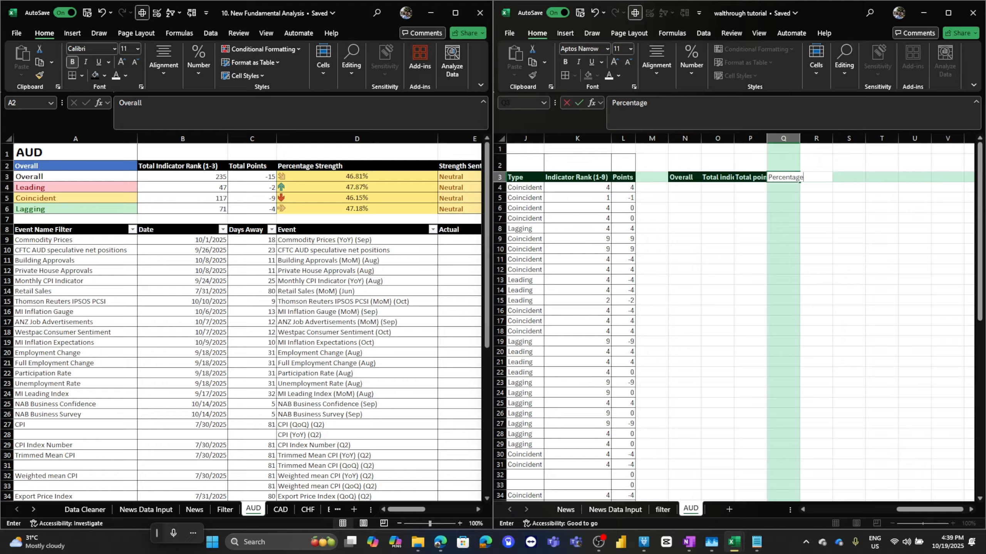
text( Stregnth)
key(BackSpace)
key(BackSpace)
key(BackSpace)
key(BackSpace)
text(ngth)
key(Tab)
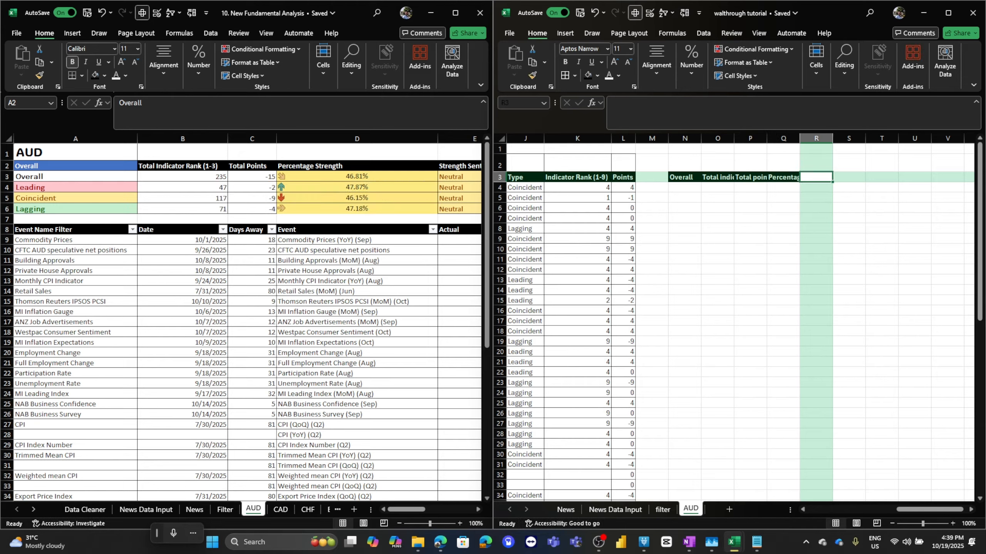
text(Stren)
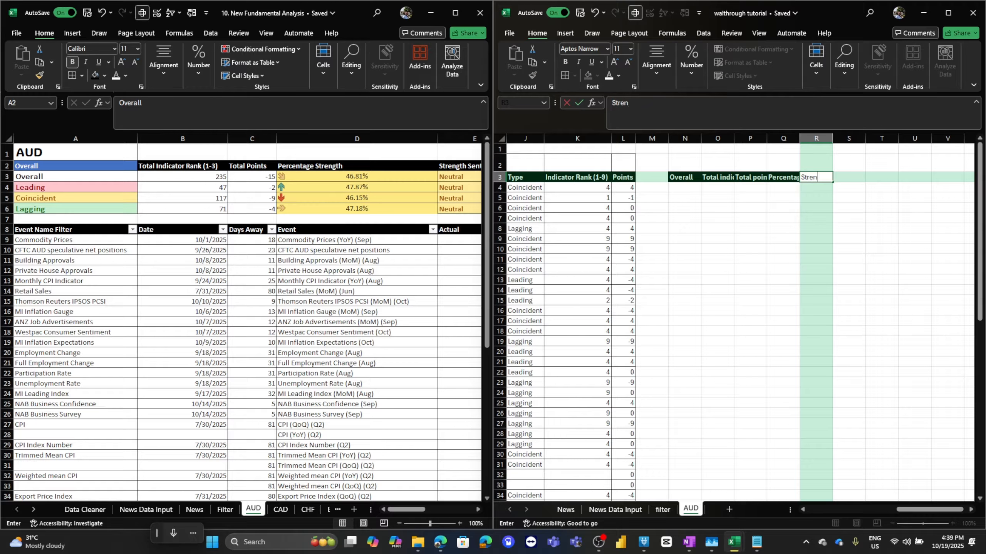
text(gth Sentiment)
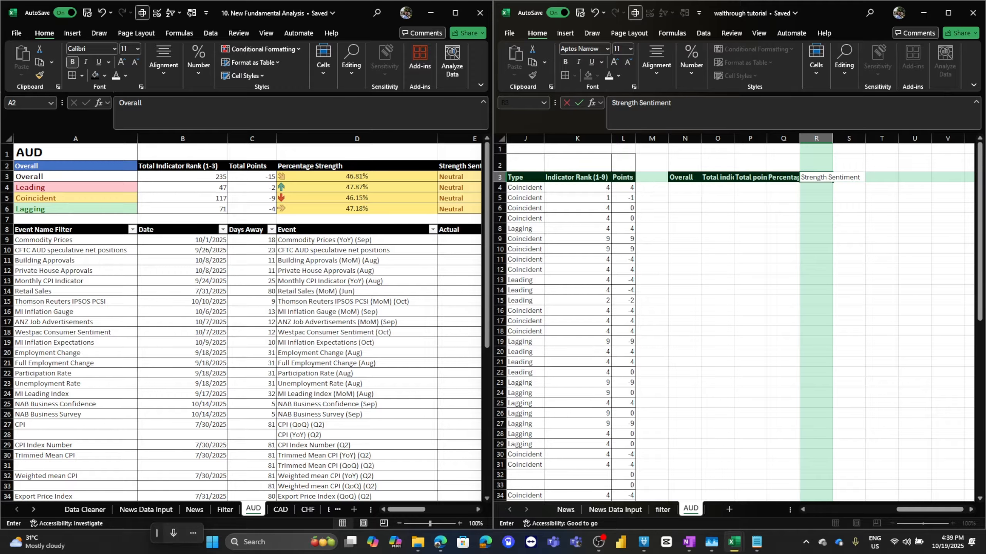
key(Return)
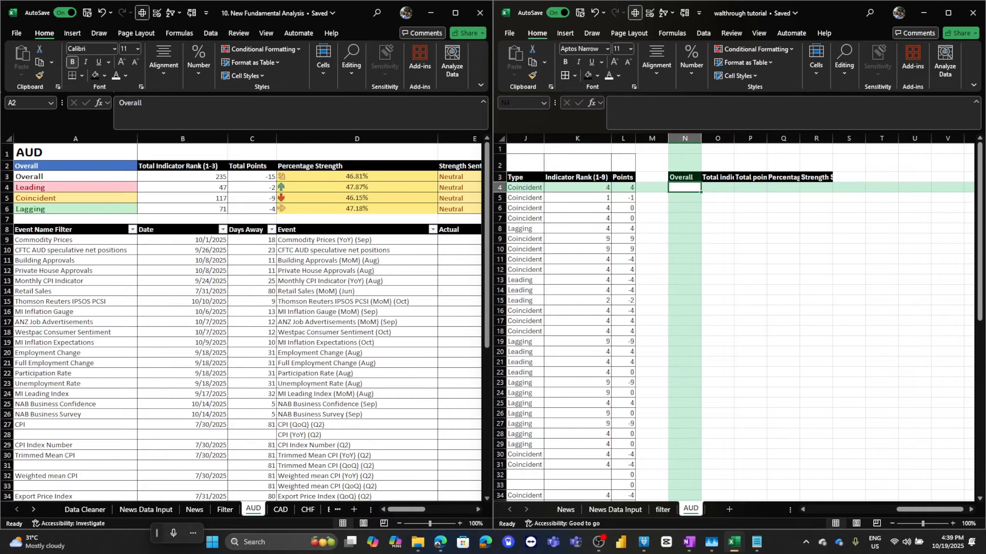
Enter the row labels Overall, Leading, Coincident and Lagging in cells N4 to N7.
text(Overall)
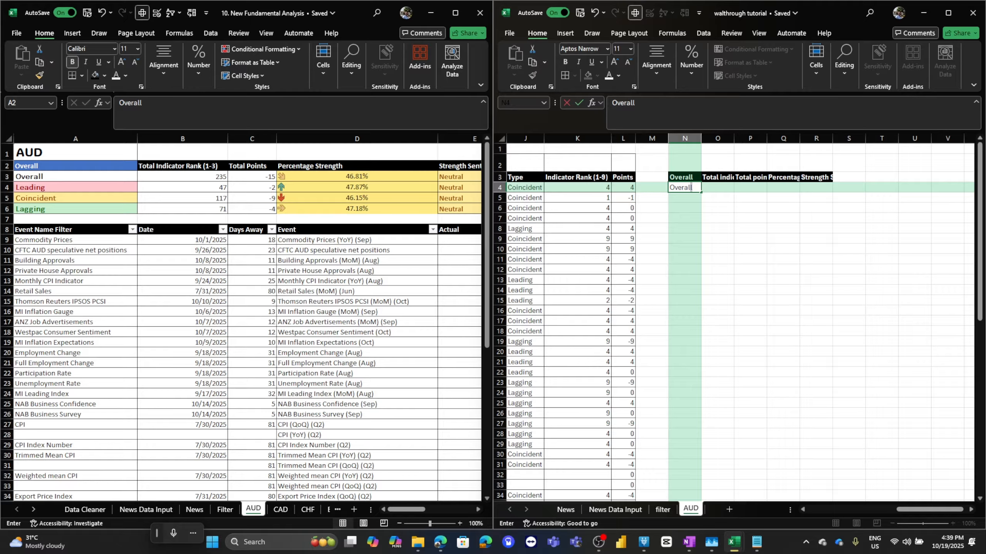
key(Return)
text(Le)
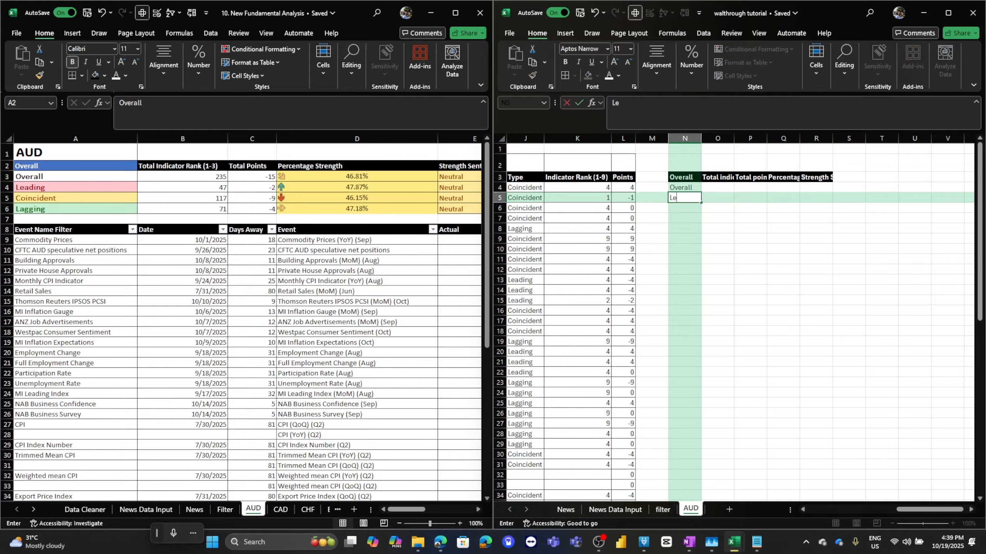
text(ading)
key(Return)
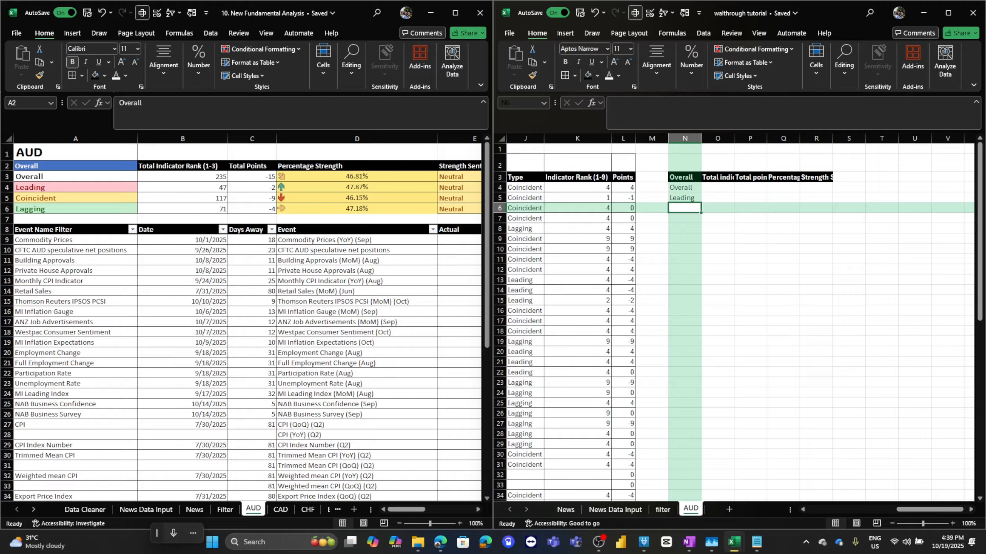
text(Coincid)
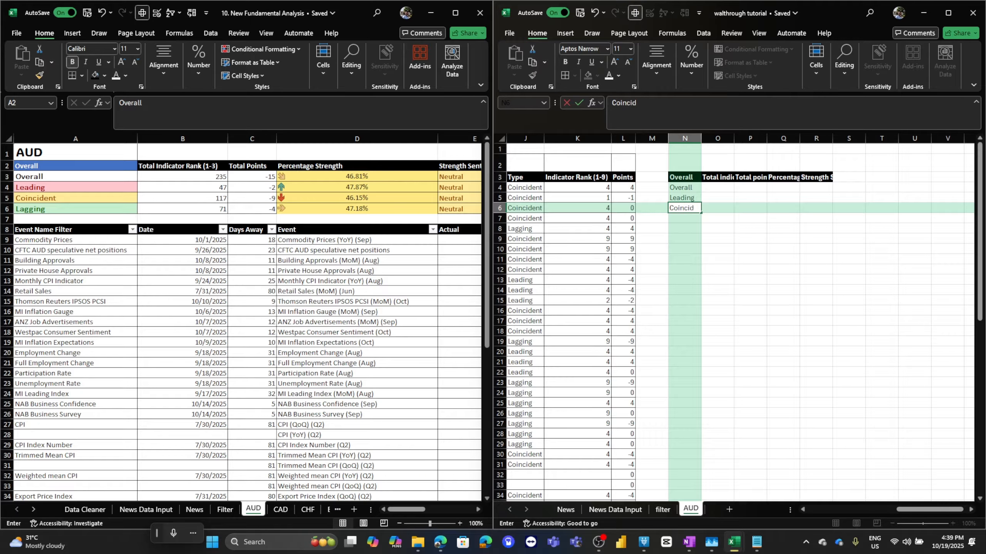
text(ent)
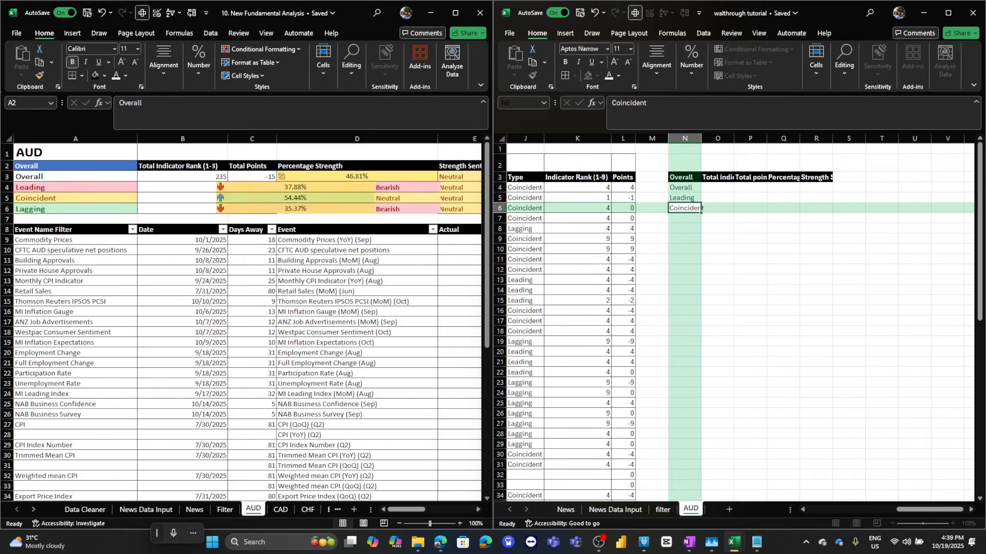
key(Return)
text(Lagging)
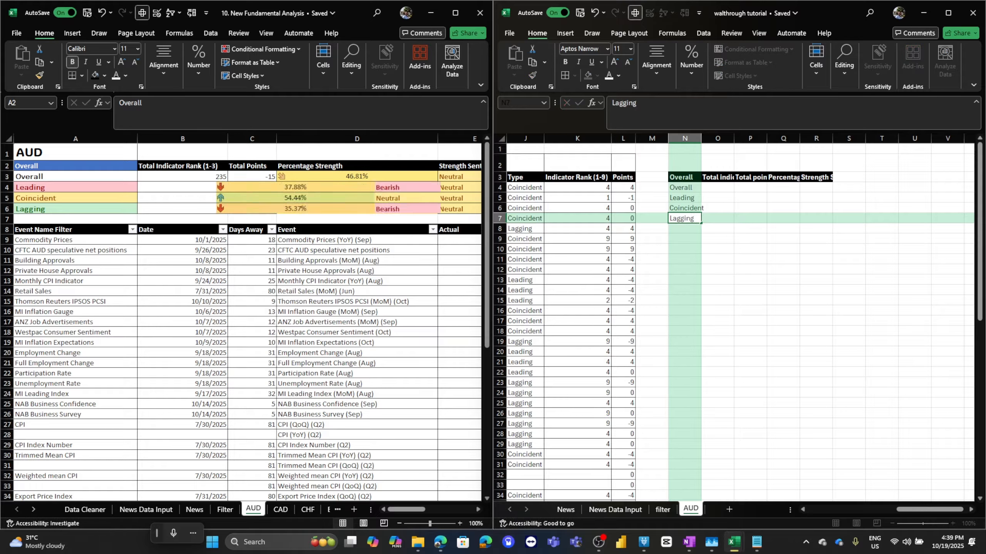
key(Return)
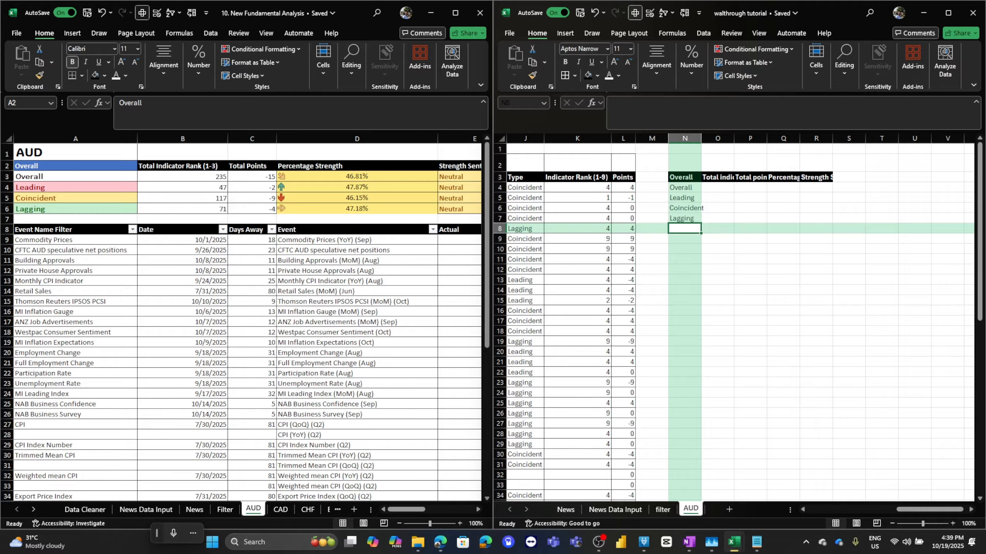
Autofit the widths of columns N through R so the summary headers show fully.
click(948, 13)
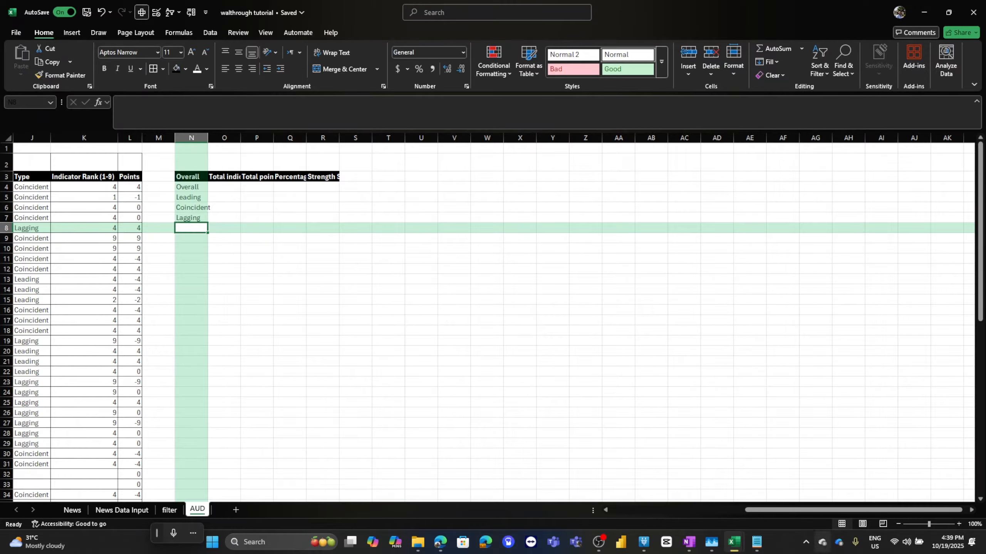
scroll(493, 318, left, 5)
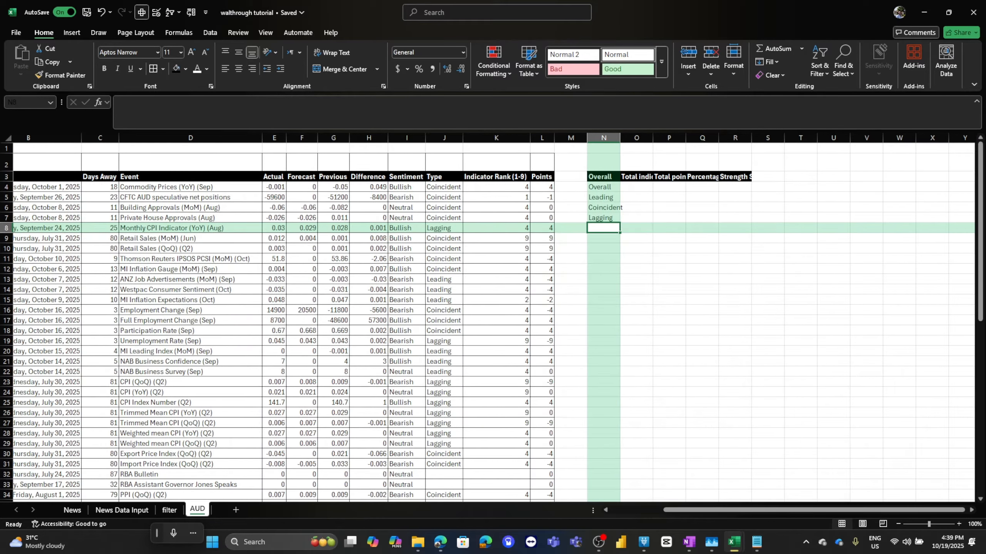
double_click(620, 138)
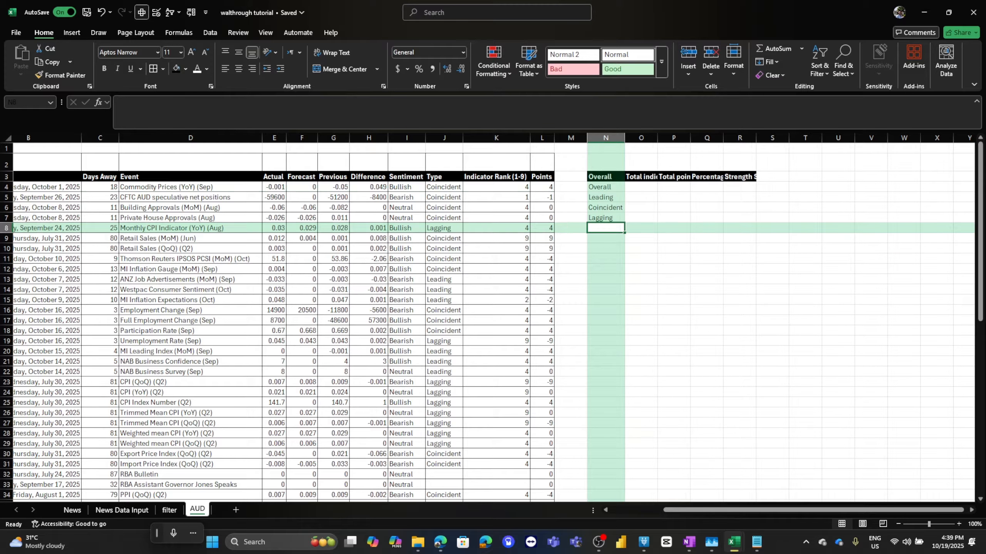
click(640, 188)
drag(605, 138, 739, 137)
double_click(756, 137)
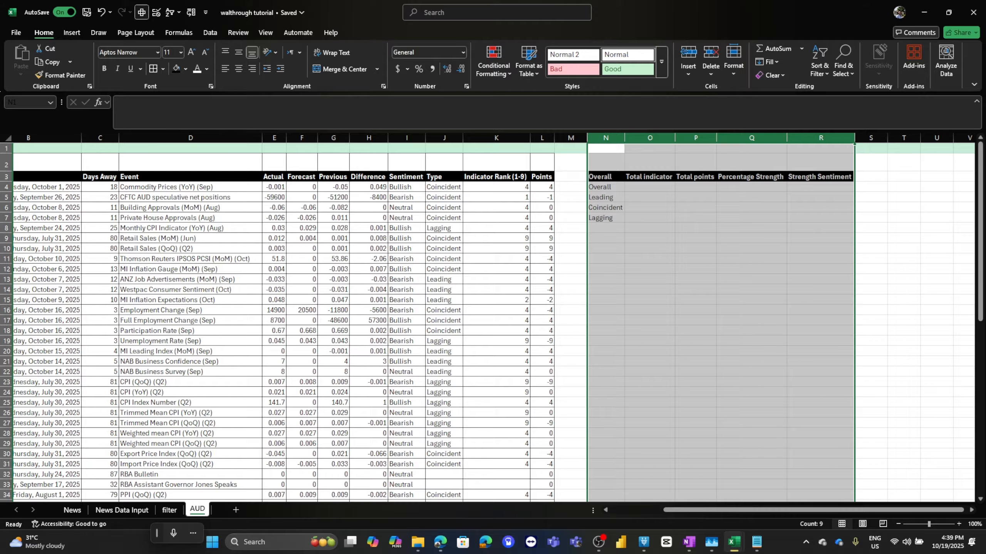
Examine the last rows of data on the News Data Input sheet.
click(121, 510)
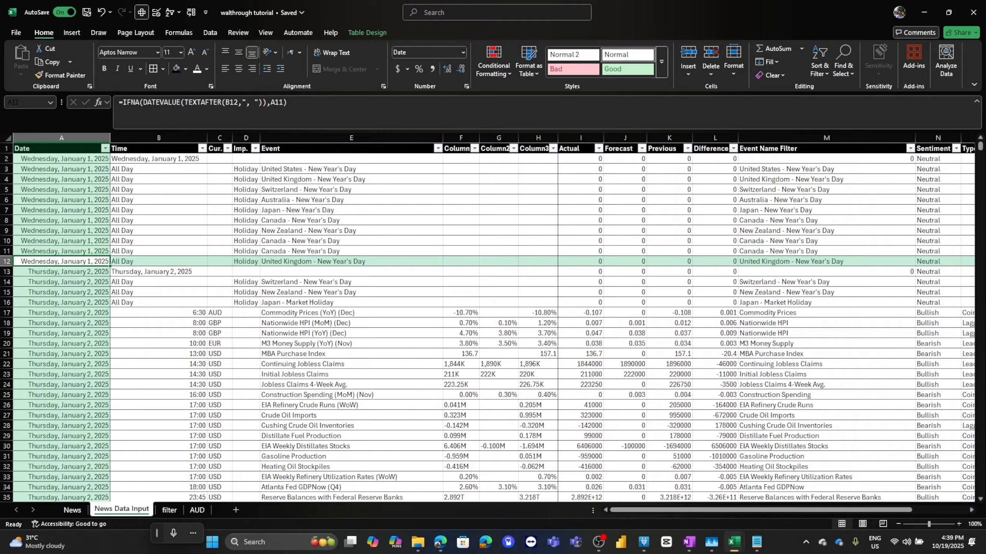
key(ctrl+Down)
scroll(488, 318, down, 4)
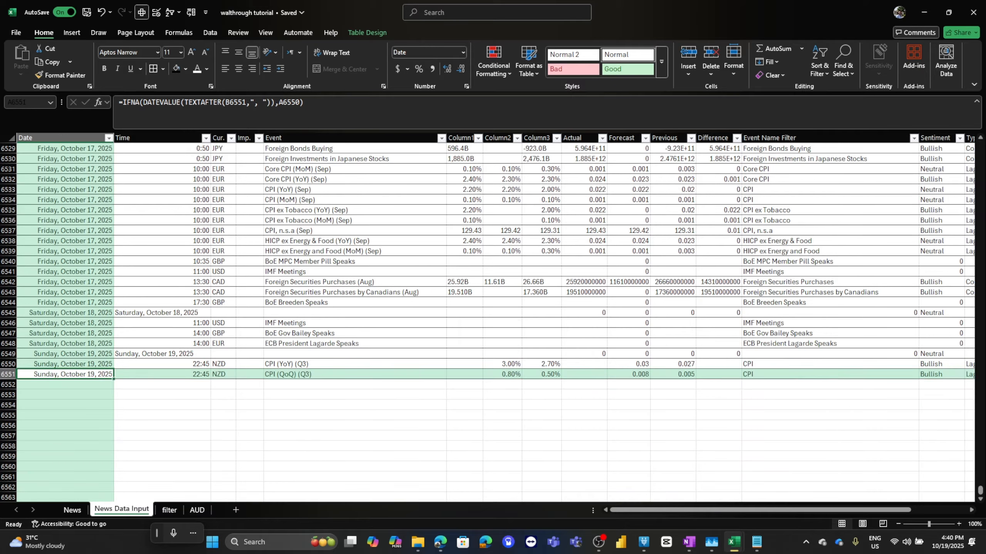
key(shift+Down)
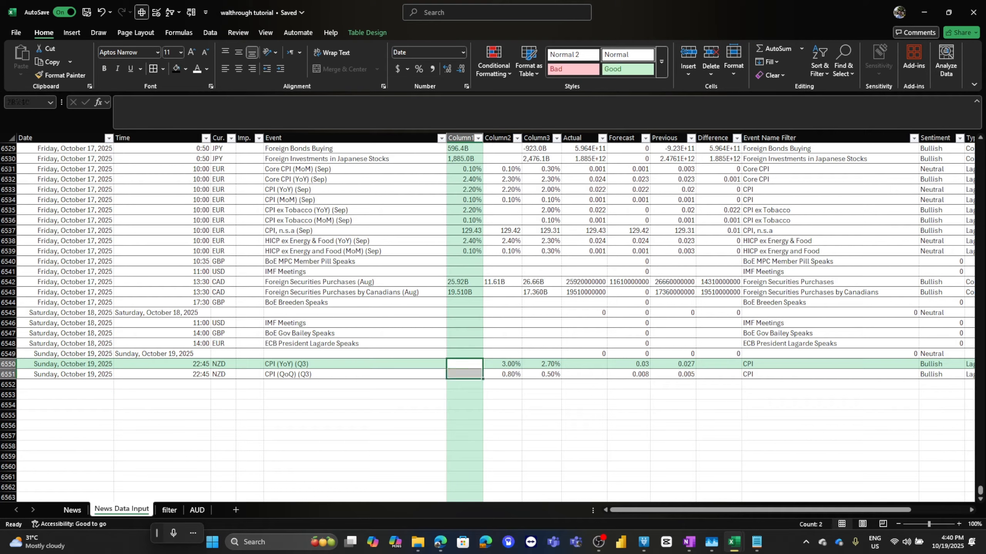
key(shift+Up)
key(shift+Down)
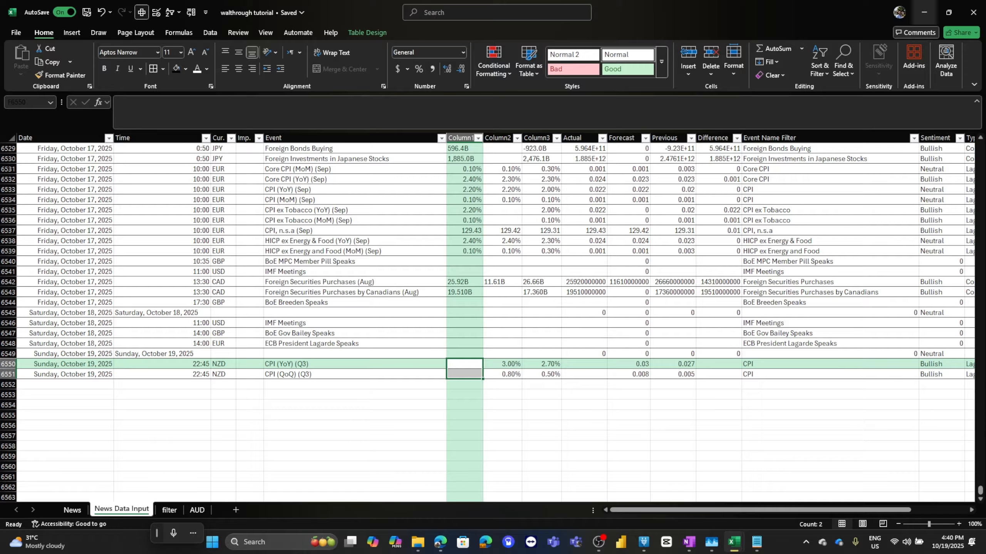
click(197, 510)
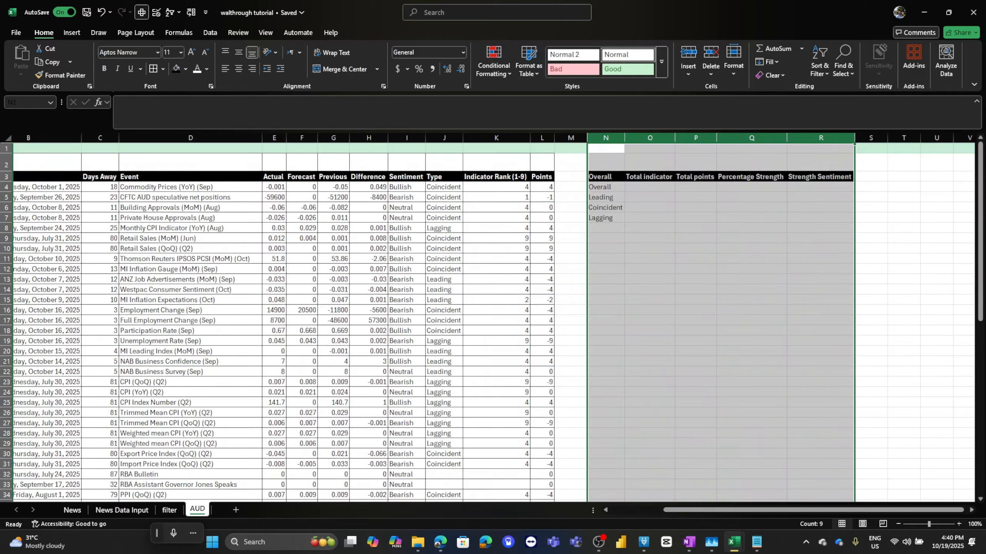
Enter the formula =SUM(K:K) in cell O4 to total the indicator ranks for Overall.
click(649, 208)
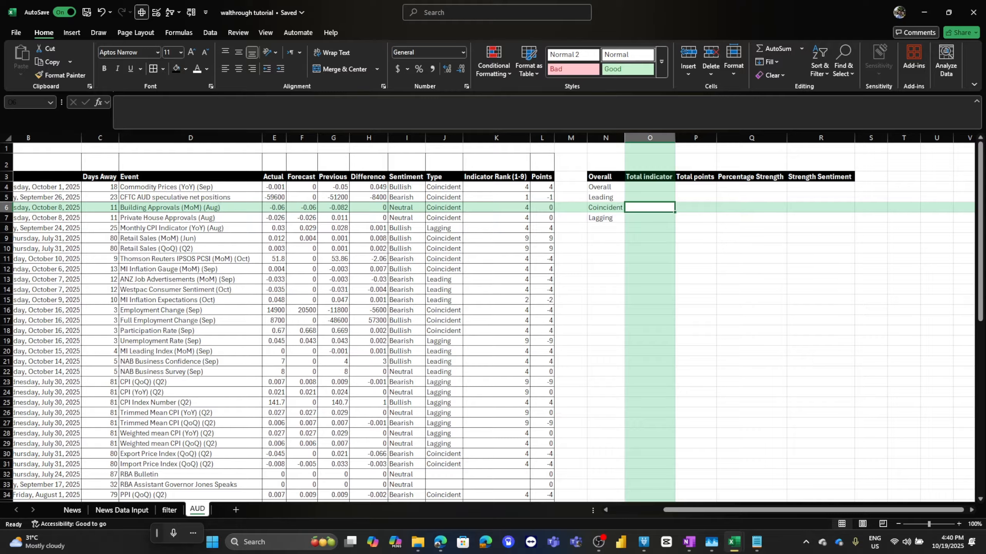
click(649, 187)
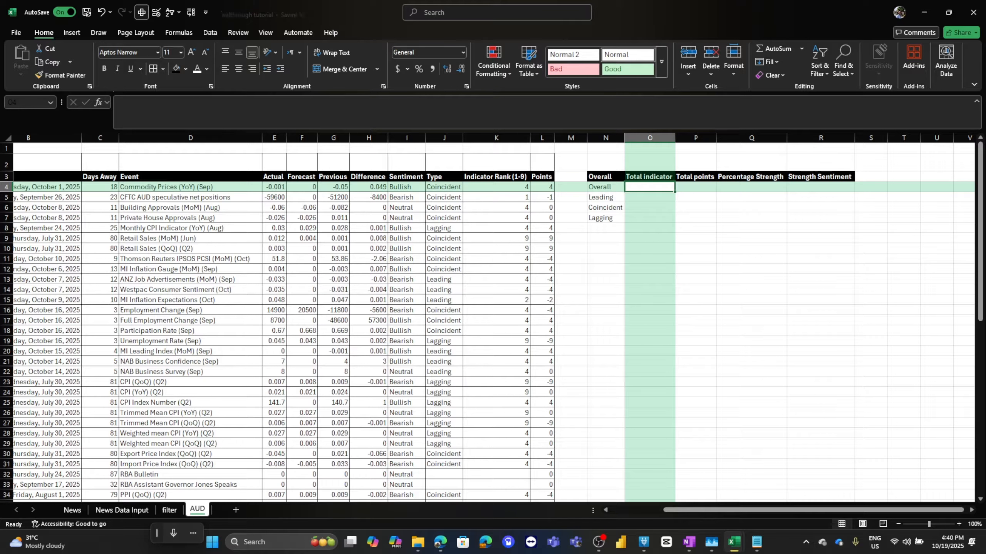
text(=)
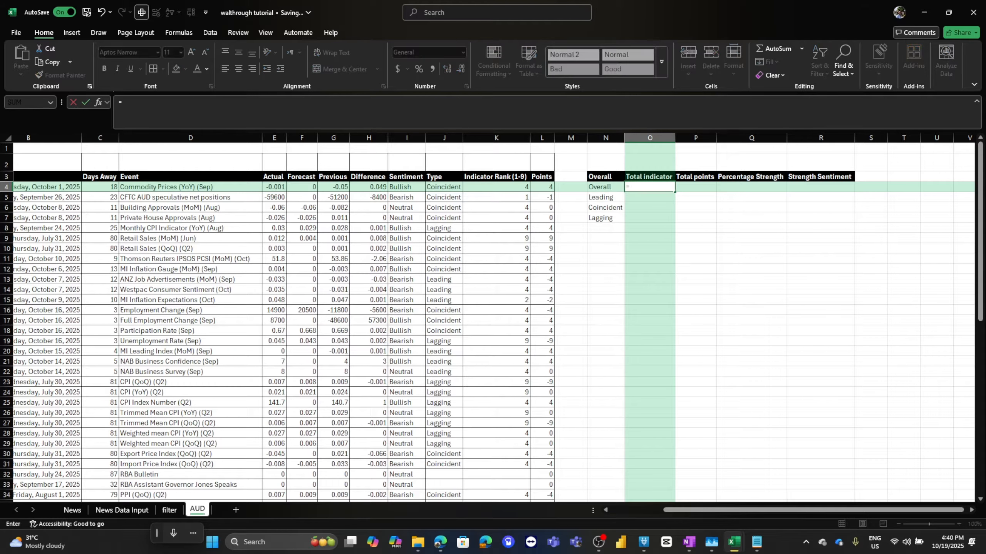
text(sum()
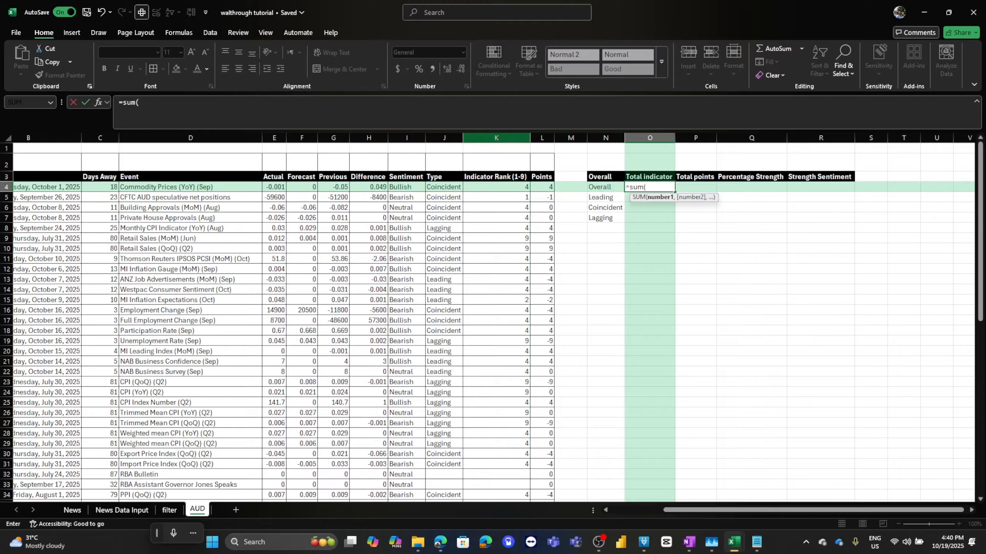
click(496, 137)
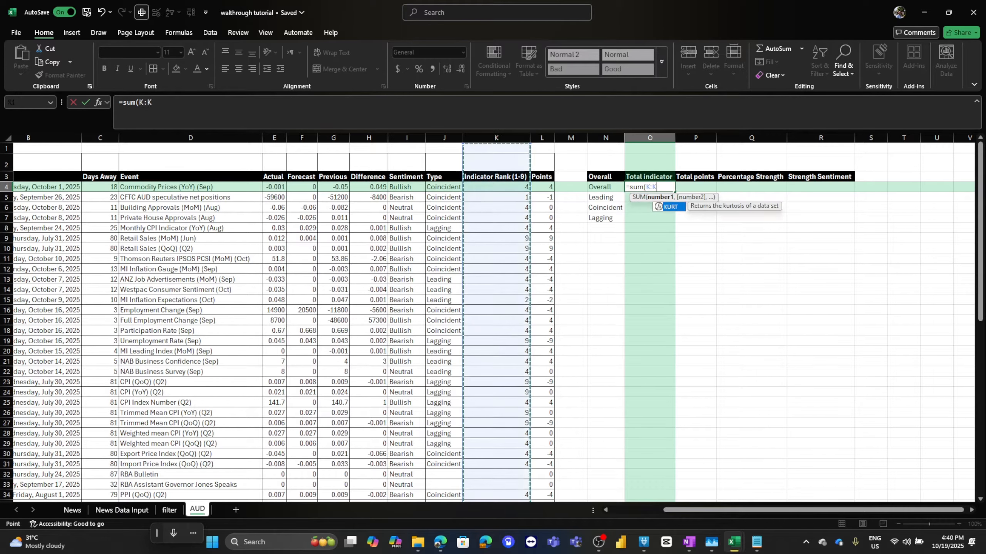
text())
key(Return)
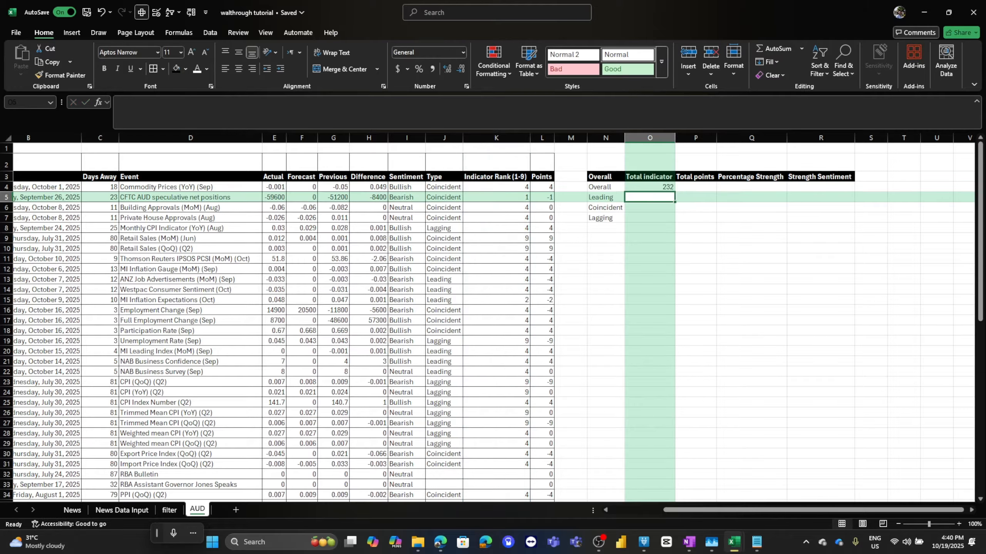
key(super+Right)
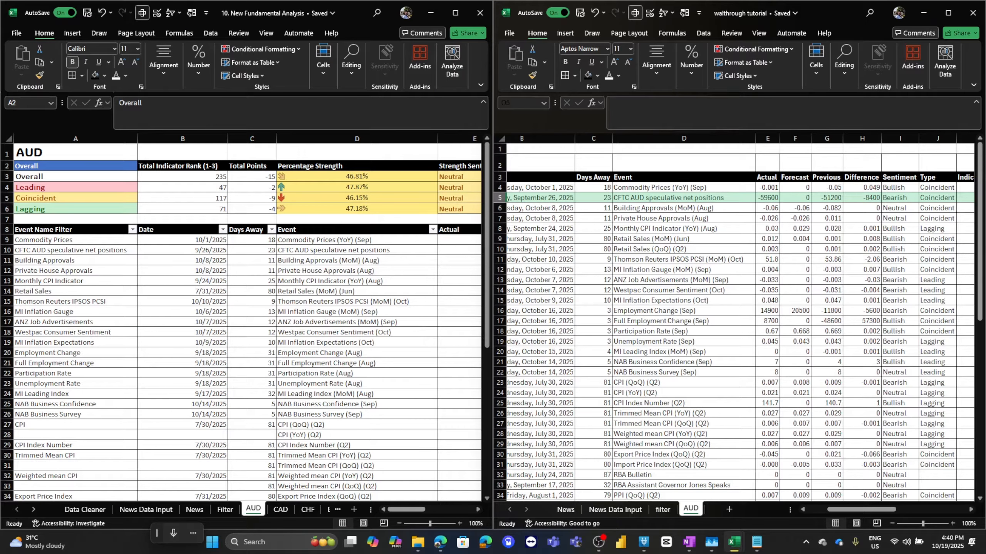
scroll(738, 319, right, 10)
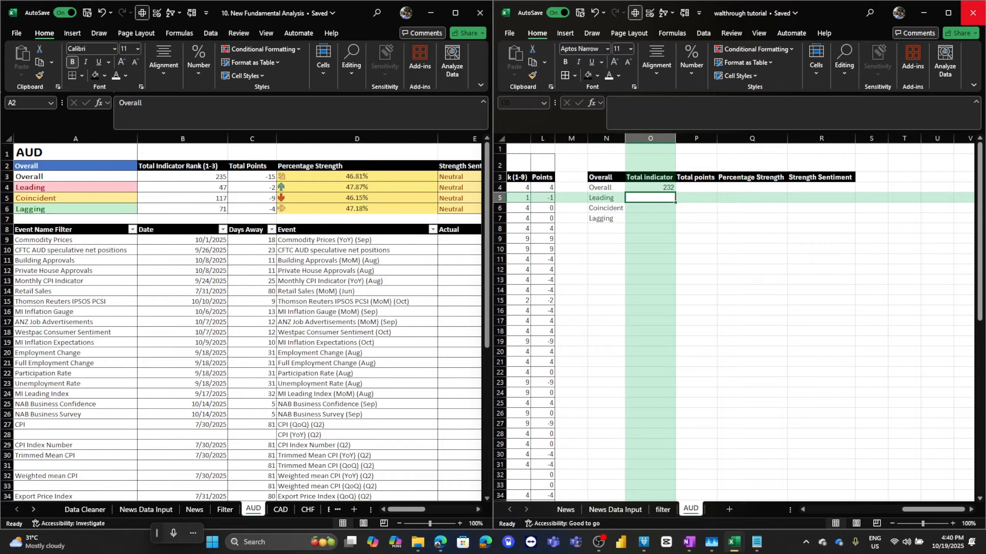
click(948, 13)
scroll(493, 318, left, 10)
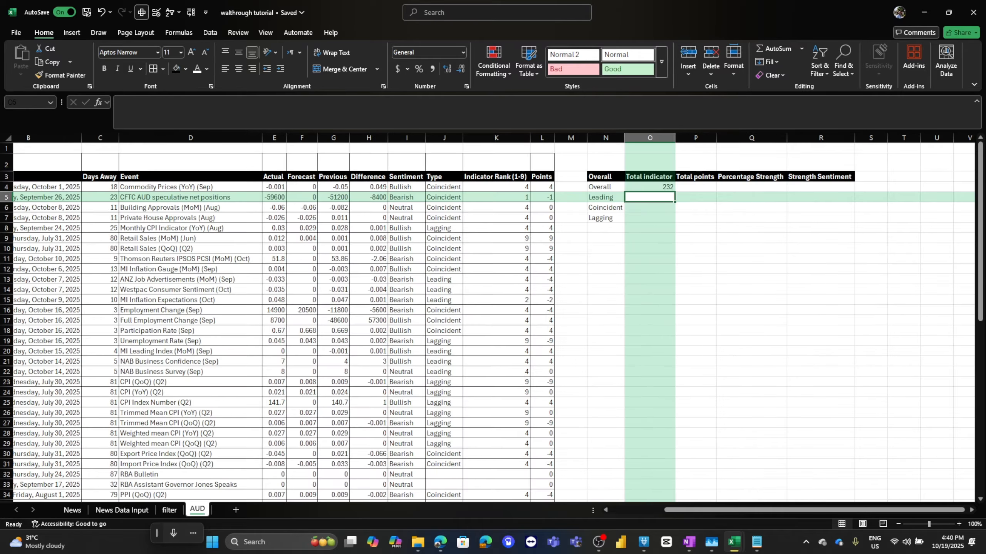
scroll(493, 318, right, 3)
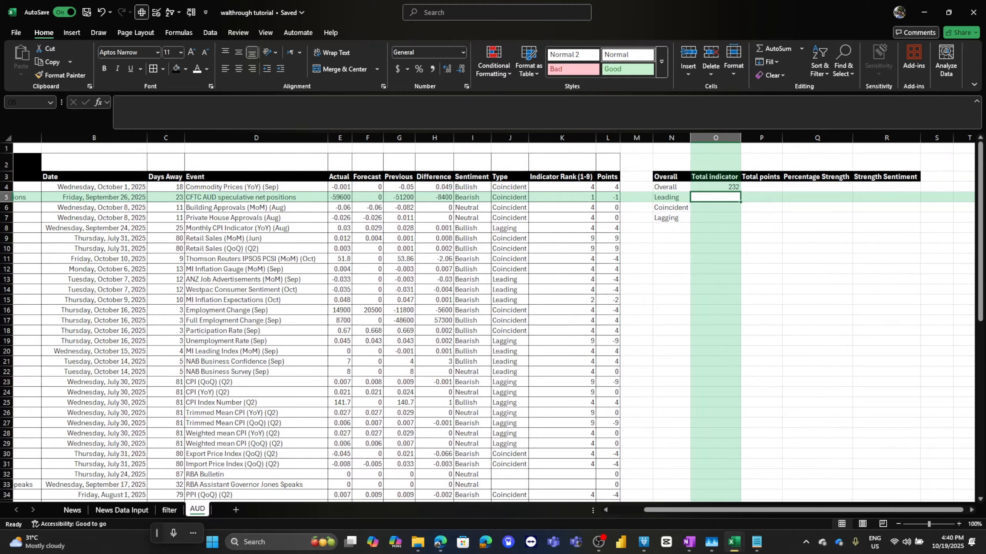
Enter the formula =SUMIF(J:J,N5,K:K) in cell O5 to total the indicator ranks of Leading indicators.
click(716, 177)
click(716, 187)
scroll(493, 322, down, 12)
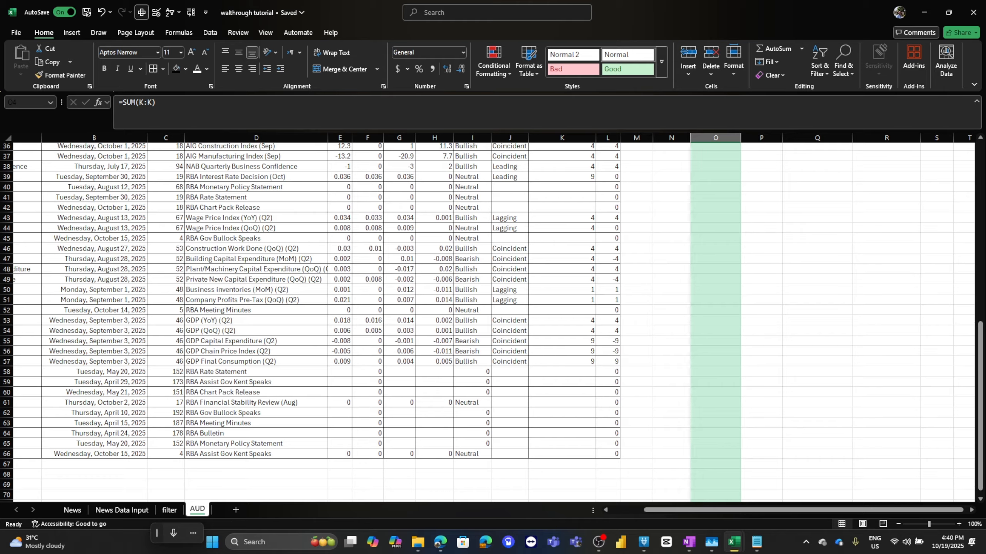
drag(368, 403, 505, 371)
scroll(504, 372, up, 3)
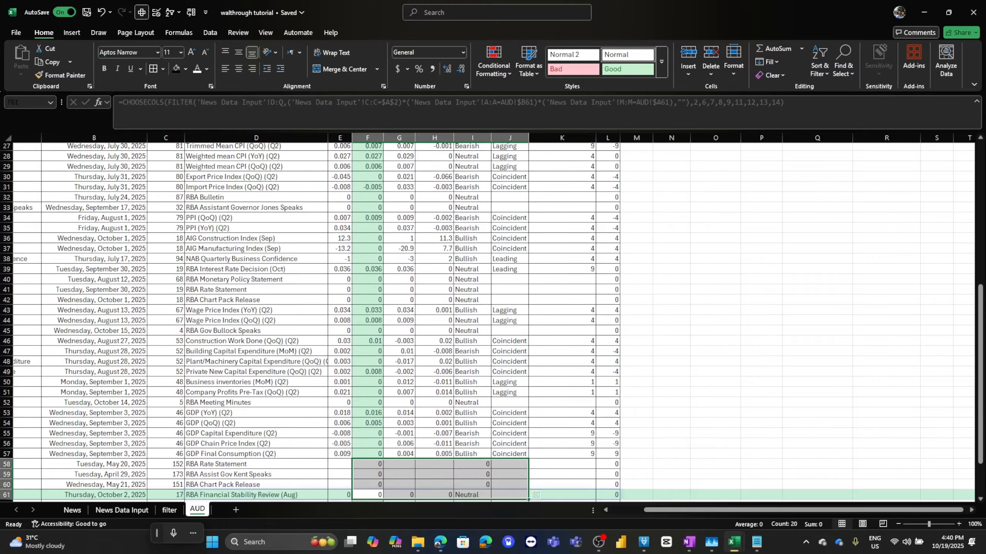
scroll(493, 322, up, 9)
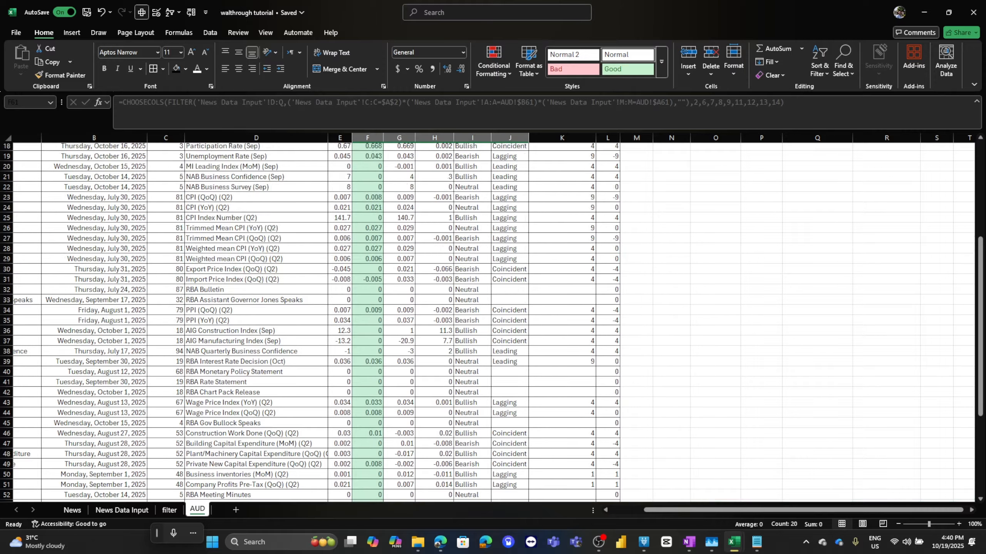
click(715, 197)
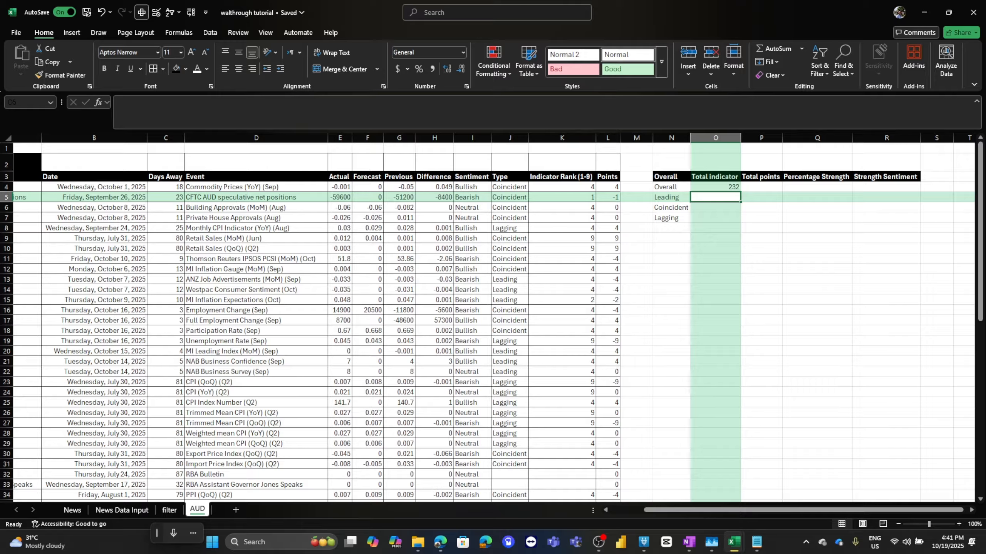
text(=sum)
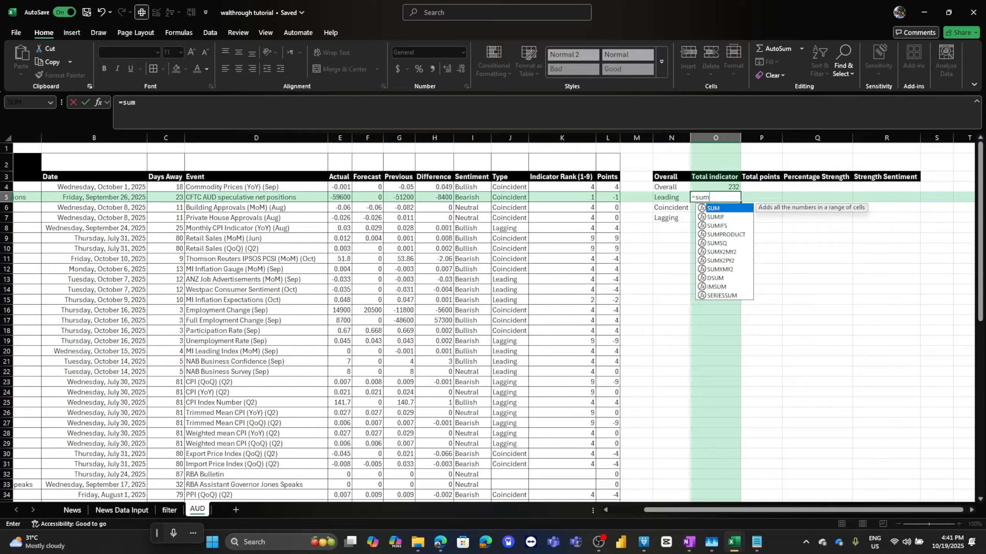
text(if()
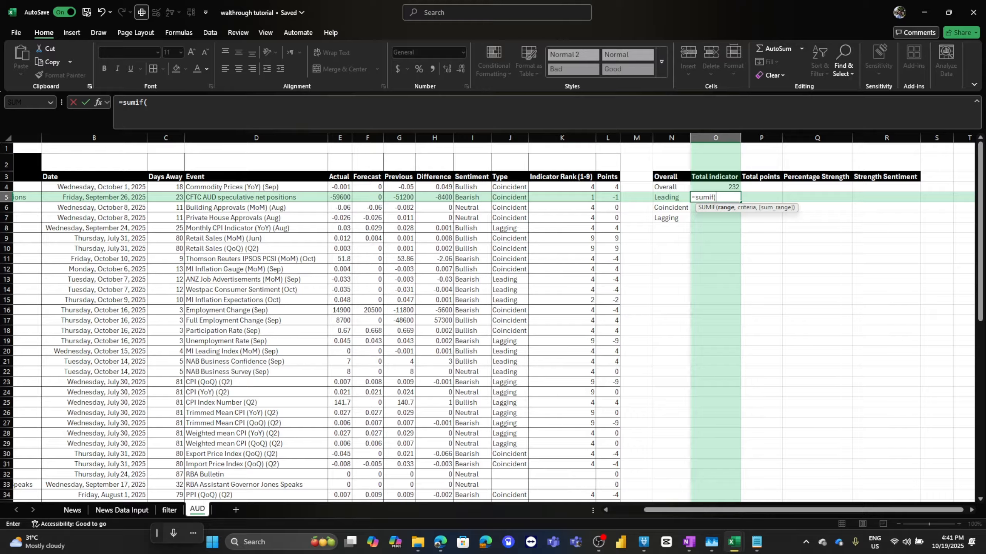
click(509, 138)
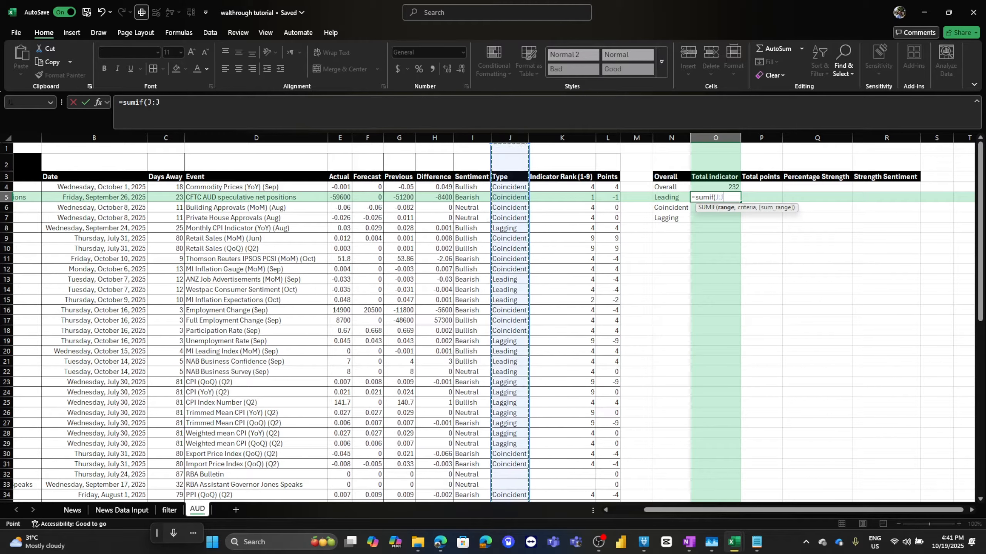
text(,)
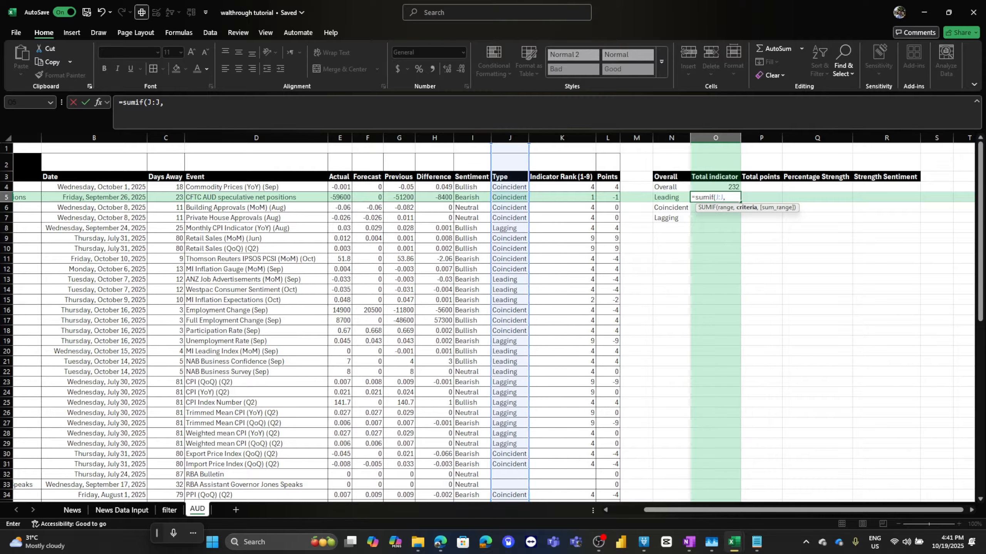
click(671, 198)
text(,)
click(562, 138)
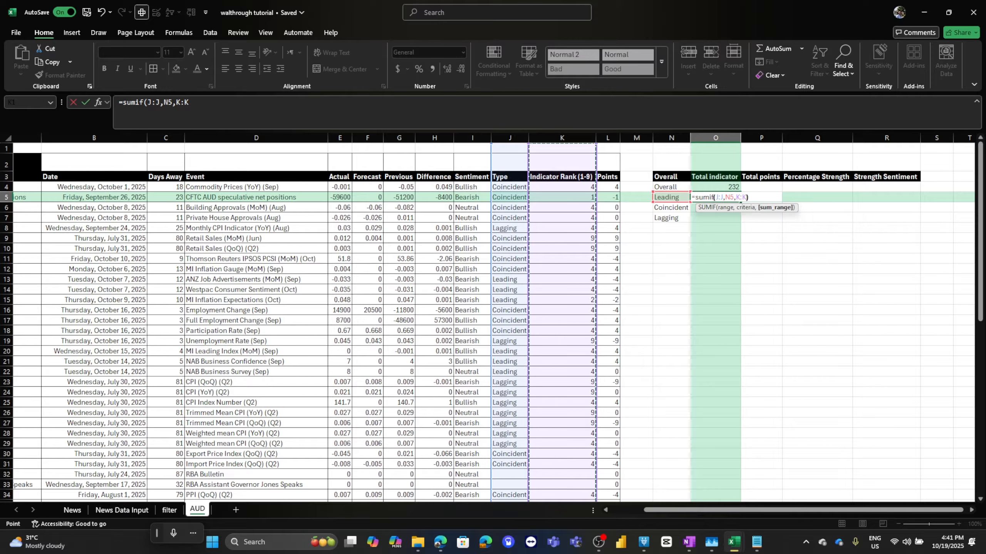
key(Return)
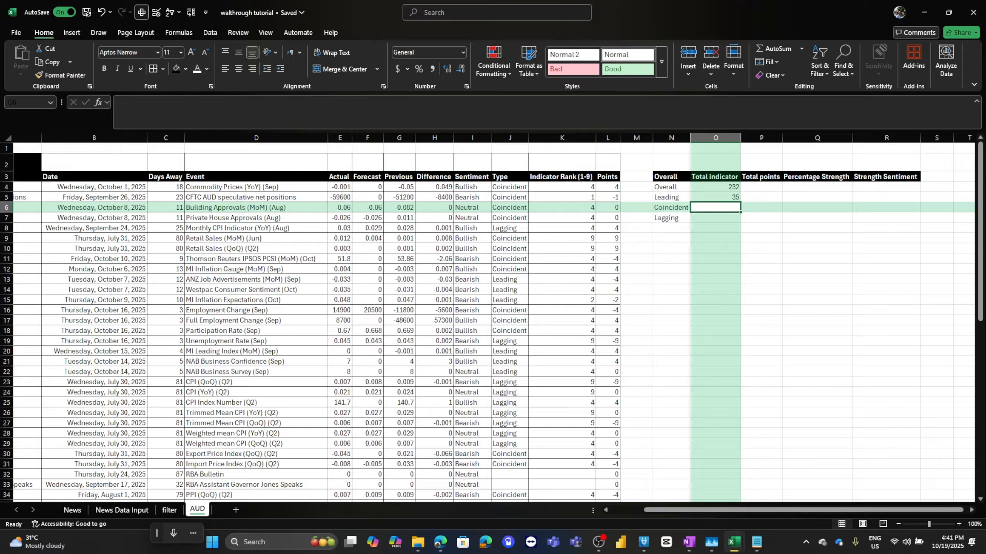
Fill the Leading rank formula down to O7 for the Coincident and Lagging rows.
click(716, 198)
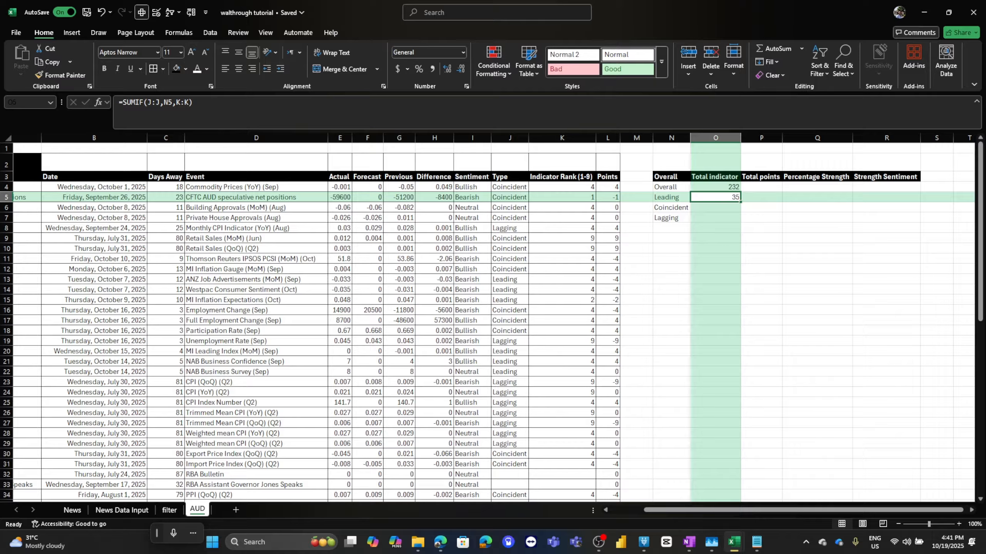
drag(740, 202, 740, 221)
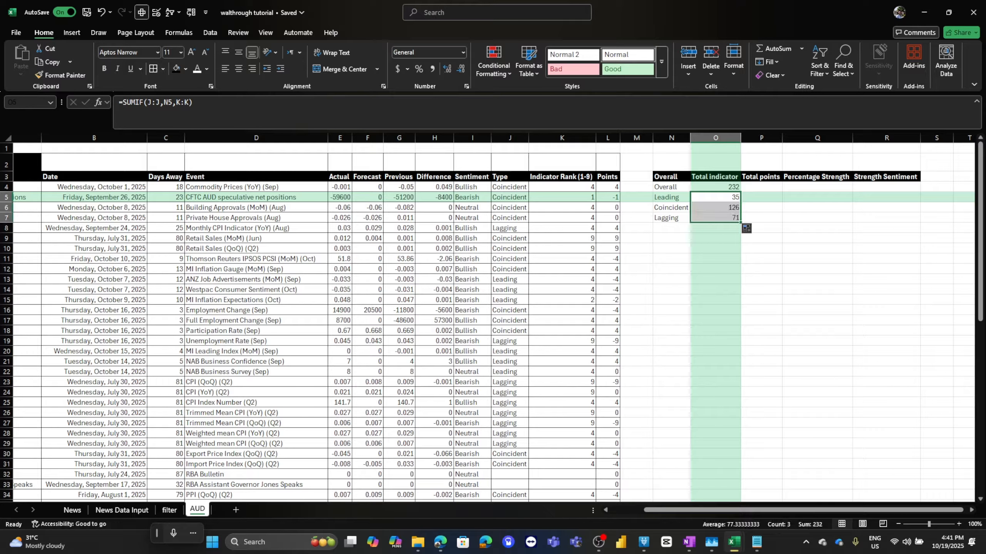
drag(672, 207, 716, 218)
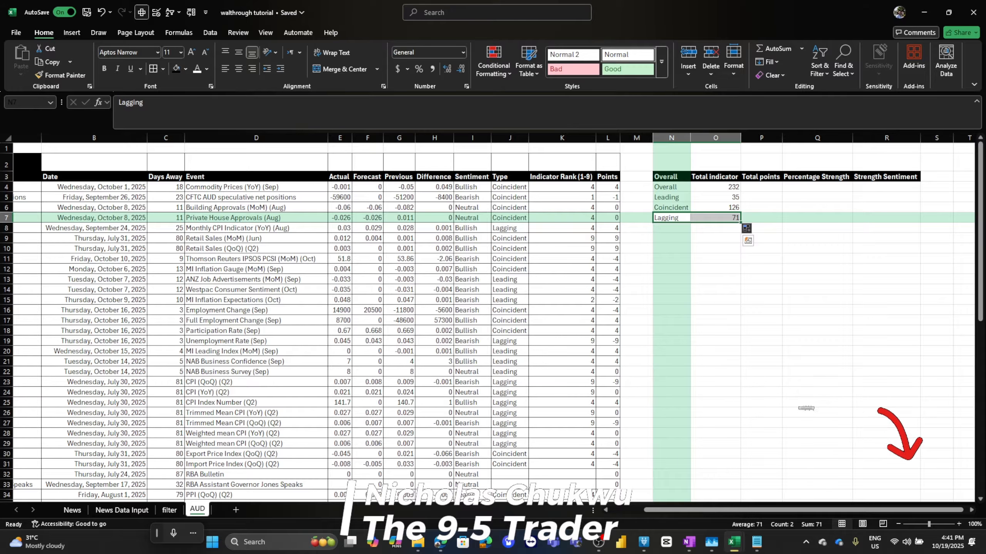
Copy the Overall total across to P4 and set it to =SUM(L:L) to total all points.
click(760, 187)
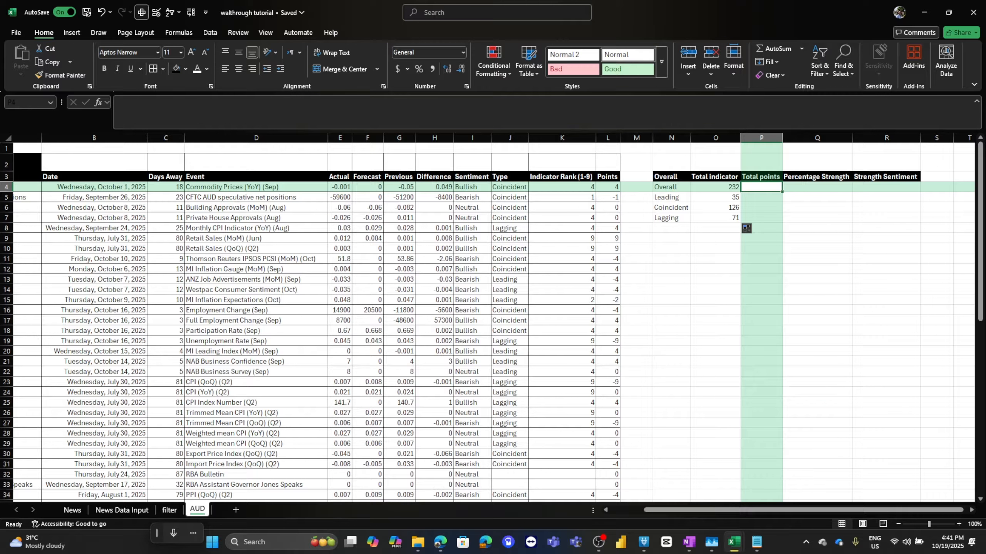
click(716, 187)
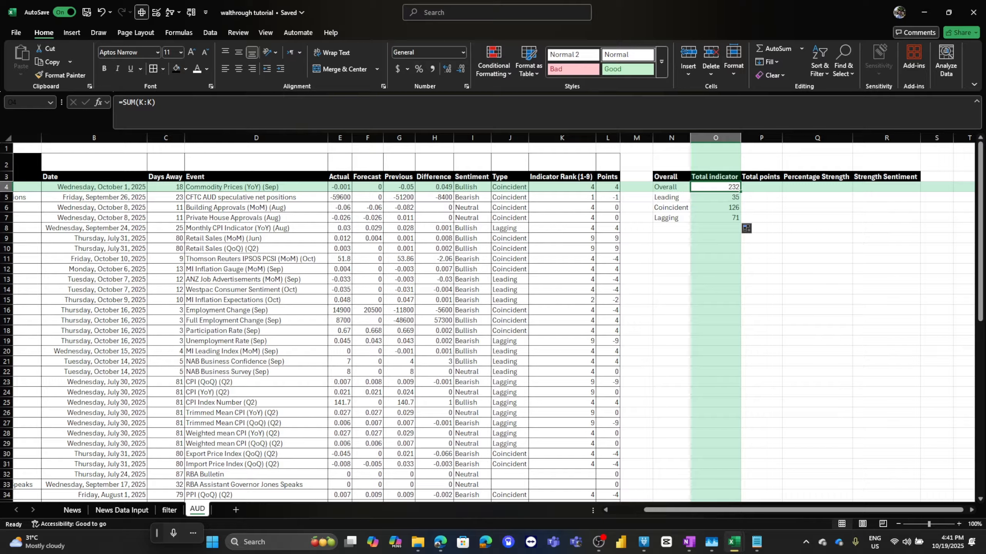
drag(740, 192, 771, 189)
click(761, 187)
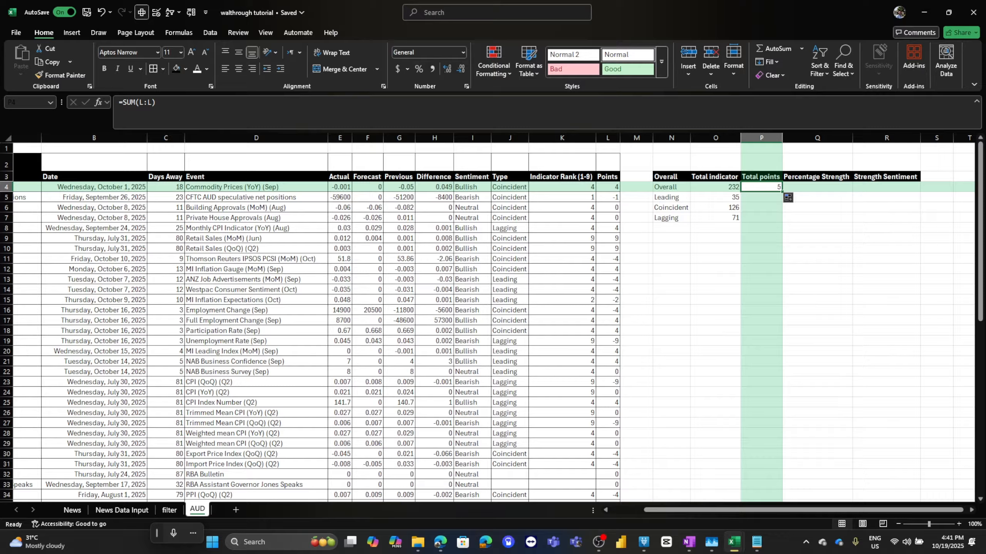
click(156, 103)
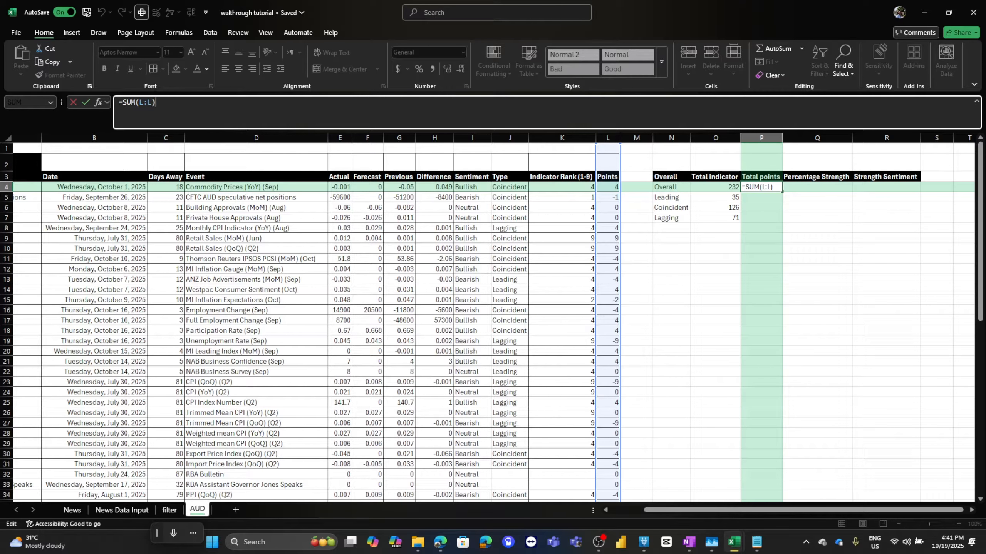
key(ctrl+Return)
key(Down)
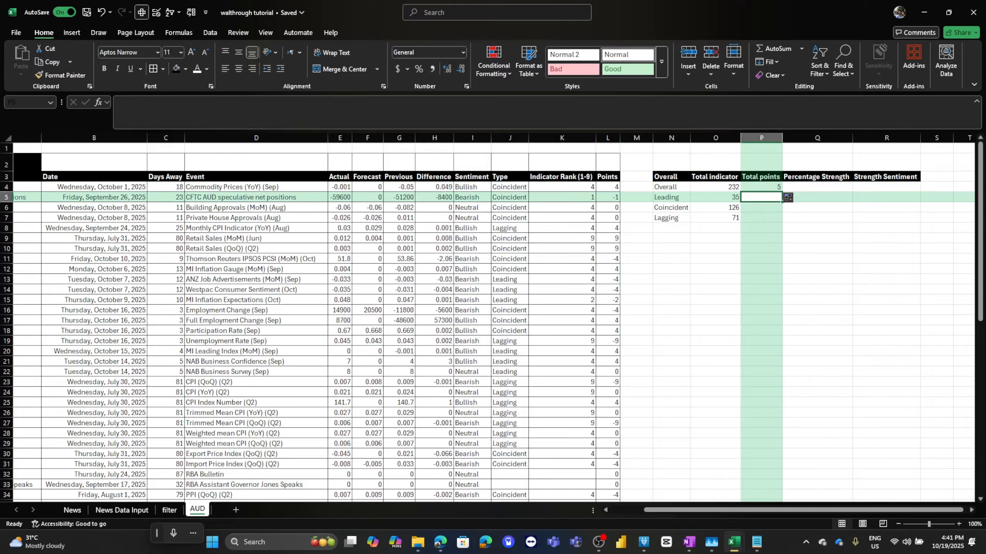
Make the range and criteria in the Leading rank formula absolute: =SUMIF($J:$J,$N5,K:K).
key(Left)
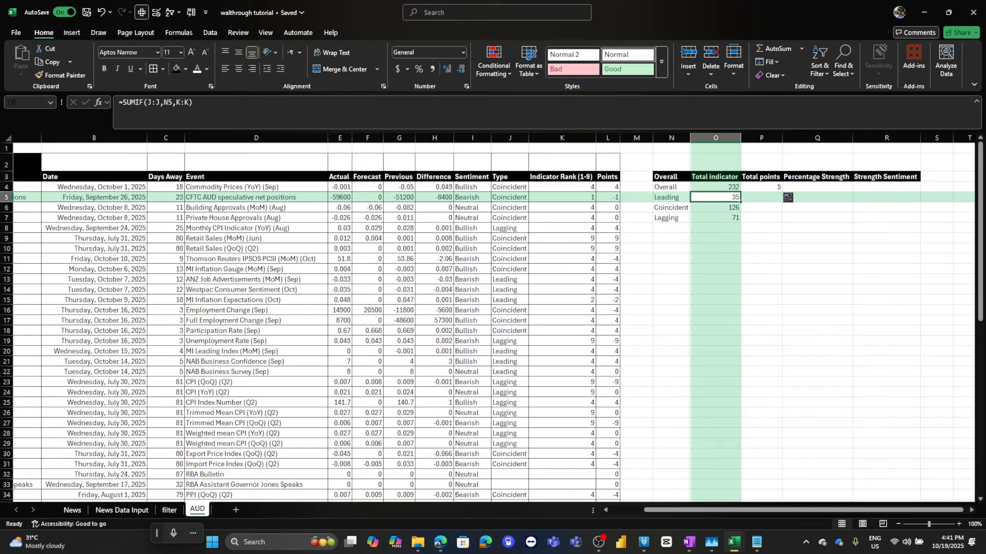
key(F2)
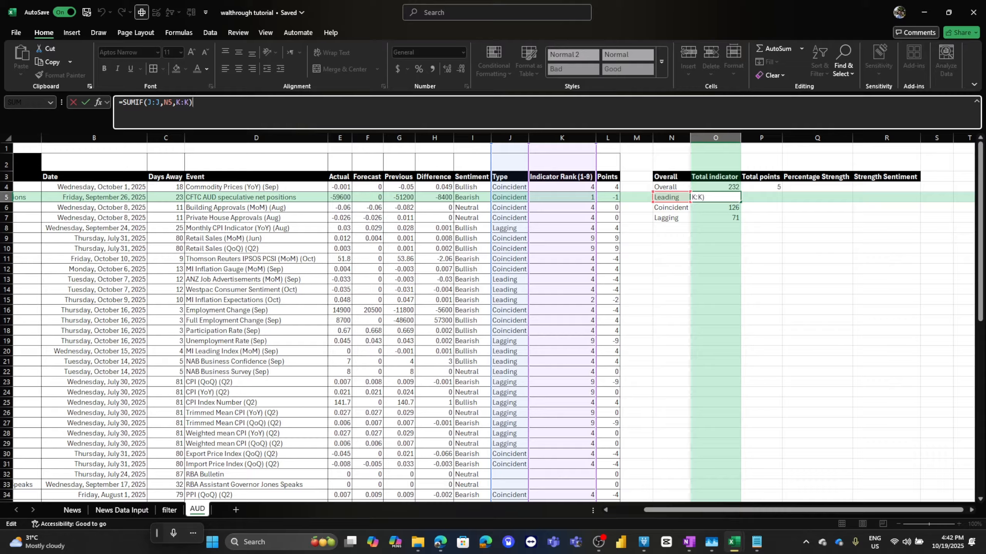
click(148, 102)
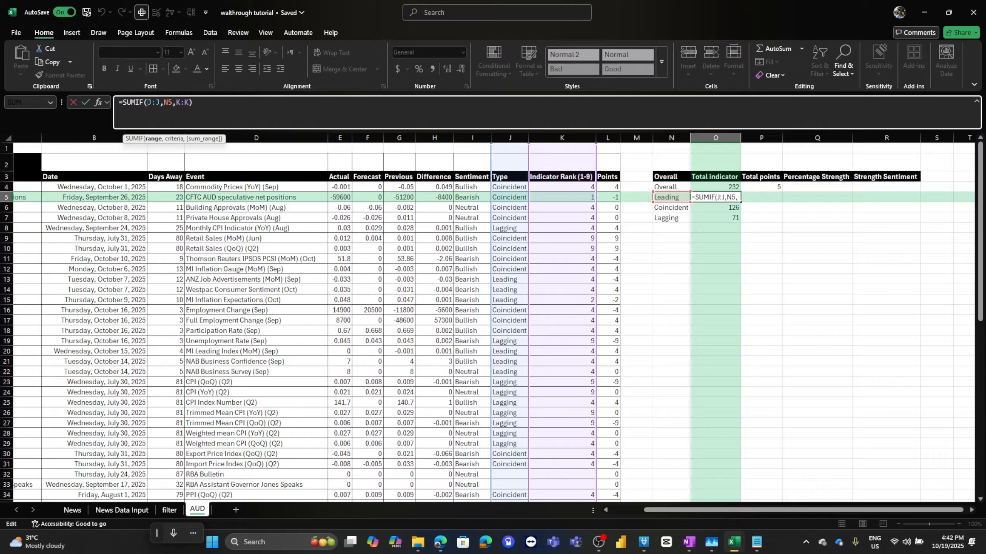
text($J:$)
click(172, 102)
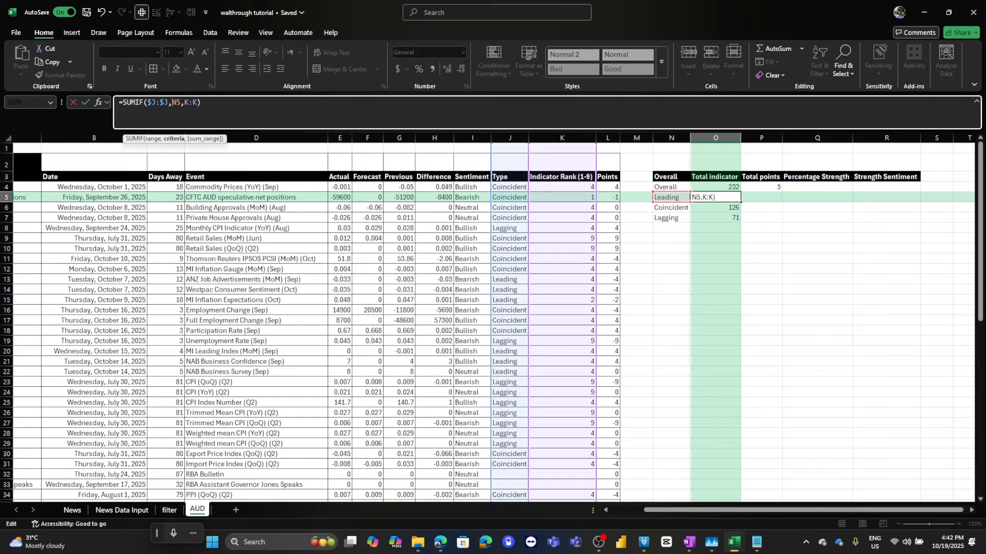
text($)
key(Tab)
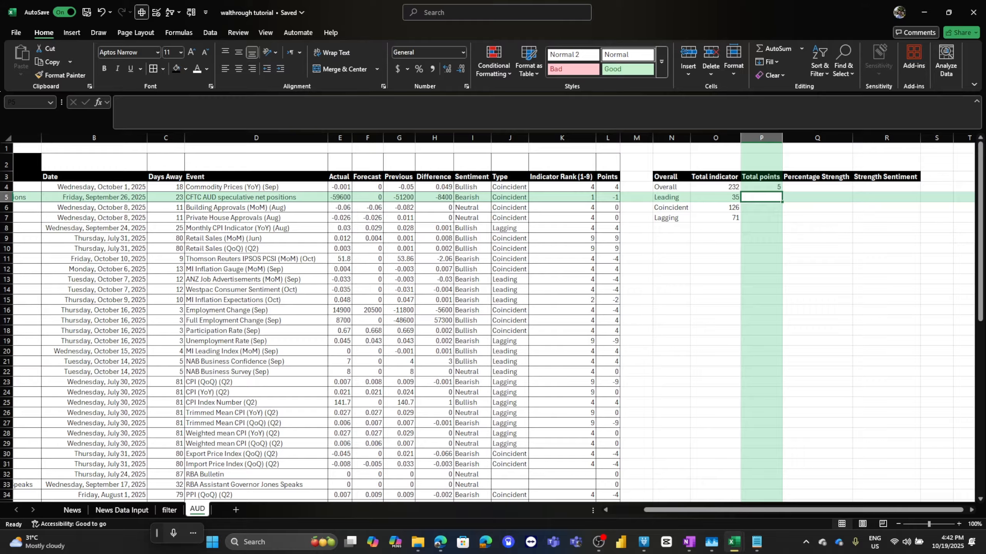
Copy the Leading formula into P5 as =SUMIF($J:$J,$N5,L:L) and fill it down to P7 for points.
key(Left)
key(ctrl+c)
key(Right)
key(ctrl+v)
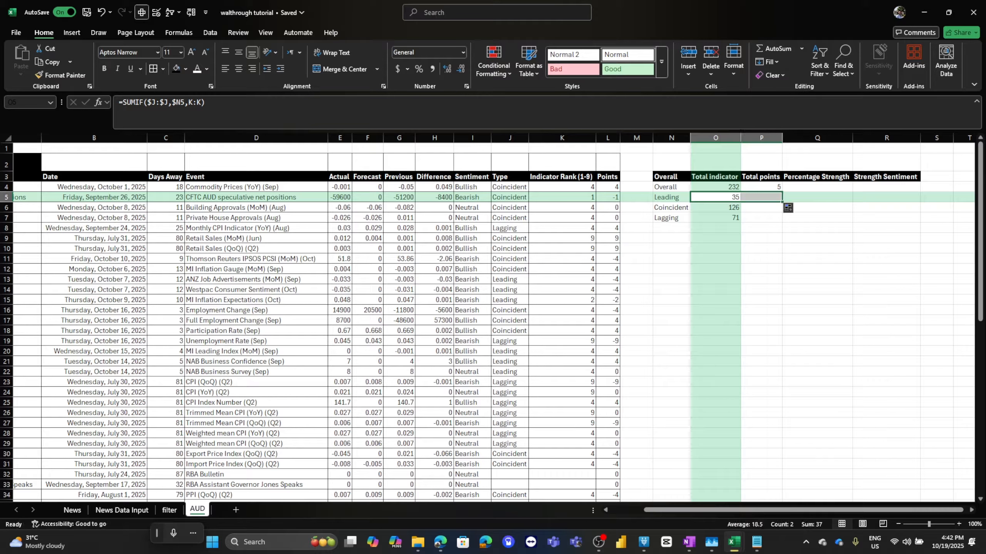
key(F2)
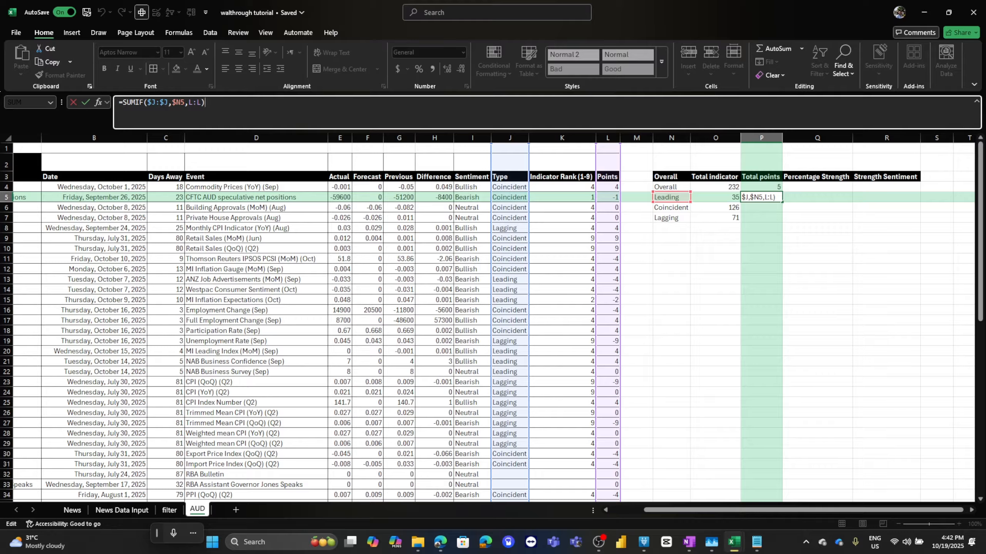
key(Tab)
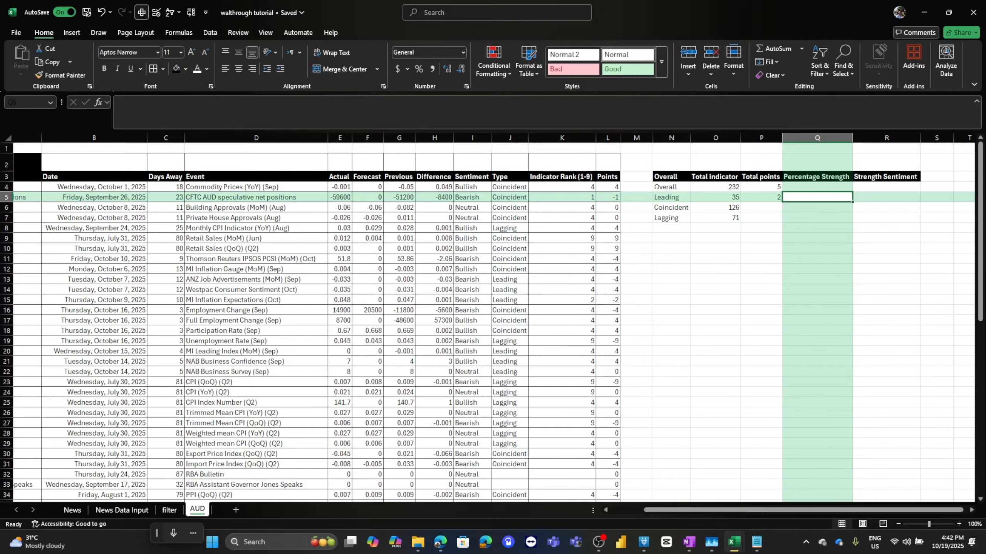
key(Left)
drag(782, 202, 782, 221)
Place the tutorial workbook beside the analysis workbook and compare their AUD summary tables.
key(super+Right)
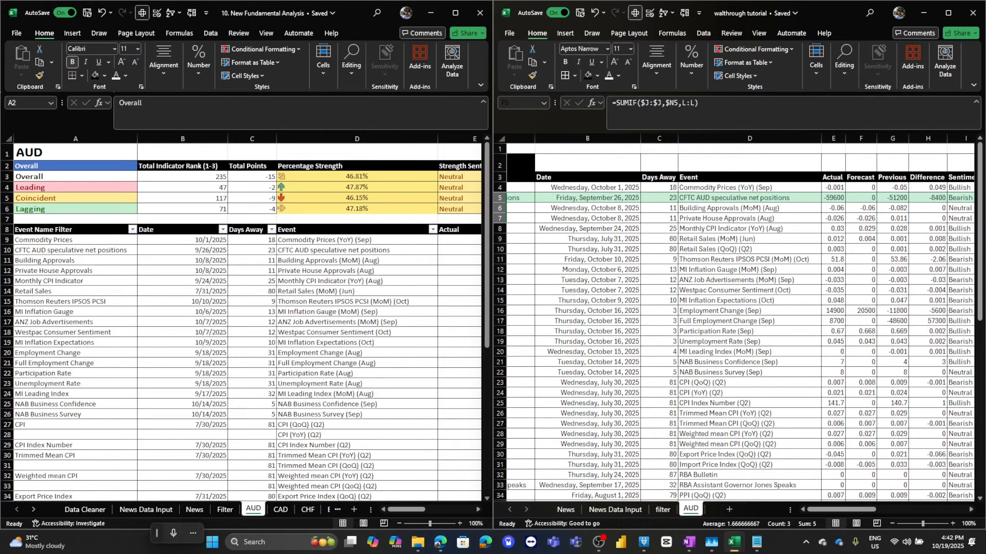
click(588, 280)
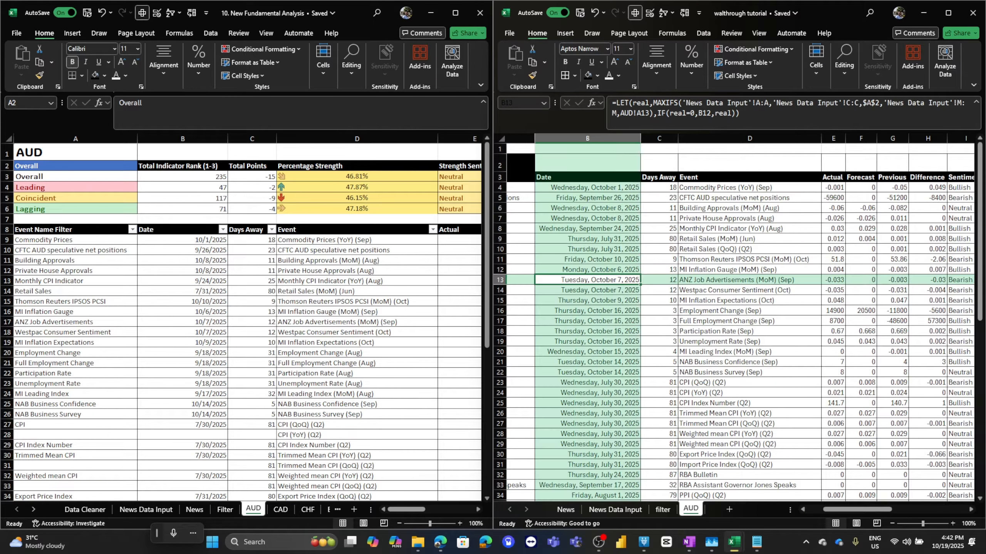
drag(858, 509, 932, 509)
click(146, 510)
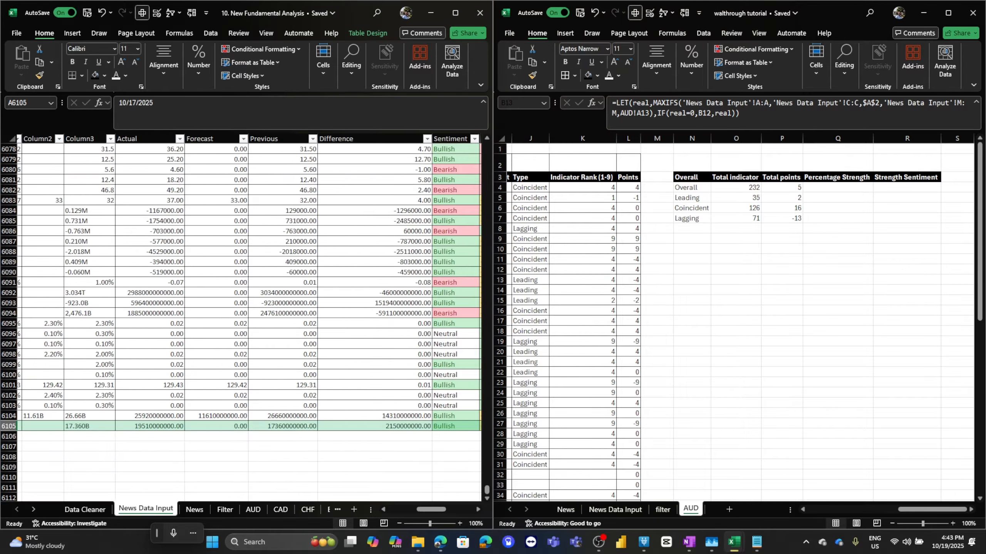
click(253, 509)
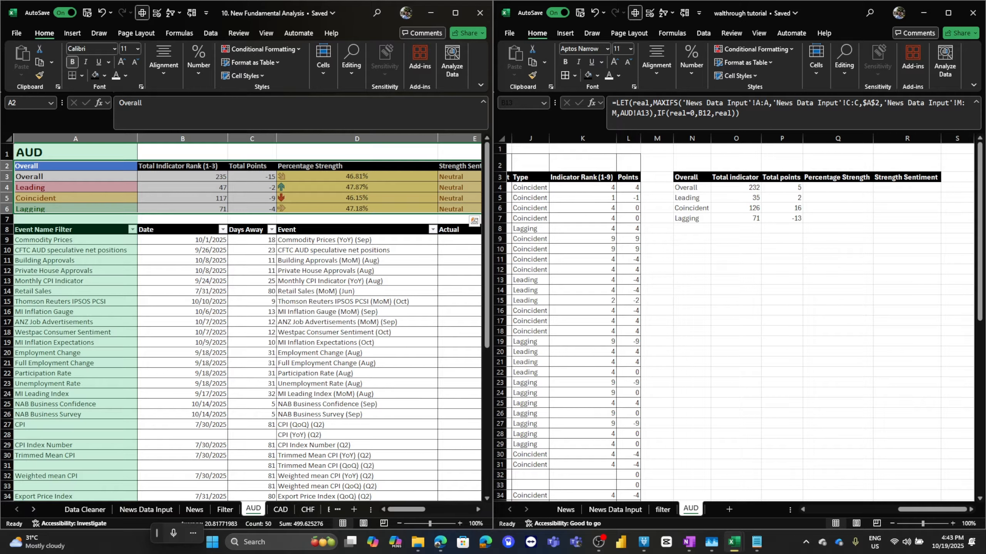
drag(406, 509, 441, 509)
click(838, 188)
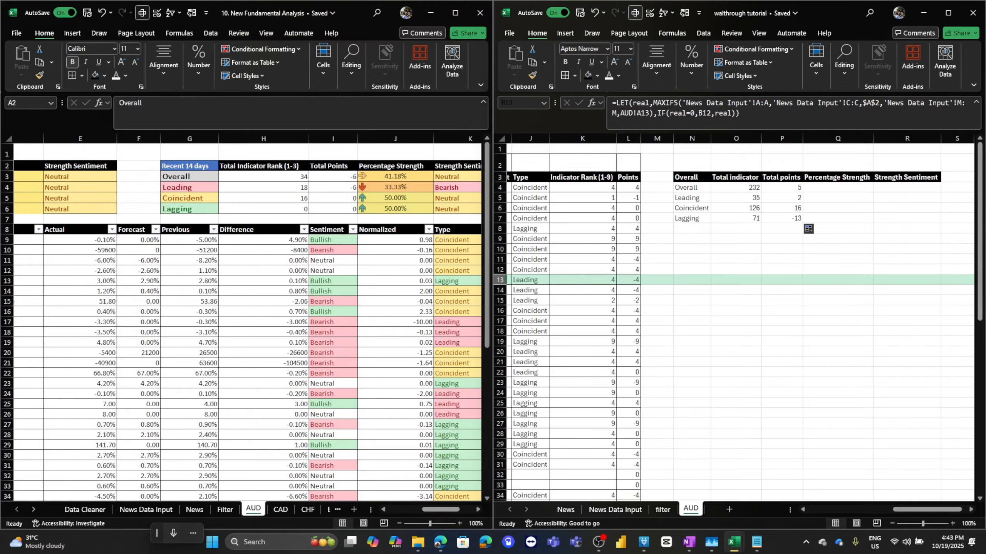
drag(735, 187, 753, 218)
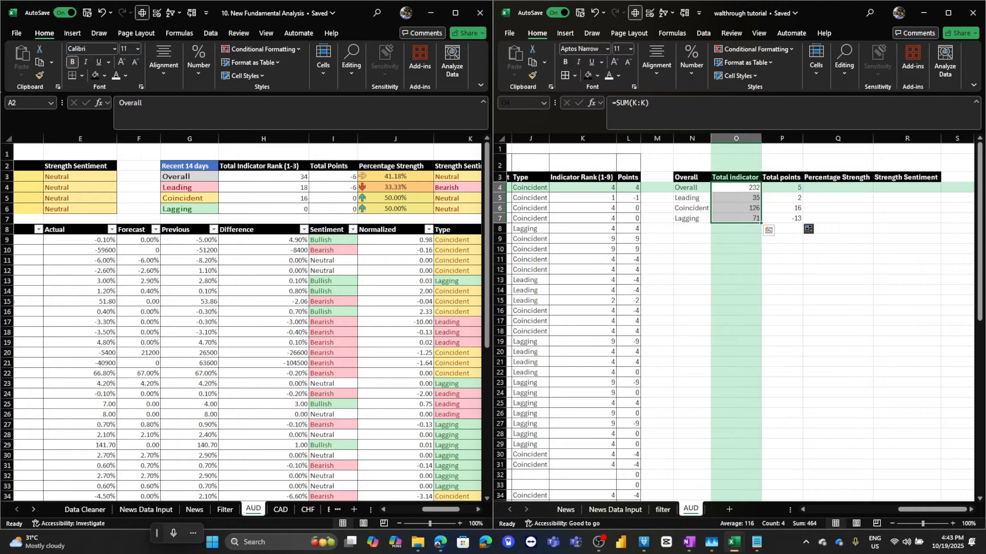
scroll(739, 322, left, 3)
scroll(739, 322, right, 4)
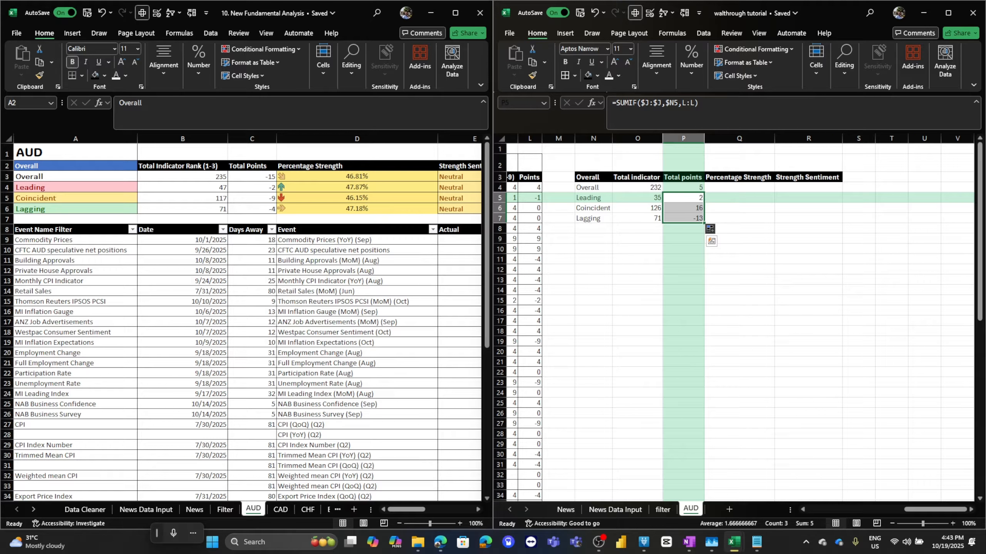
click(683, 198)
scroll(739, 322, left, 5)
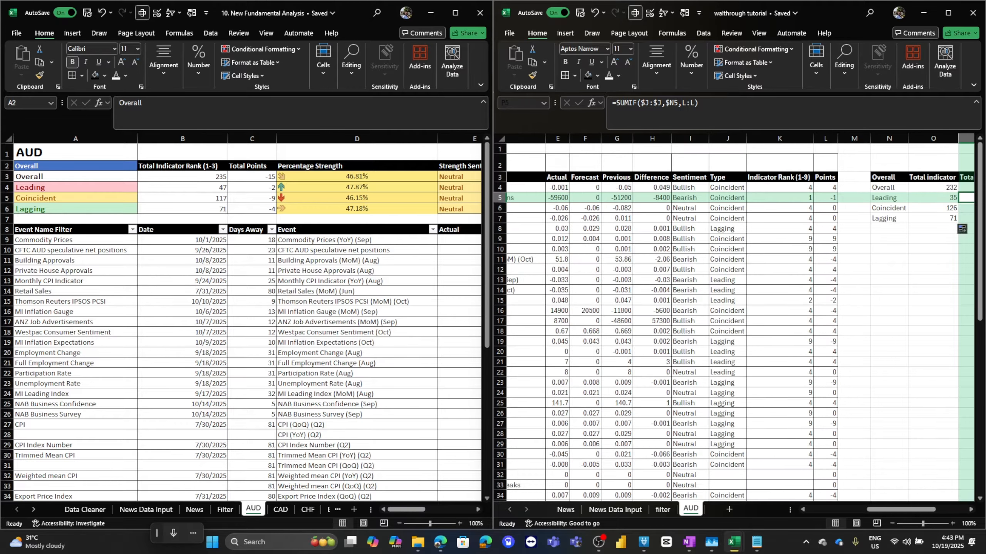
scroll(739, 323, down, 10)
scroll(739, 323, right, 5)
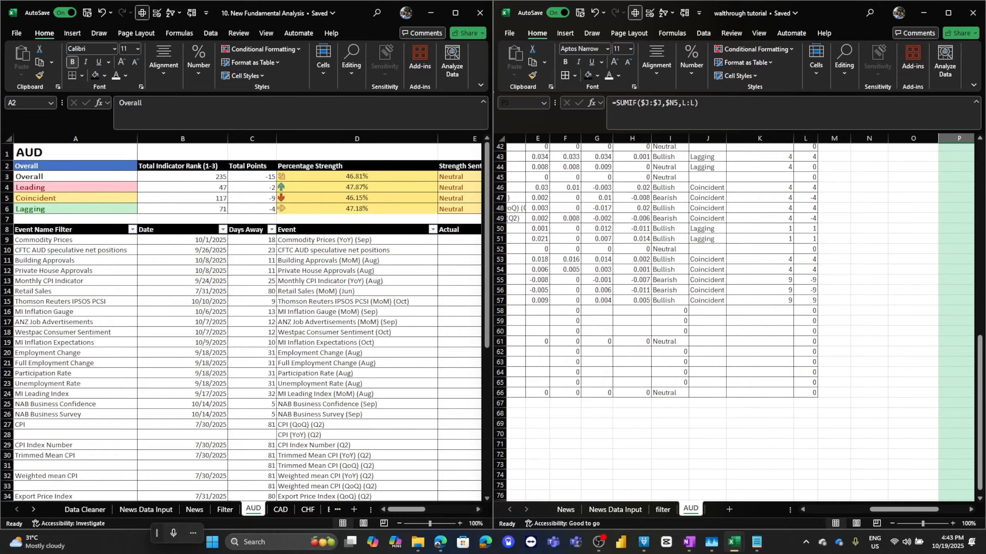
Copy the LET percentage-strength formula from the analysis workbook's Overall row.
scroll(740, 323, up, 10)
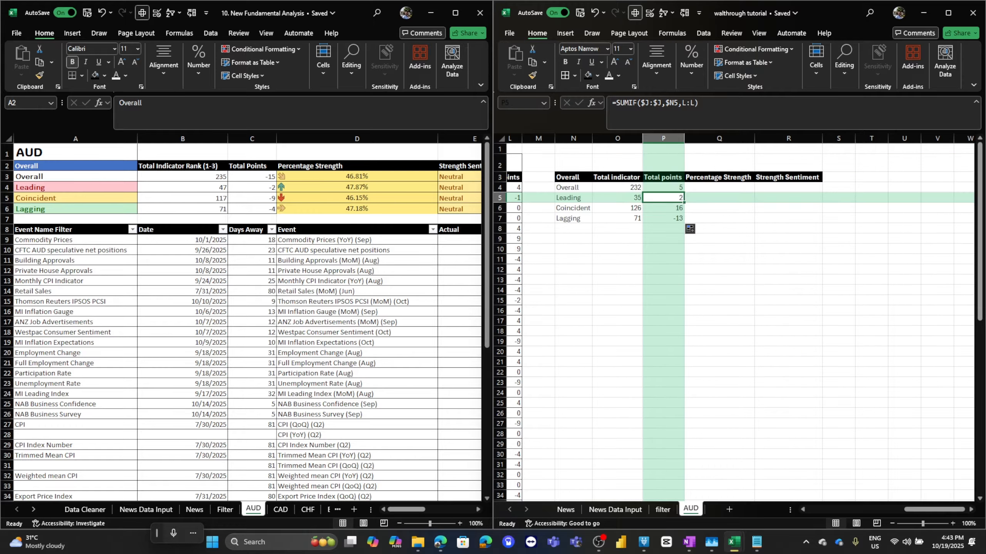
click(720, 188)
click(356, 176)
click(356, 177)
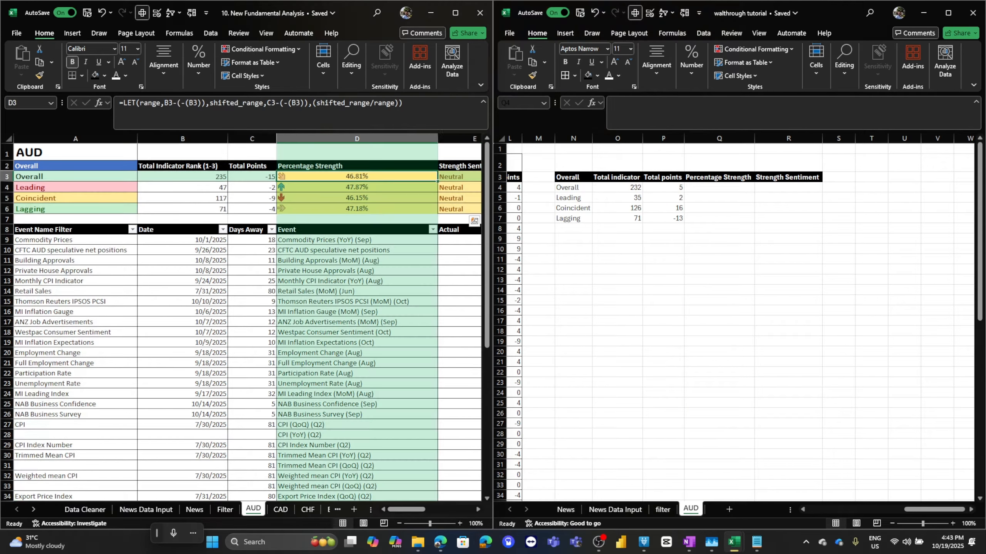
click(427, 111)
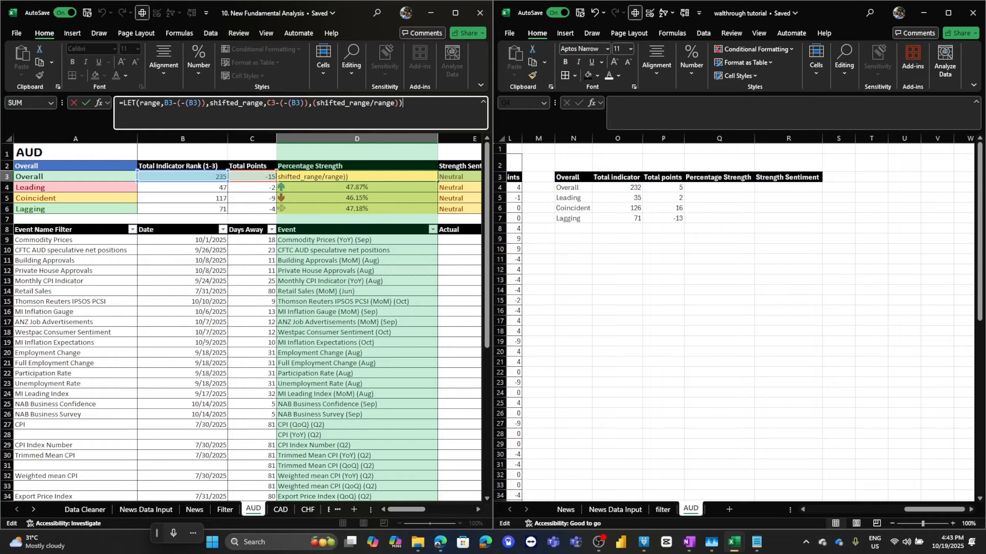
drag(403, 103, 119, 103)
key(ctrl+c)
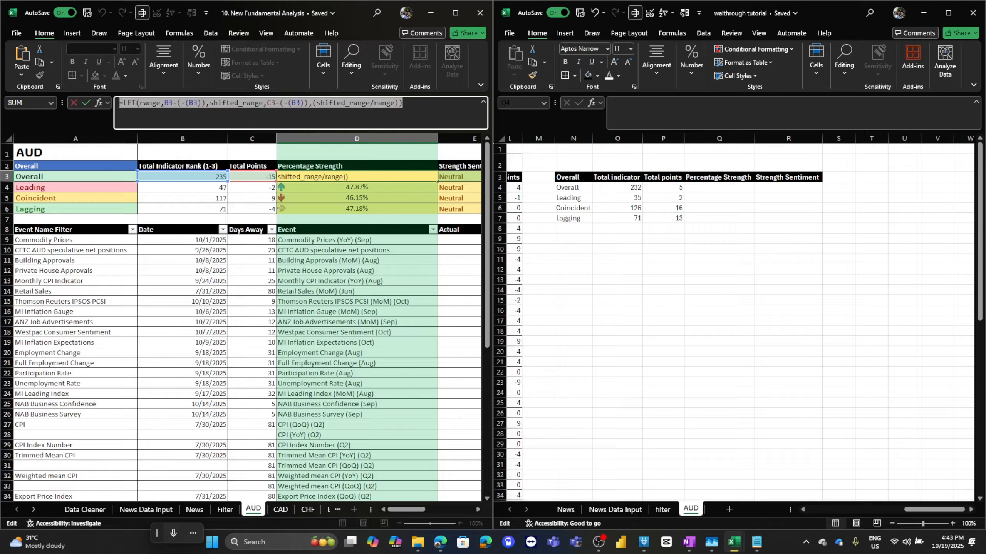
click(719, 187)
key(Escape)
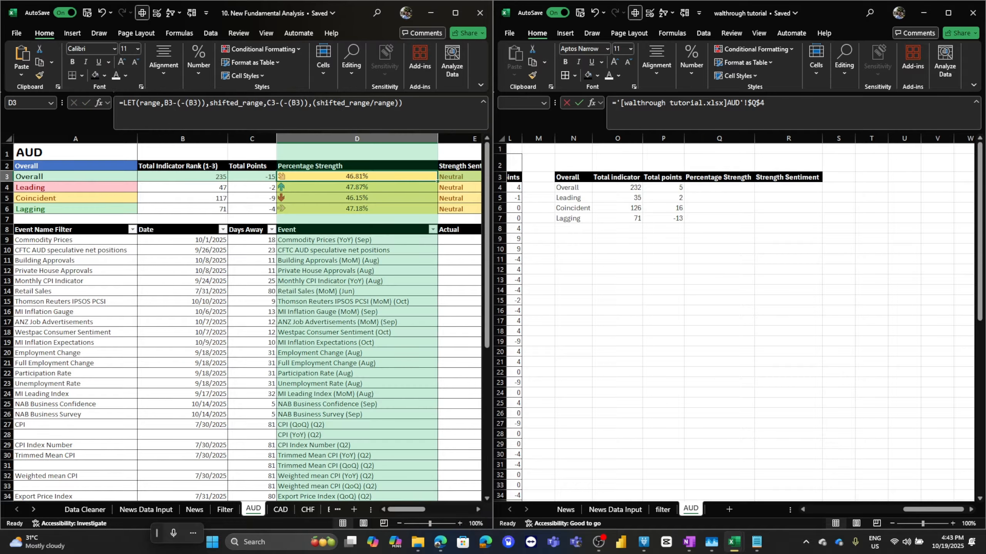
click(720, 187)
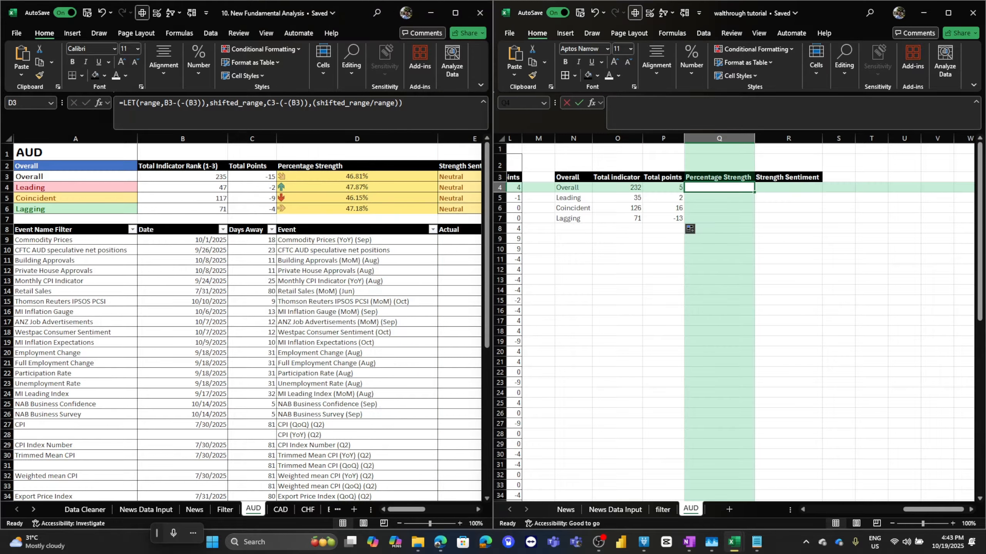
click(719, 109)
key(ctrl+v)
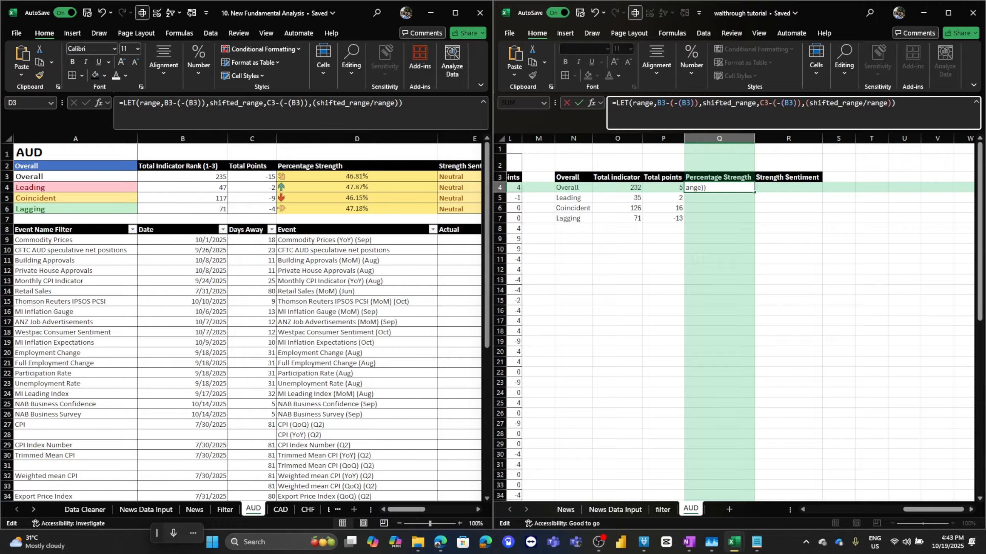
double_click(661, 103)
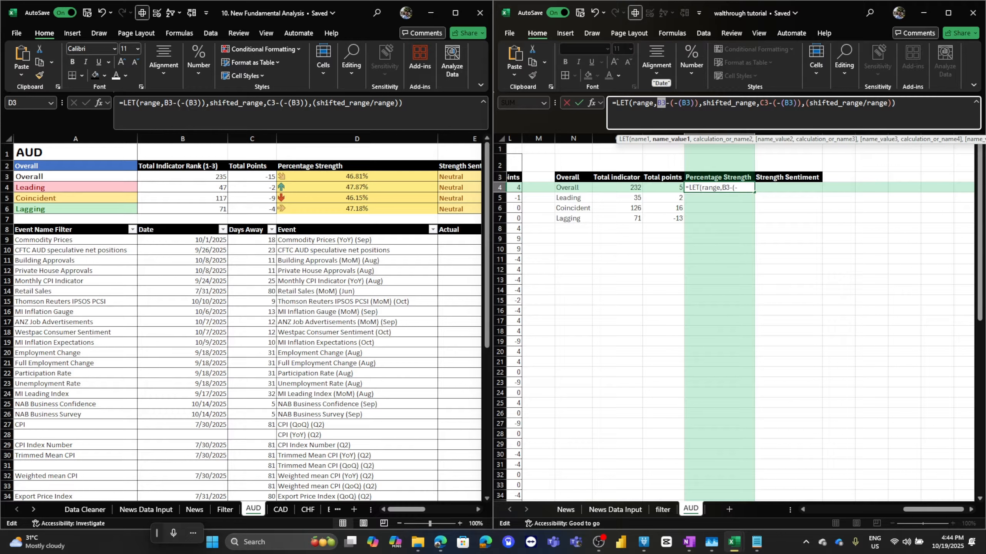
drag(699, 139, 668, 85)
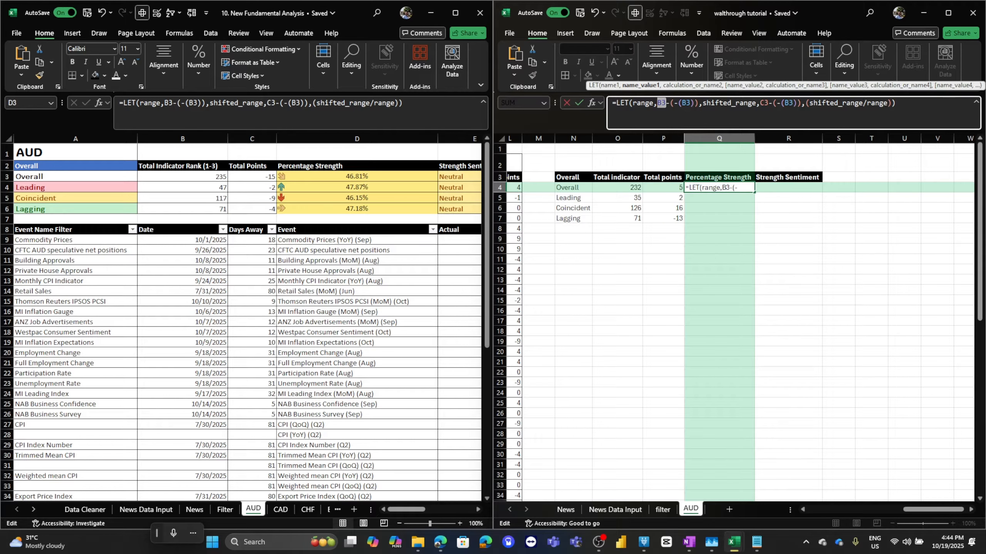
key(Escape)
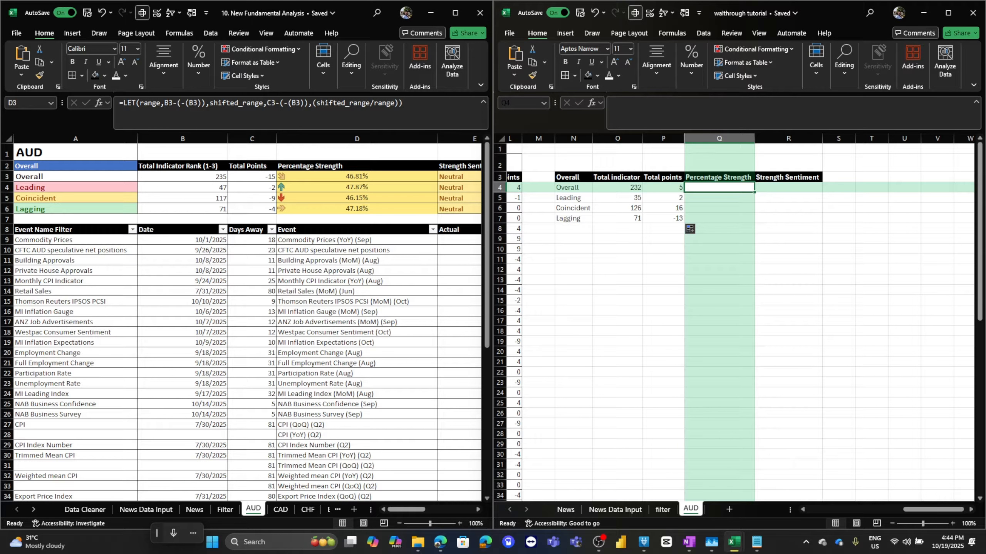
Paste the LET formula into Q4 and point it at O4 and P4: =LET(range,O4-(-(O4)),shifted_range,P4-(-(O4)),(shifted_range/range)).
key(F2)
key(ctrl+v)
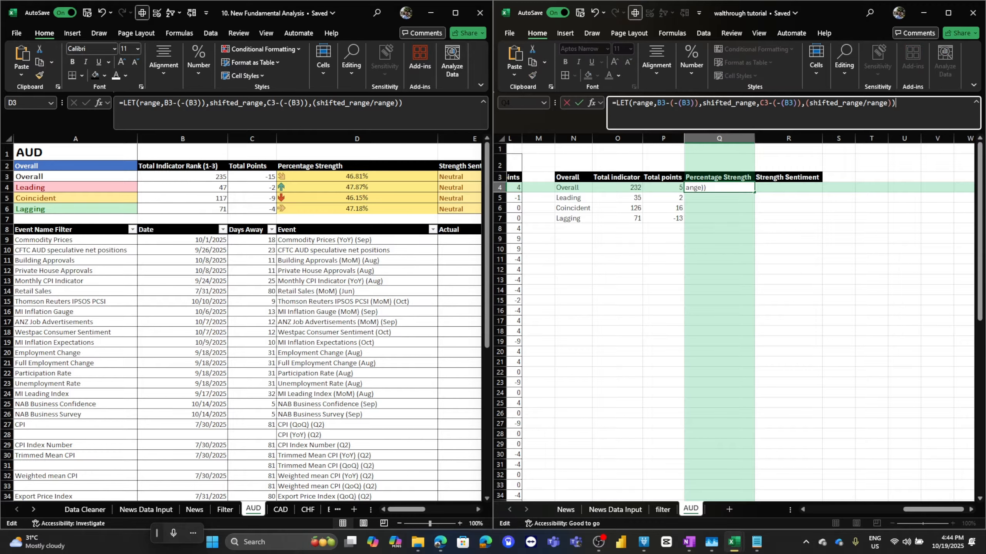
double_click(661, 102)
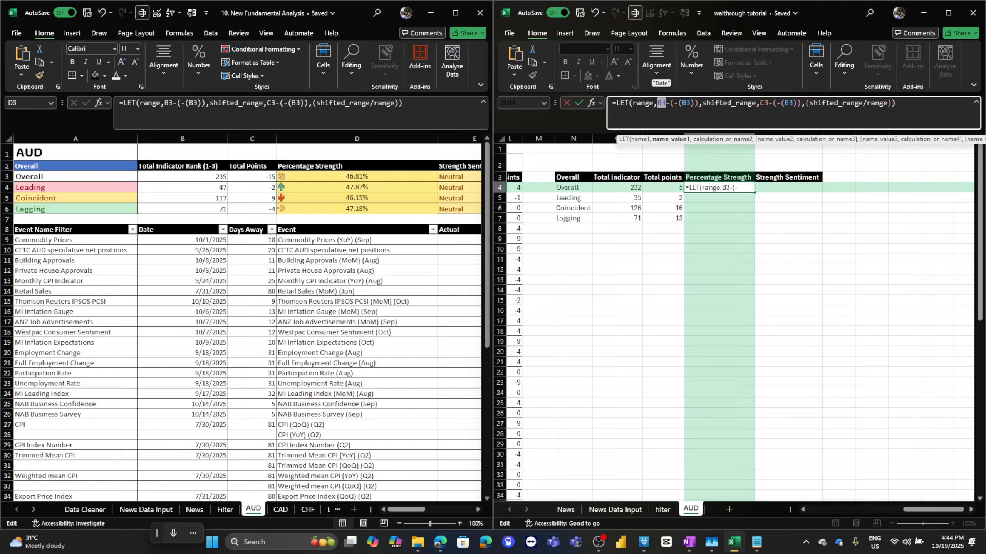
click(618, 188)
double_click(686, 103)
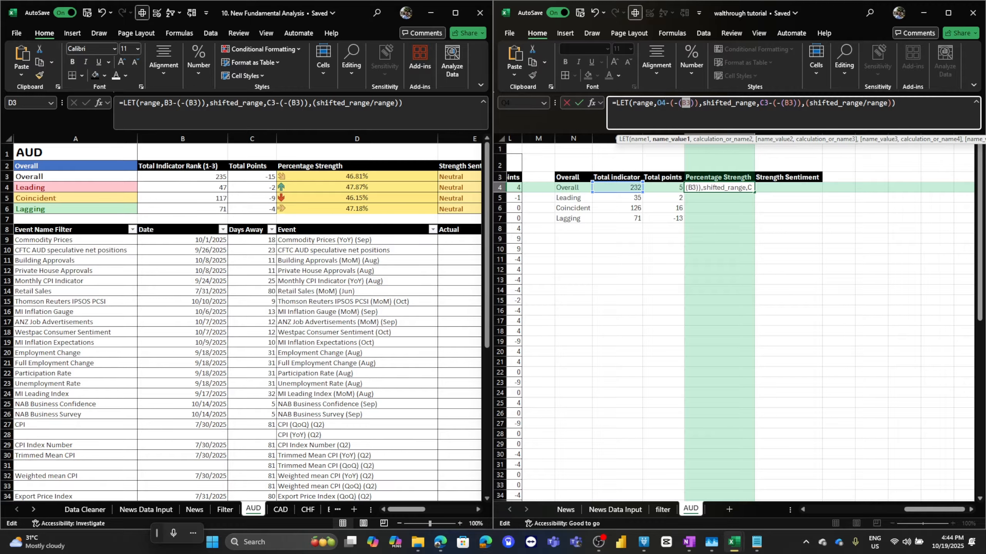
click(618, 188)
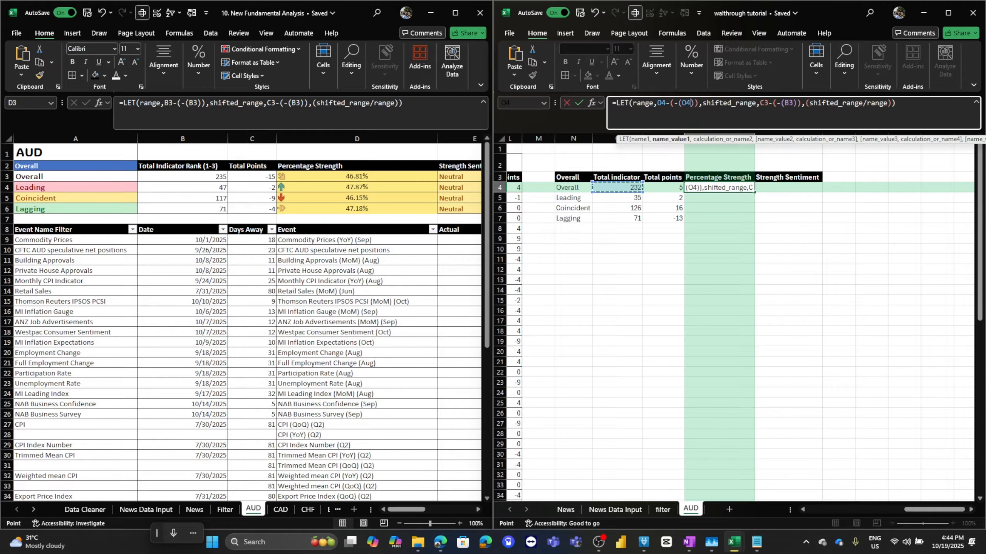
double_click(763, 103)
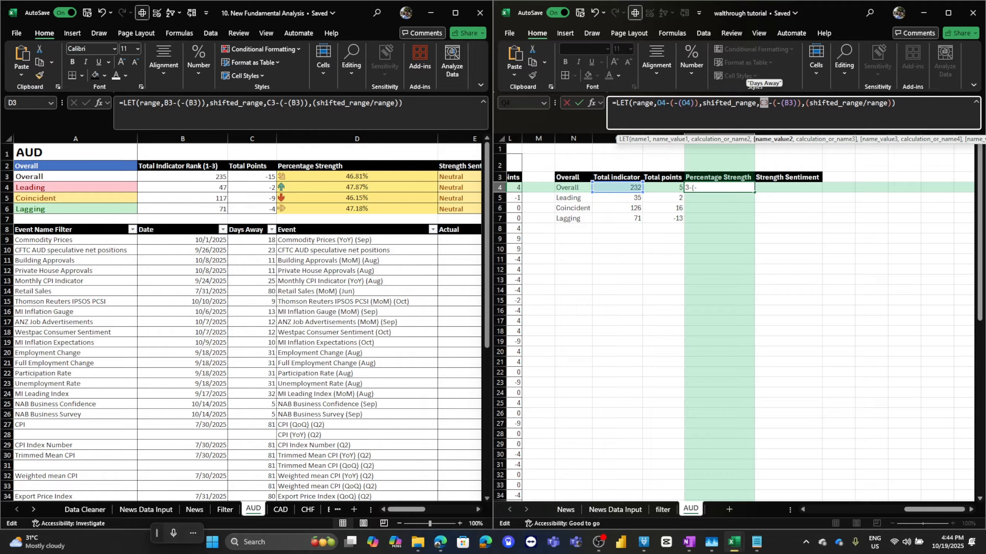
click(664, 188)
double_click(789, 103)
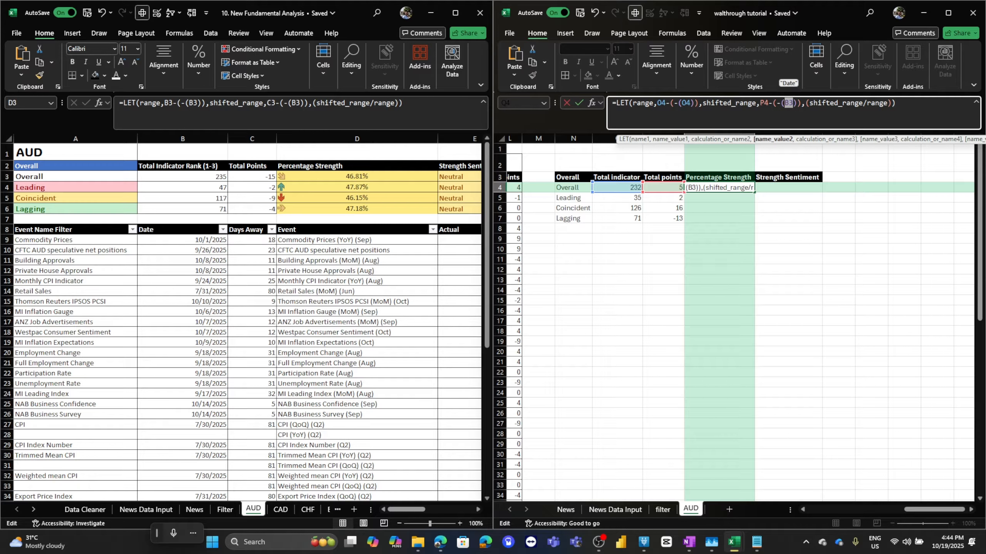
click(618, 187)
key(Return)
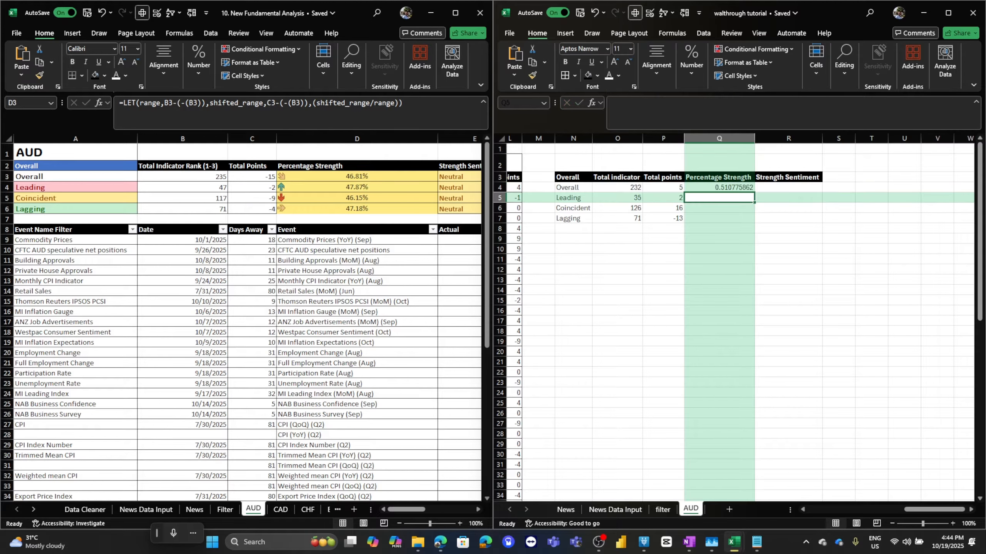
Fill the percentage strength formula down to Q7 and format Q4:Q7 as percentages with two decimal places.
click(719, 188)
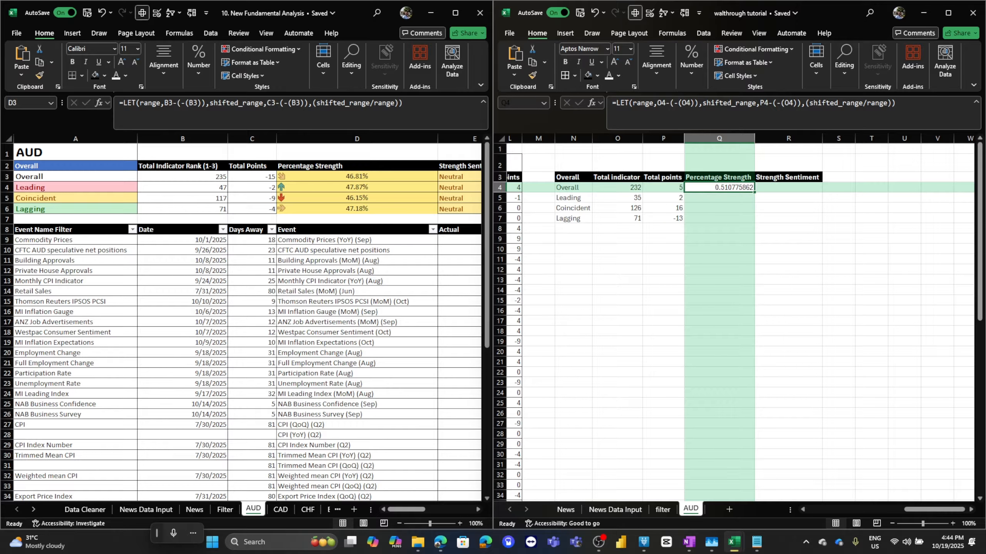
drag(754, 191, 749, 222)
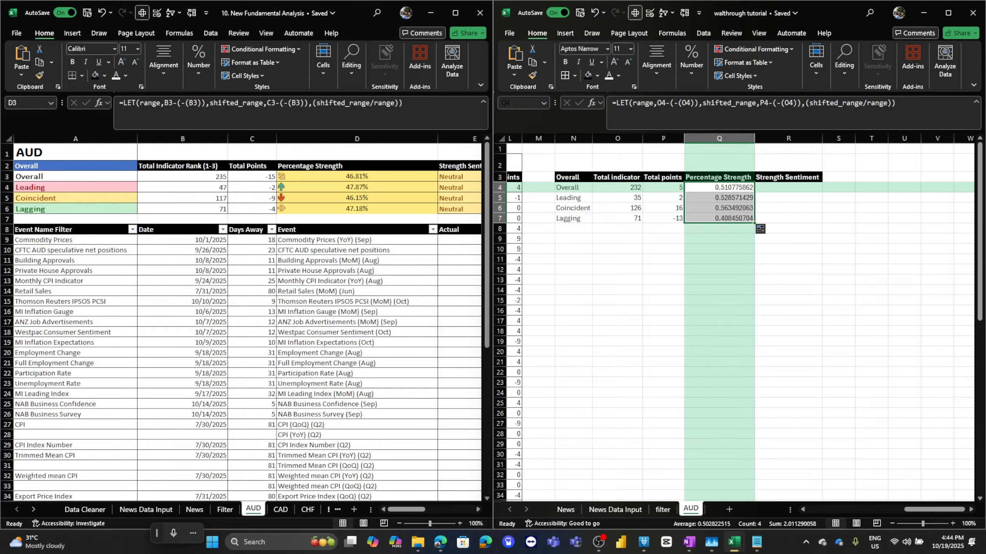
click(691, 64)
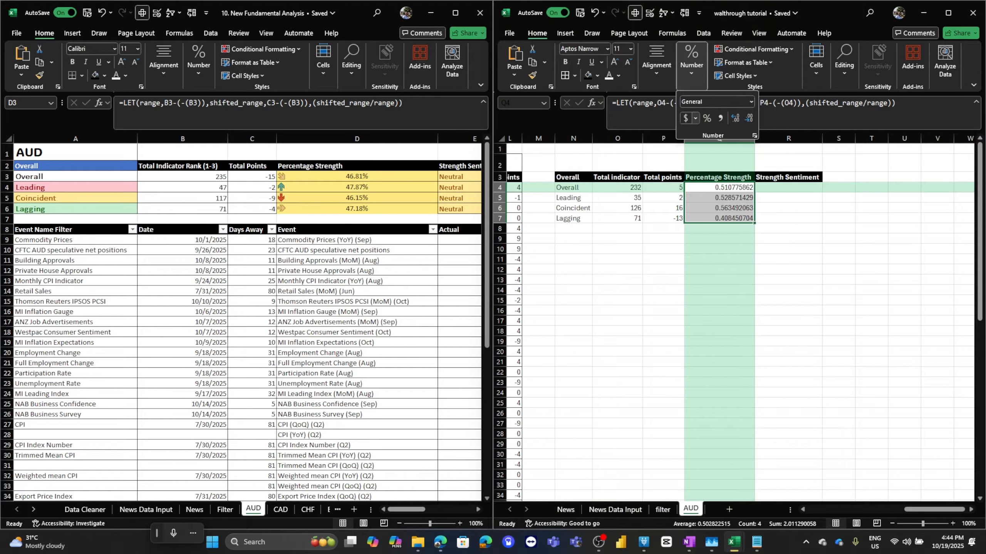
click(706, 118)
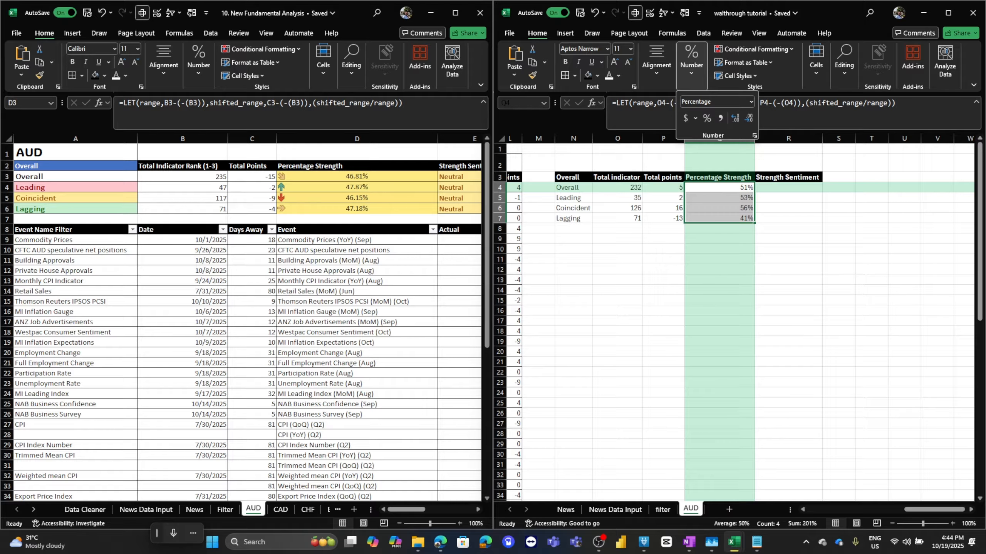
click(734, 118)
click(735, 118)
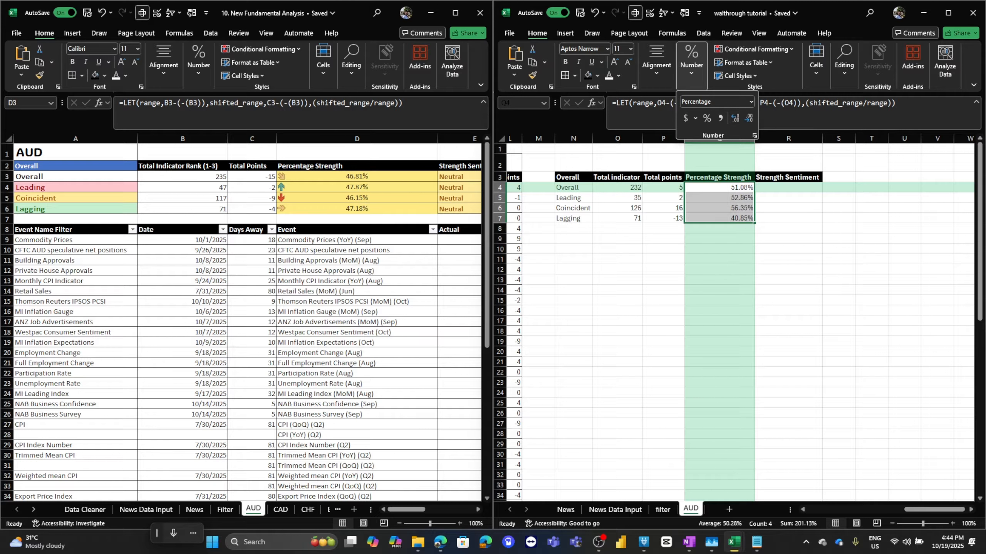
key(Escape)
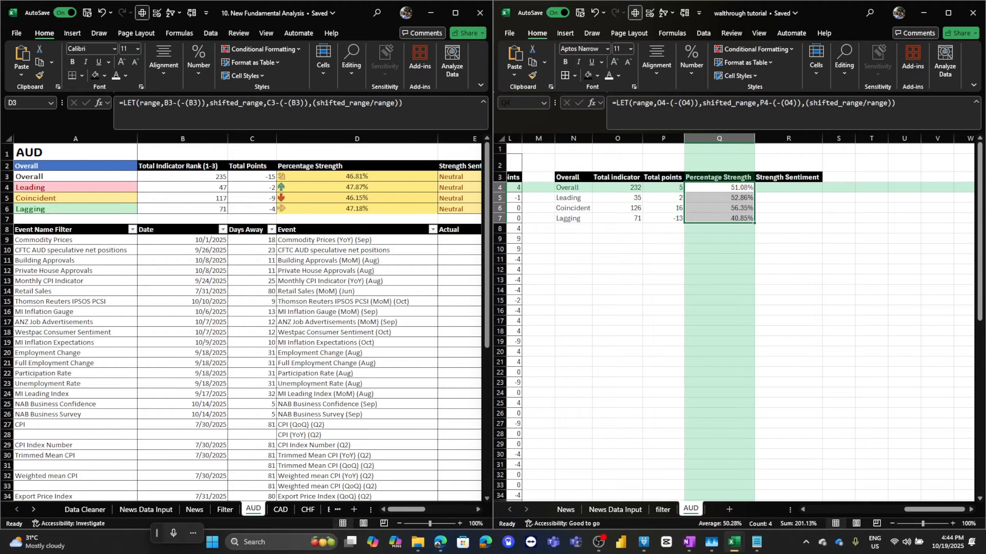
Maximize the tutorial workbook and enter the test value -232 in O10 below the summary table.
click(719, 187)
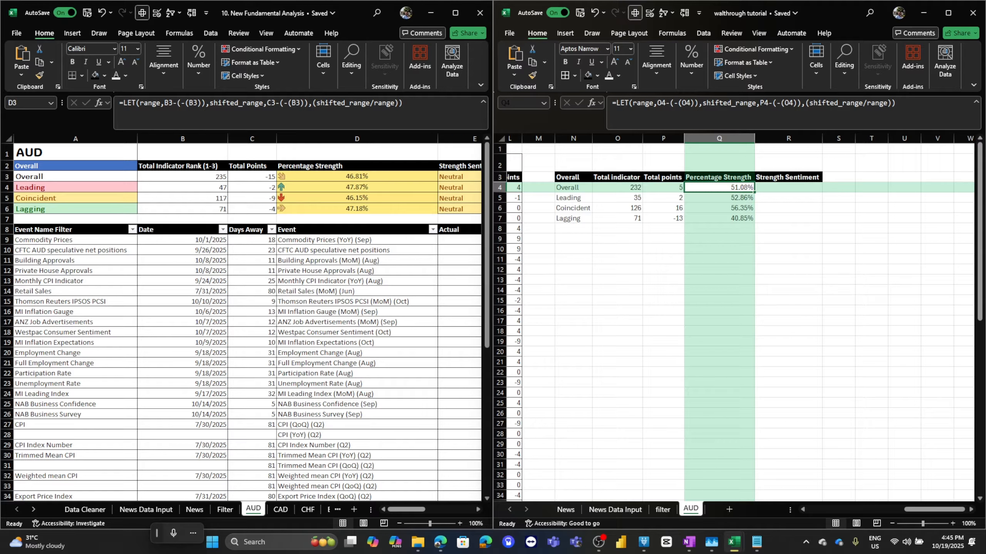
click(618, 187)
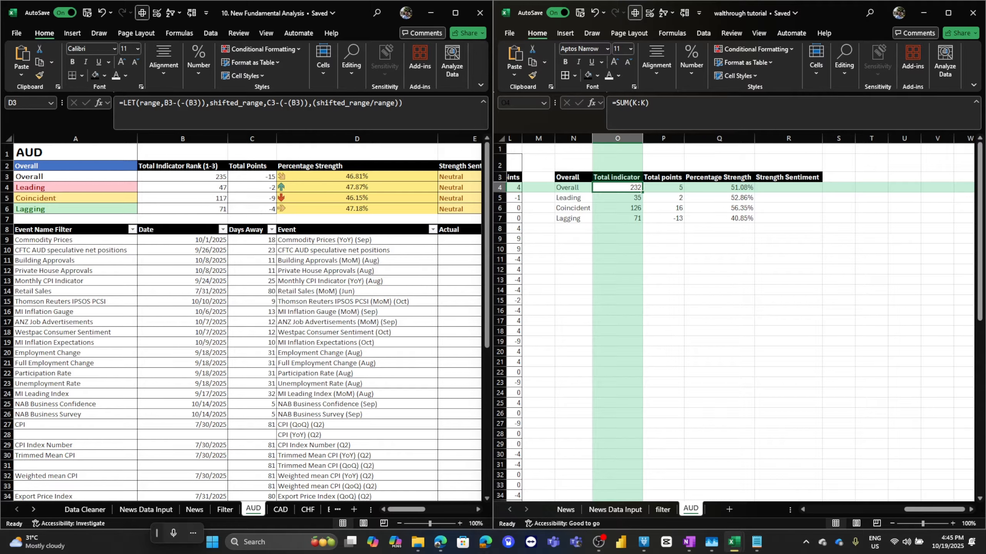
click(948, 13)
scroll(492, 319, left, 5)
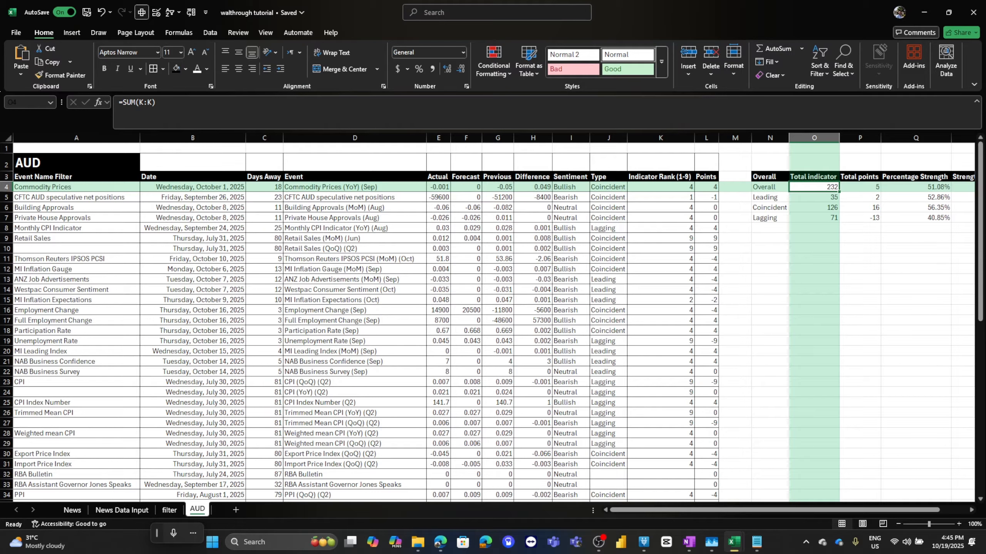
click(814, 248)
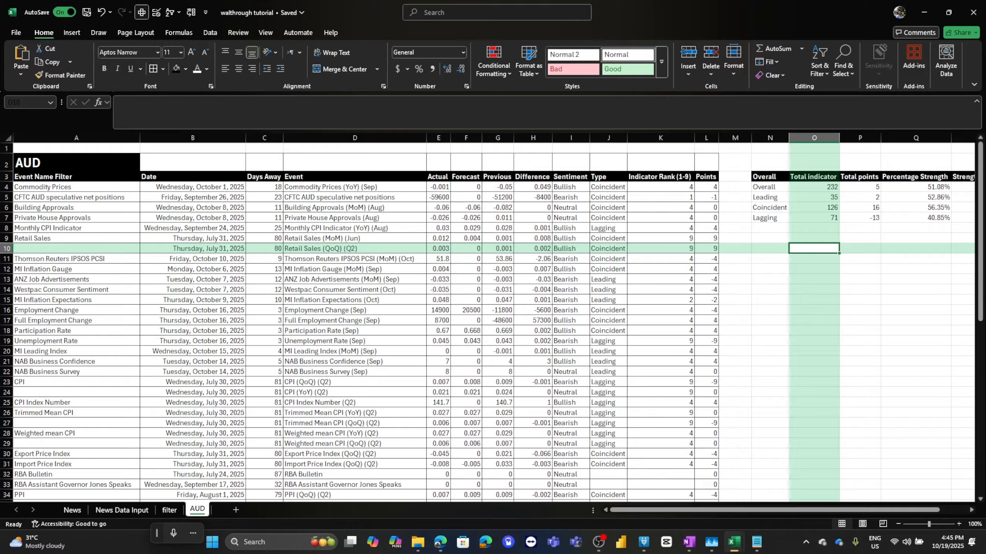
text(-232)
key(Return)
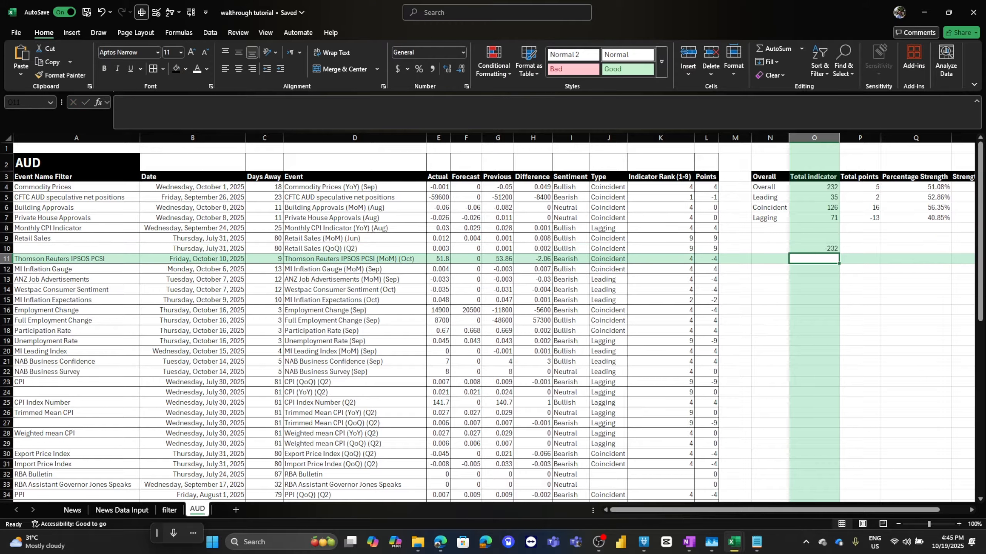
Enter 232 in O11 and the formula =O11*2 in O12 as test values.
click(814, 248)
click(814, 259)
text(232)
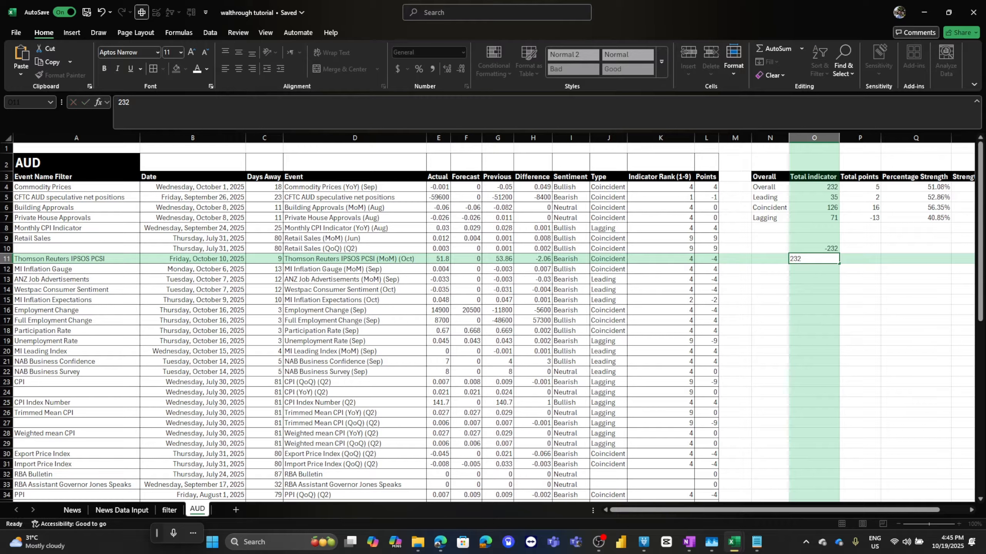
key(Return)
text(=)
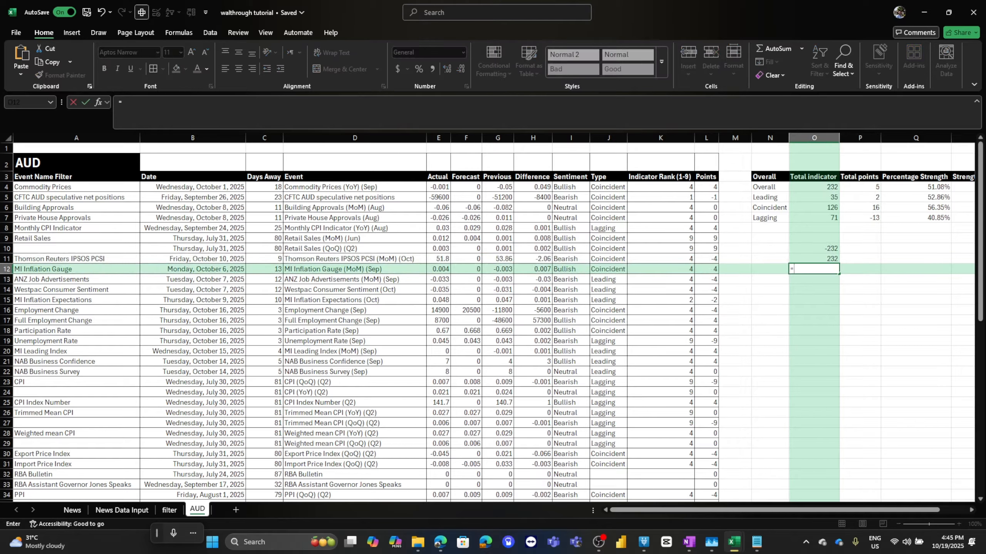
key(Up)
text(*2)
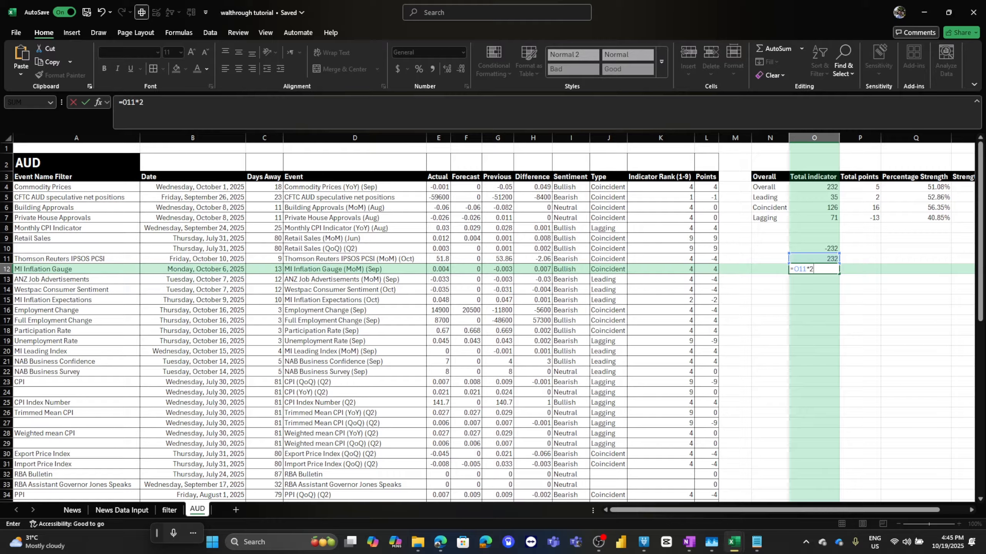
key(Return)
key(Up)
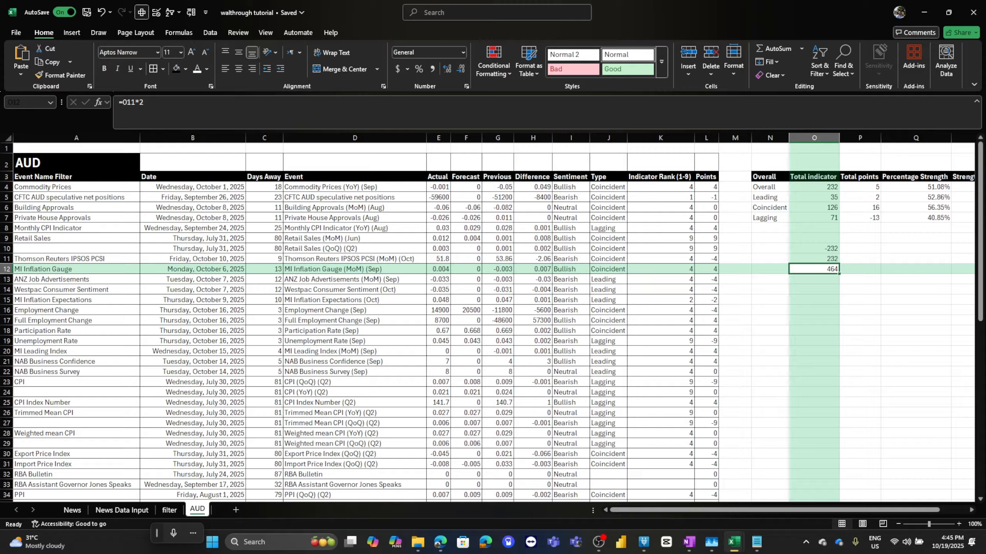
Enter test values 0 and 1 in O13:P13 and 0 and 100 in O14:P14.
key(Down)
text(0)
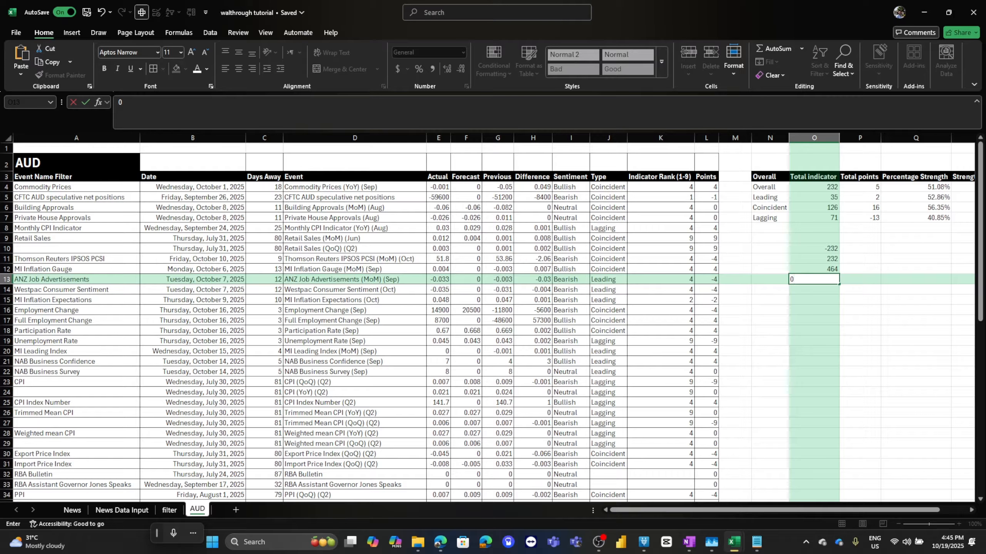
key(Tab)
text(1)
key(Return)
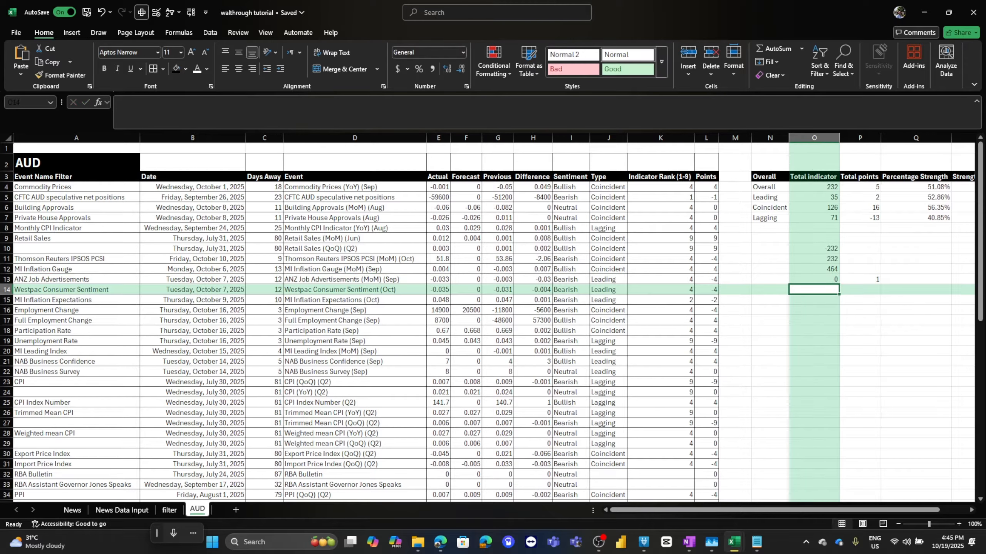
text(0)
key(Tab)
text(100)
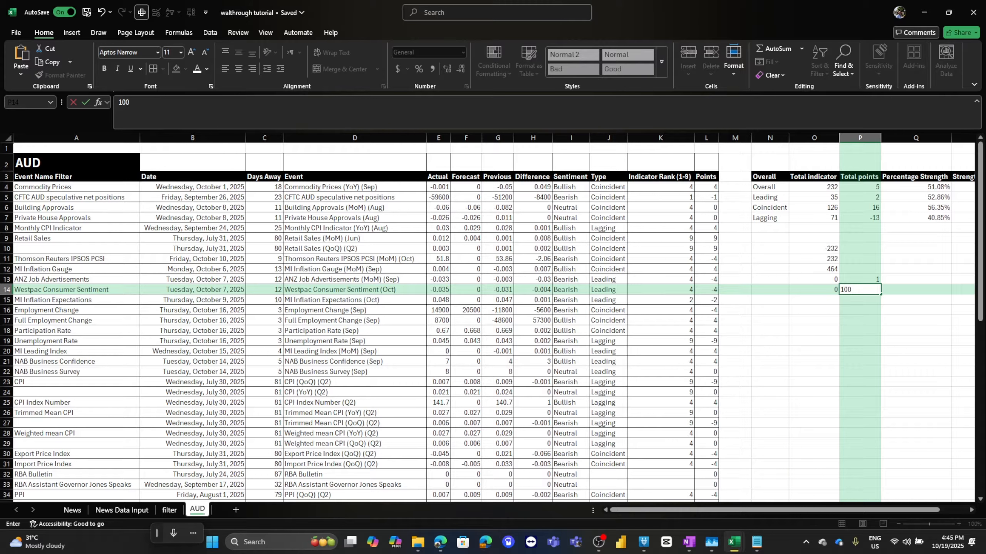
key(ctrl+Return)
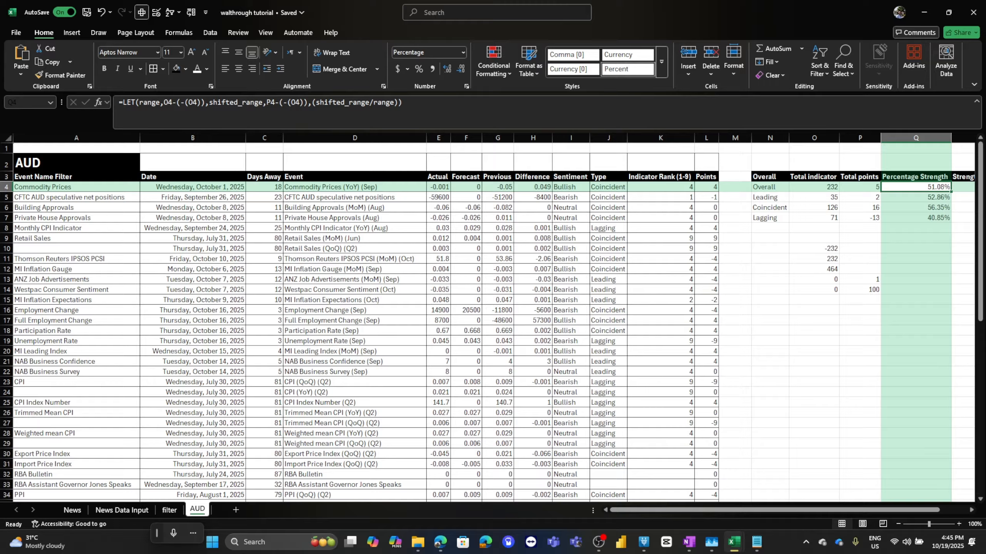
Examine the LET percentage strength formula in Q4 and the cell references it uses.
key(shift+Down)
key(shift+Down)
key(shift+Down)
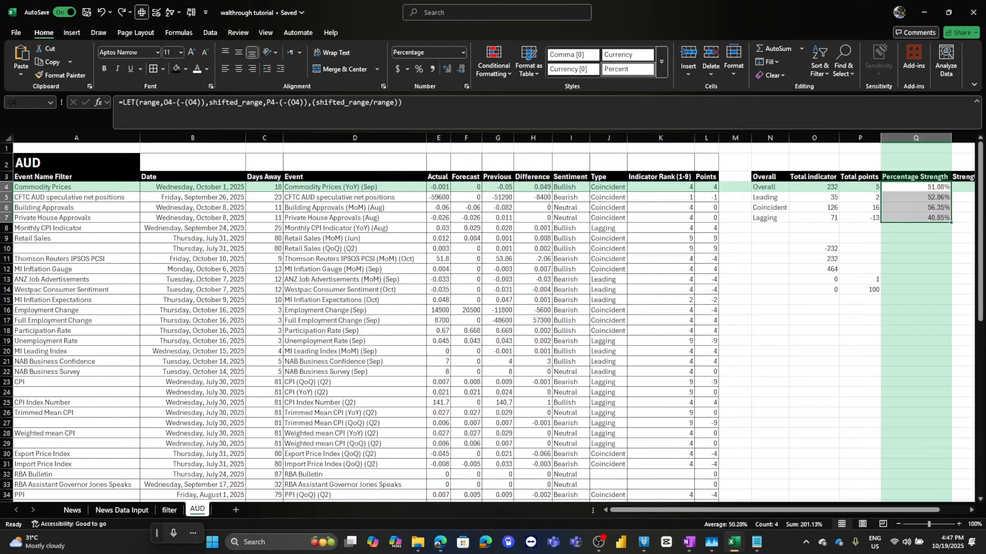
drag(164, 102, 205, 102)
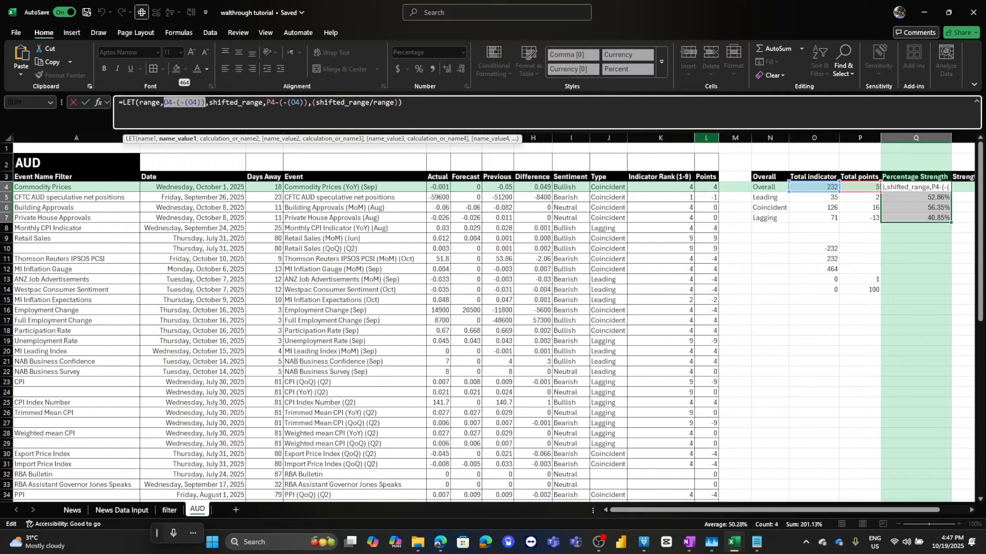
key(Escape)
click(814, 187)
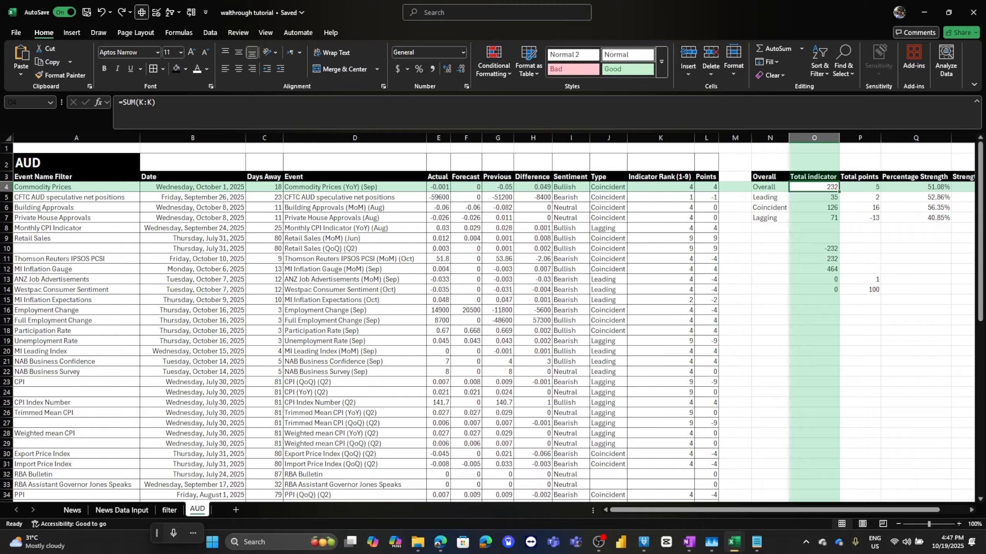
click(915, 187)
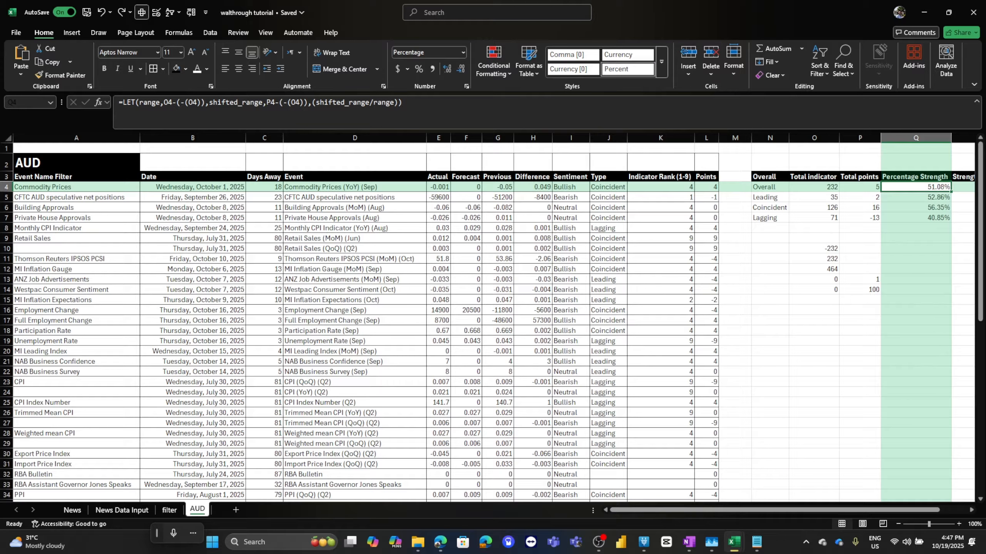
drag(160, 102, 205, 102)
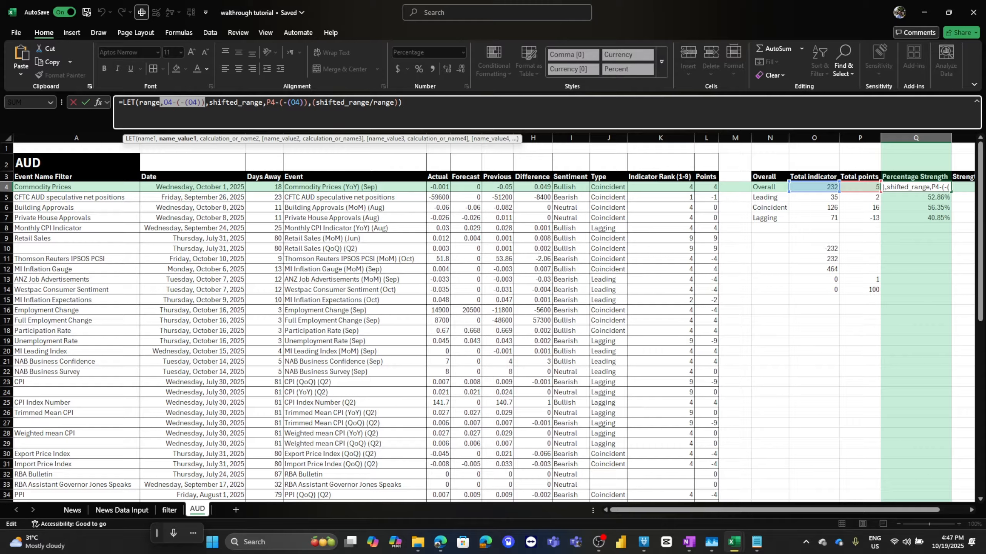
click(278, 102)
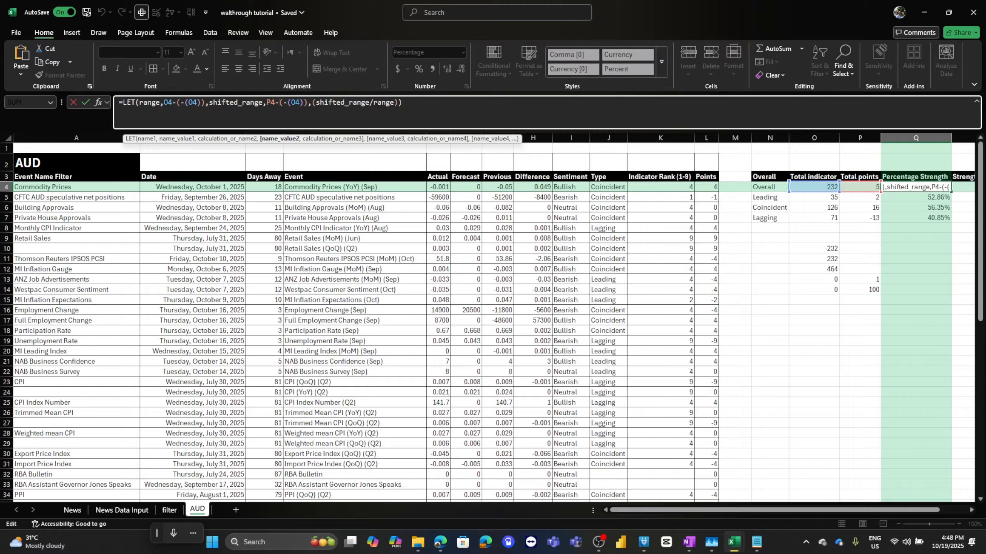
drag(287, 102, 304, 102)
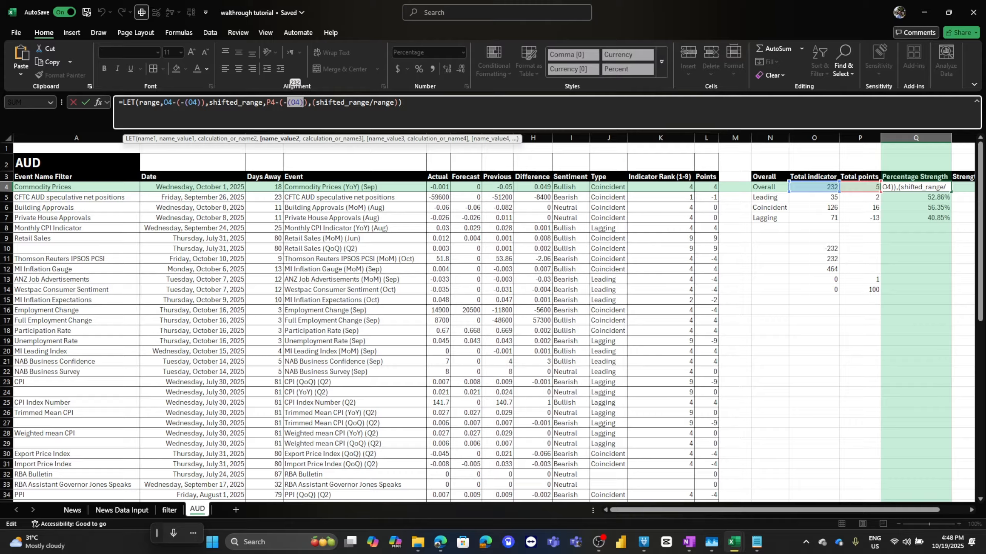
drag(283, 102, 304, 102)
drag(275, 102, 307, 102)
drag(266, 102, 309, 102)
key(End)
key(Return)
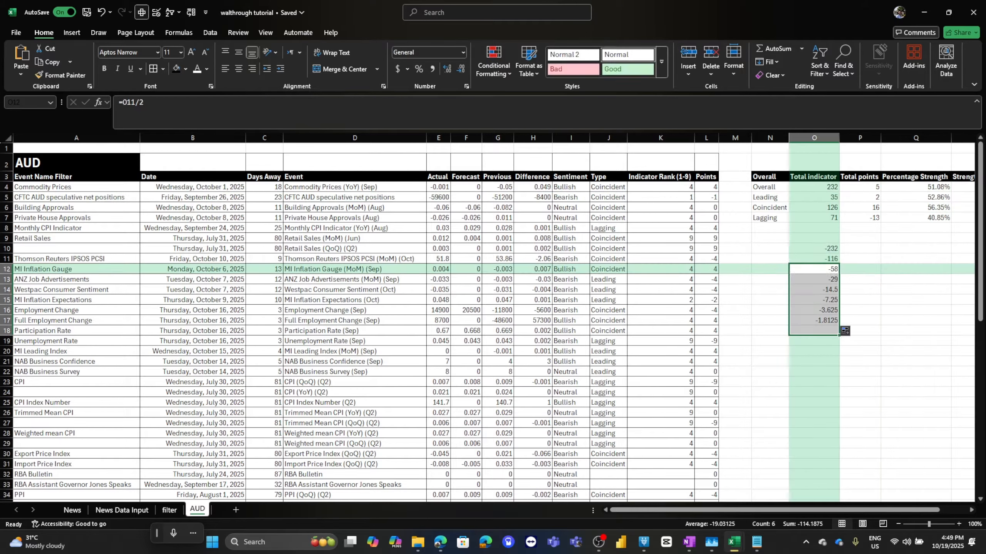
Clear the test formulas from O13:O17.
key(BackSpace)
key(Down)
key(Down)
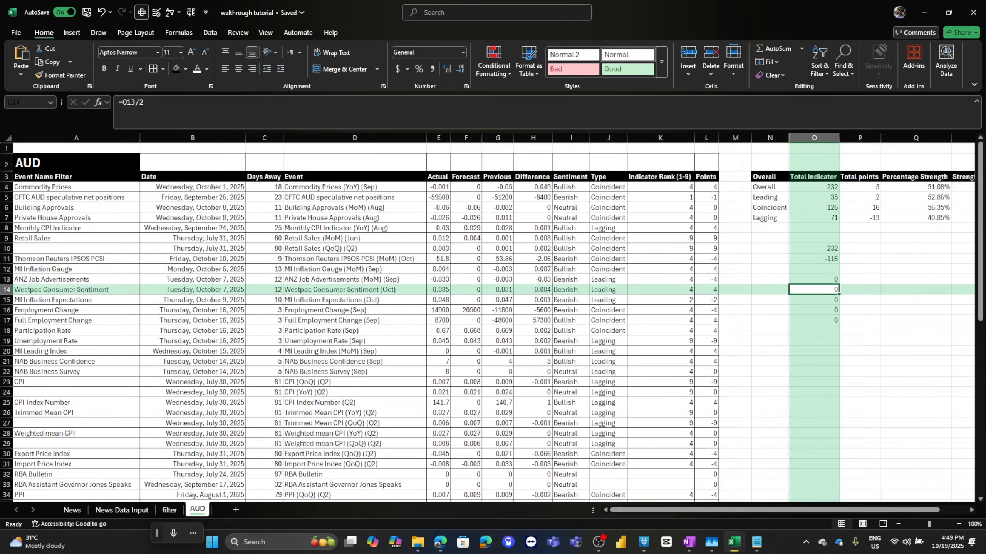
key(Up)
key(shift+Down)
key(shift+Down)
key(shift+Down)
key(shift+Down)
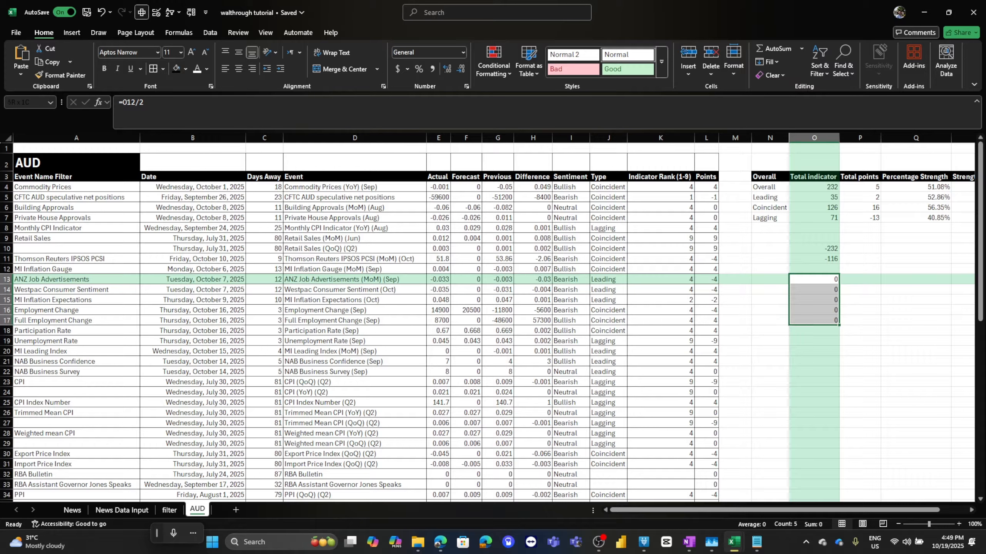
key(Delete)
Enter the test values 0, 116 and 232 in O12:O14.
key(Up)
key(Up)
key(Down)
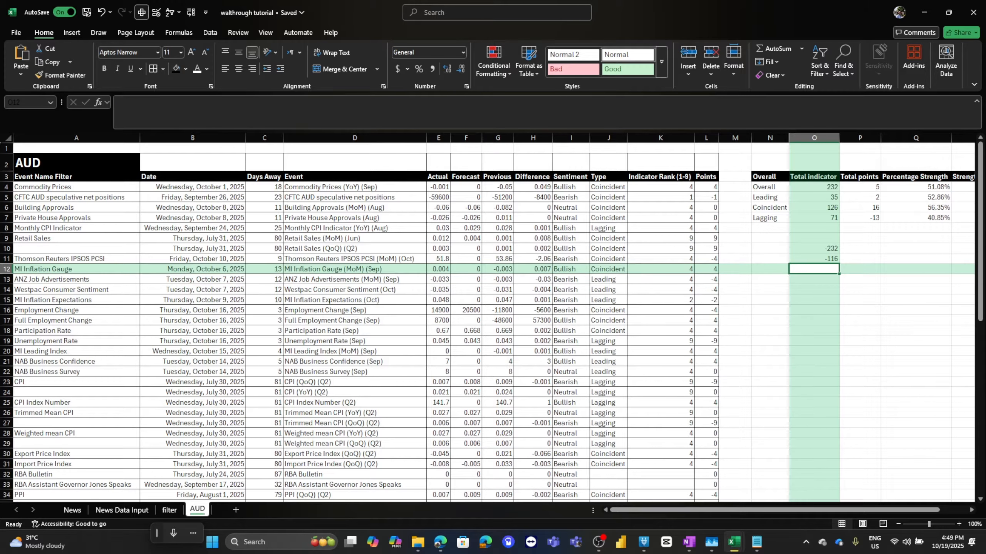
text(0)
key(Return)
text(116)
key(Return)
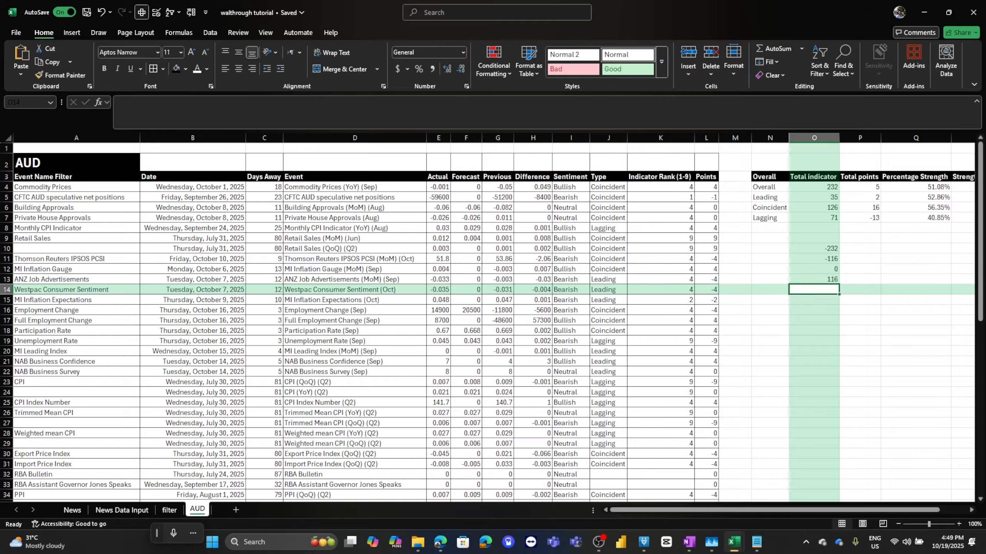
text(232)
key(Return)
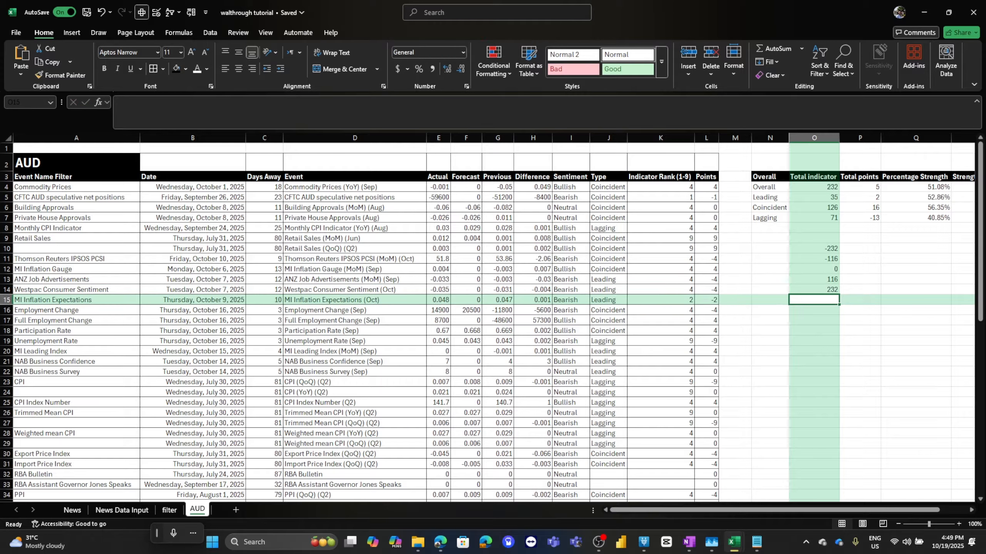
Enter test points 0 in P10 and 100 in P14.
click(859, 187)
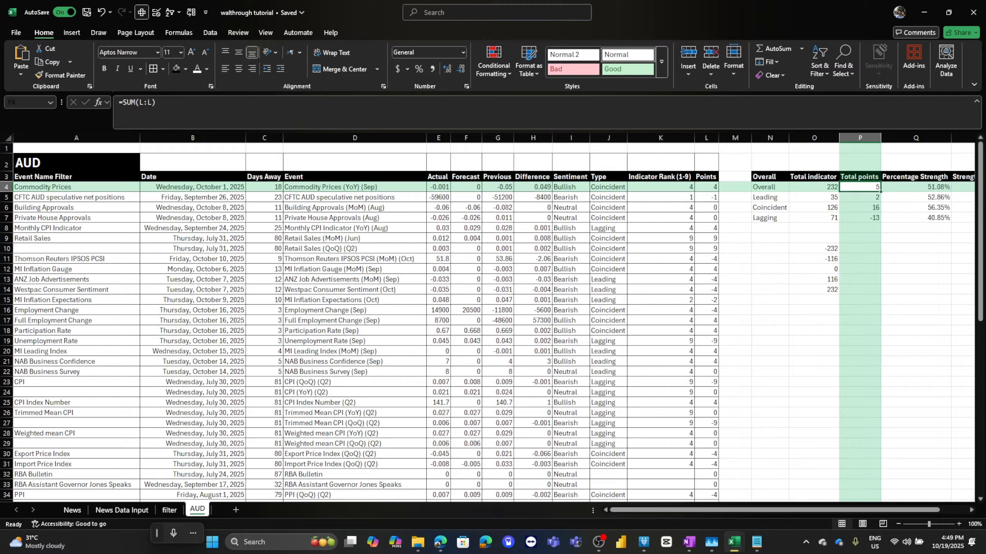
mouse_move(822, 269)
mouse_down()
mouse_move(845, 270)
mouse_move(829, 279)
mouse_up()
click(859, 248)
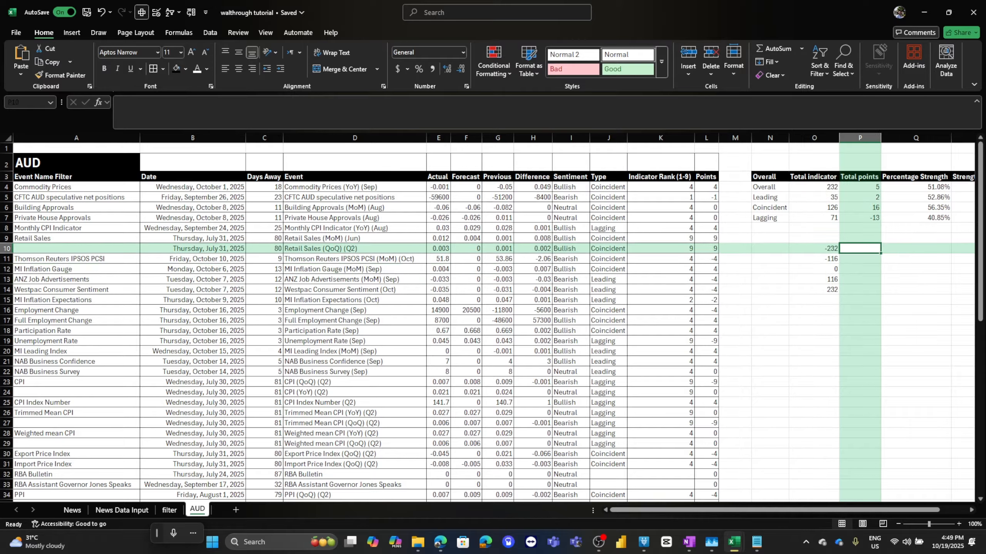
key(Return)
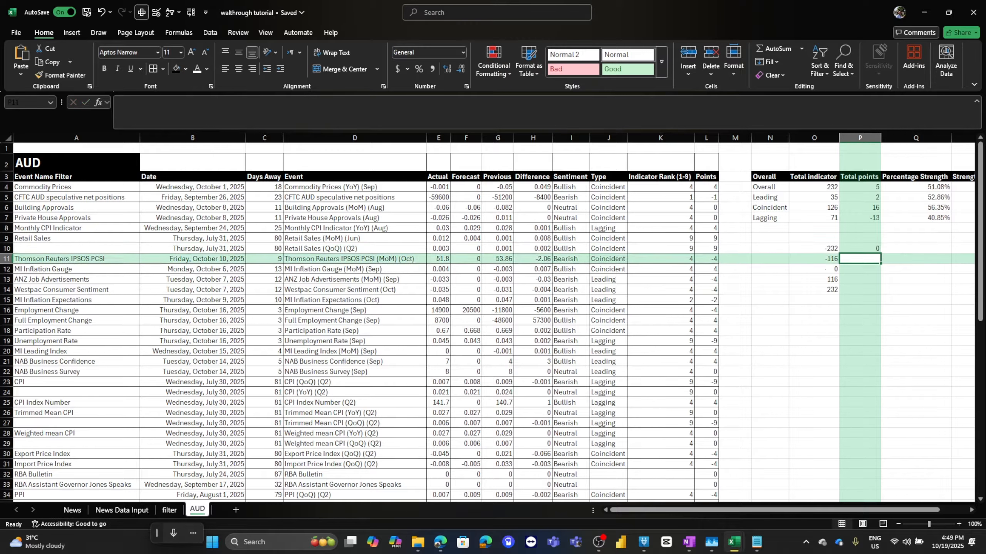
key(Down)
key(Down)
key(Down)
text(100)
Enter test points 25, 50 and 75 in P11:P13.
key(Up)
key(Up)
key(Up)
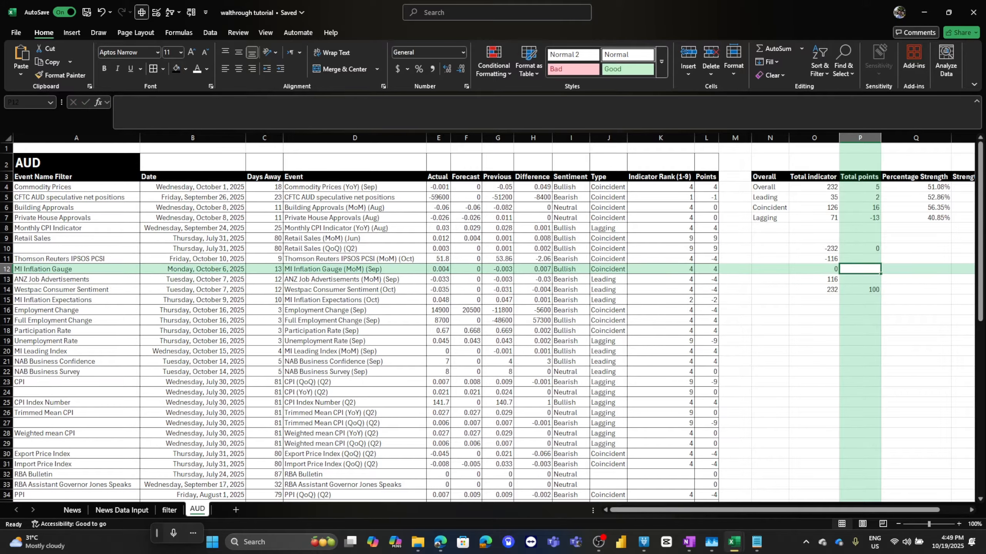
text(25)
key(Return)
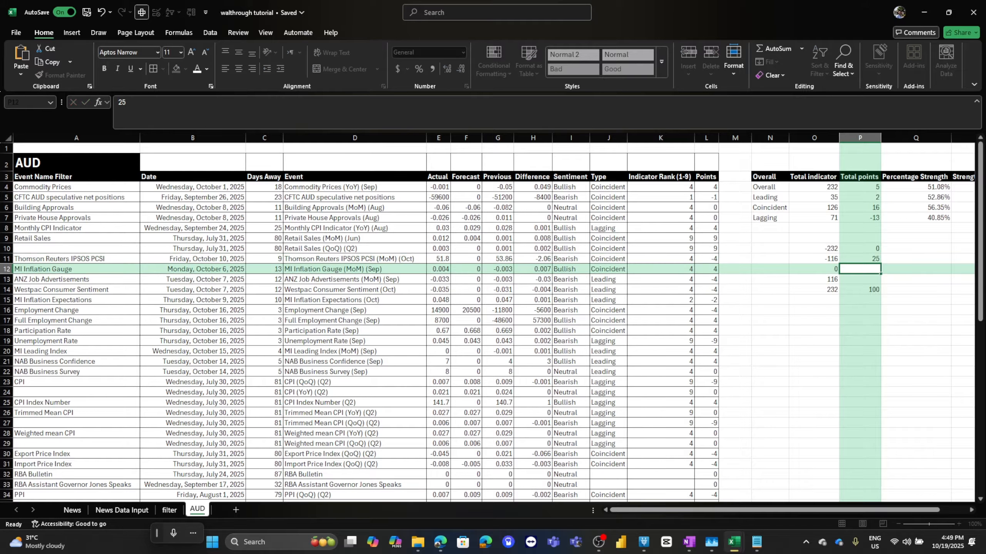
text(50)
key(Return)
text(75)
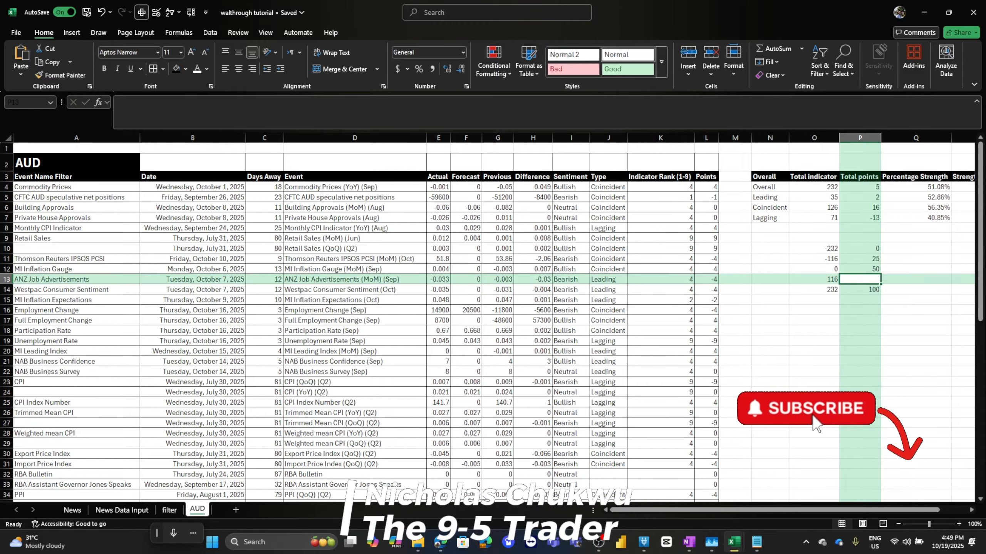
key(Return)
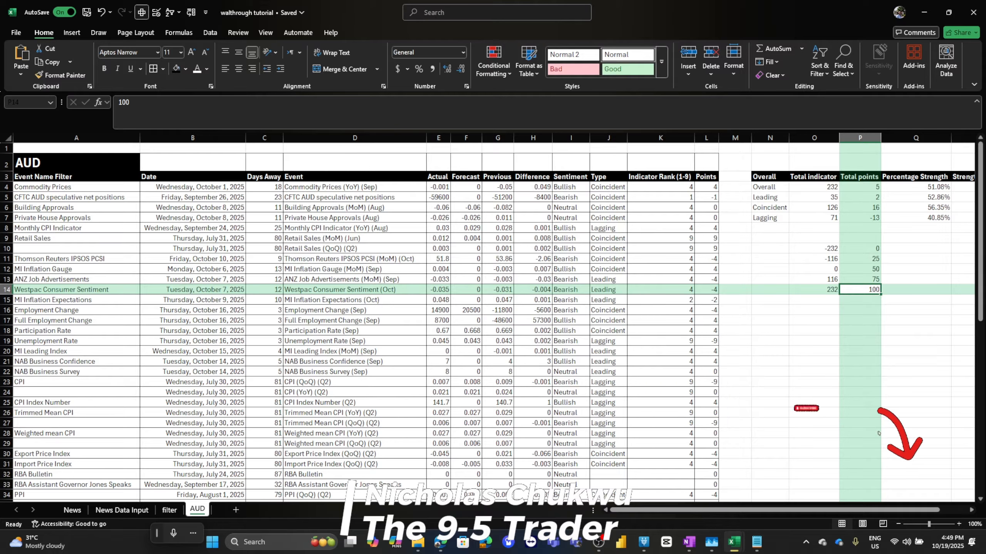
Compare the test values in O10:P14 by selecting pairs of cells, and review the Q4 formula.
click(814, 249)
key(shift+Down)
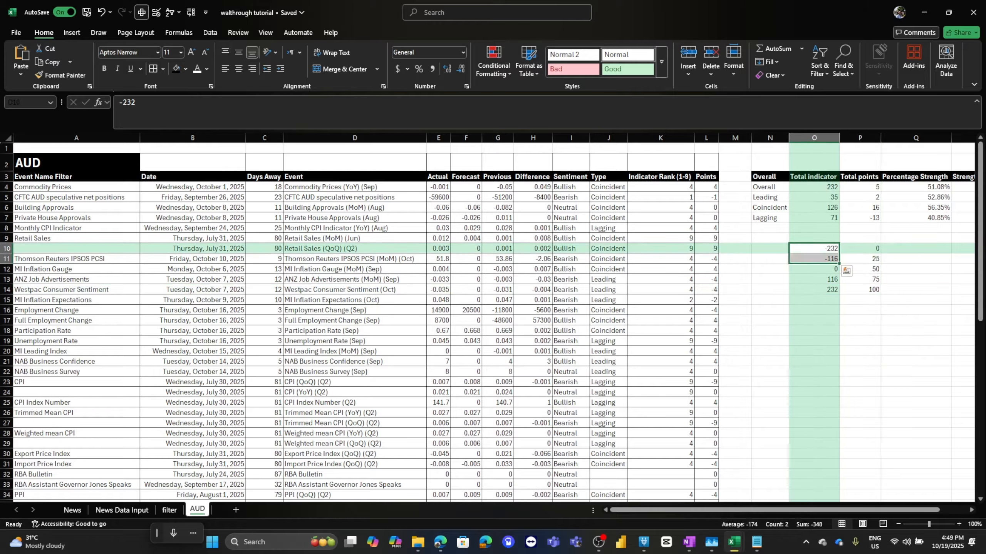
click(814, 289)
click(814, 269)
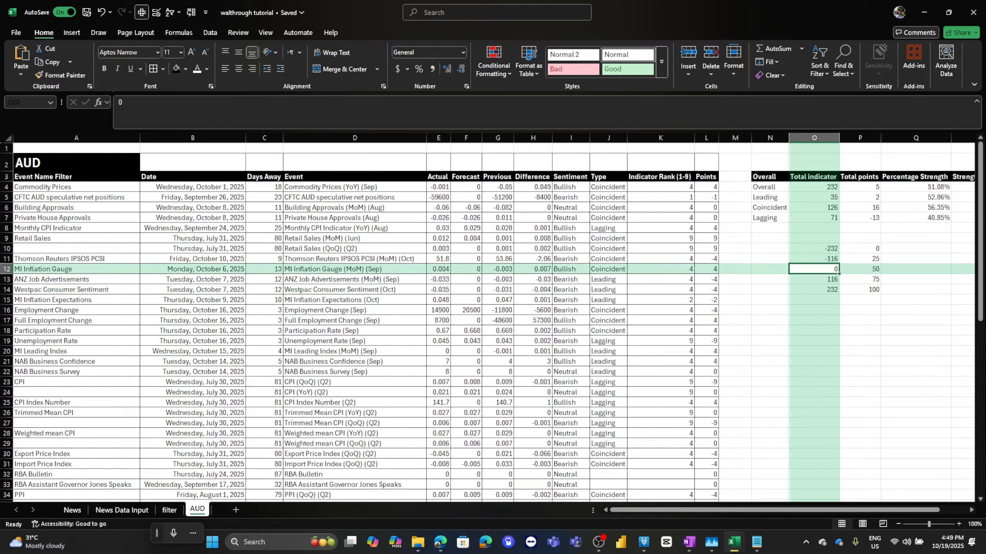
key(shift+Right)
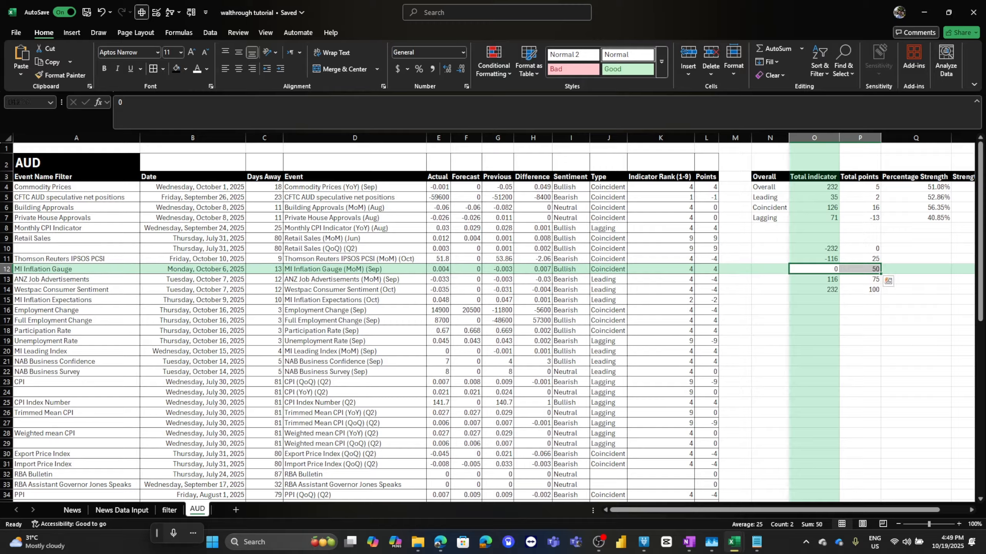
key(shift+Left)
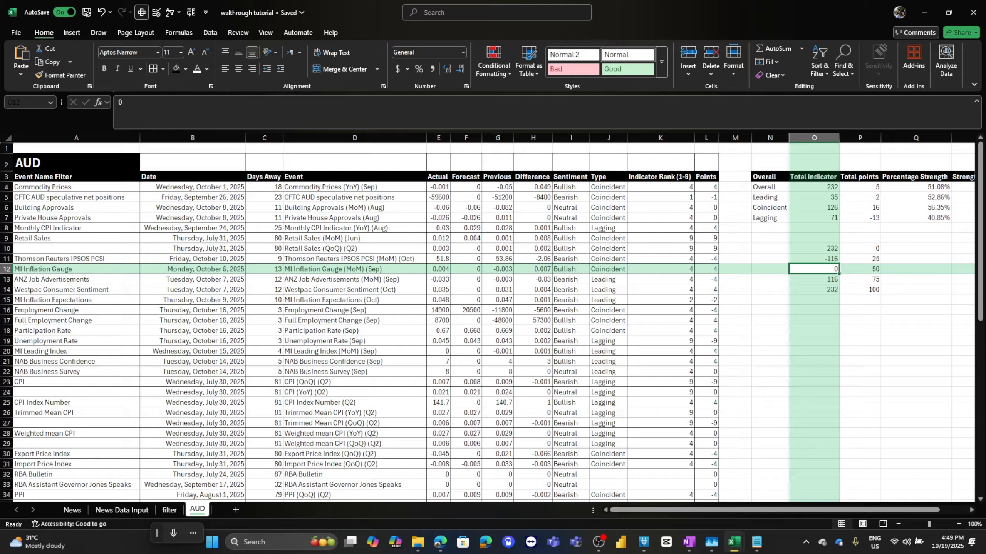
mouse_move(827, 273)
mouse_down()
mouse_move(827, 285)
mouse_move(827, 274)
mouse_up()
key(shift+Down)
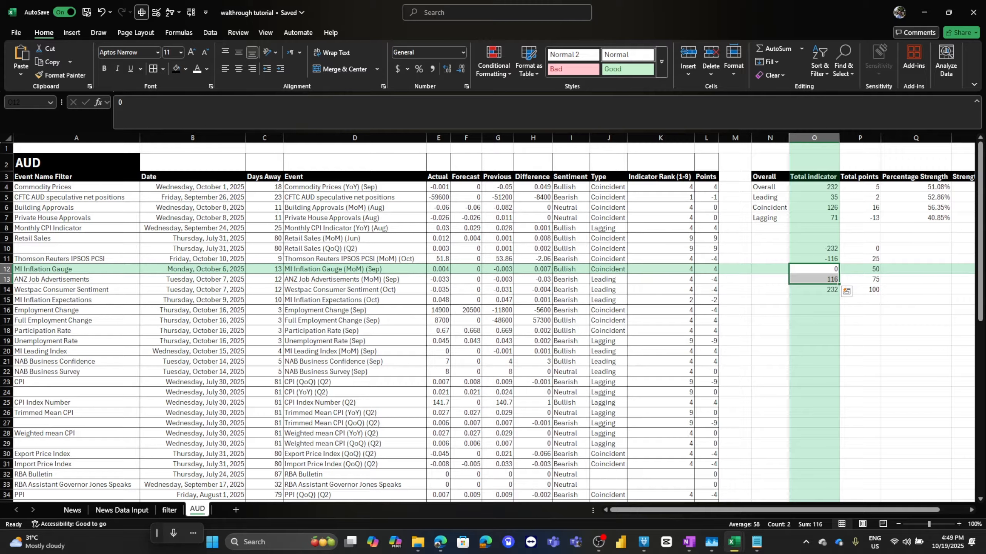
drag(859, 269, 860, 280)
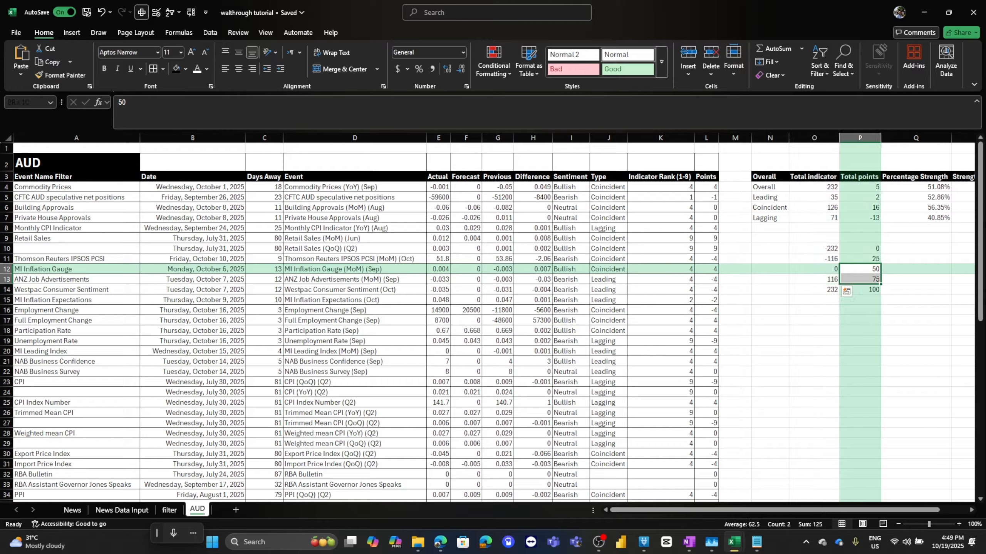
click(916, 187)
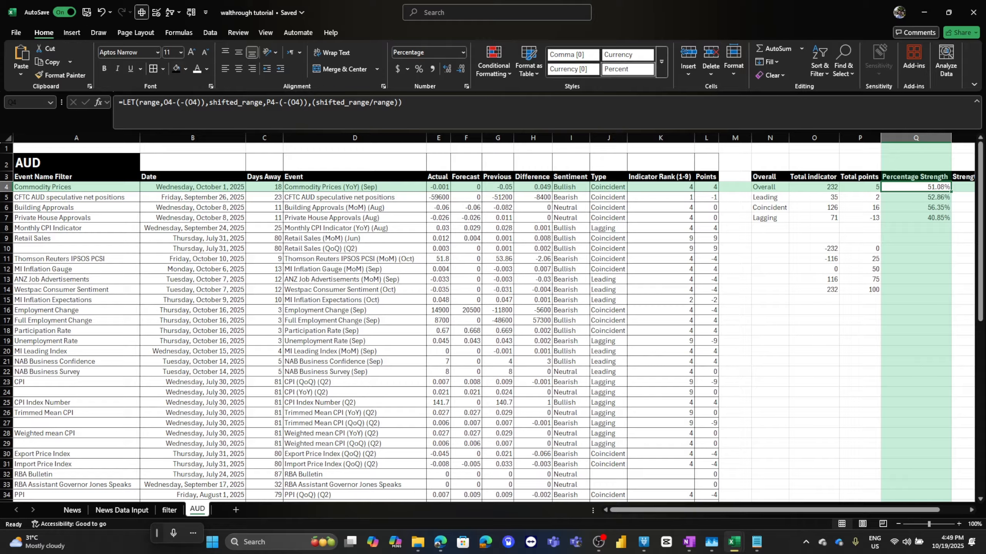
Clear all test values from O10:P14.
drag(814, 249, 859, 290)
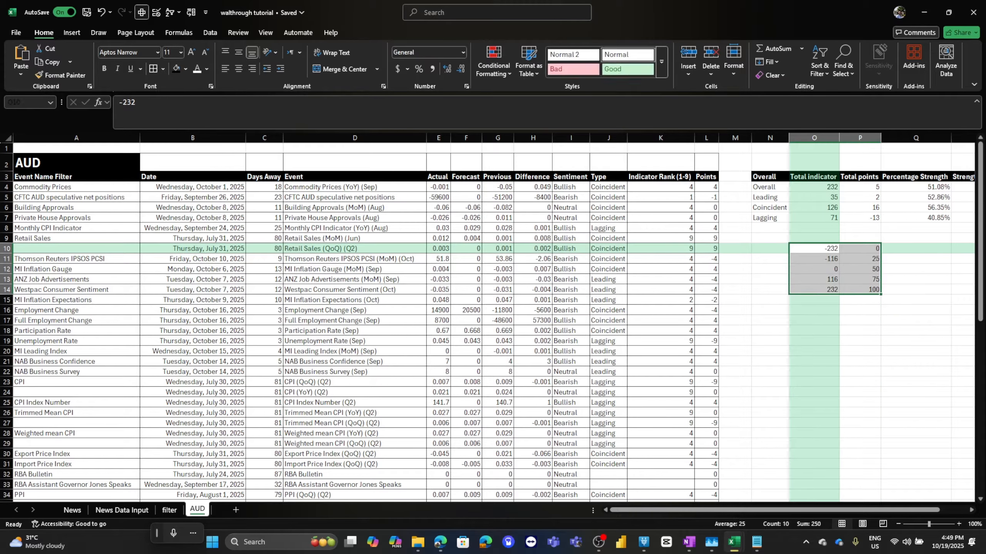
key(Delete)
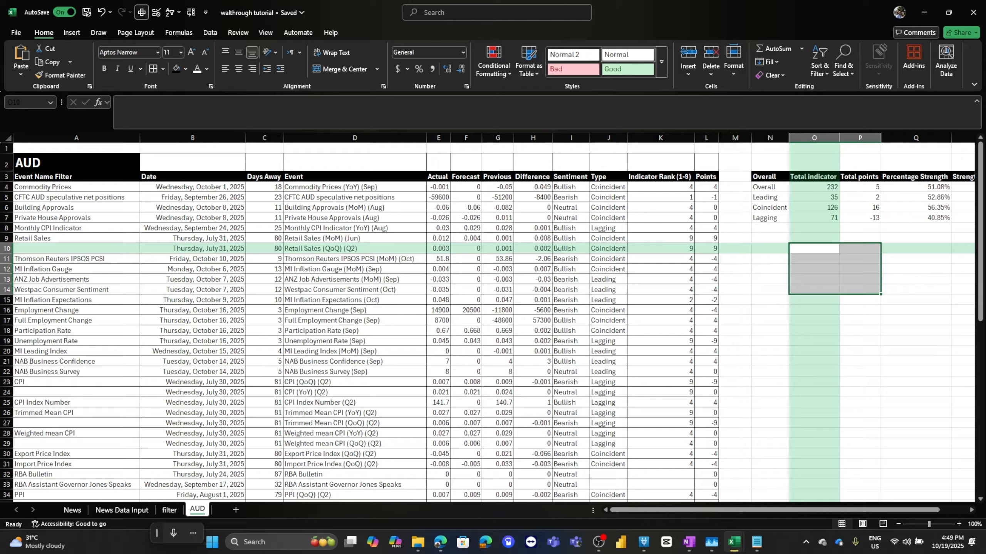
scroll(493, 322, right, 5)
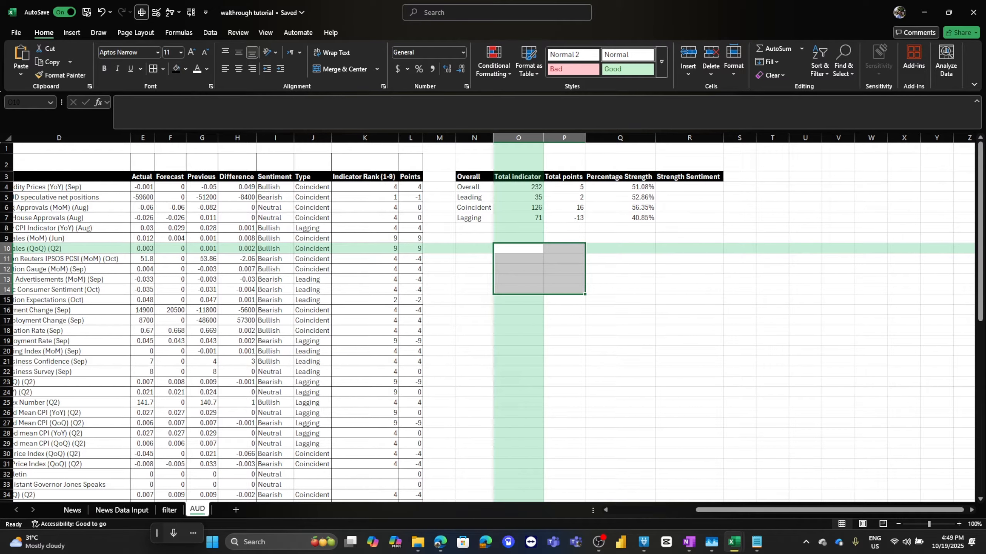
click(690, 187)
click(620, 188)
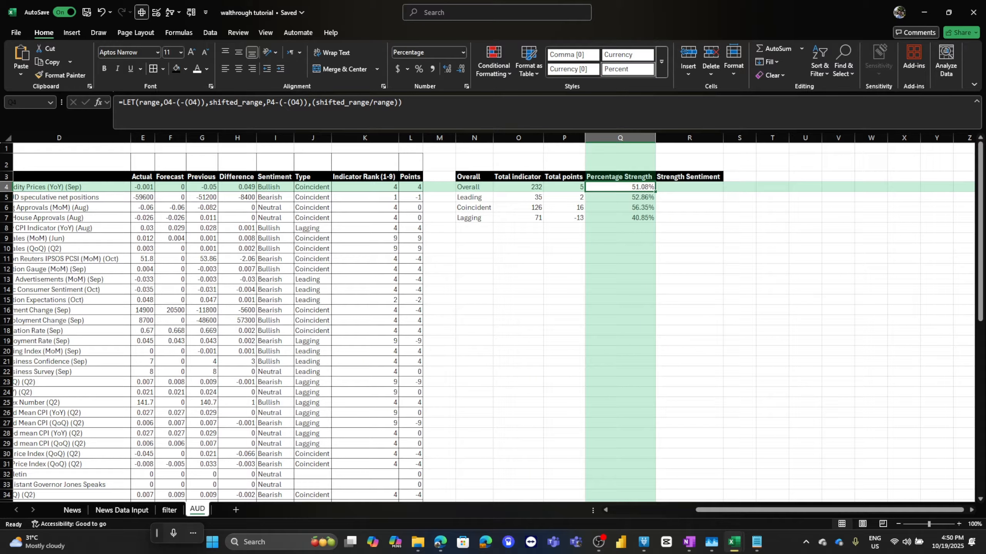
Restore the cleared test values and label rows Q10:Q14 very bearish, bearish, neutral, bullish and very bullish.
key(ctrl+z)
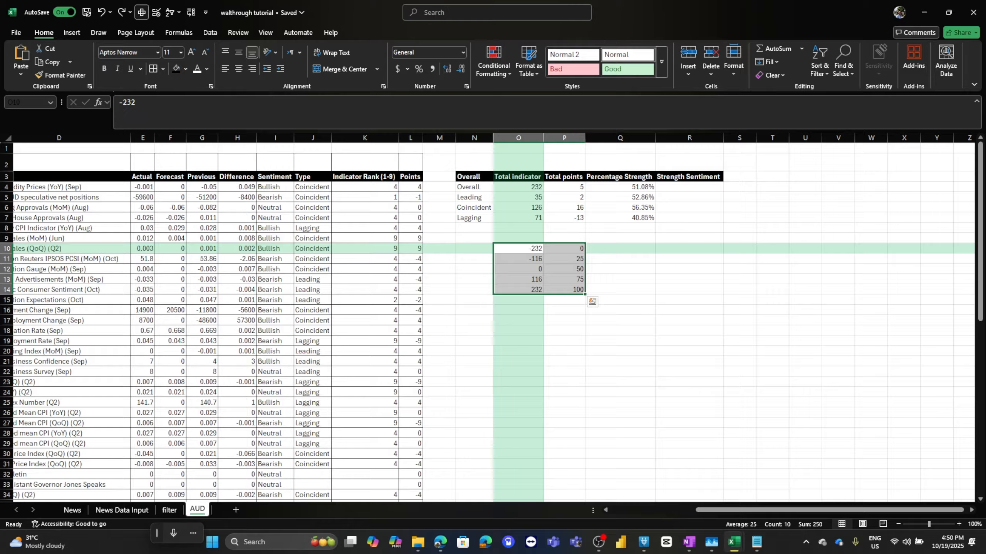
click(620, 248)
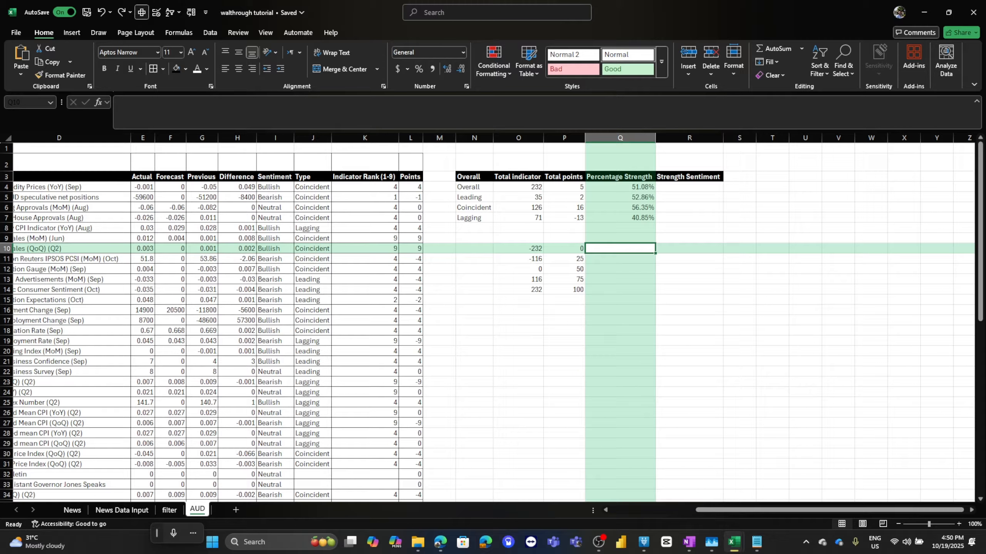
text(very be)
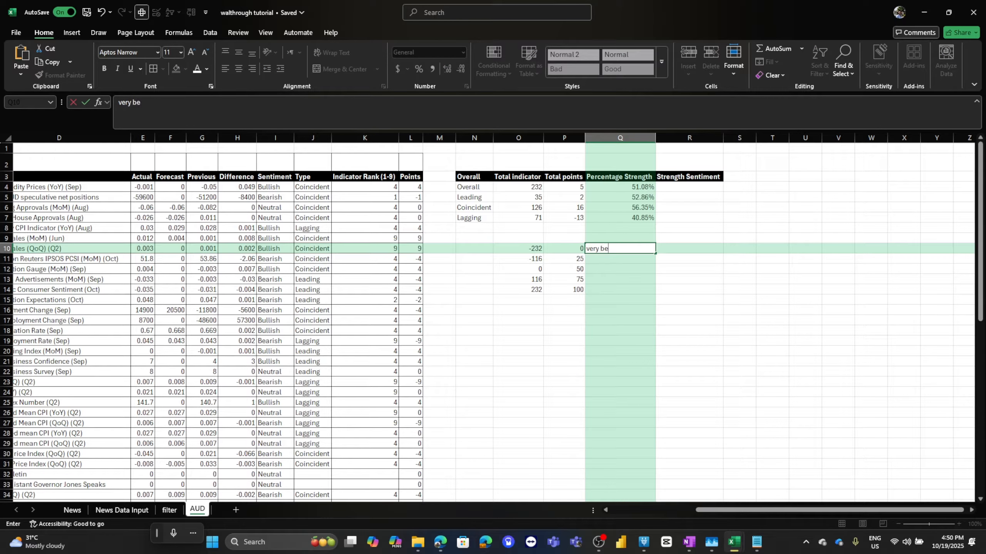
text(arish)
key(Return)
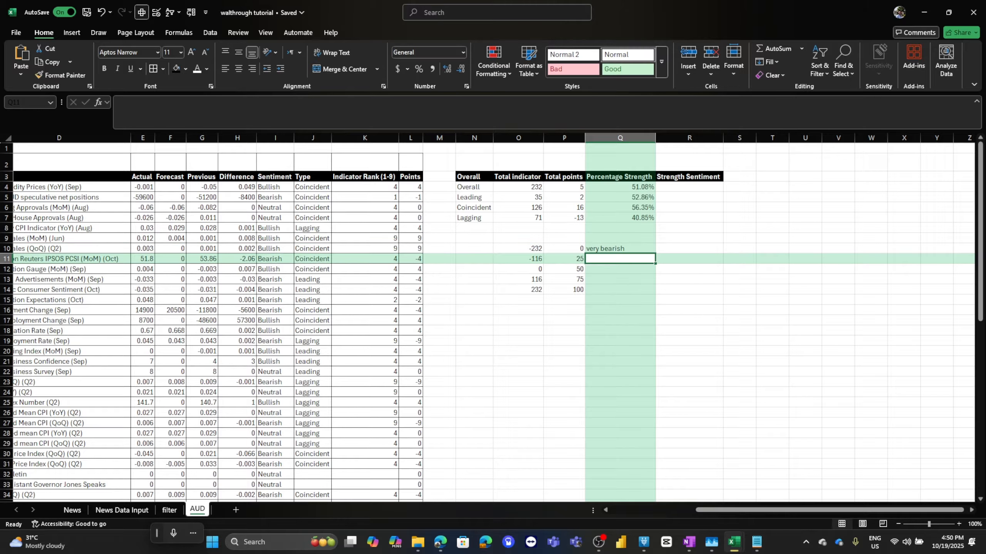
text(bearish)
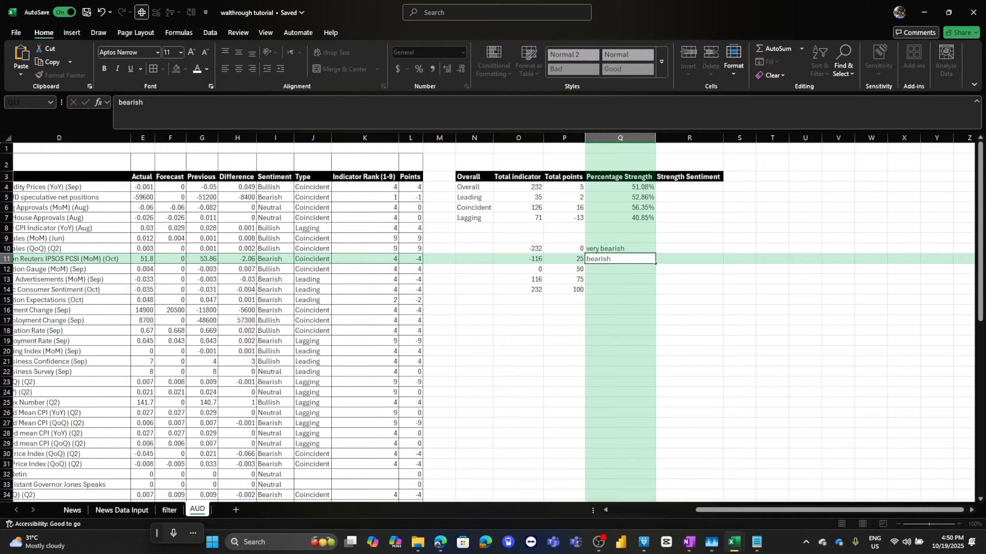
key(Return)
text(neu)
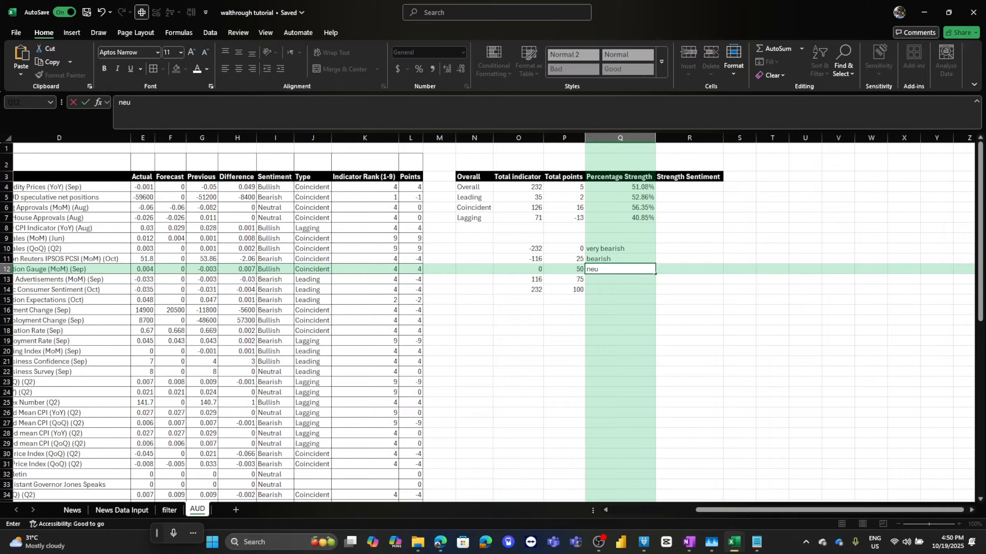
text(tral)
key(Return)
text(bullish)
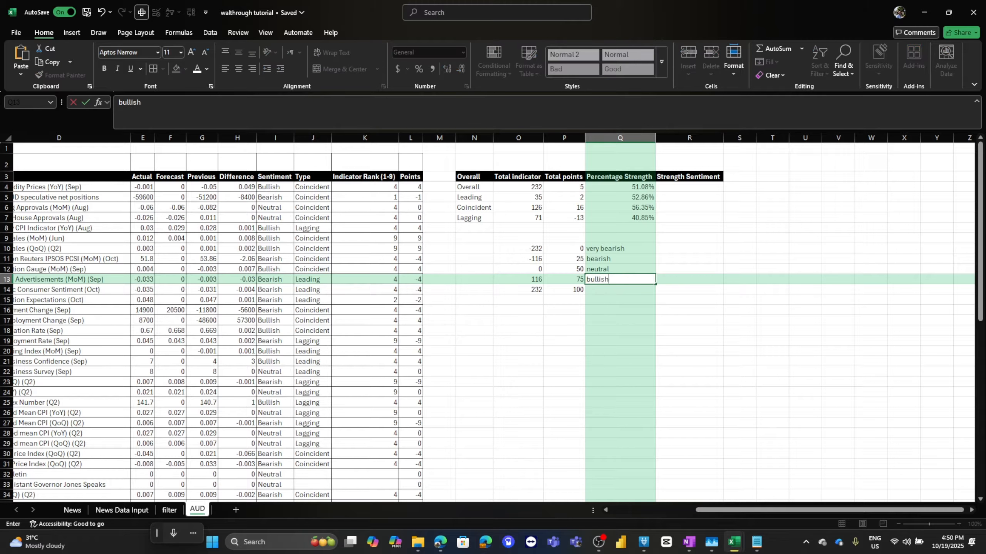
key(Return)
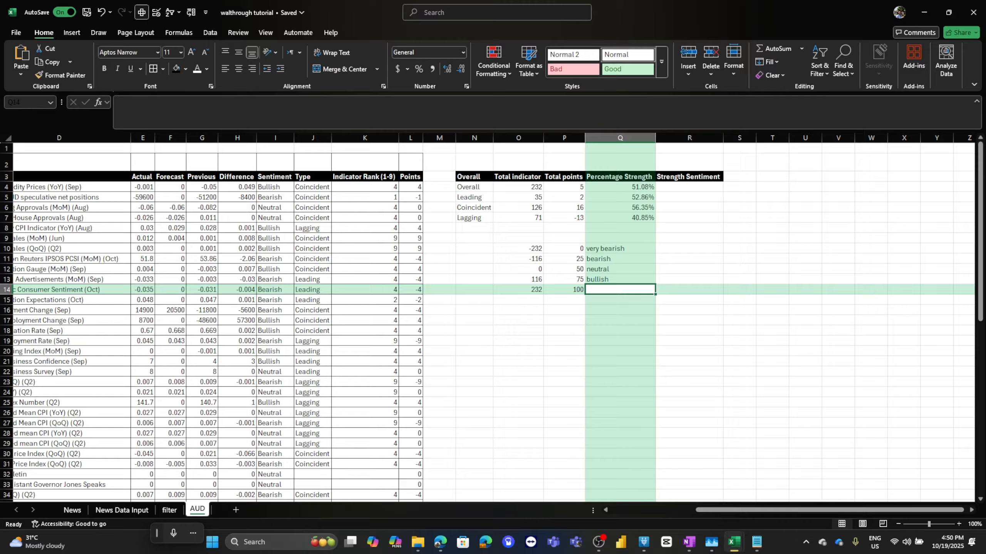
text(bvery bullish)
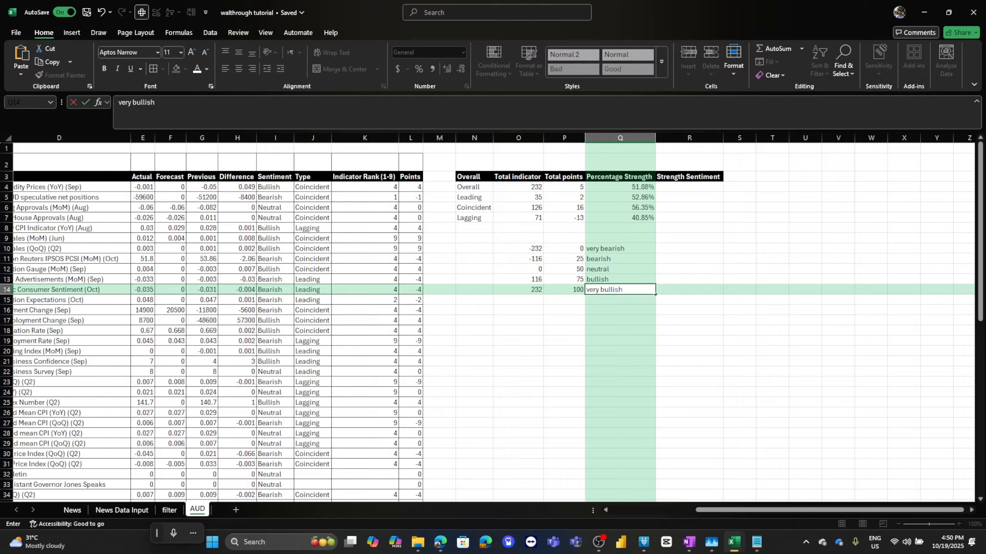
key(Return)
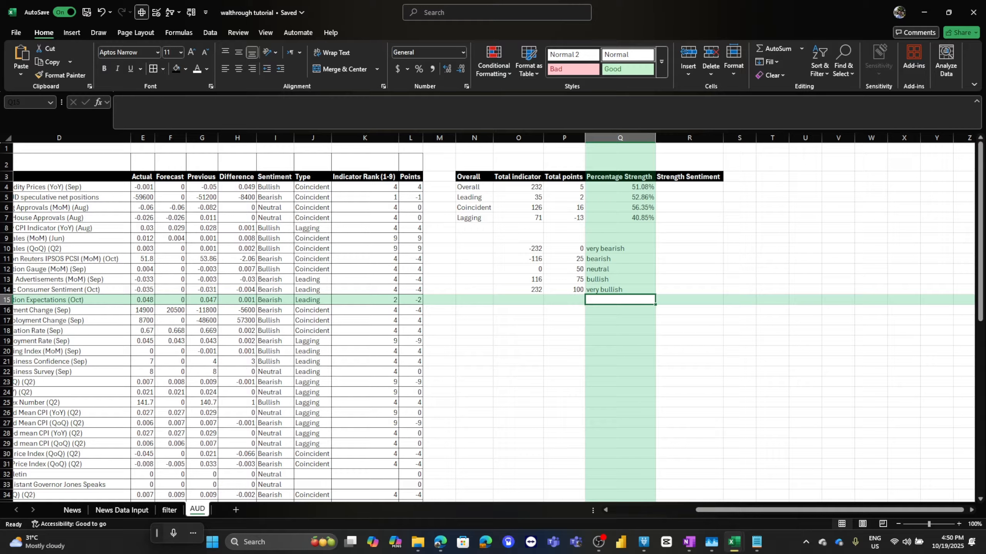
Replace the test points in P10:P14 with the ranges 0-20, 20-40, 40-60, 60-80 and 80-100.
key(Left)
key(Up)
key(Up)
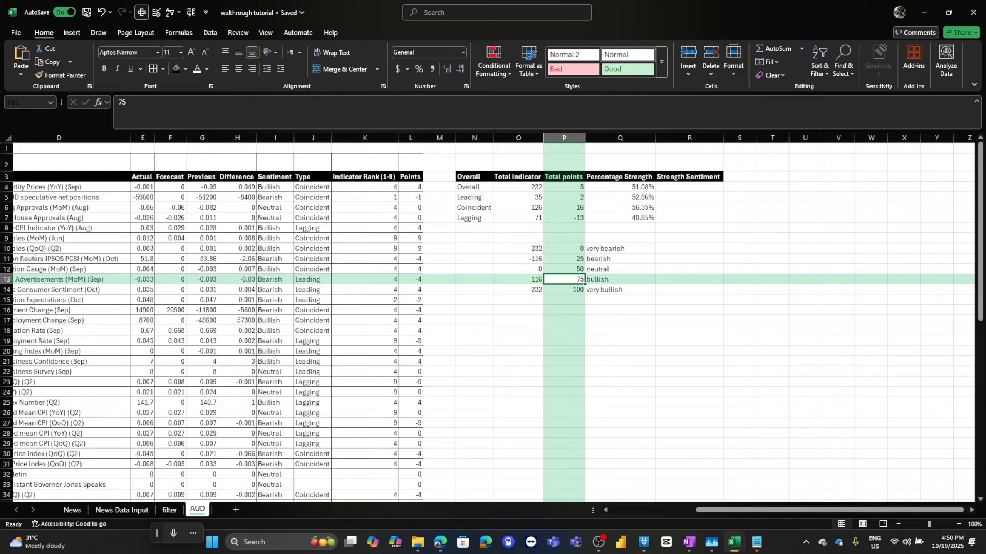
key(Up)
key(Up)
key(Up)
text(0-)
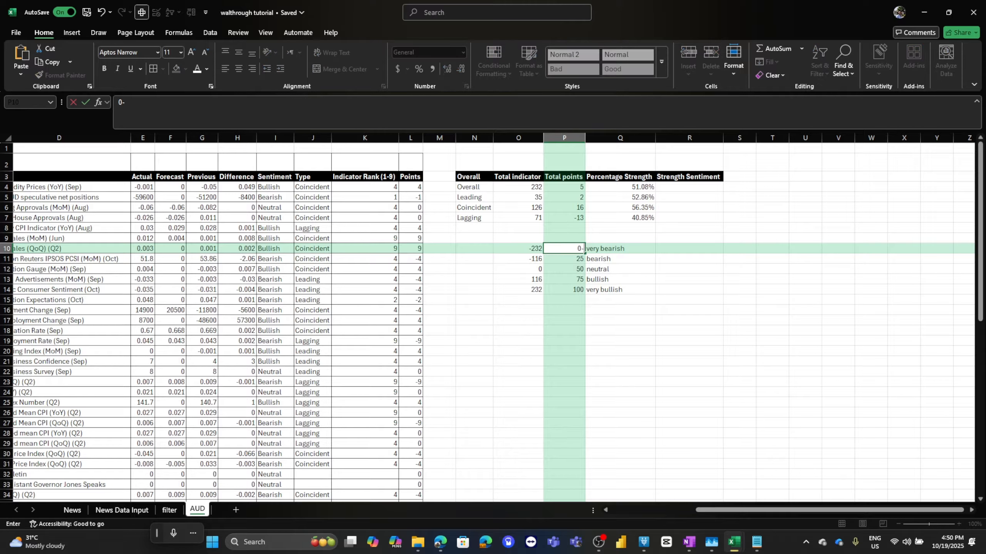
text(20)
key(Return)
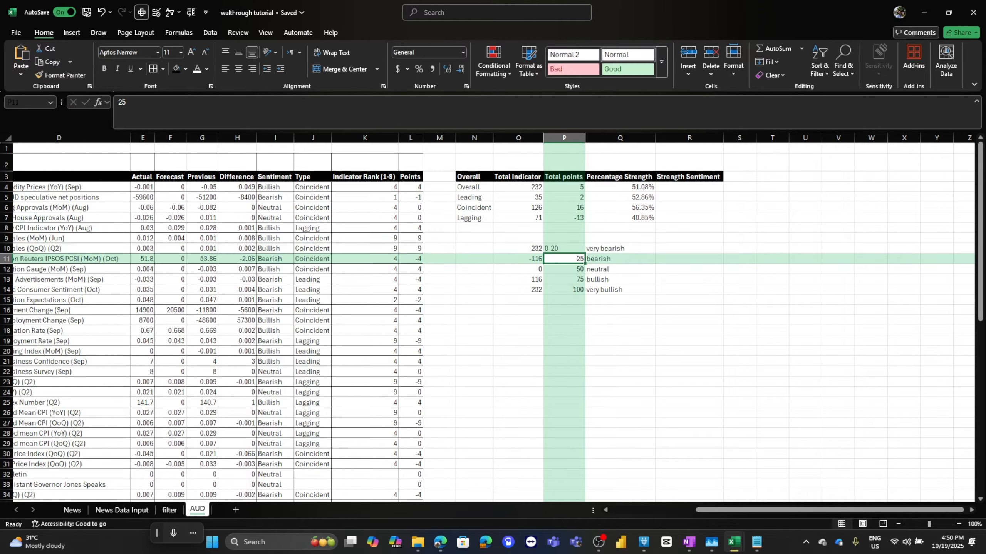
text(20-4)
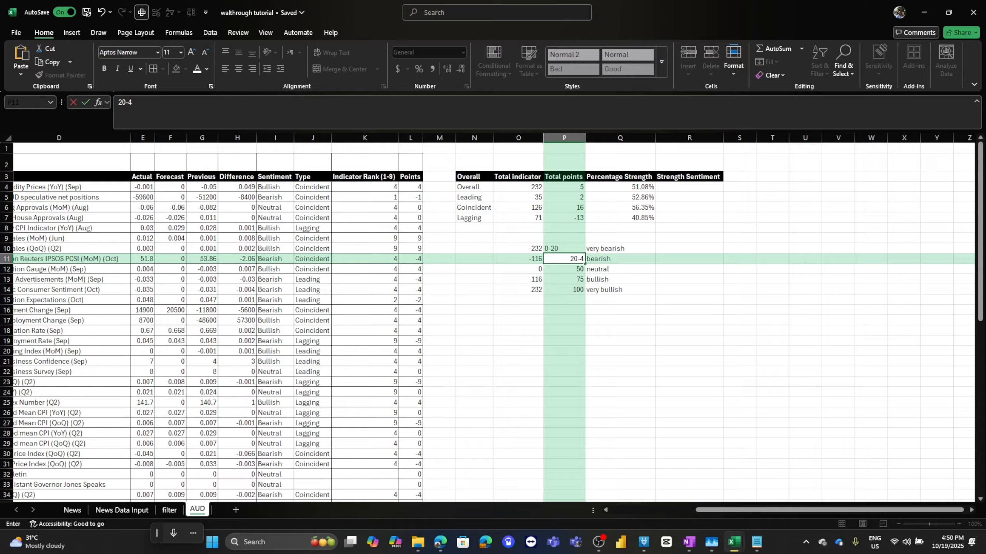
text(0)
key(Return)
text(40)
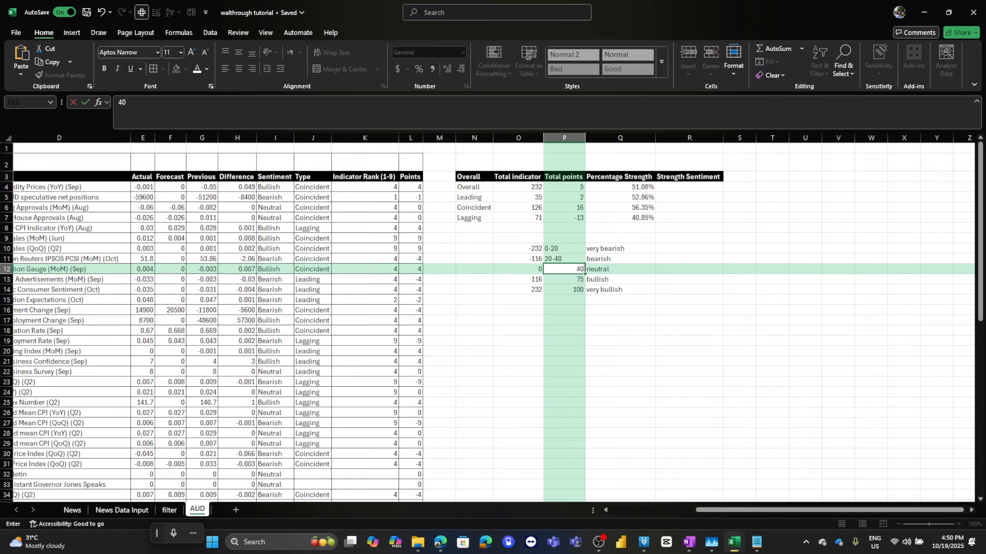
text(-60)
key(Return)
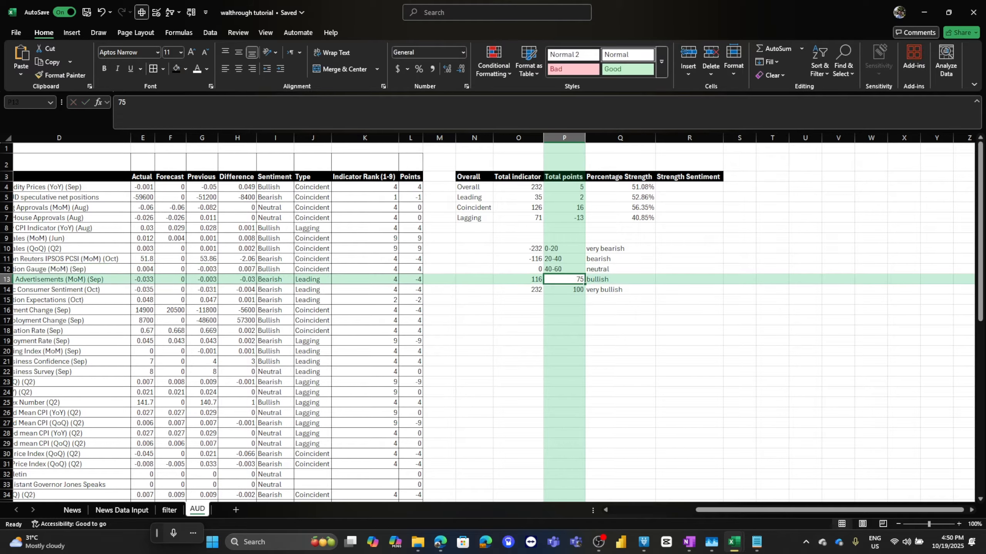
text(60-80)
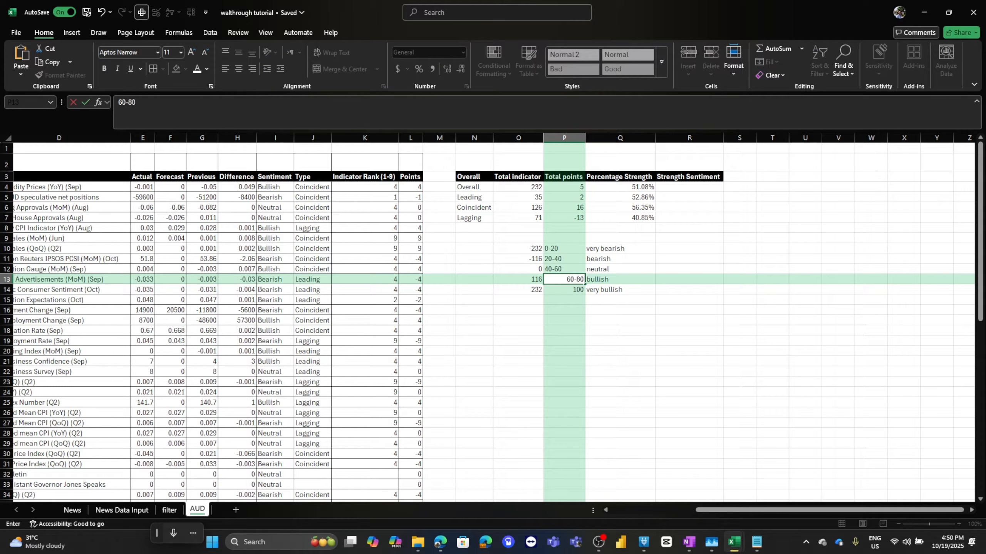
key(Return)
text(80-100)
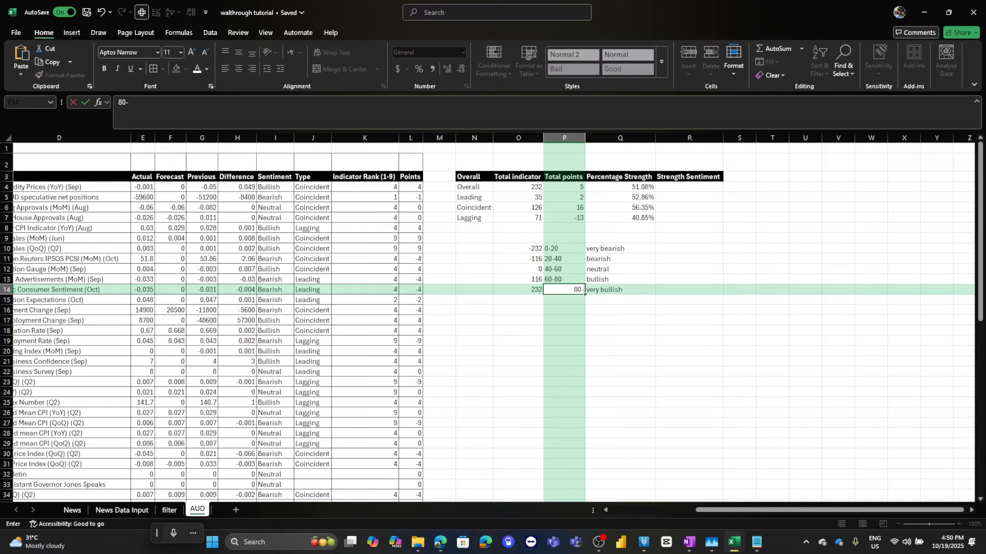
key(Return)
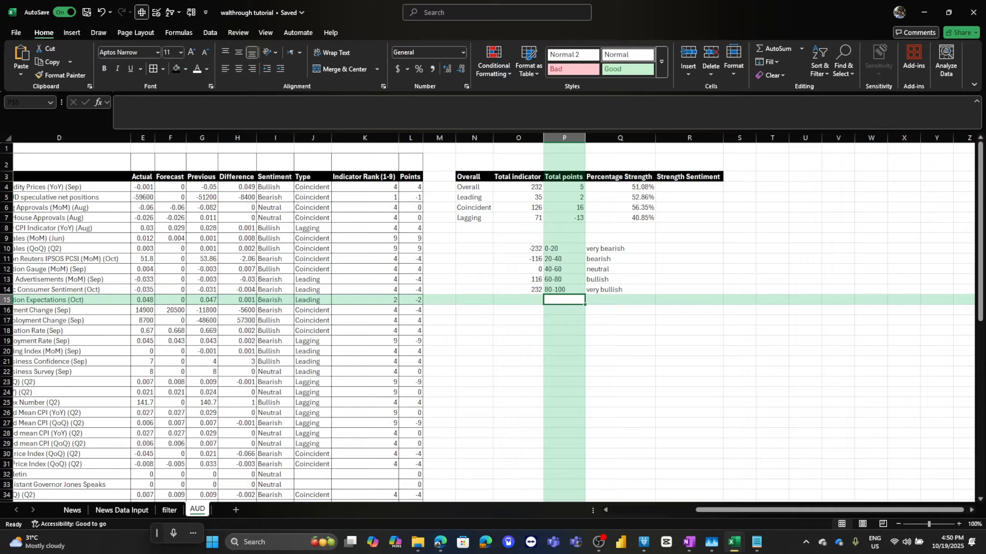
Begin an IFS formula in R4 whose first AND condition tests Q4 greater than 0 and at most 20.
drag(564, 248, 625, 290)
drag(689, 187, 690, 218)
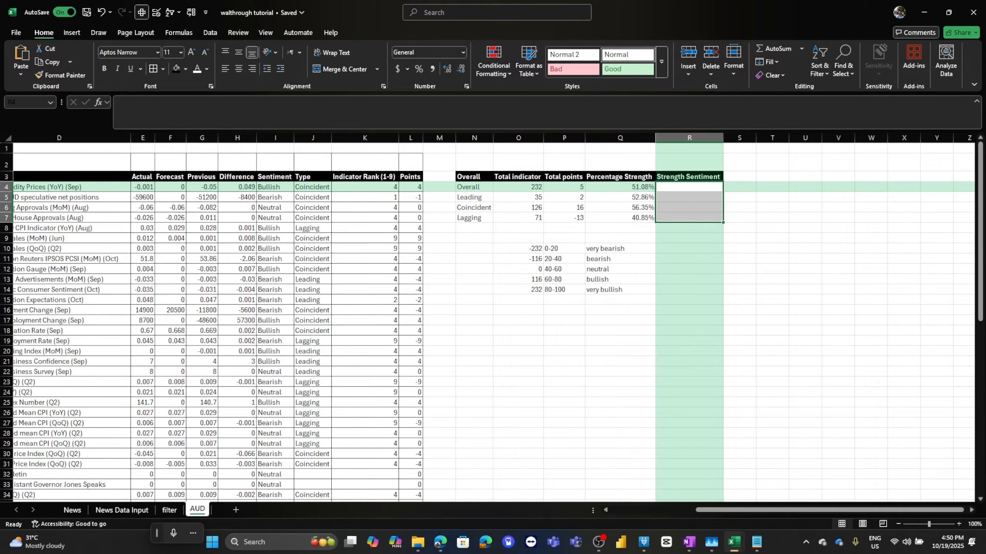
click(689, 187)
click(318, 112)
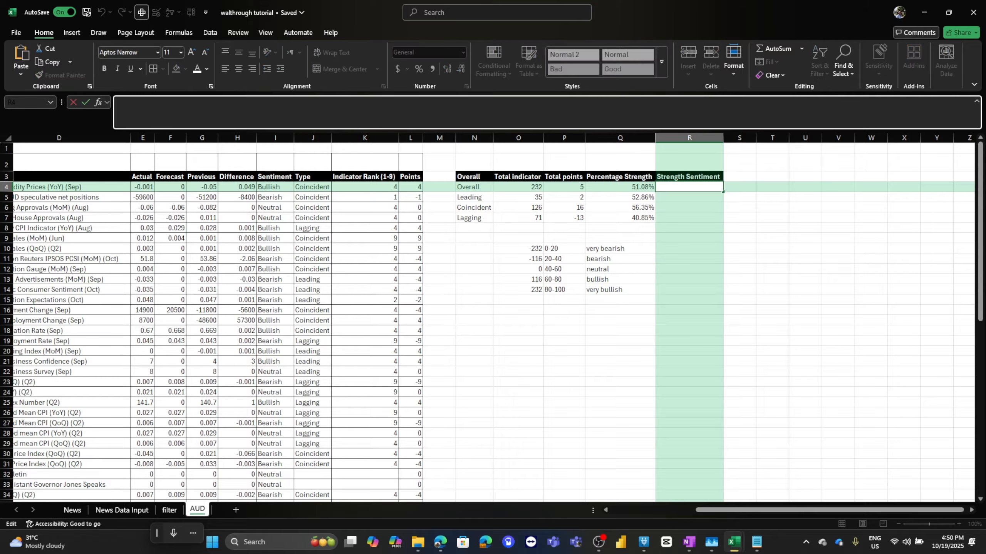
text(=ifs()
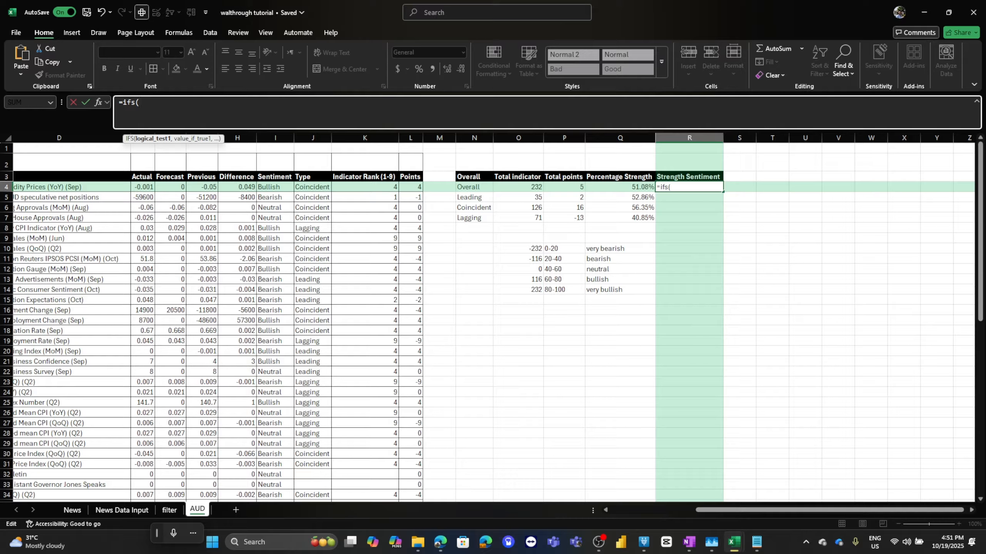
text(and()
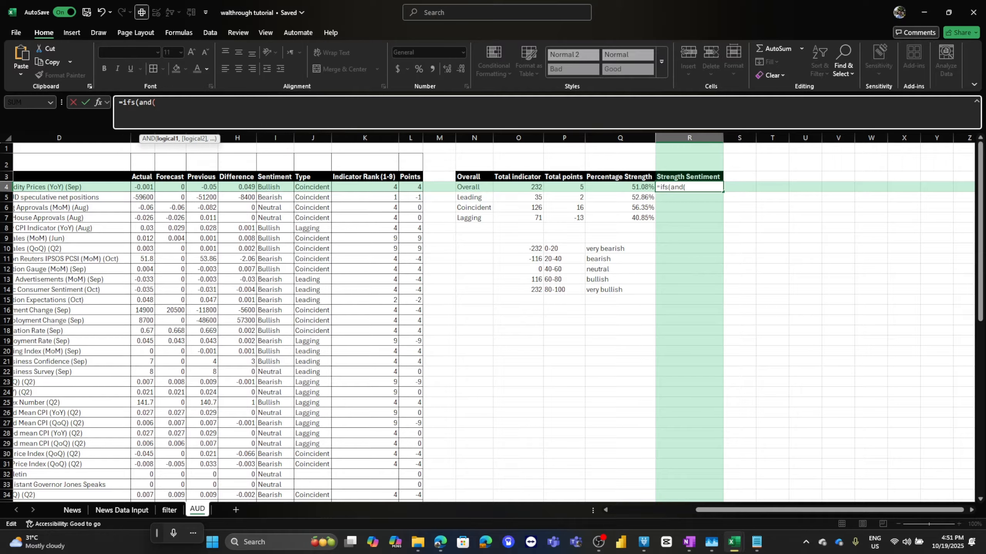
click(619, 187)
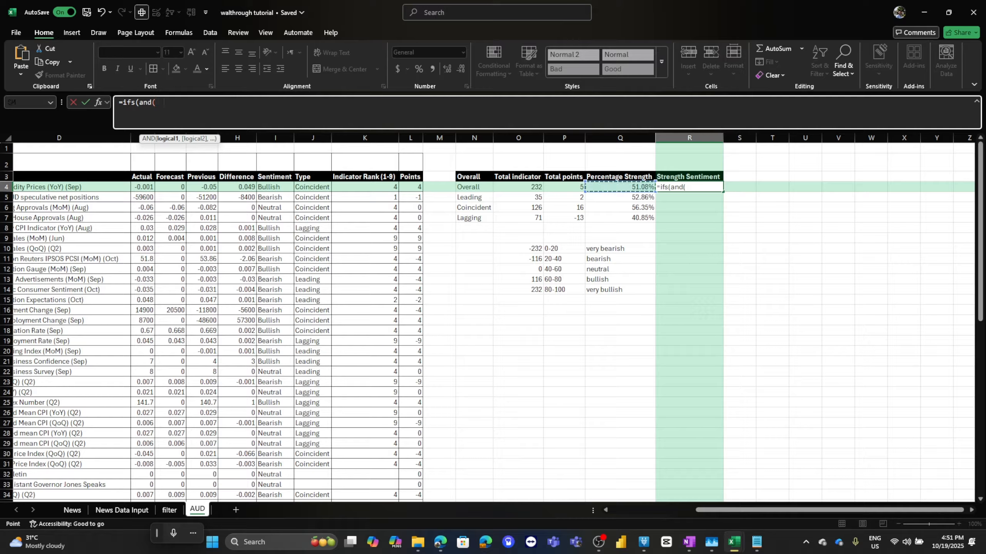
text(>0,)
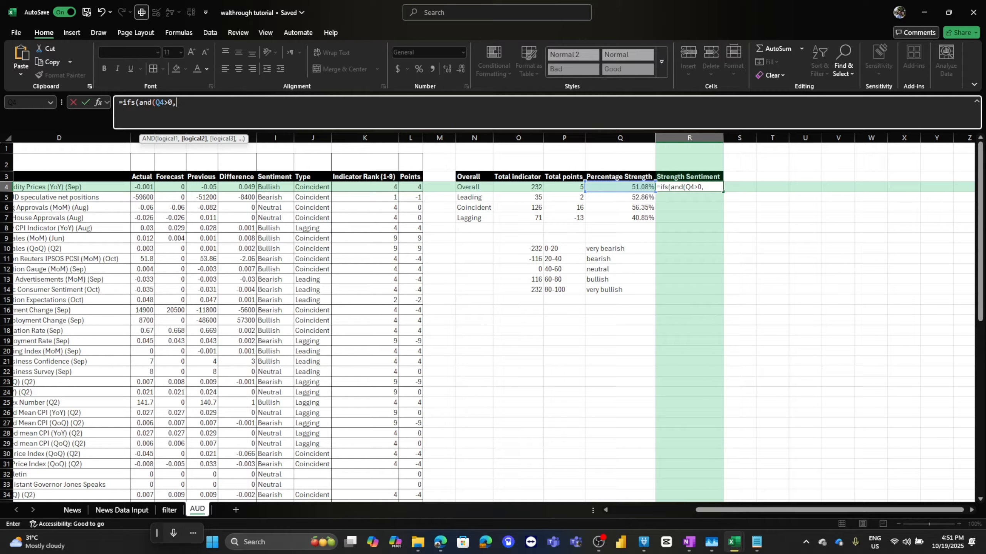
click(620, 187)
text(<)
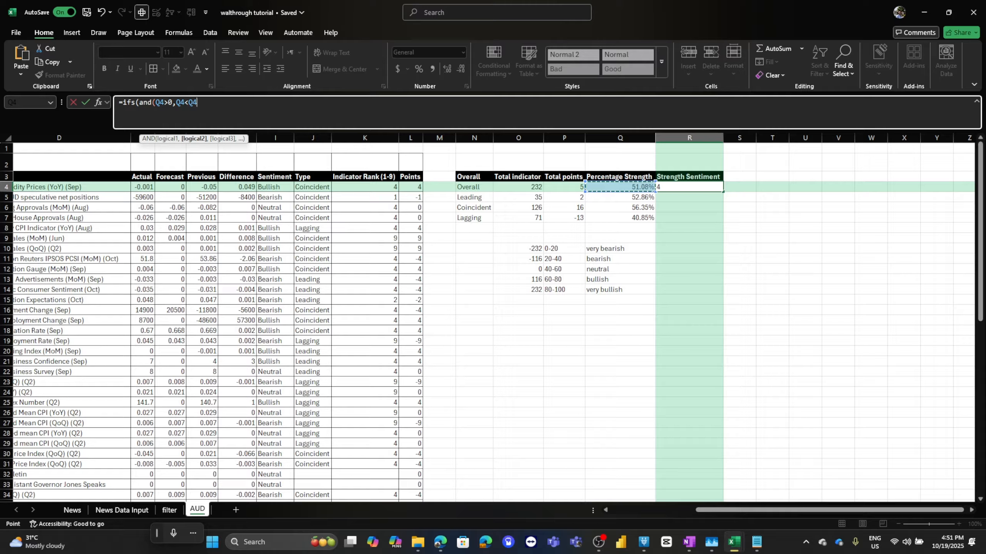
text(P)
key(BackSpace)
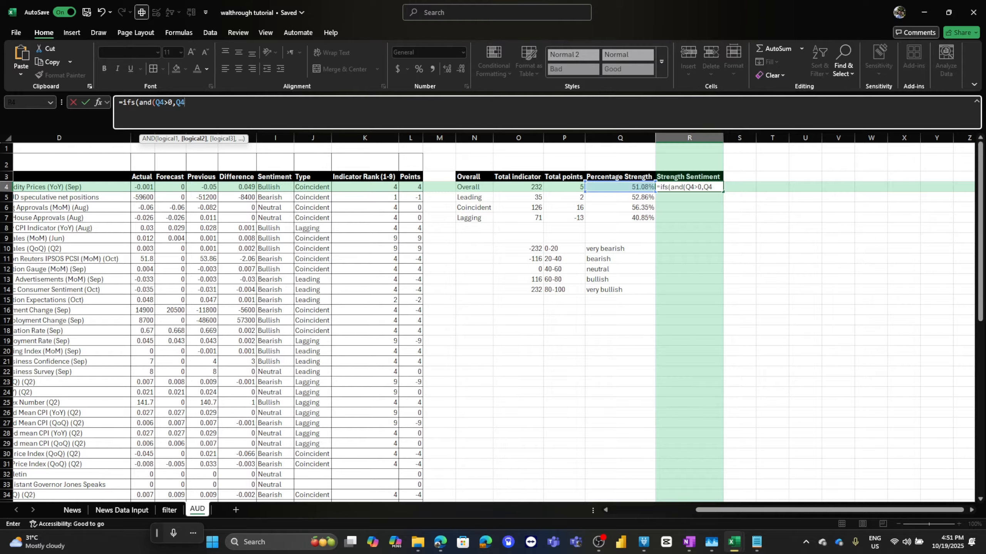
text(=<20)
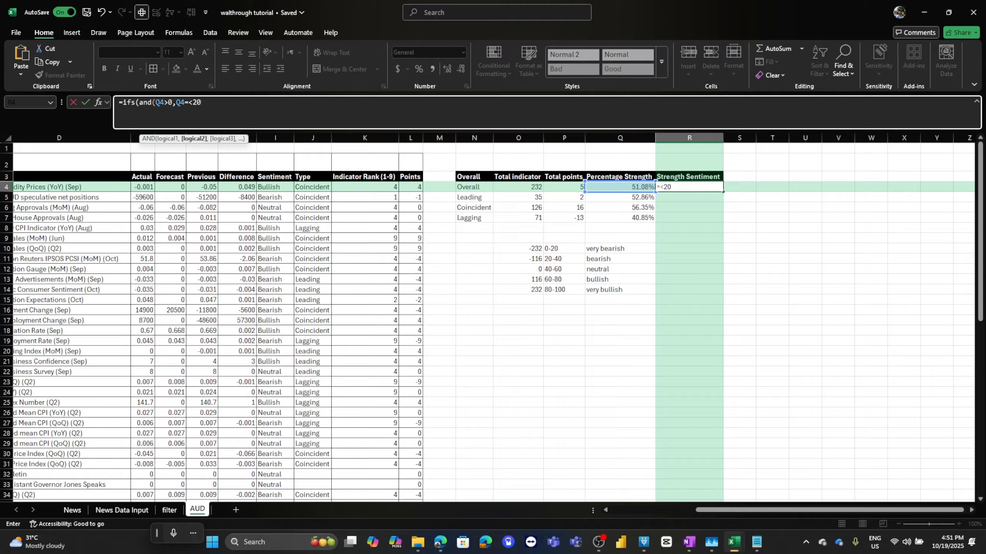
Change the condition thresholds to 0% and 20% and set its result to "Very Bearish".
click(168, 102)
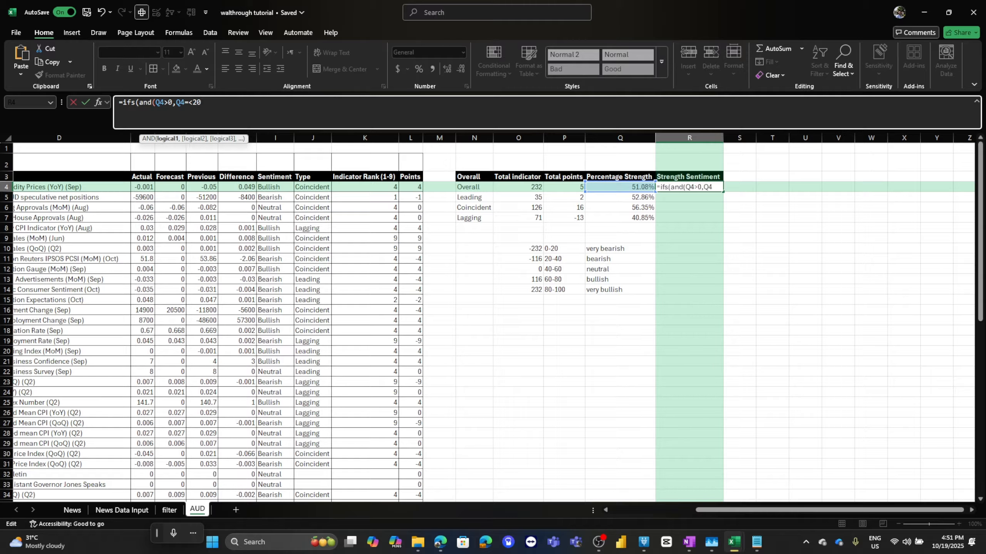
text(%)
key(End)
text(%)
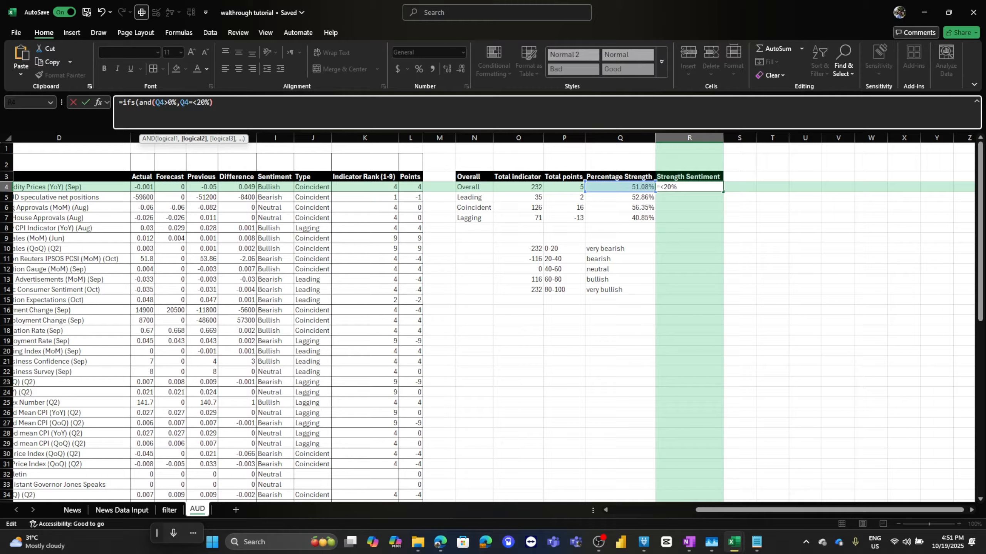
text())
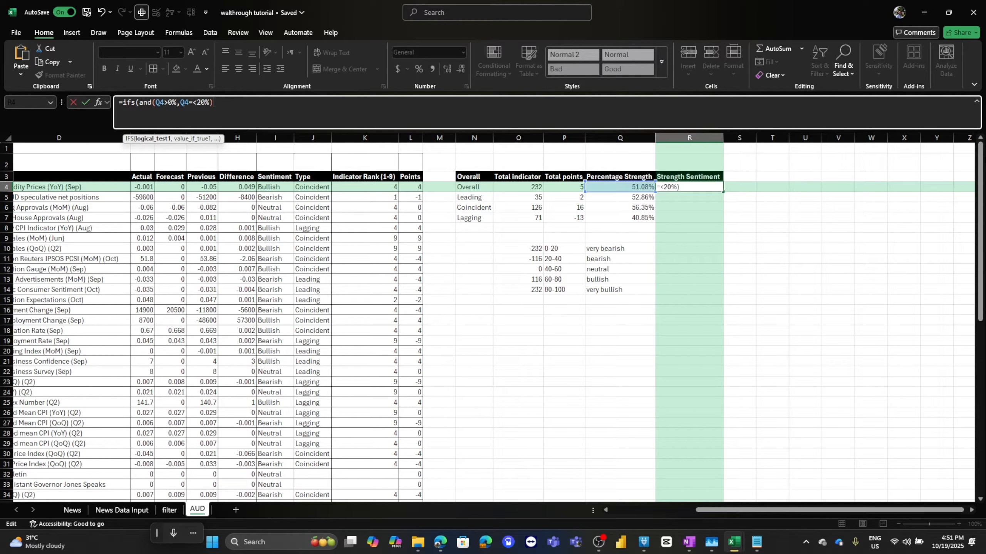
text(,)
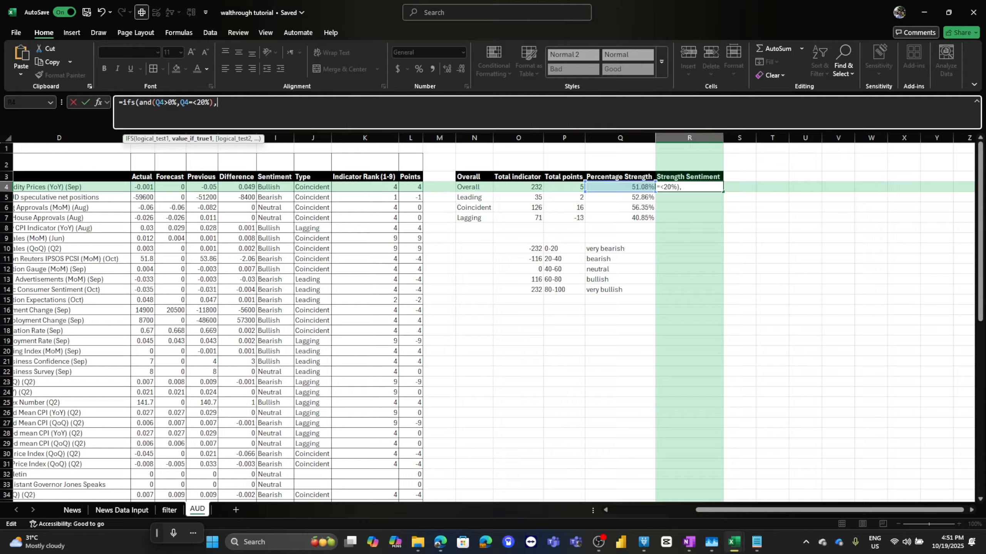
text("Very Bearish",)
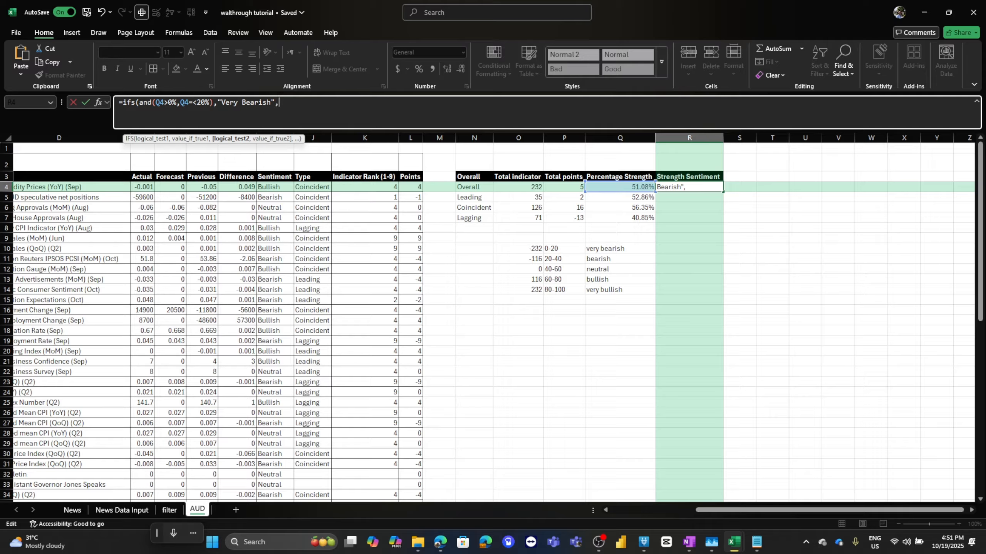
Copy the AND condition and paste it at the end of the formula as the next IFS condition.
drag(213, 102, 140, 102)
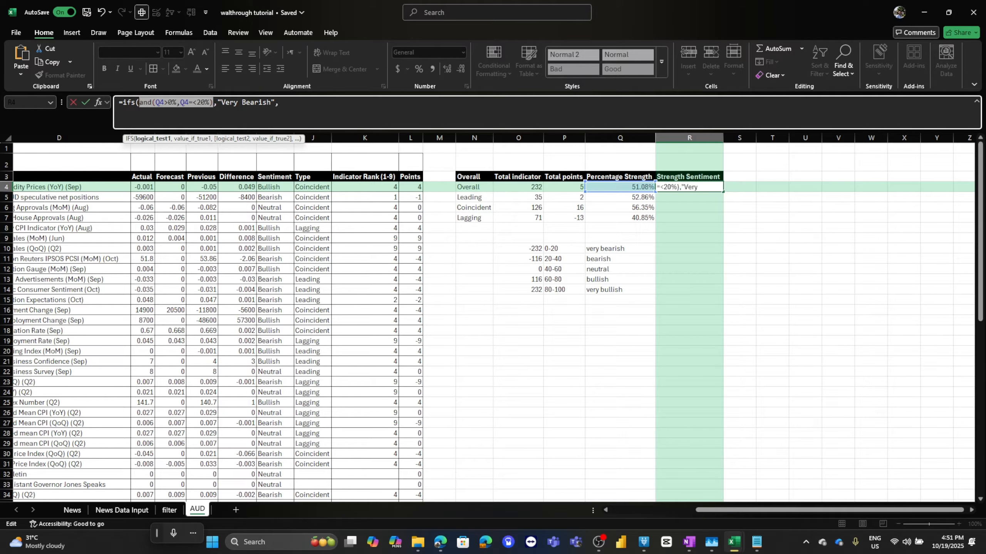
key(ctrl+c)
key(End)
key(ctrl+v)
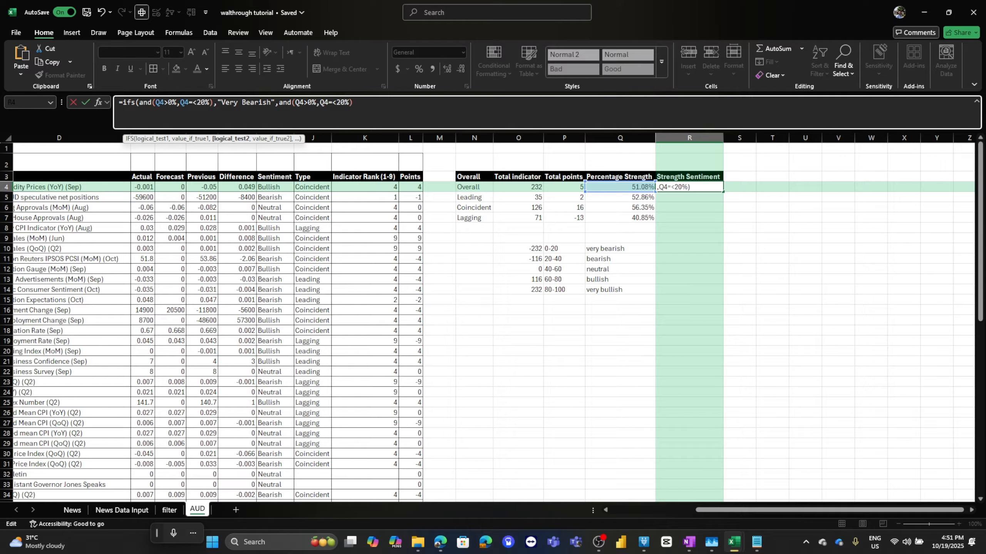
Paste a second AND condition into the IFS formula and set its thresholds to above 20% and at most 40%.
drag(279, 102, 139, 102)
drag(353, 102, 279, 102)
key(ctrl+v)
click(311, 103)
text(2)
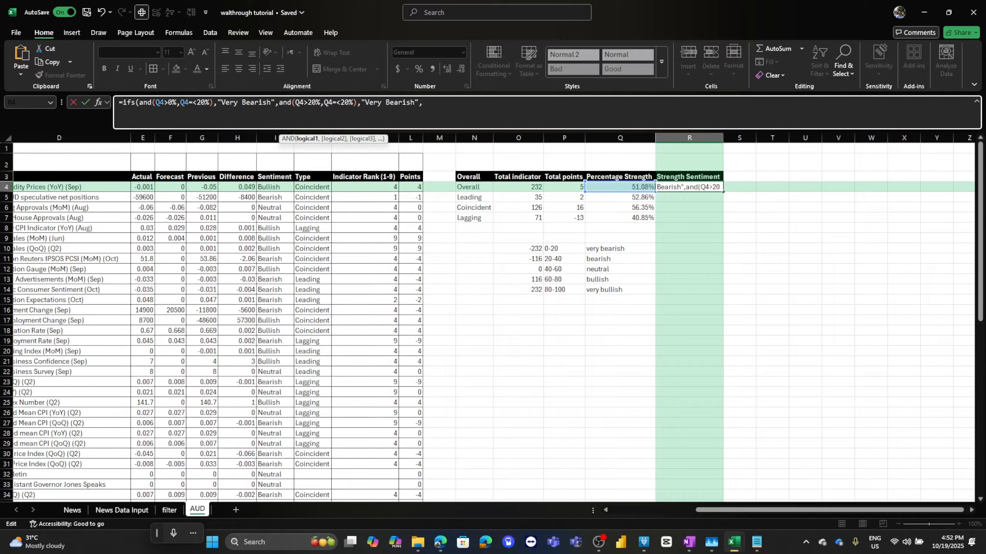
click(345, 103)
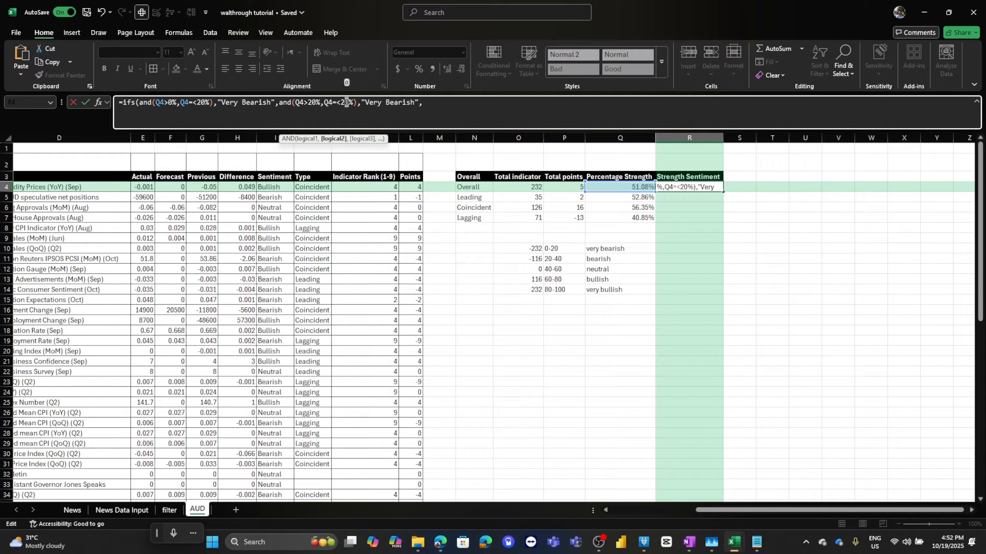
key(shift+Left)
key(shift+Right)
key(shift+Right)
text(4)
Set the second result to "Bearish" and add conditions for 40–60% returning "Neutral" and 60–80% returning "Bullish".
drag(365, 102, 386, 102)
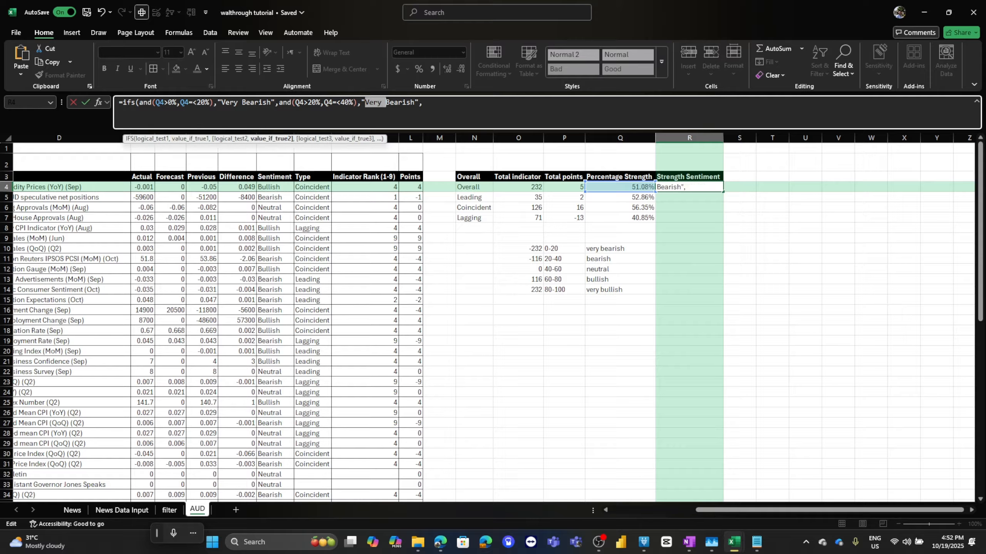
key(BackSpace)
key(ctrl+v)
click(431, 102)
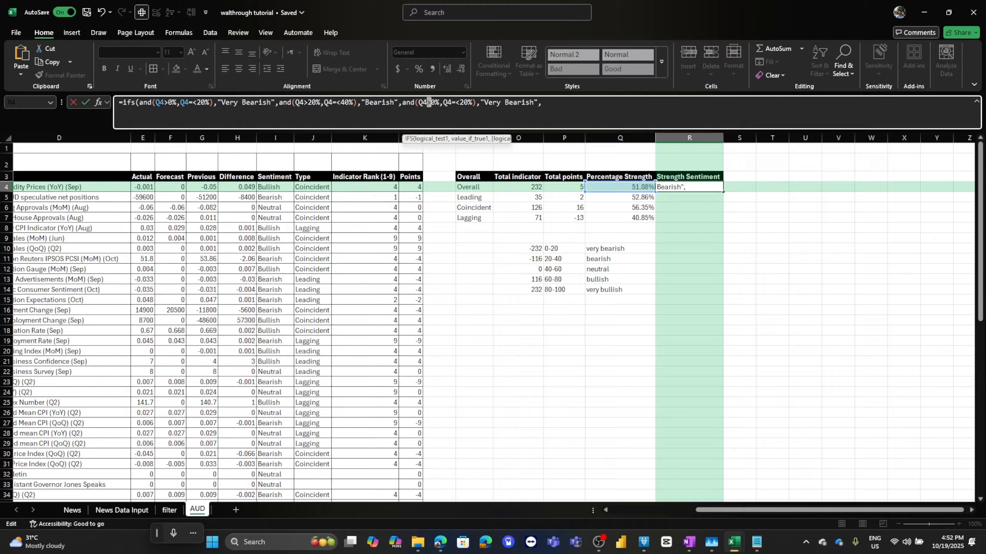
text(4)
drag(464, 103, 591, 103)
text(60%),"Neutral)
key(ctrl+v)
text(68)
mouse_move(636, 102)
mouse_down()
mouse_move(648, 102)
mouse_move(632, 102)
mouse_up()
text(ull)
key(BackSpace)
key(ctrl+v)
text(810)
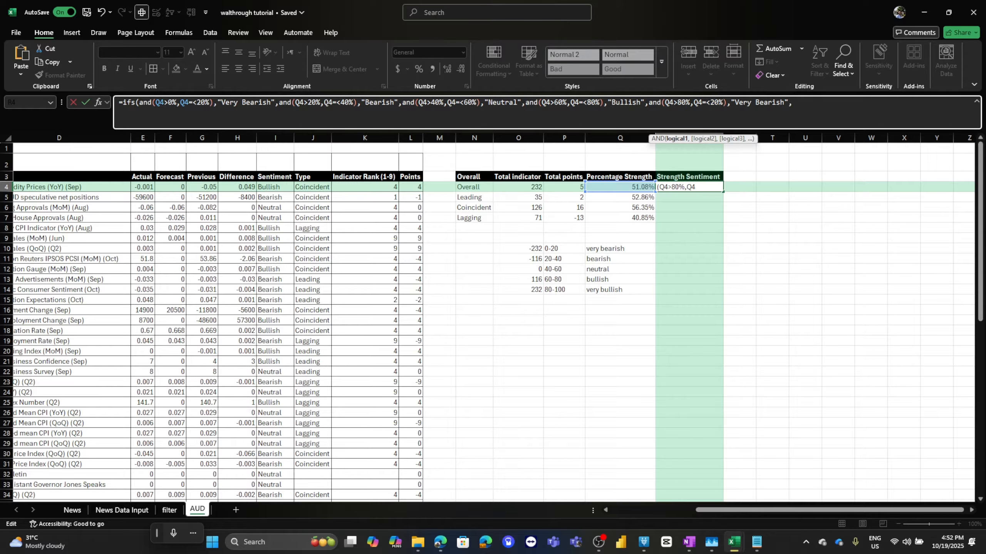
Complete the last condition for above 80% and at most 100% returning "Very Bullish", close the formula and accept the correction.
drag(764, 102, 776, 102)
text(ull)
key(BackSpace)
text())
key(Return)
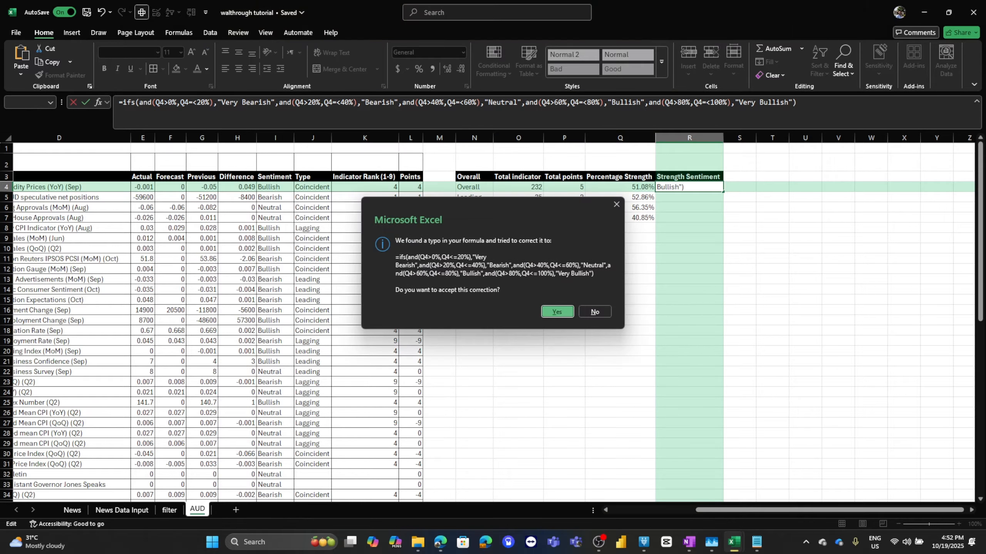
key(Return)
Fill the Strength Sentiment formula down from R4 to R7.
click(689, 187)
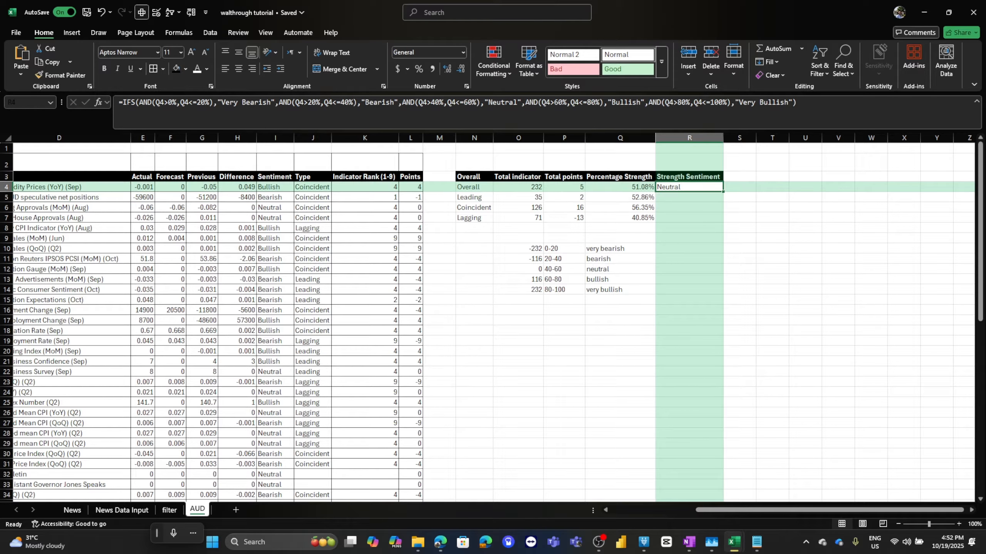
drag(723, 191, 723, 222)
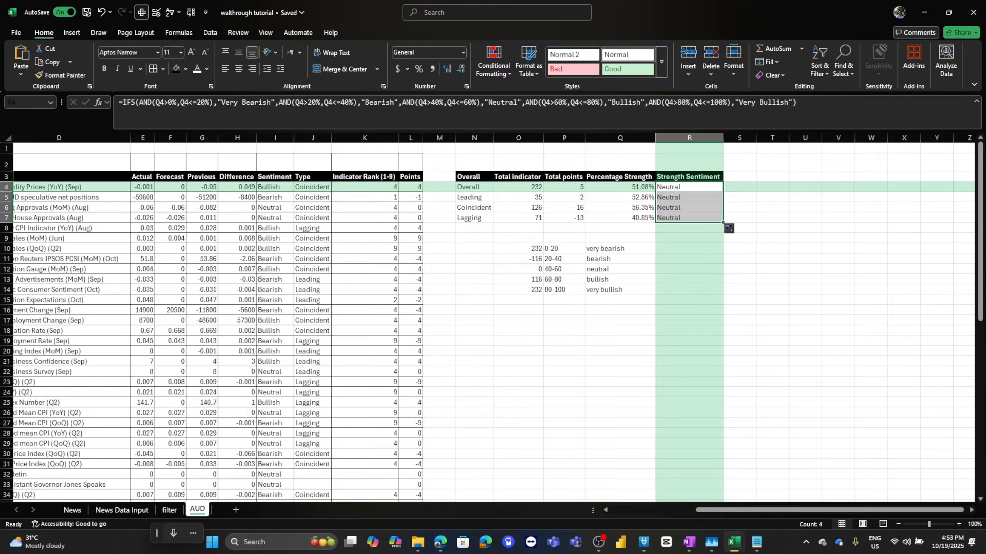
drag(772, 131, 772, 110)
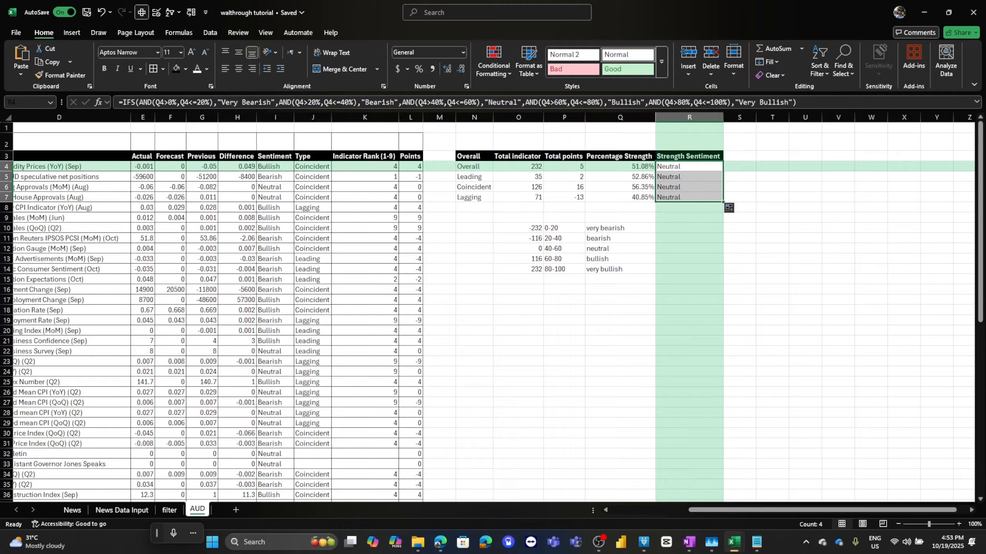
Review the IFS formula in R4 against the analysis workbook's summary table.
click(658, 103)
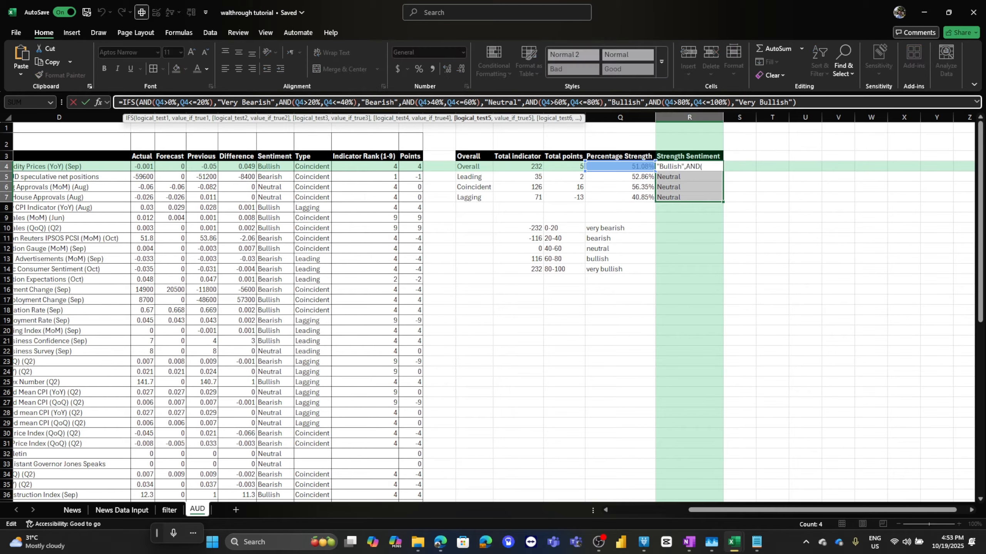
drag(649, 110, 648, 131)
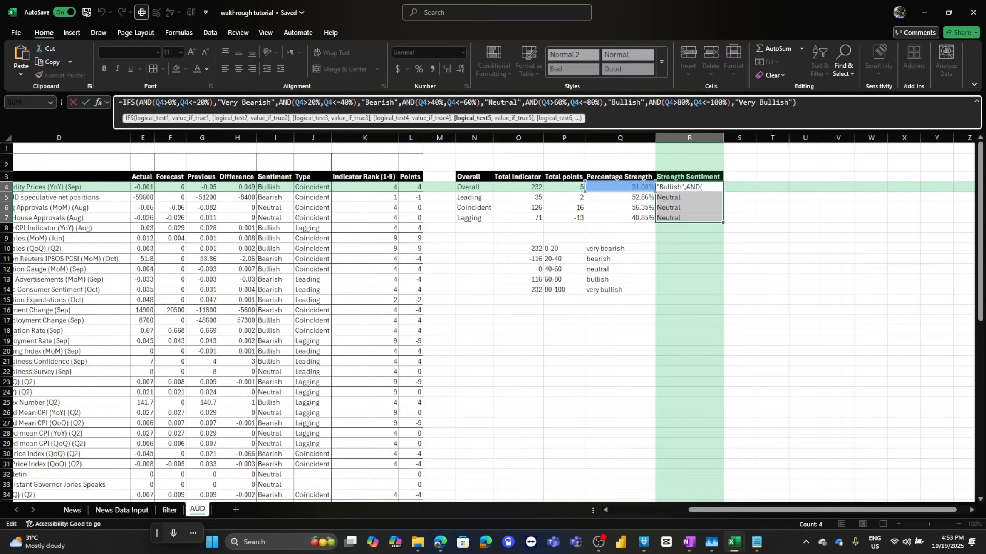
key(ctrl+Return)
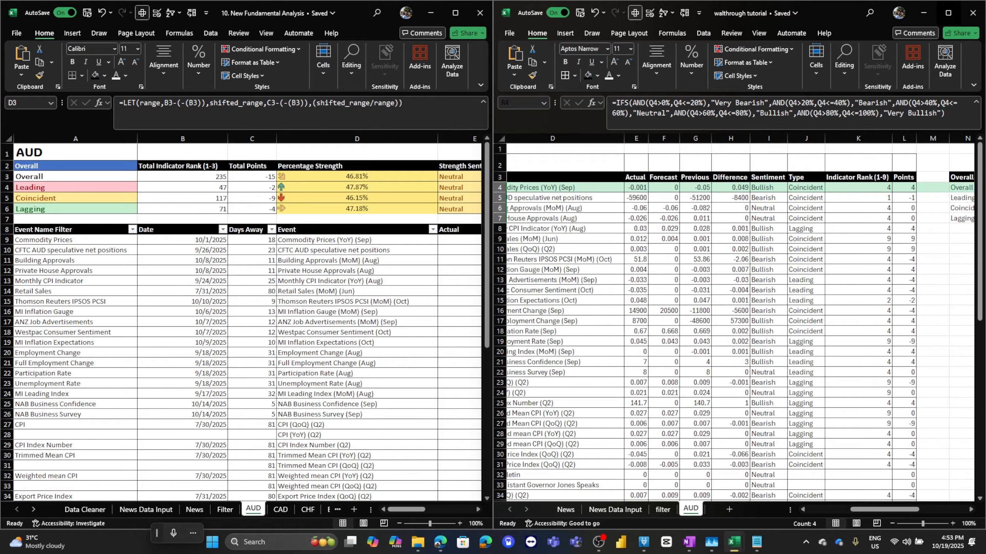
click(948, 13)
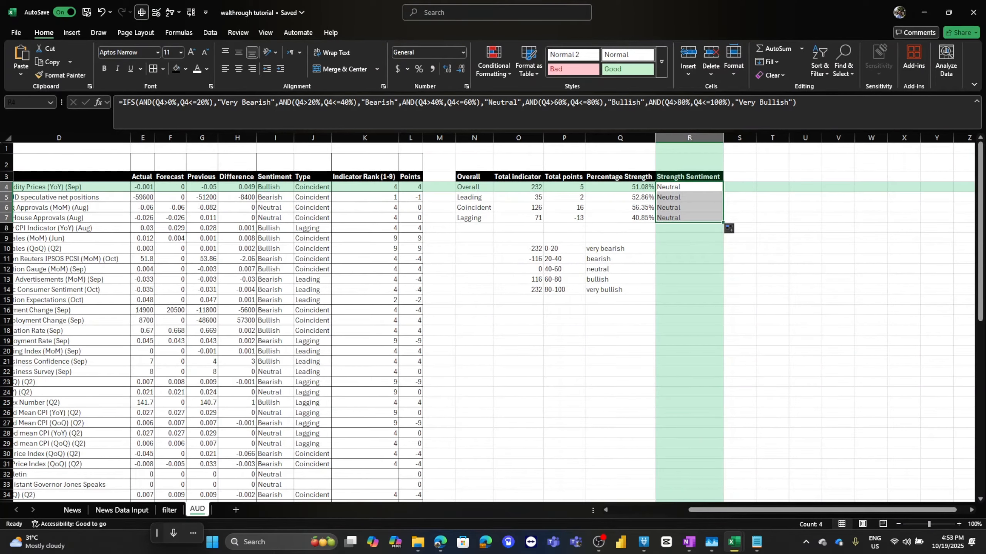
Clear the test values and range labels in O10:R14.
drag(628, 260, 690, 290)
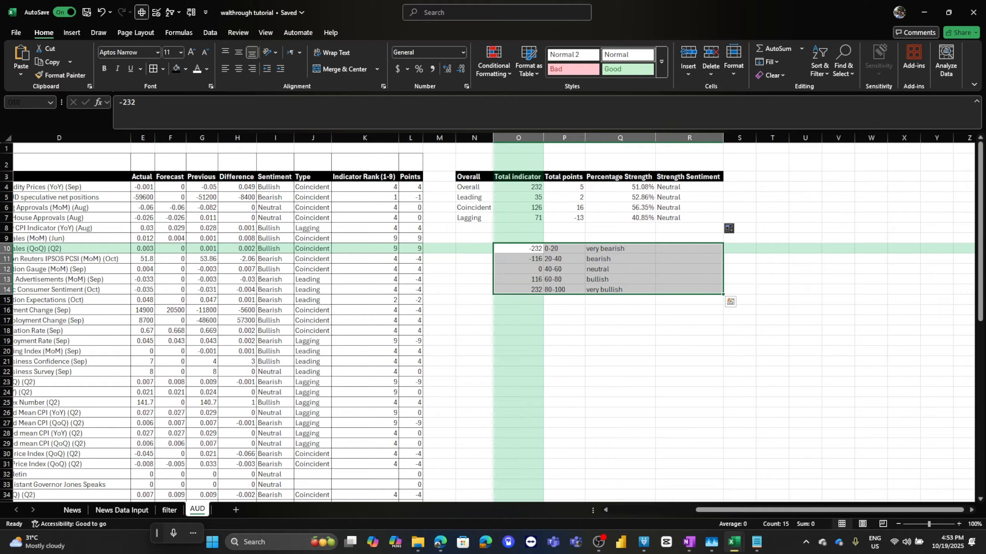
key(Delete)
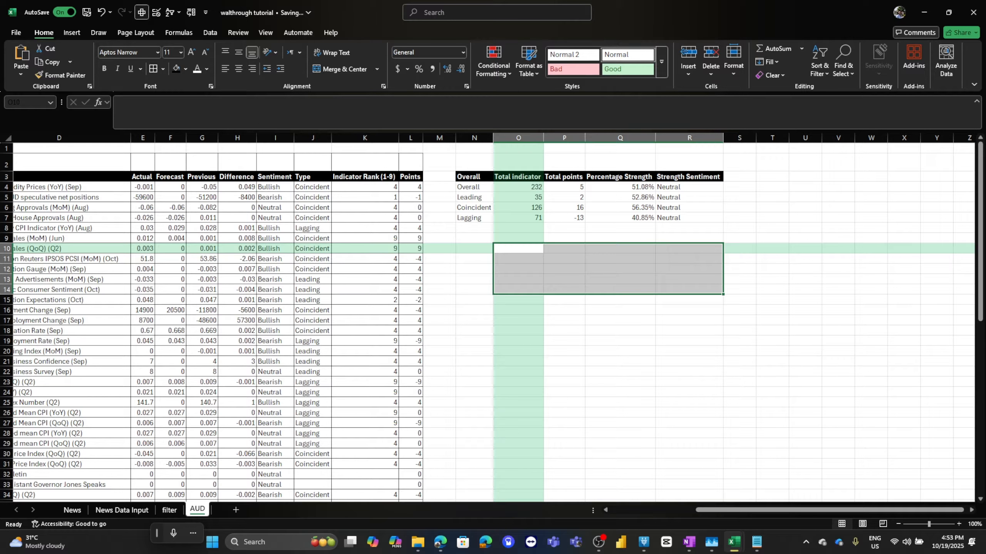
click(474, 259)
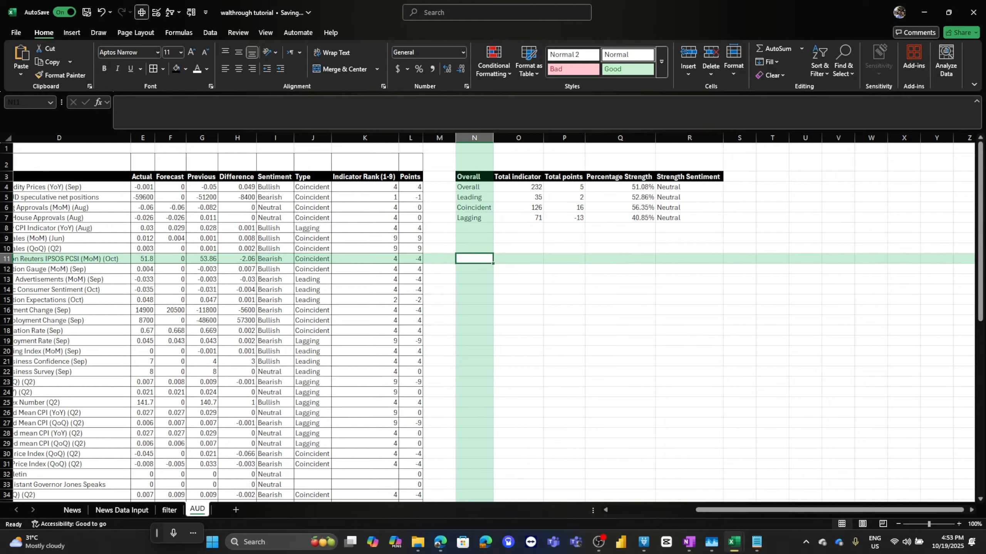
text(1,2,3)
key(Return)
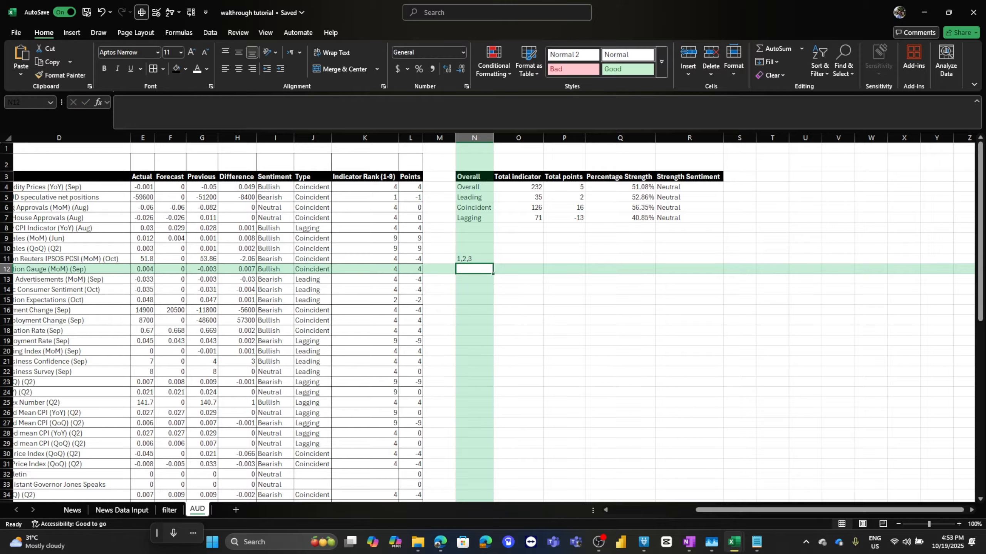
key(Up)
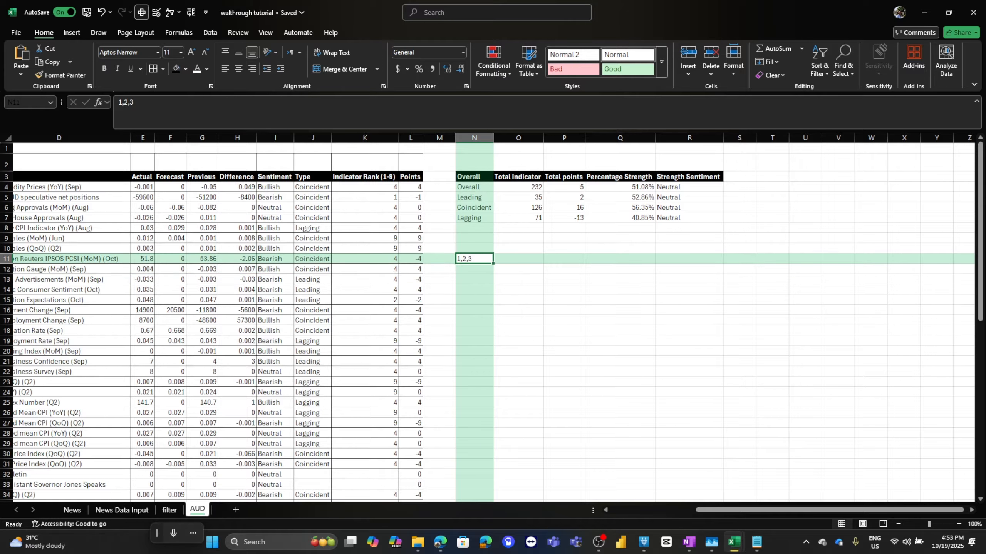
key(Delete)
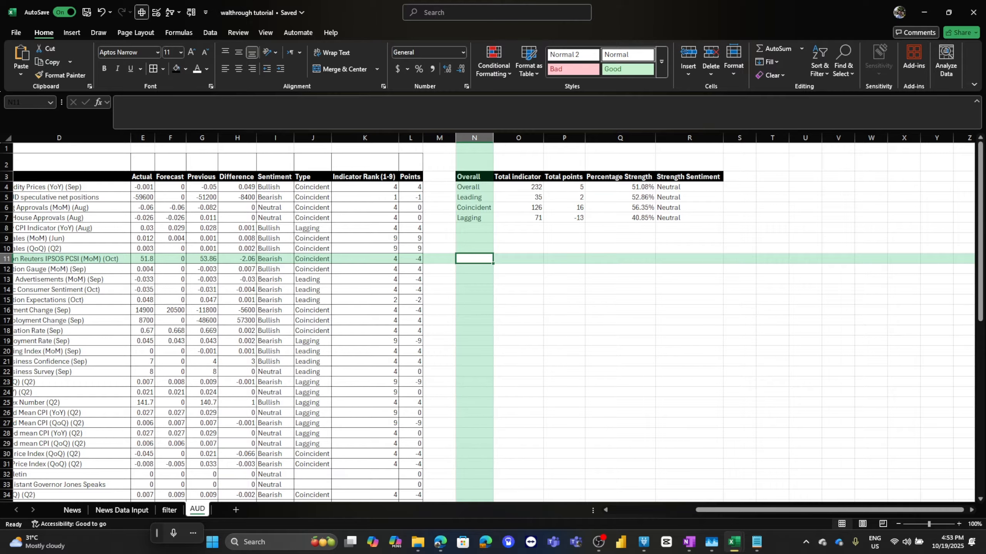
Open the analysis workbook and examine its Recent 14 days summary table before returning to the tutorial workbook.
mouse_move(440, 542)
click(509, 497)
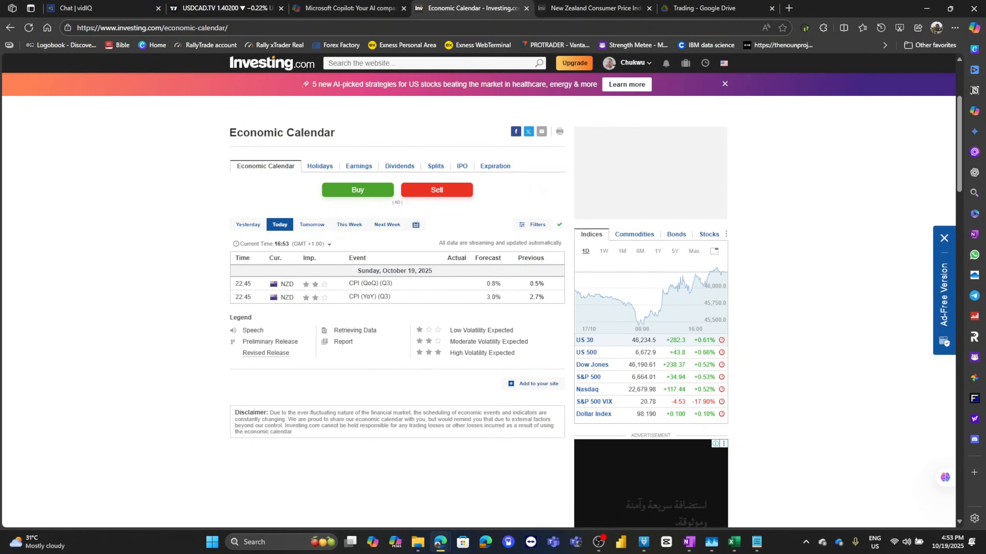
click(733, 542)
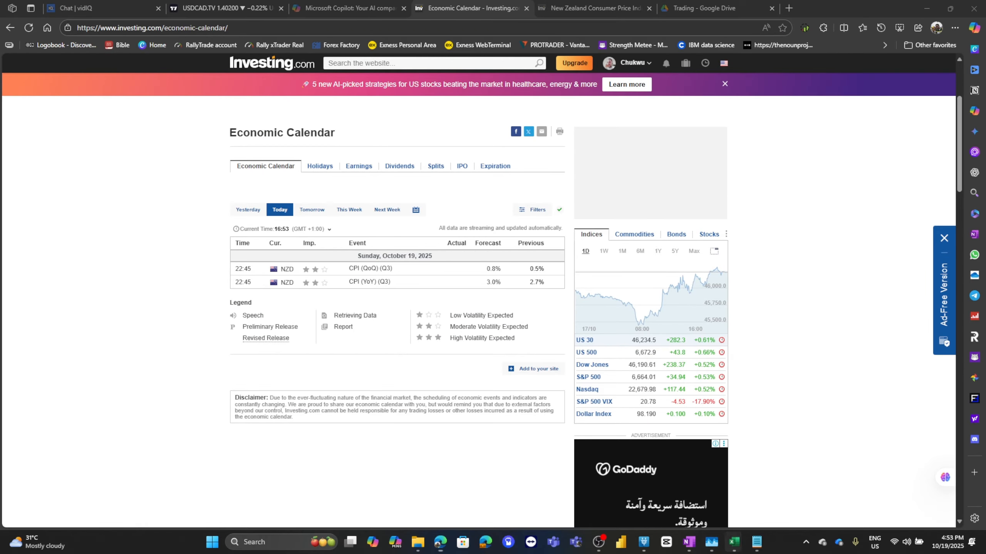
click(693, 478)
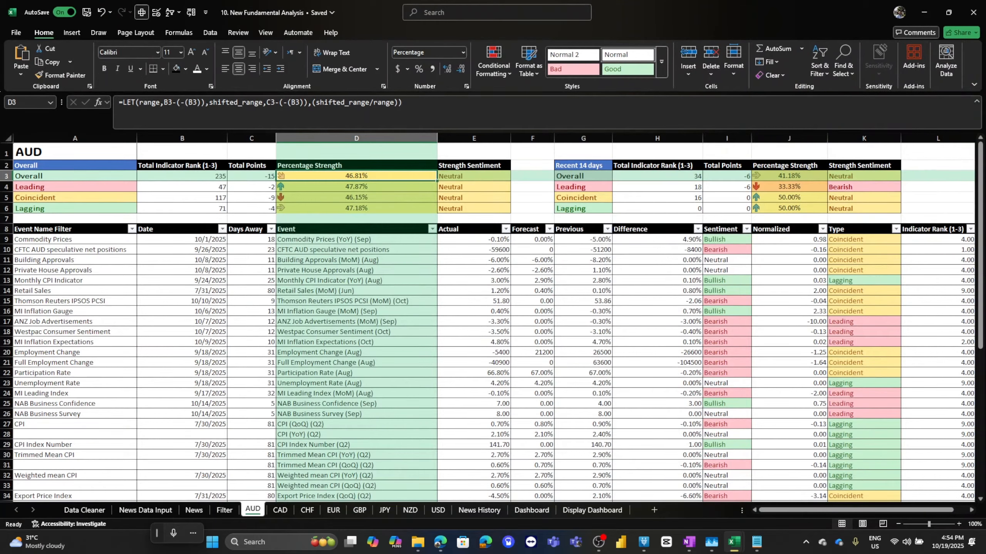
click(590, 166)
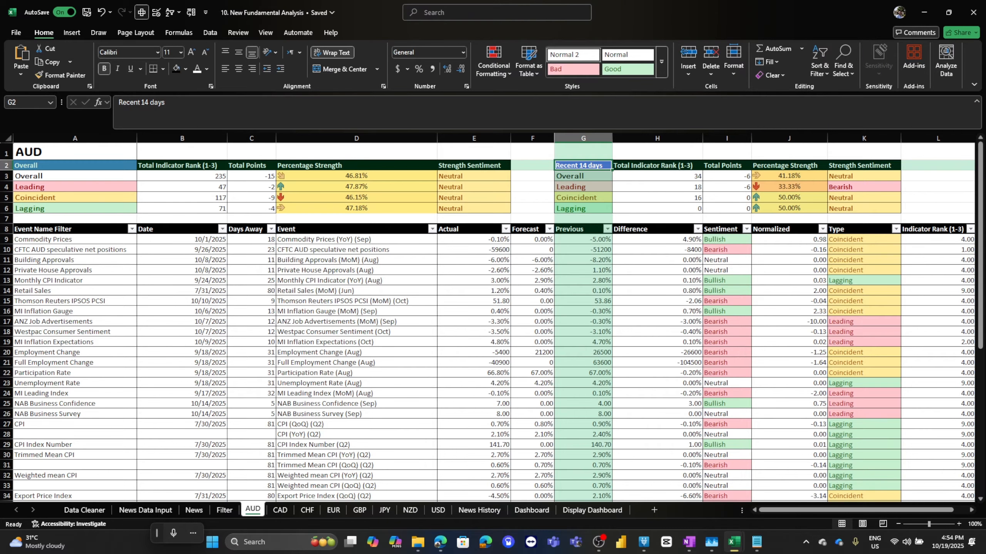
click(924, 13)
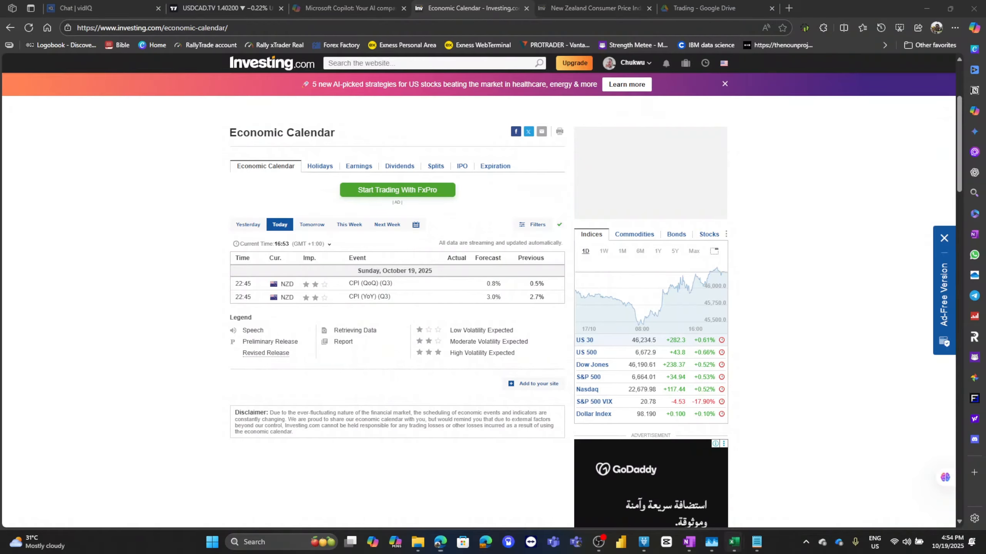
click(734, 543)
click(790, 499)
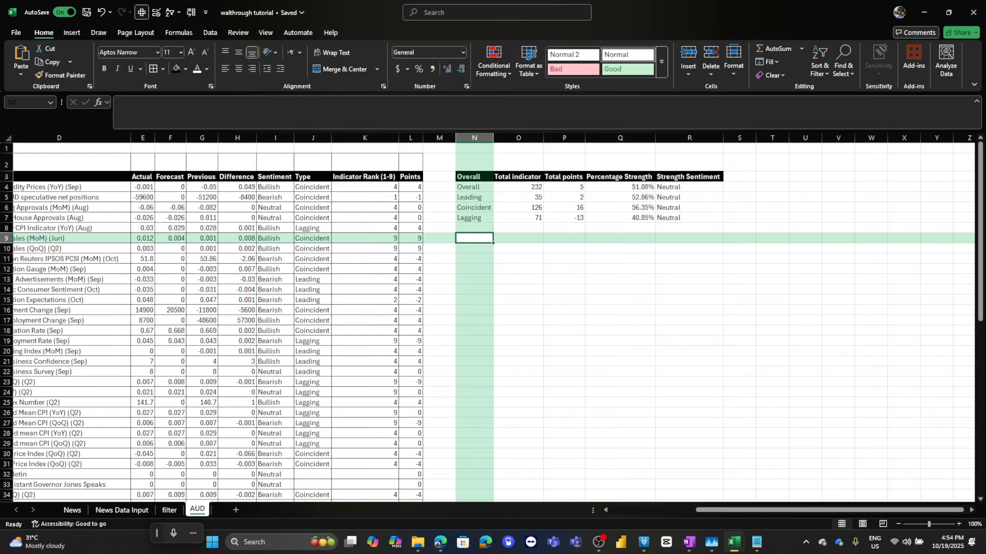
Copy the summary table N3:R7 and paste it starting at N9.
drag(474, 177, 689, 218)
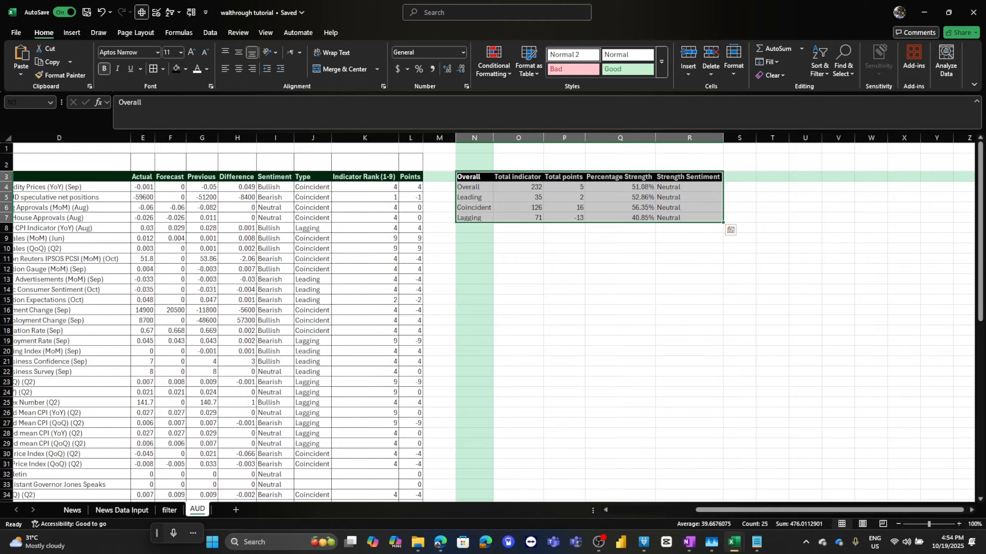
key(ctrl+c)
click(474, 238)
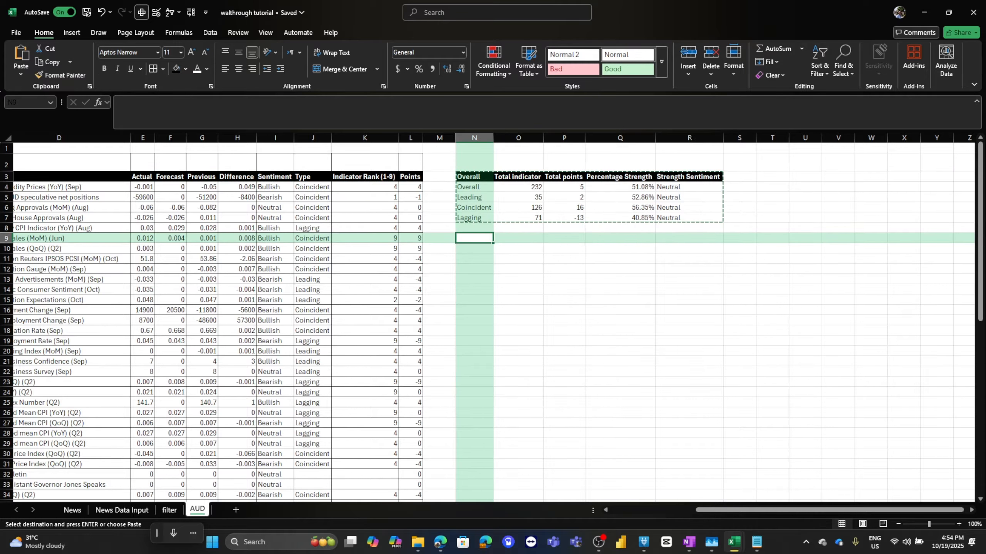
right_click(474, 238)
click(509, 261)
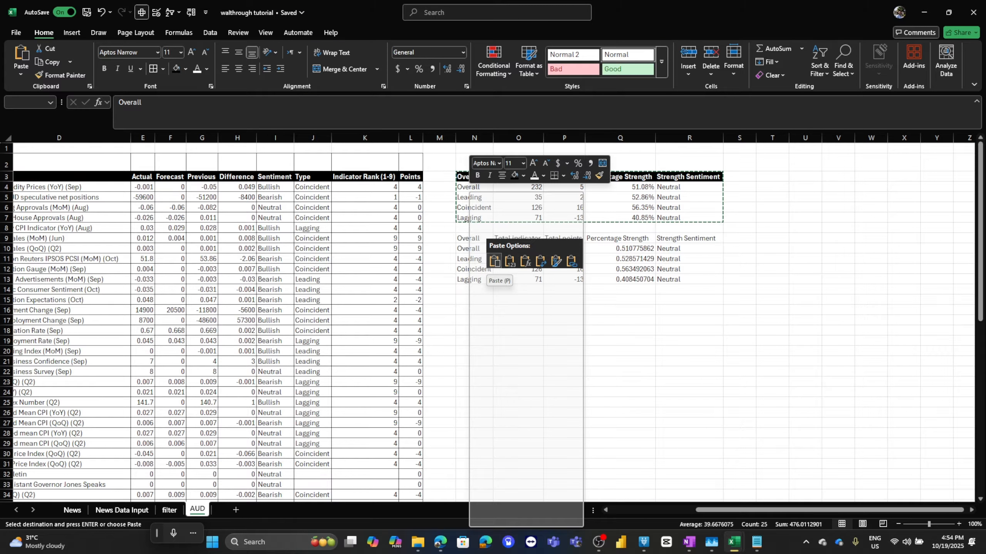
click(494, 261)
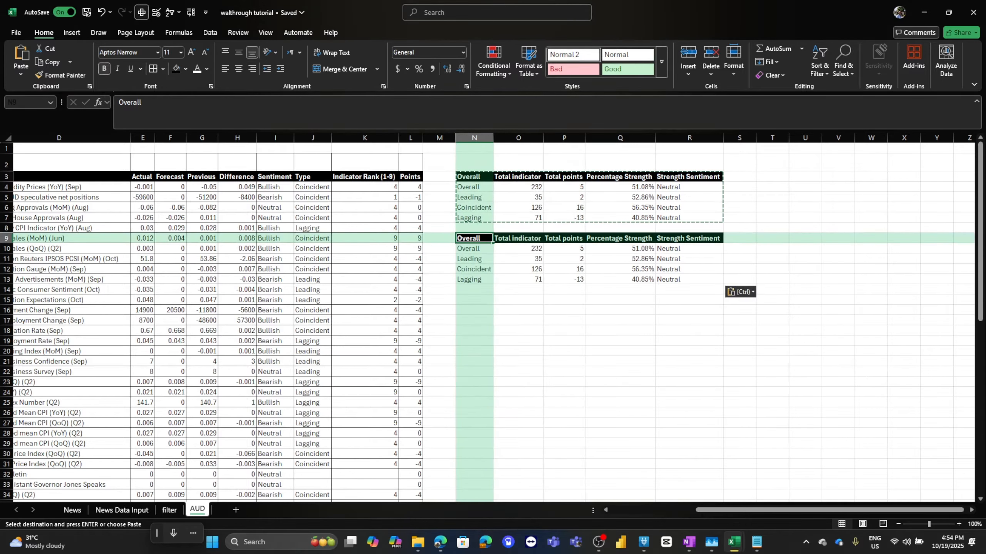
Label the copied table's header cell 14 days.
text(14 days)
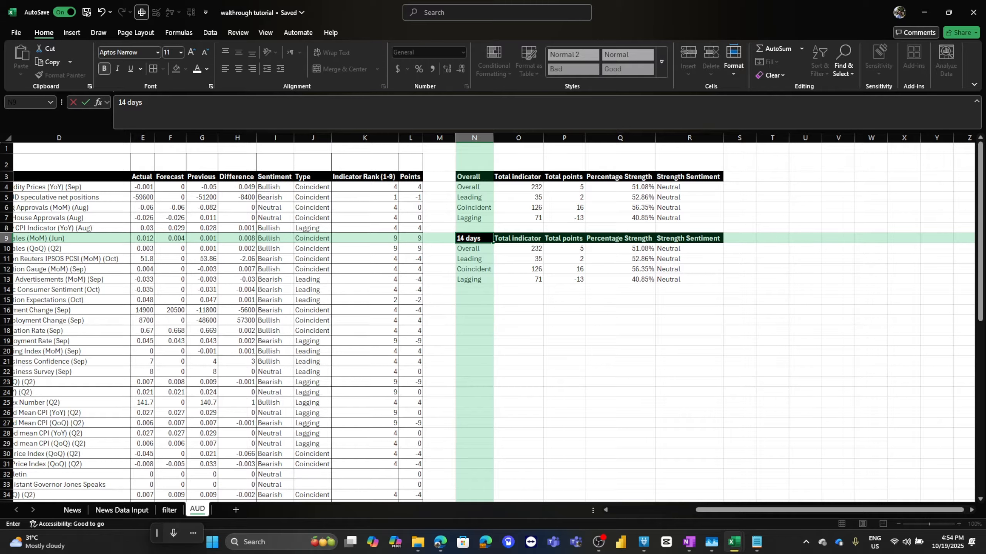
click(499, 248)
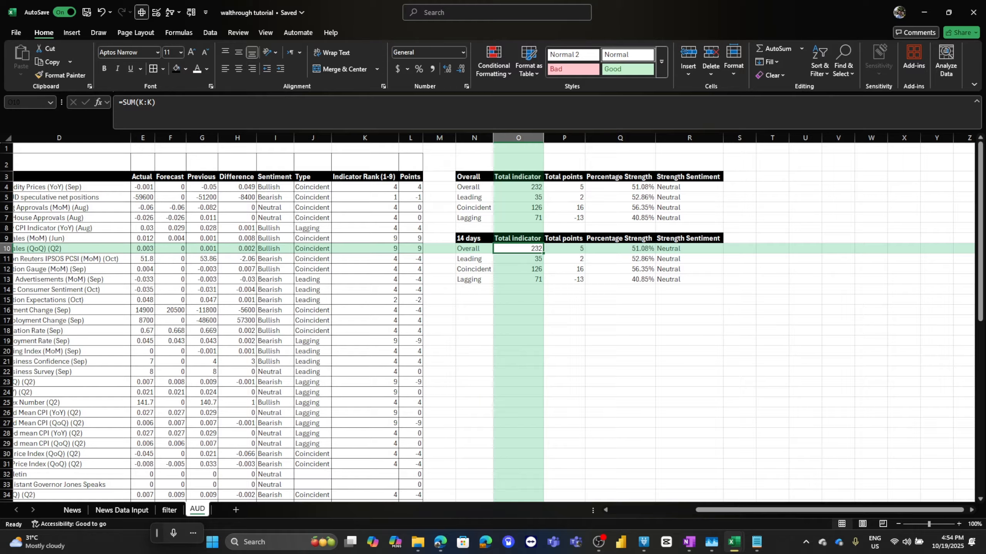
Examine the Days Away column and the copied table's Total indicator formula.
drag(793, 510, 735, 510)
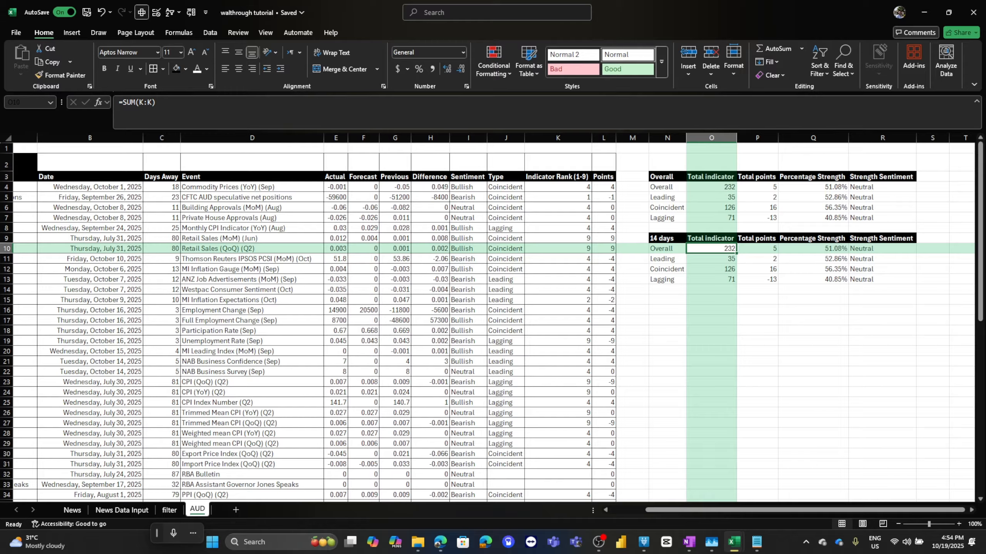
drag(161, 177, 162, 218)
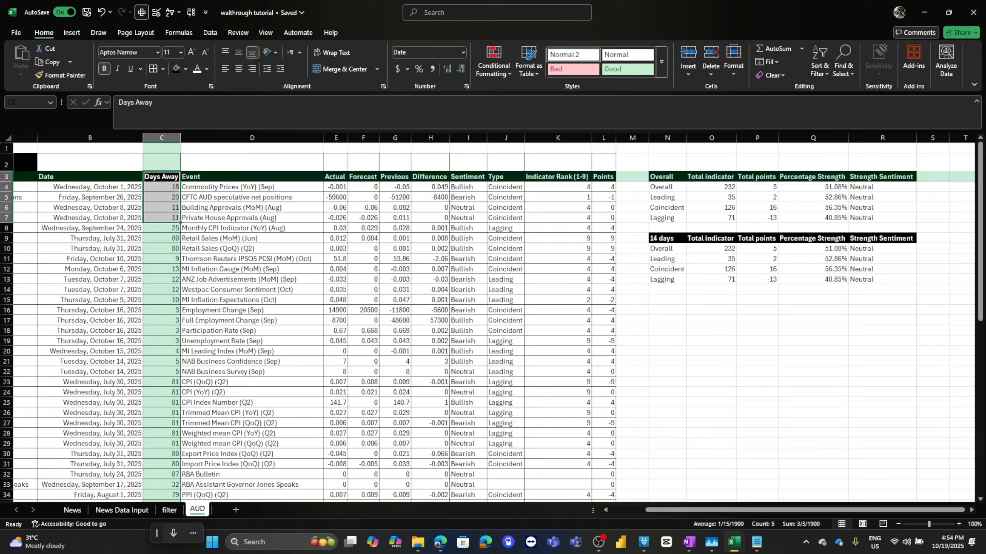
click(711, 248)
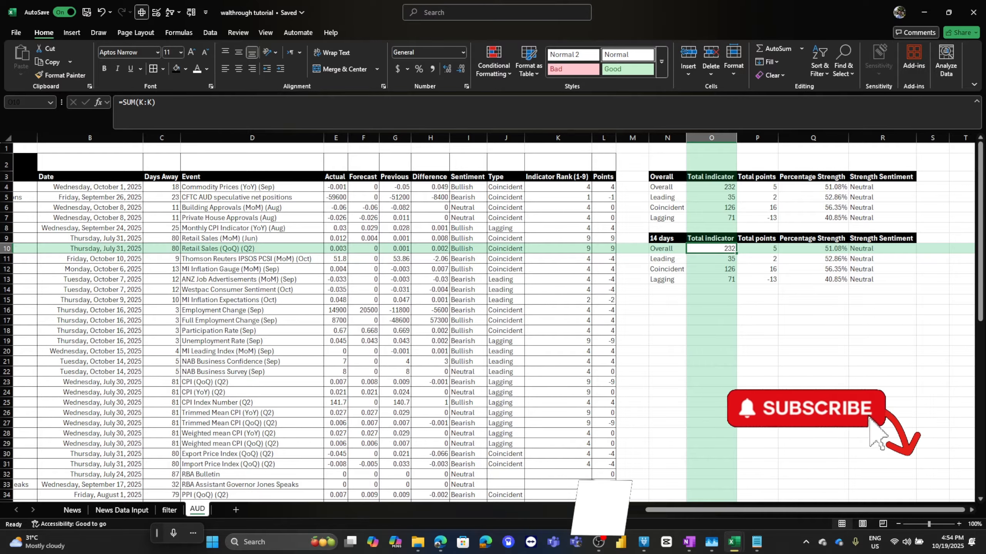
click(162, 139)
click(162, 187)
click(668, 239)
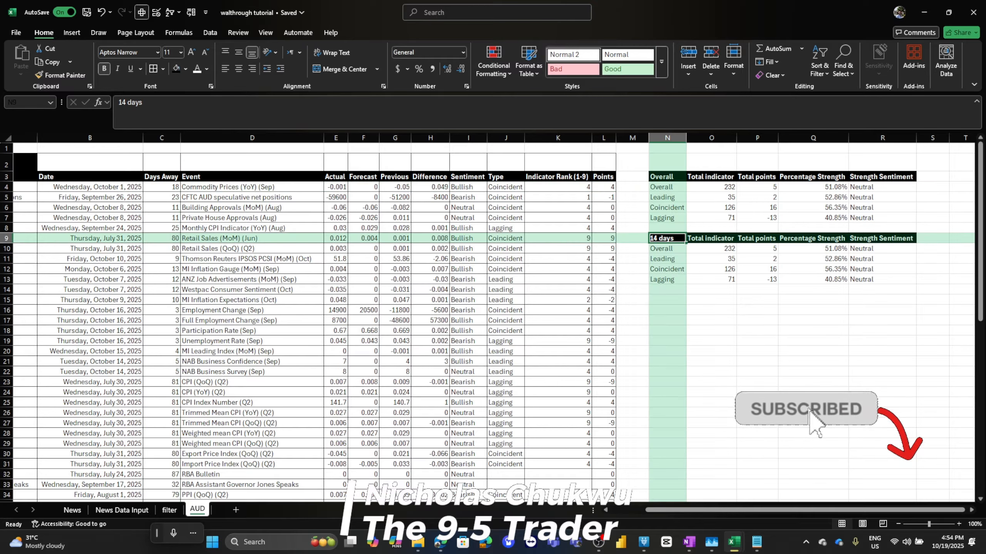
click(711, 249)
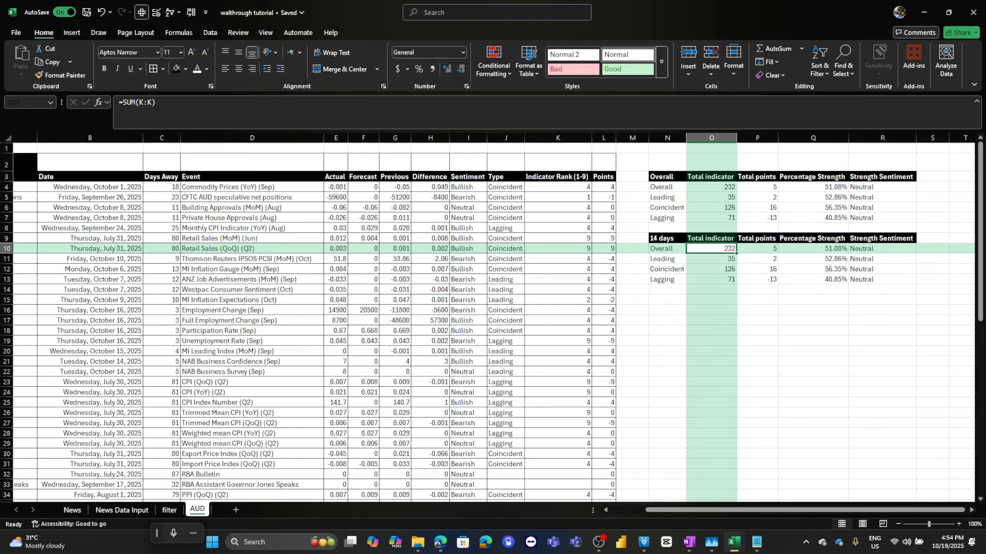
click(667, 238)
Change the copied table's header label to 2 days.
click(123, 102)
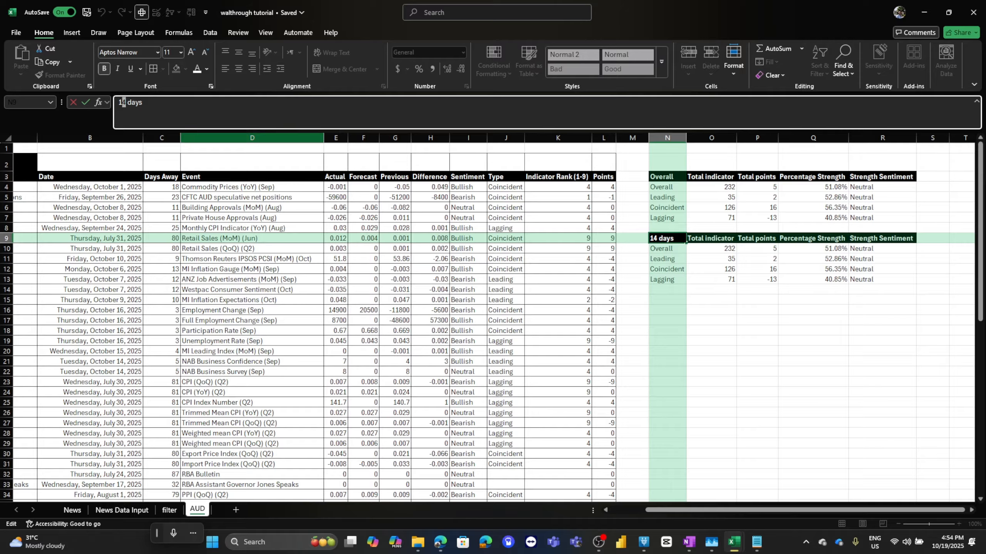
key(BackSpace)
key(BackSpace)
text(3)
key(Return)
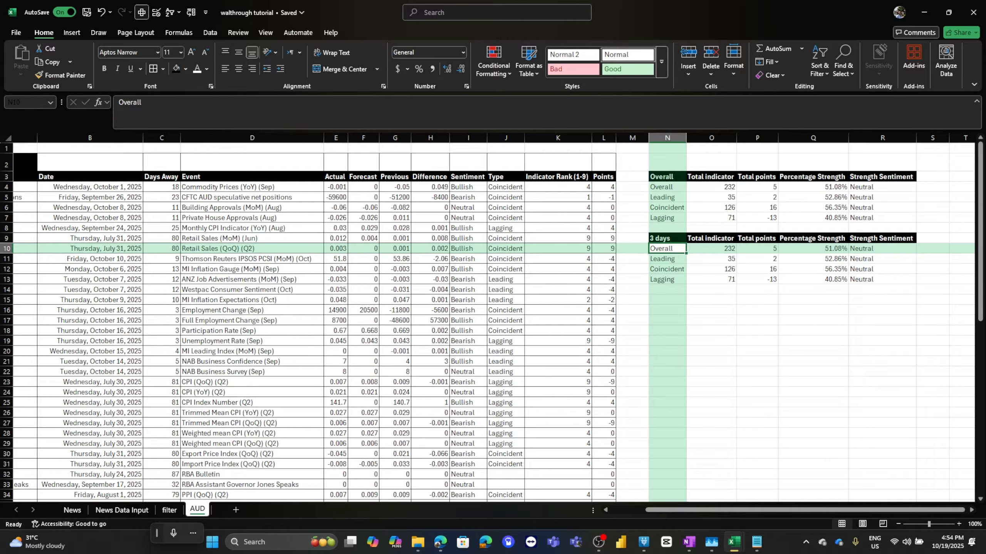
click(668, 239)
text(2 days)
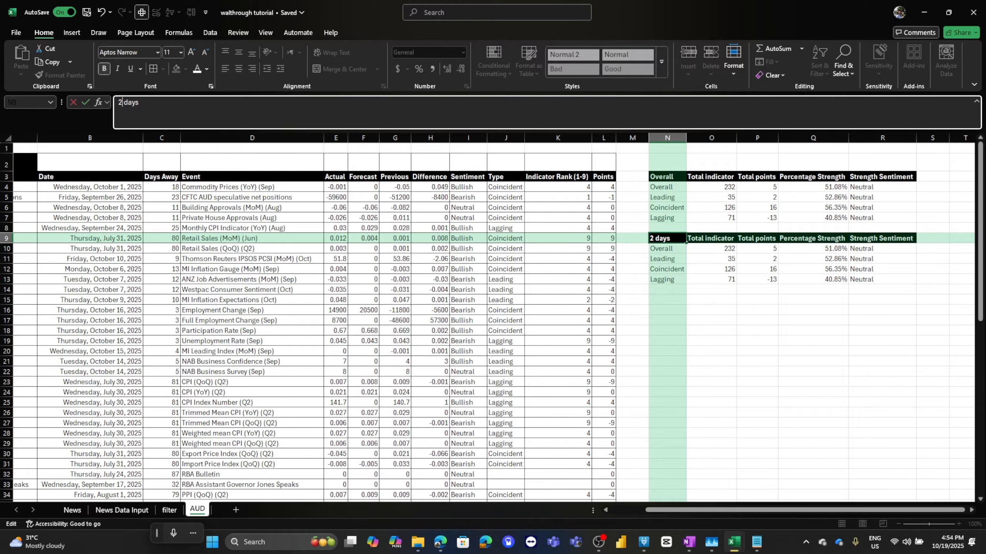
key(Return)
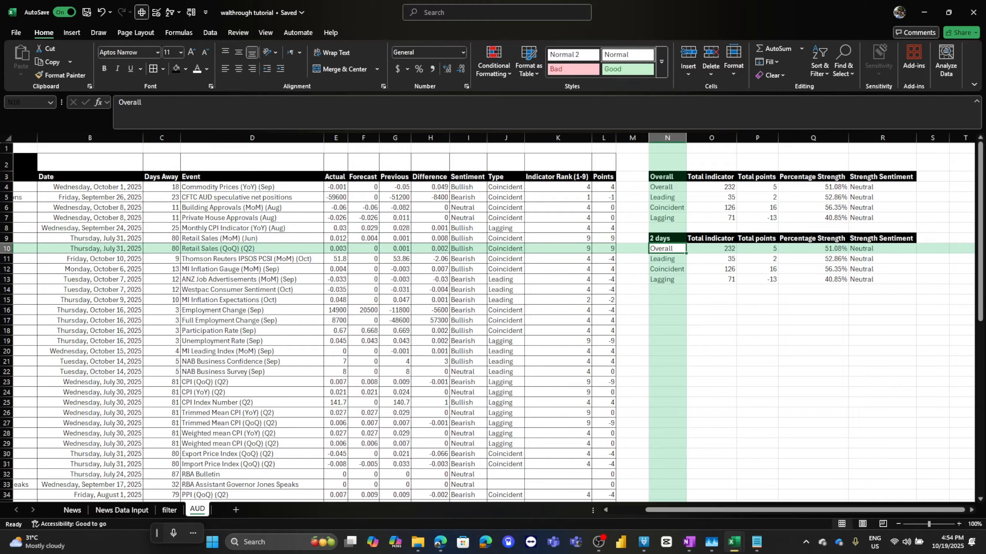
Rewrite O10 as a SUMIF totalling column K where Days Away in column C is less than or equal to 2.
click(711, 249)
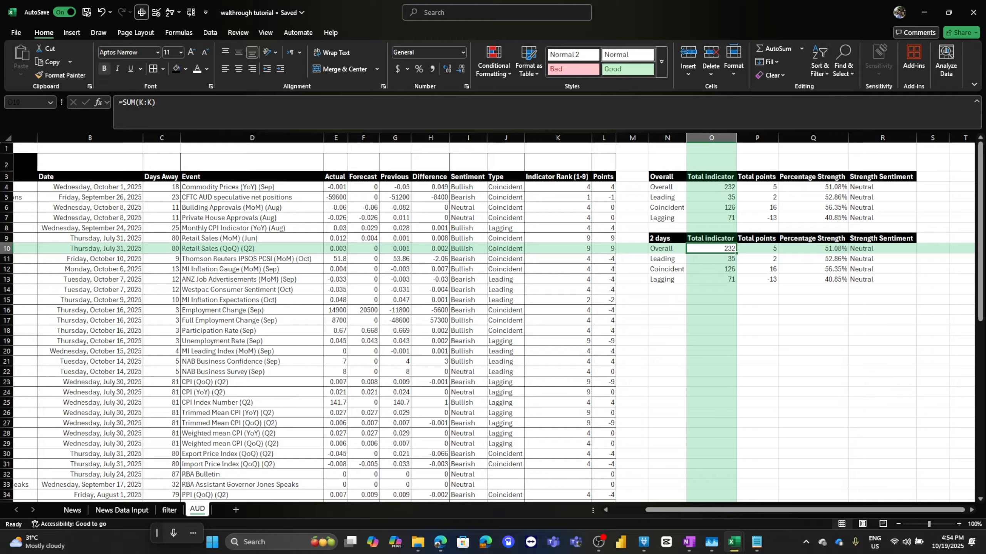
click(135, 102)
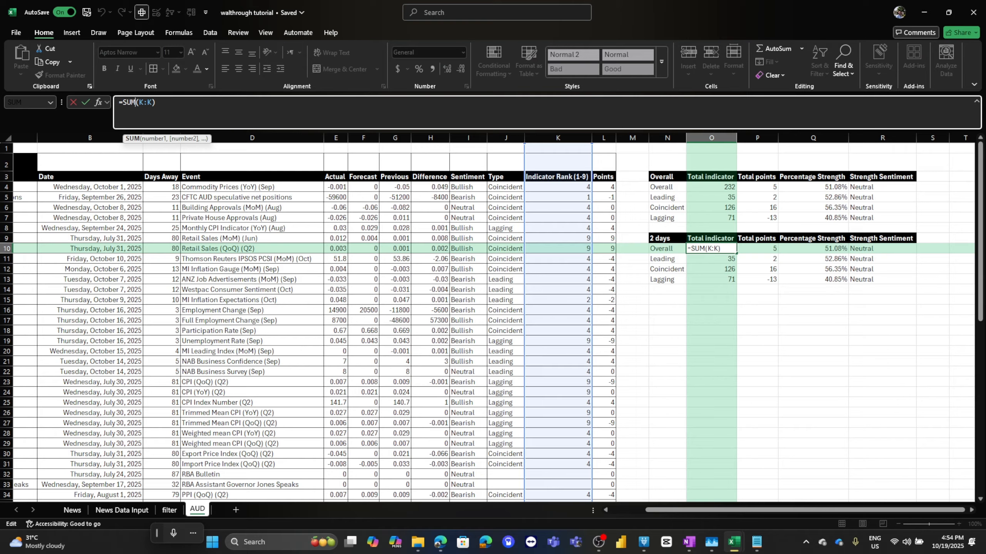
text(ifs)
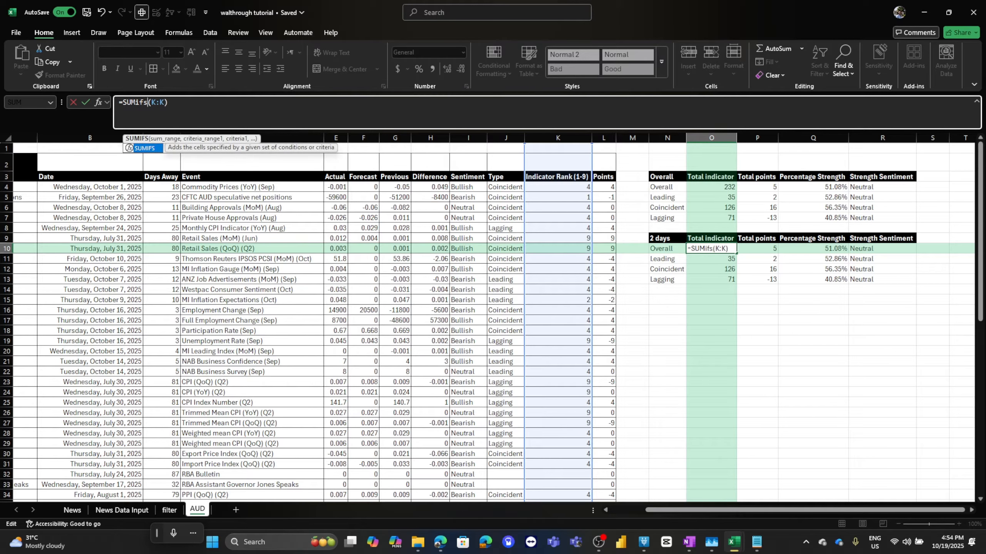
click(165, 103)
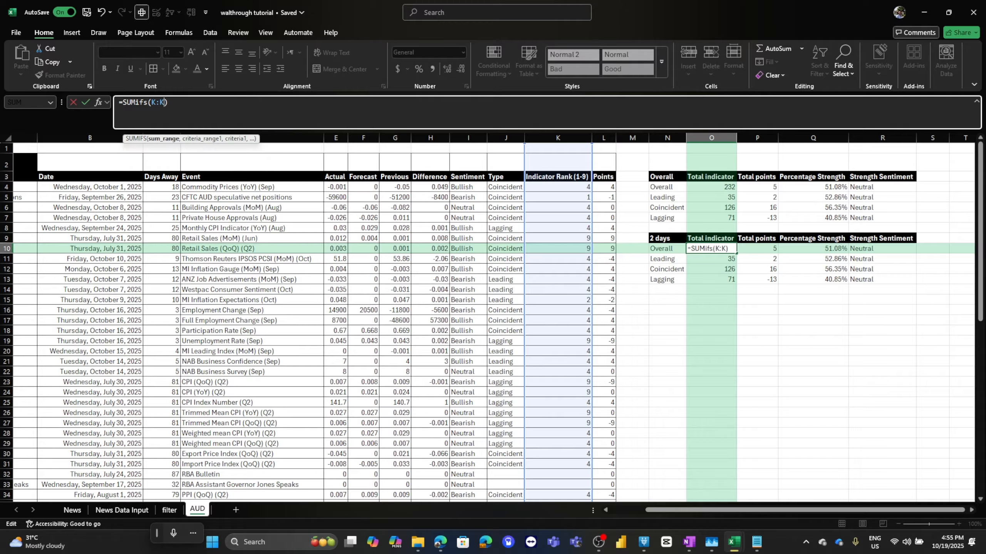
text(,)
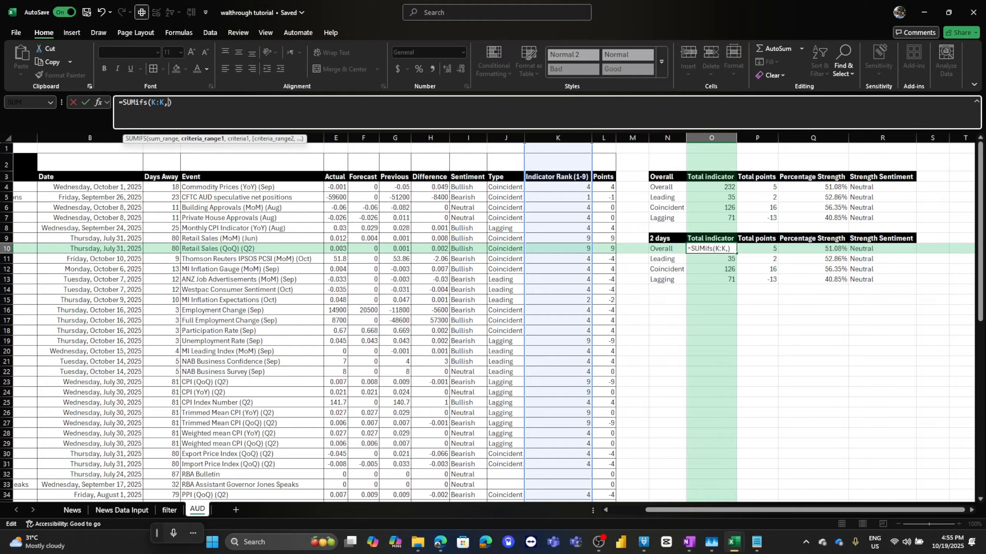
click(148, 103)
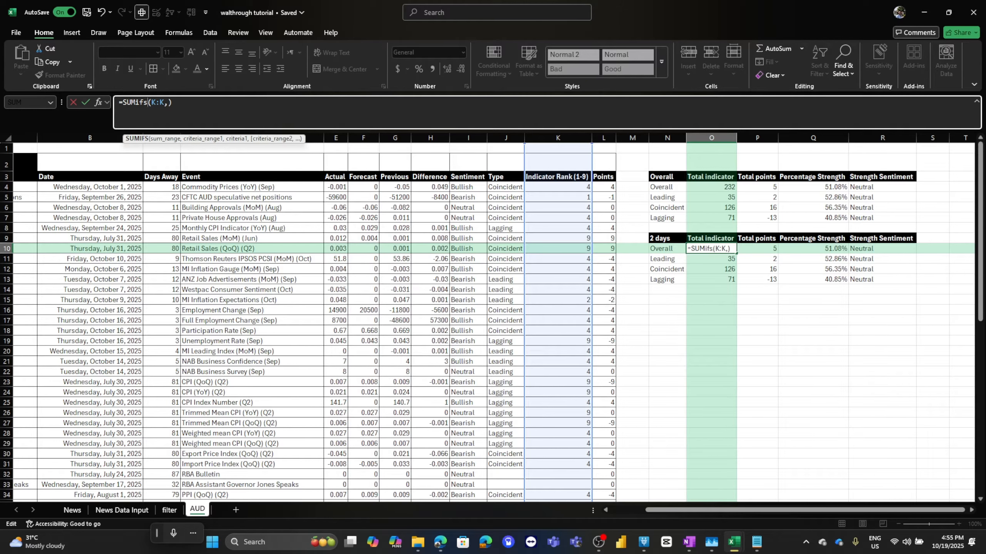
key(BackSpace)
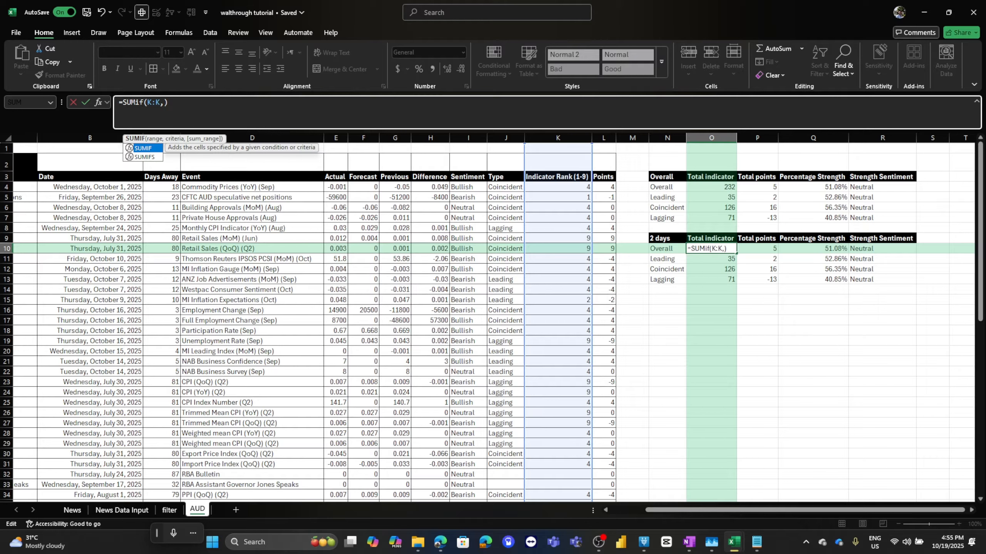
drag(241, 147, 281, 146)
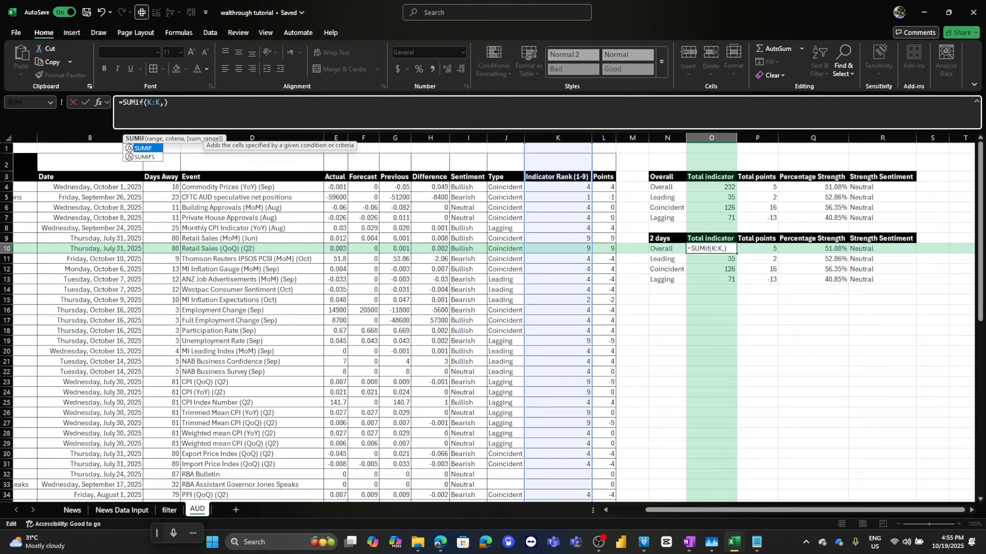
drag(174, 139, 312, 122)
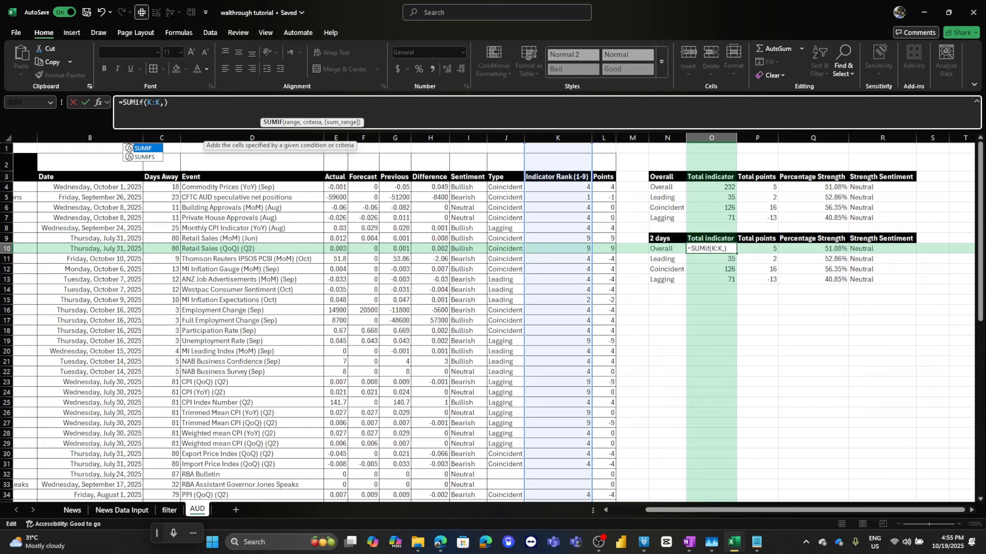
drag(169, 102, 147, 103)
key(BackSpace)
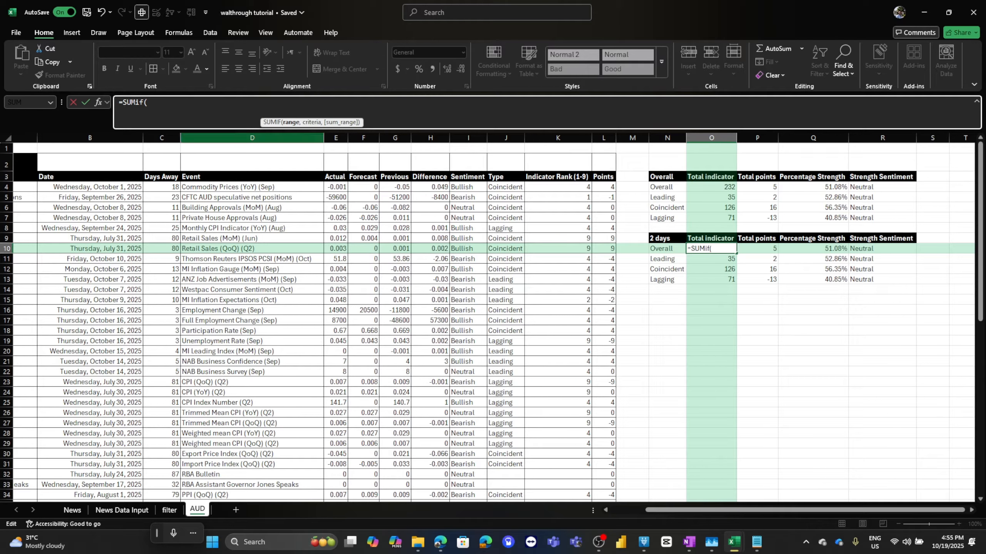
text(C:C,)
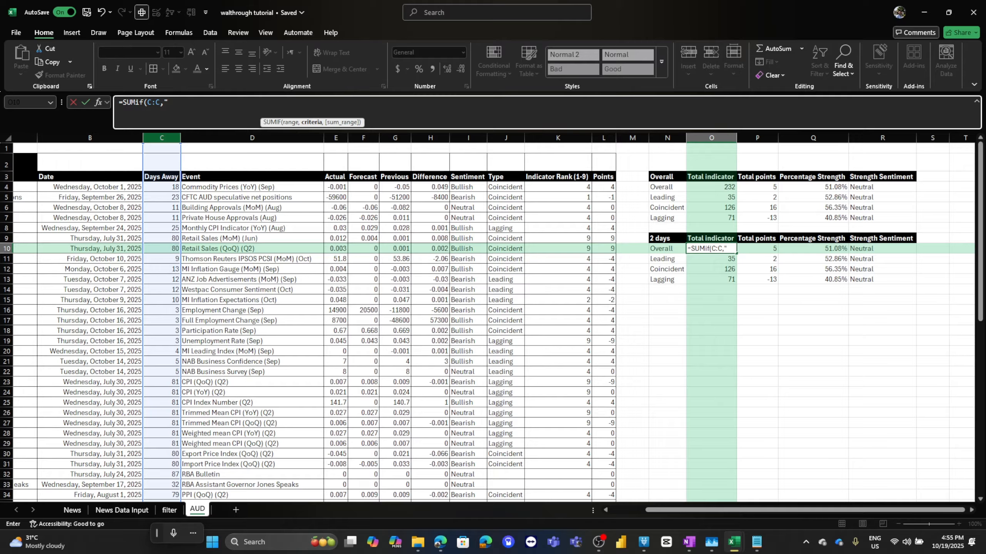
text("<)
key(BackSpace)
text(=<)
text("&)
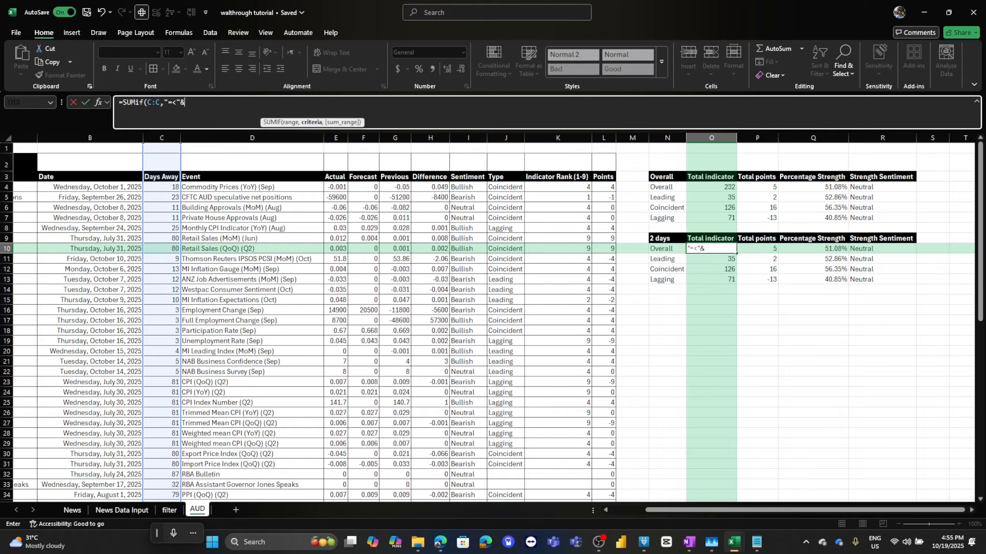
text(2,)
click(558, 138)
key(Return)
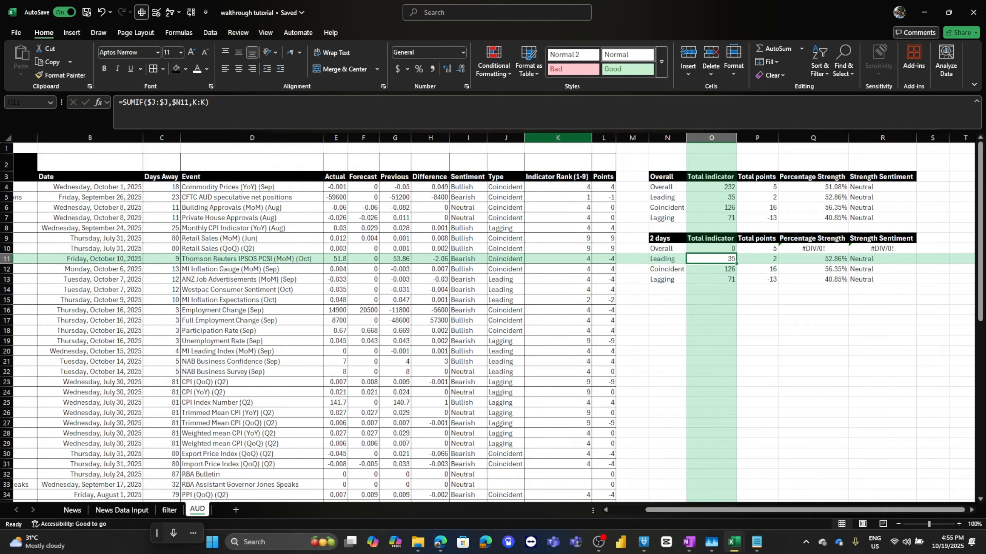
Inspect the formula that generates the event table in column D.
click(252, 207)
scroll(252, 207, down, 3)
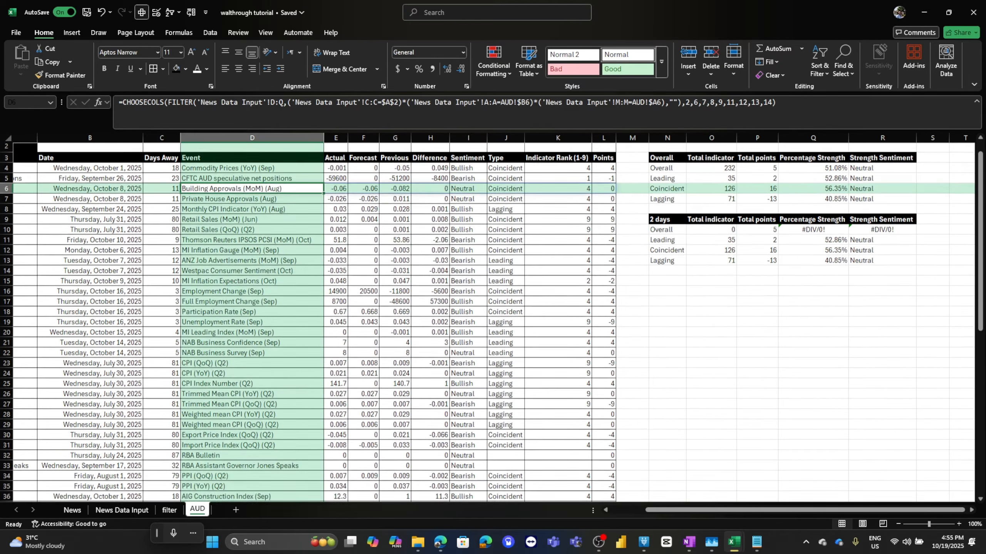
Examine the Days Away formulas in column C of the AUD table.
scroll(252, 207, up, 3)
scroll(252, 207, down, 8)
scroll(252, 208, down, 4)
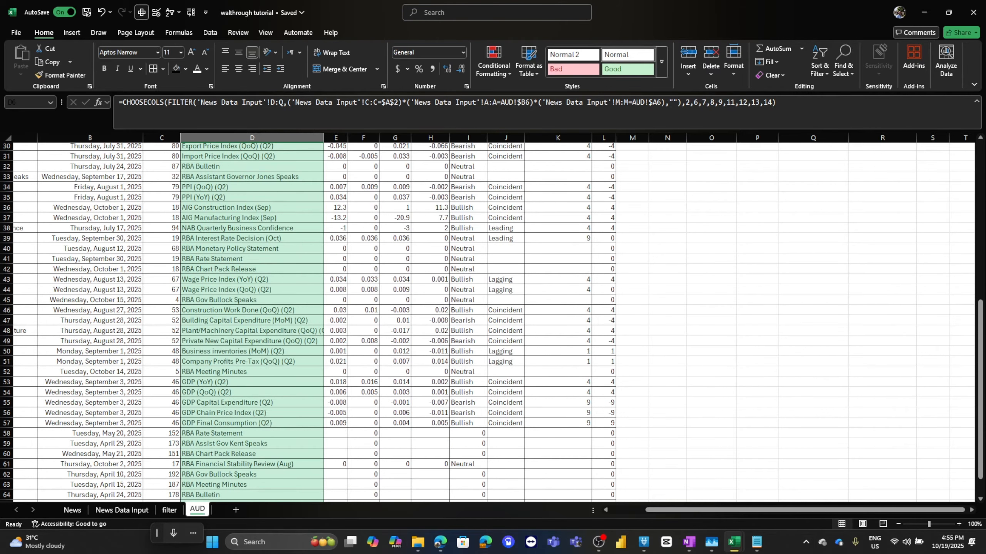
click(161, 218)
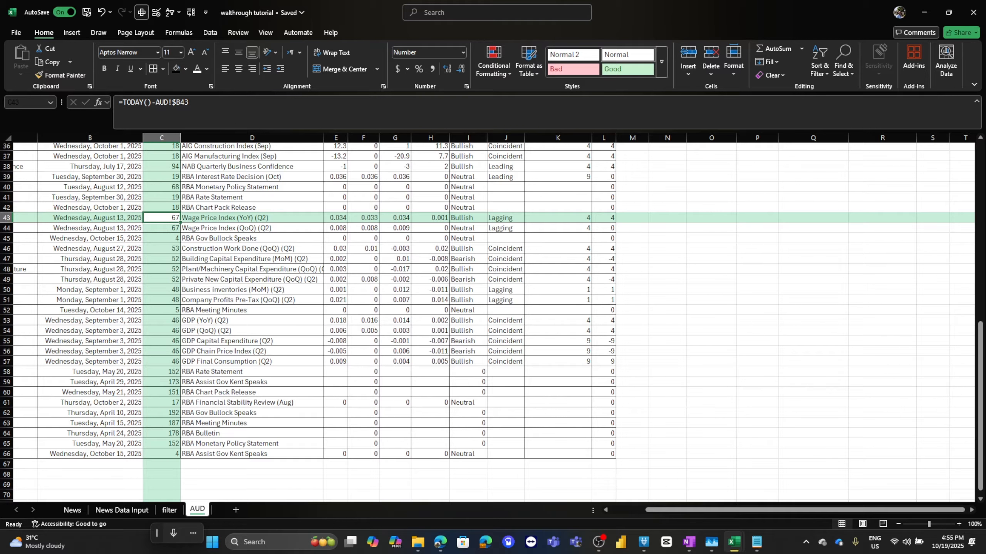
scroll(161, 218, up, 12)
click(162, 218)
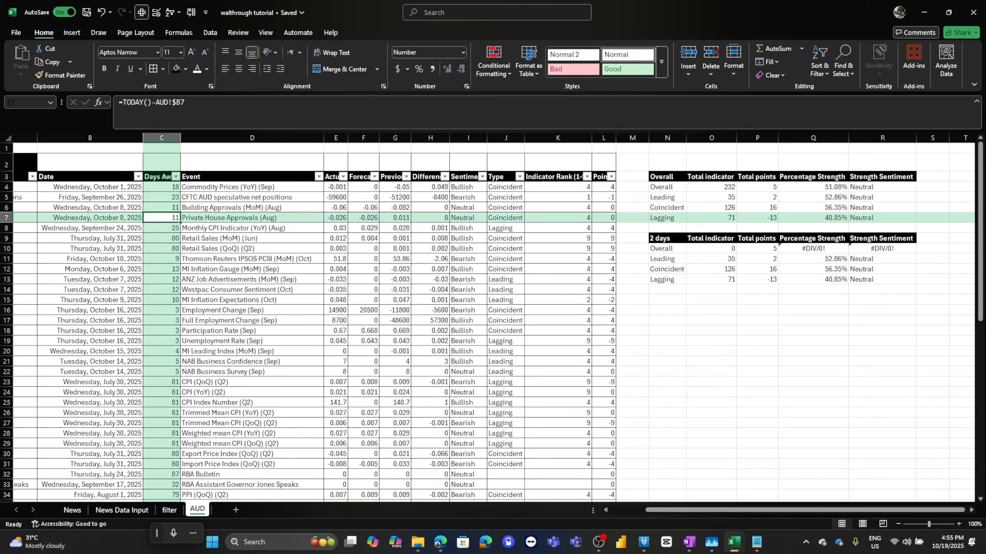
Reapply the table filters and inspect the Days Away filter list and O10's SUMIF formula.
key(ctrl+shift+l)
click(819, 62)
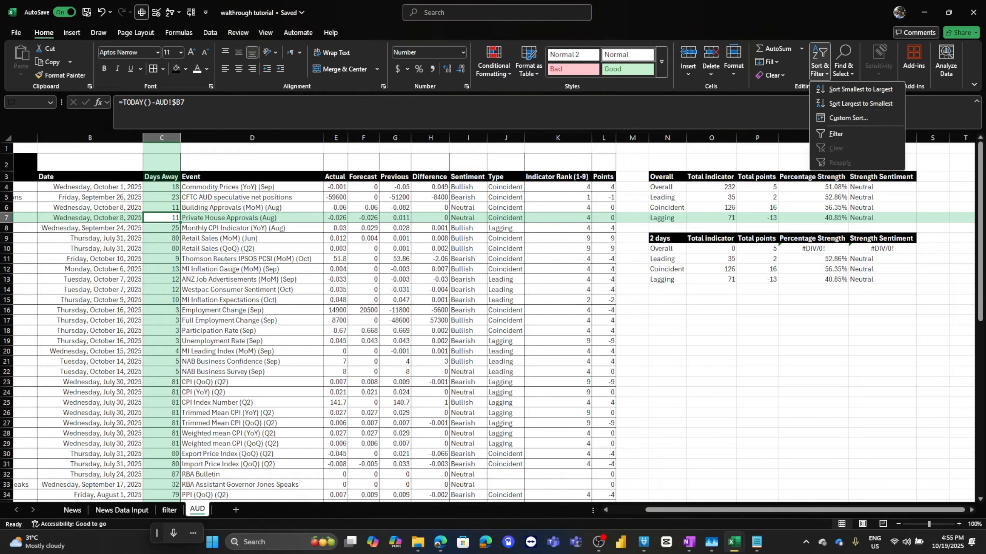
click(835, 134)
click(176, 177)
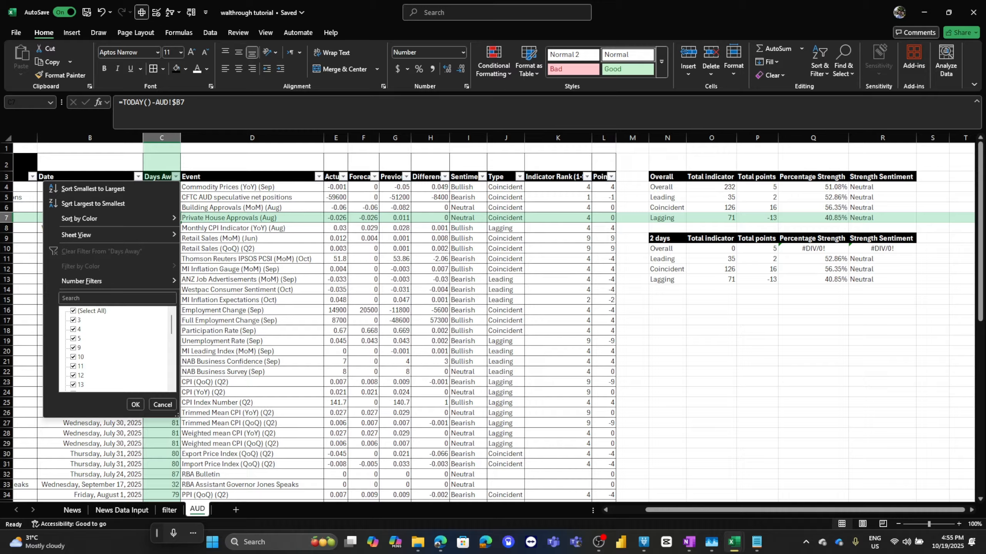
click(135, 404)
click(711, 249)
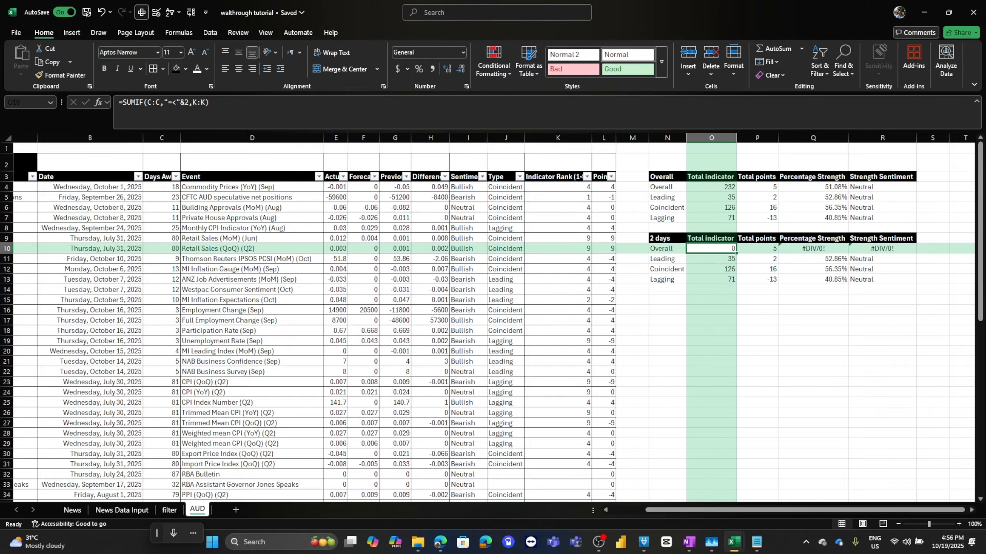
click(189, 102)
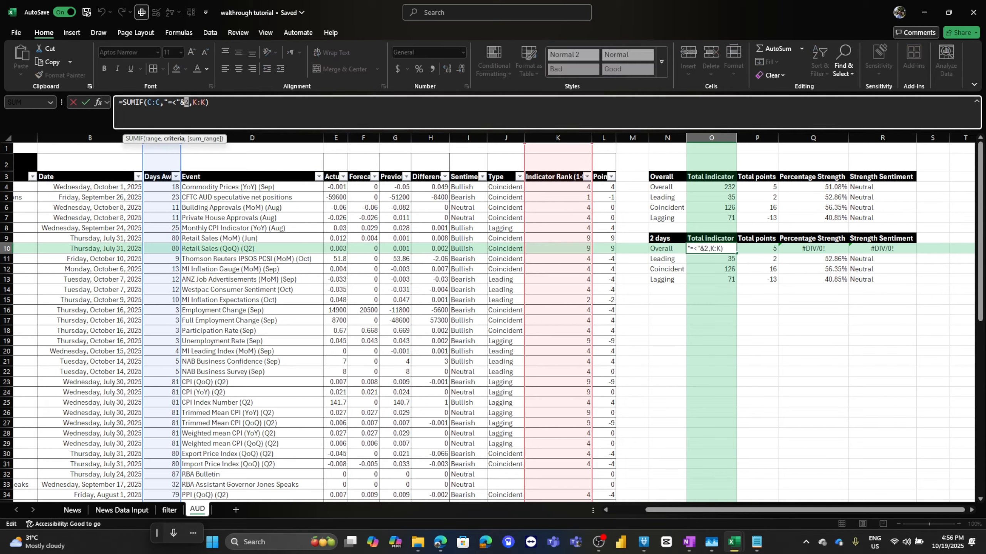
key(Return)
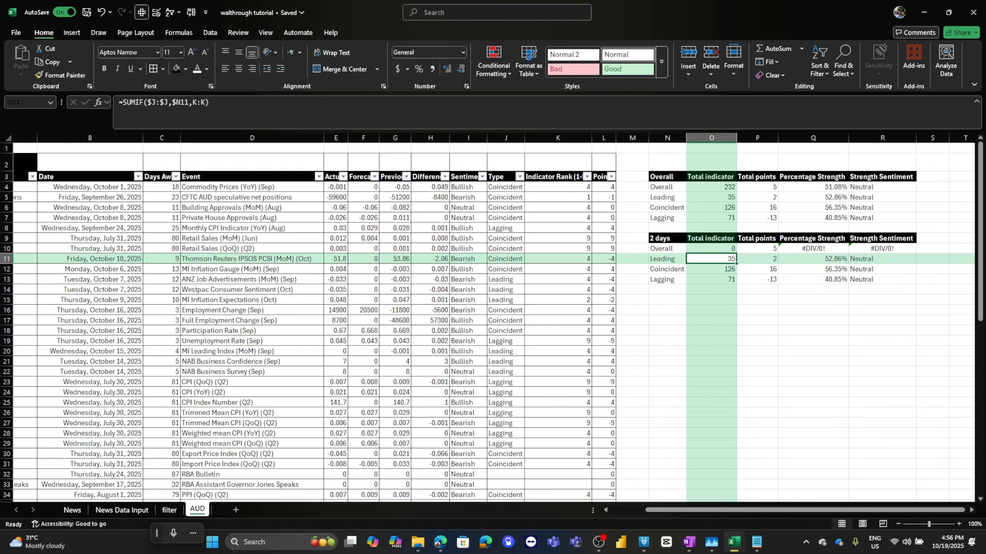
Filter the Days Away column to show only 3, then undo the filter.
click(161, 187)
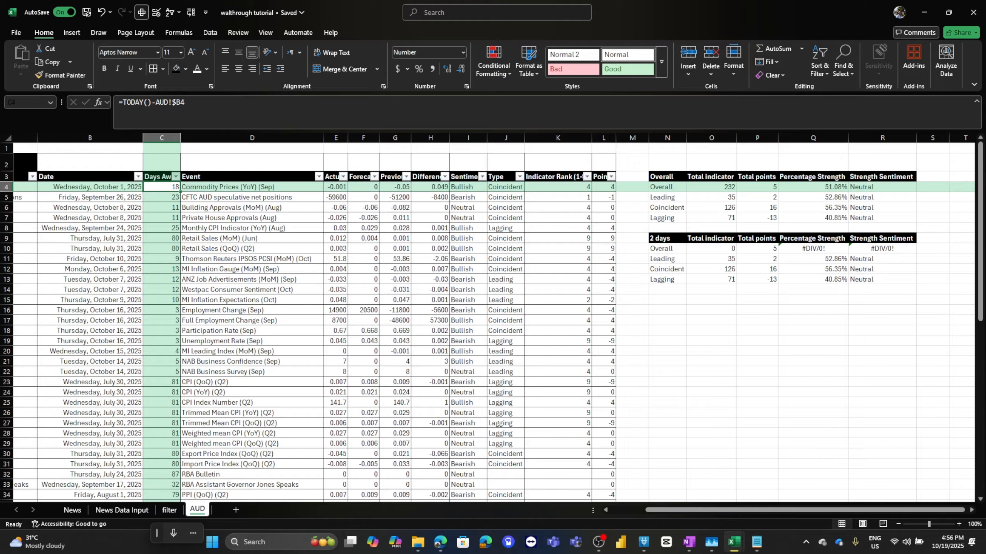
click(176, 177)
click(72, 310)
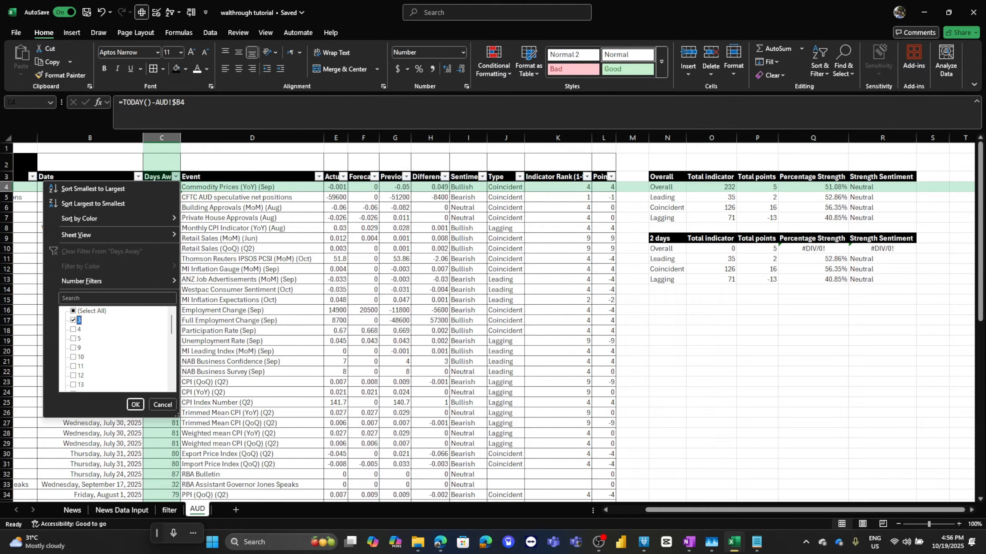
click(73, 320)
click(135, 405)
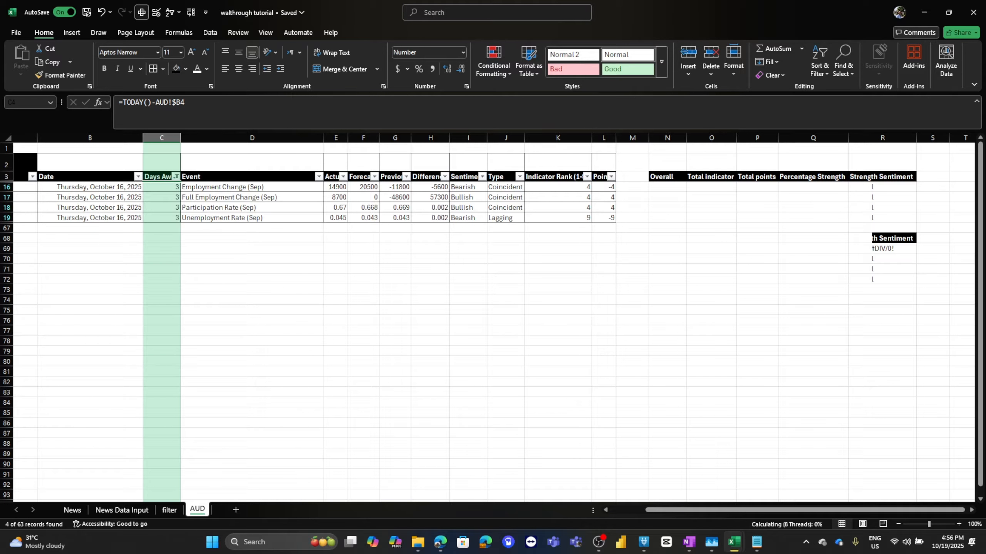
click(757, 228)
click(667, 187)
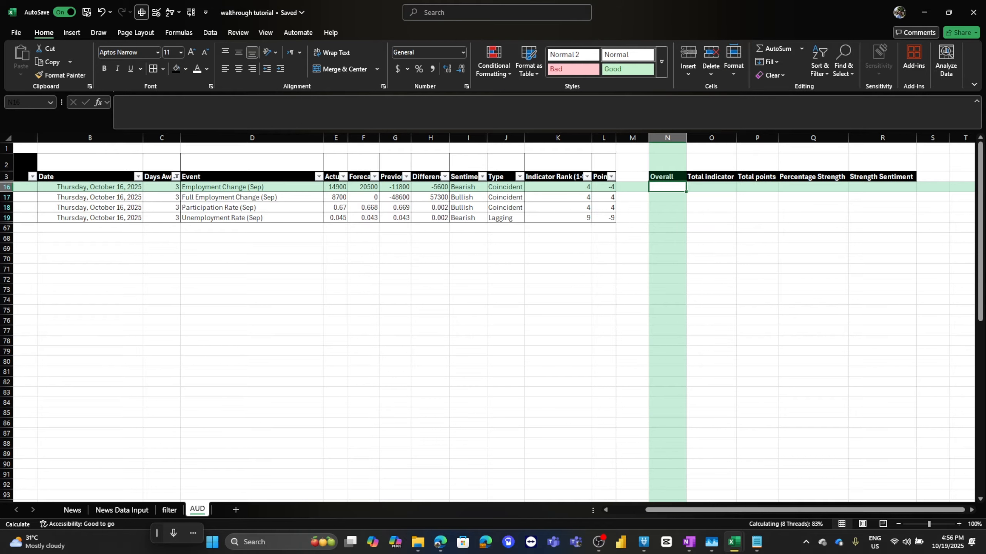
key(ctrl+z)
Correct O10's SUMIF criterion to "<="&3 so Days Away values up to 3 are totalled.
click(711, 248)
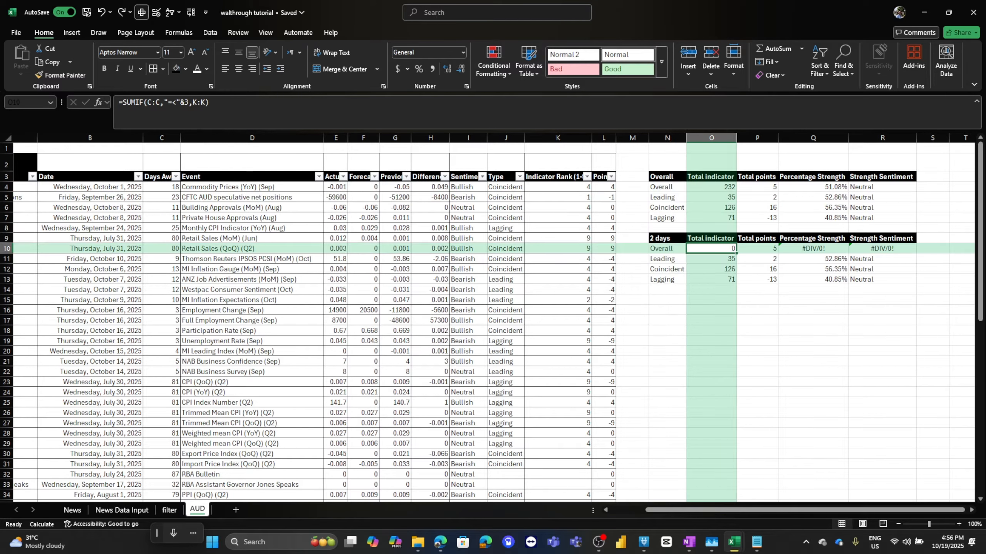
click(168, 102)
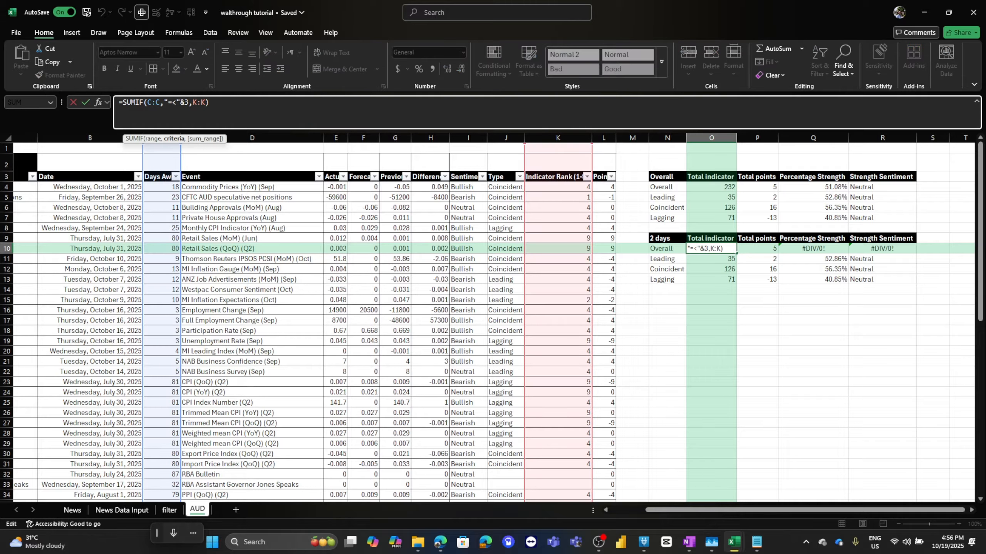
drag(163, 102, 189, 102)
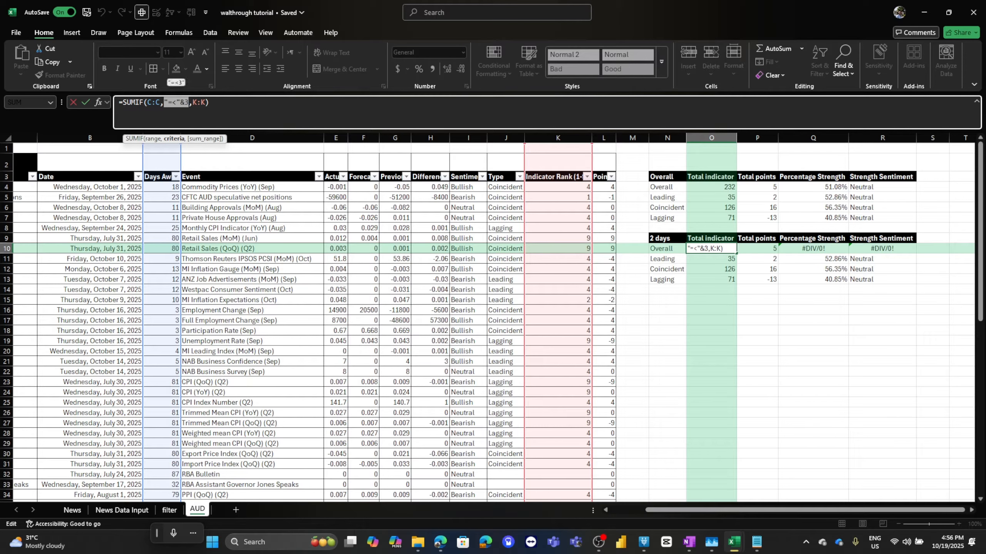
click(167, 102)
key(End)
key(Left)
key(Left)
key(Left)
key(Left)
key(Left)
key(Left)
key(Left)
key(Left)
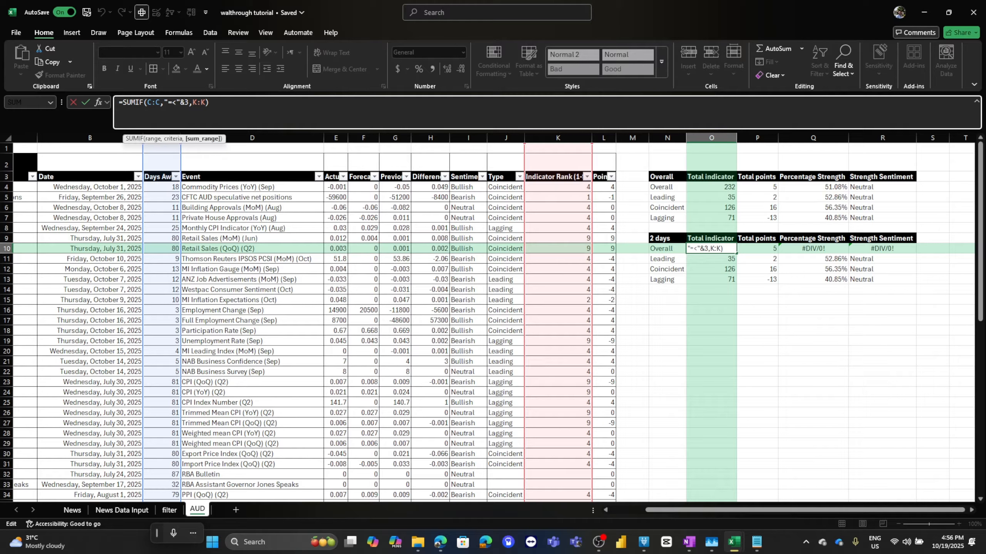
key(BackSpace)
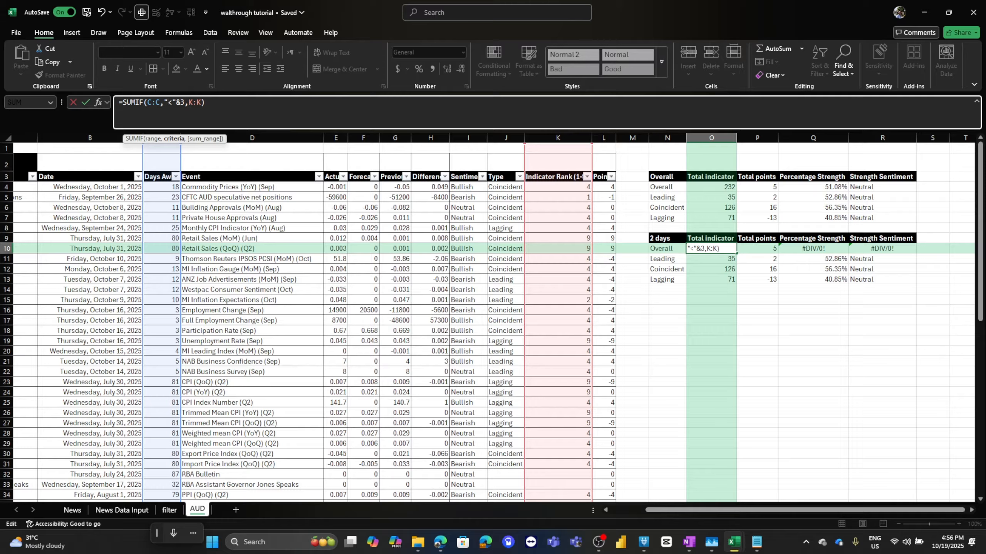
key(Return)
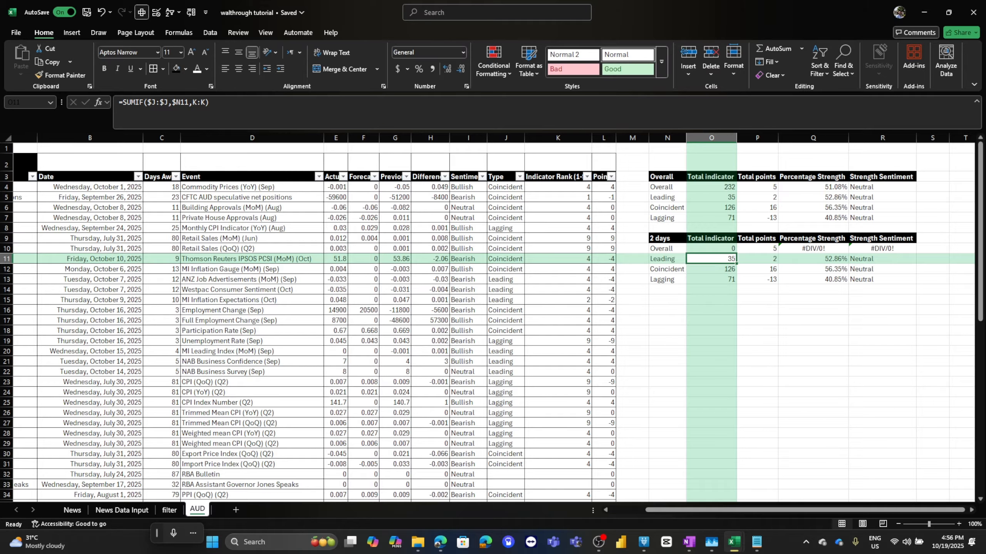
key(Up)
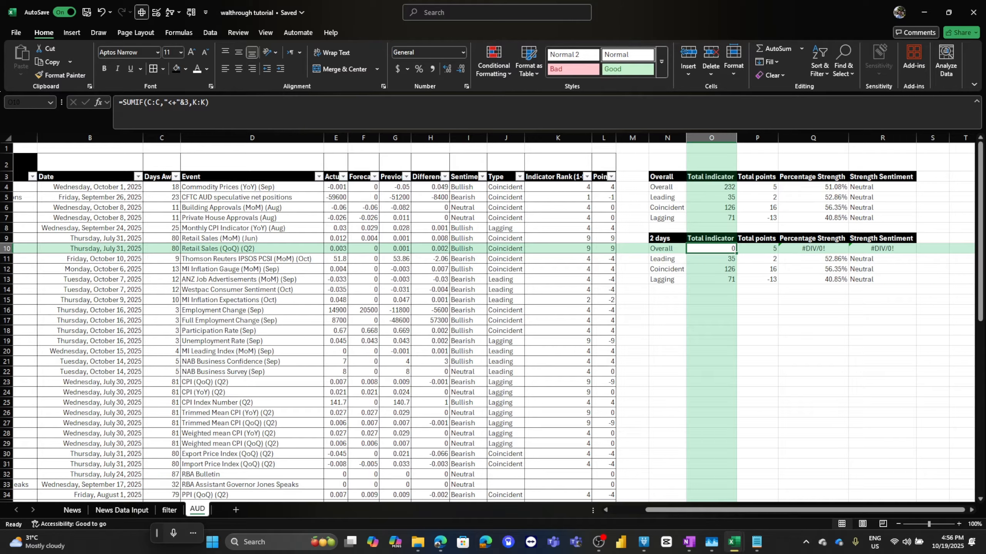
click(176, 102)
key(BackSpace)
text(=)
key(Return)
drag(164, 102, 181, 103)
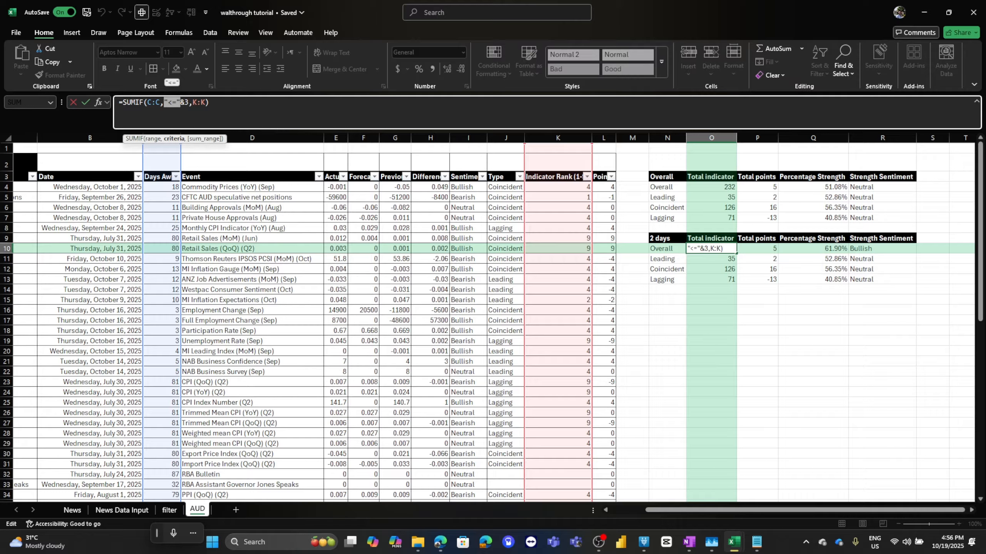
key(Return)
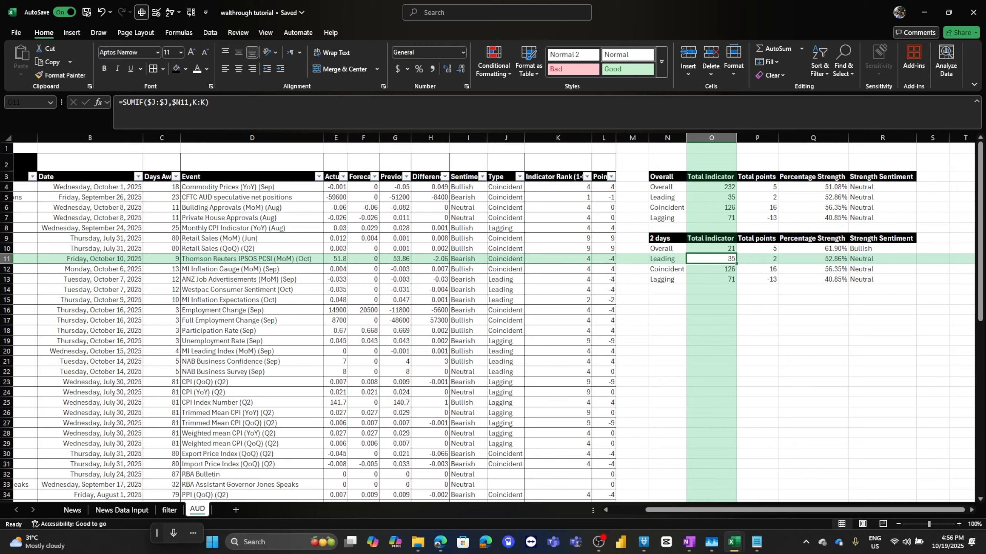
Temporarily filter Days Away to 3, select the visible Indicator Rank values to check their sum, then clear the filter.
click(164, 187)
click(176, 177)
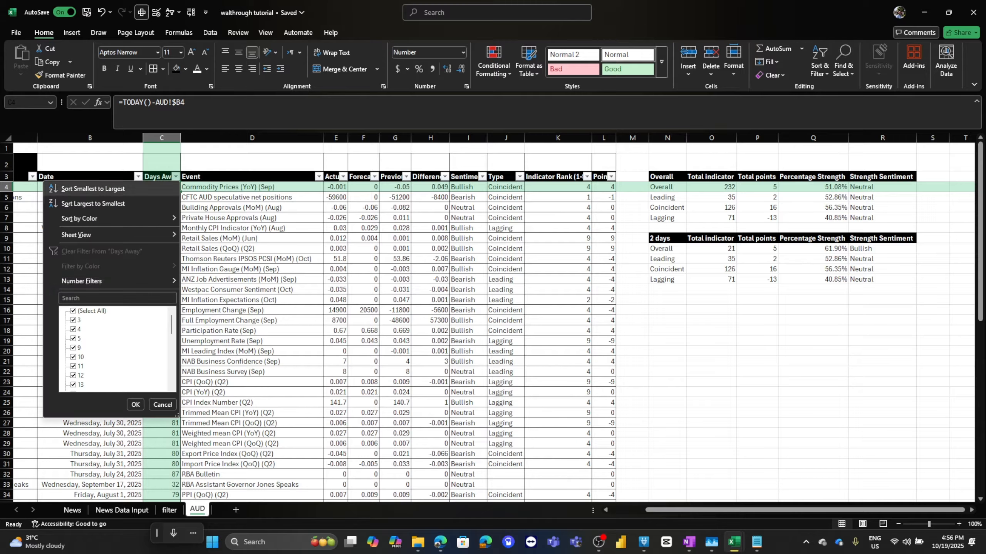
click(74, 311)
click(74, 320)
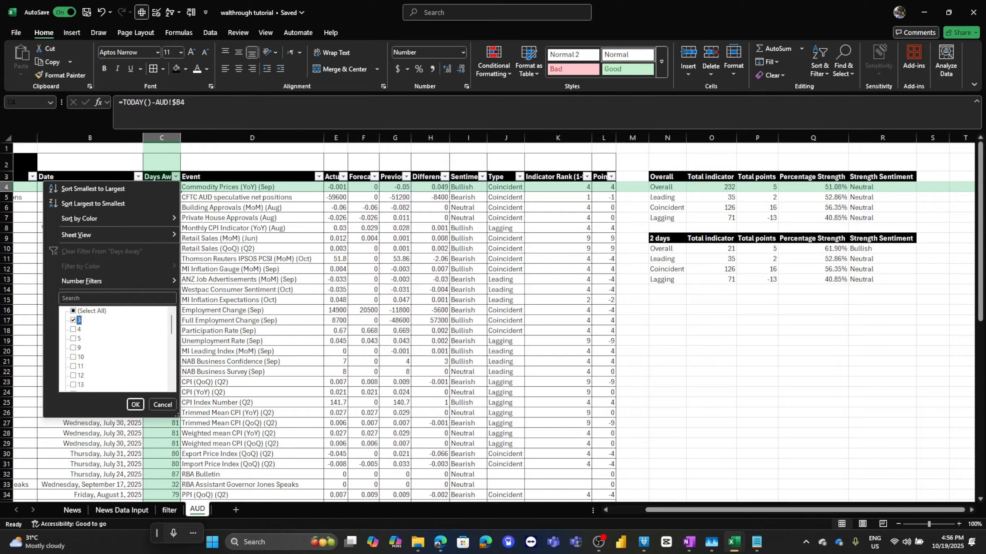
key(Return)
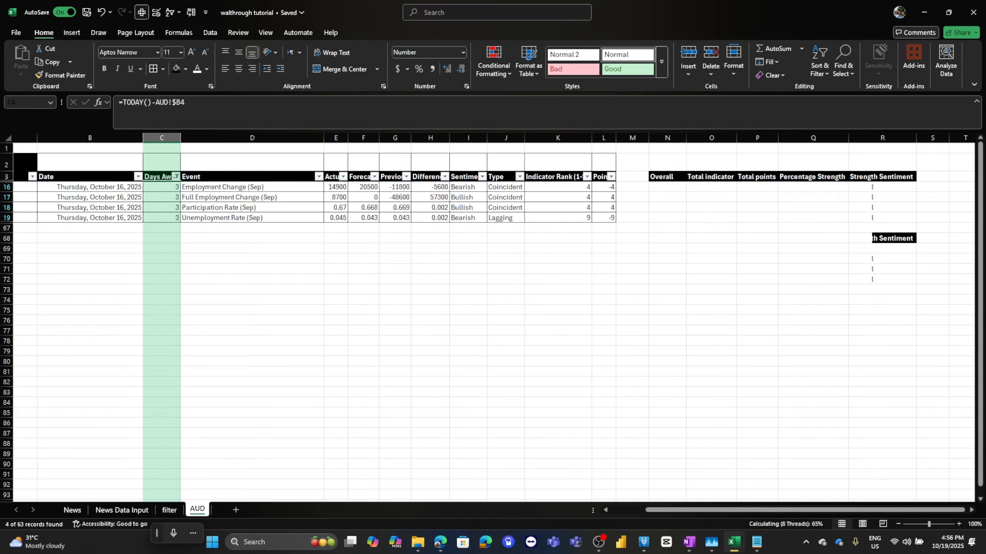
click(161, 197)
drag(557, 187, 557, 218)
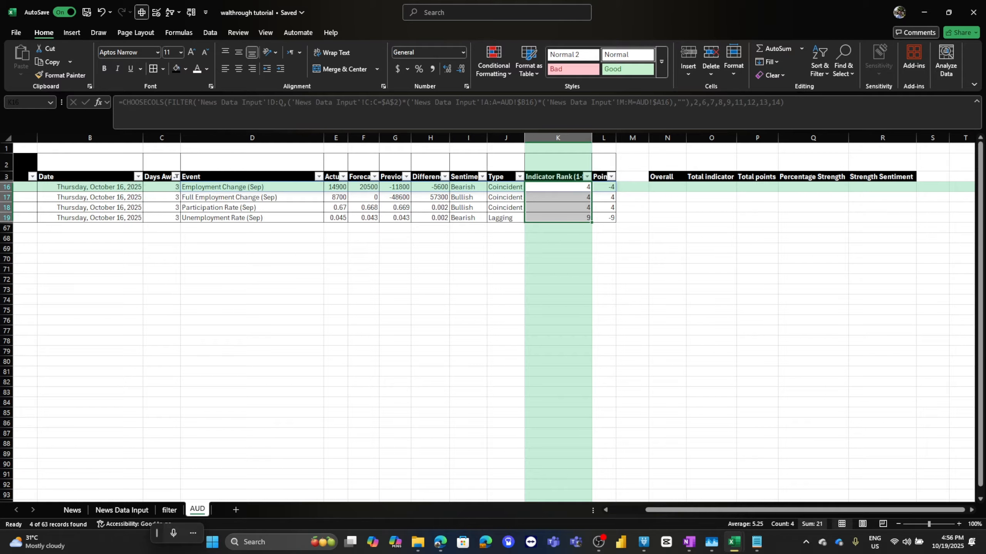
click(176, 177)
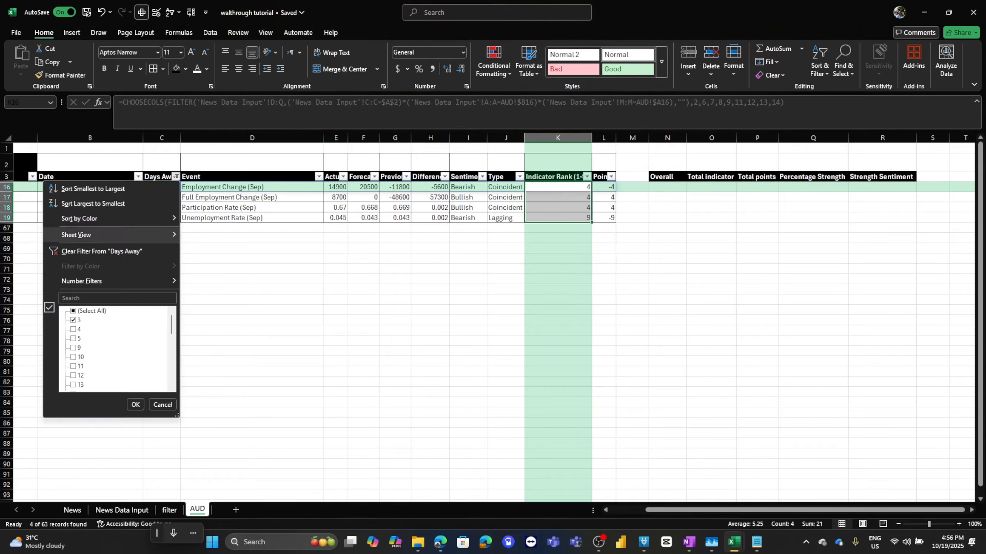
click(90, 251)
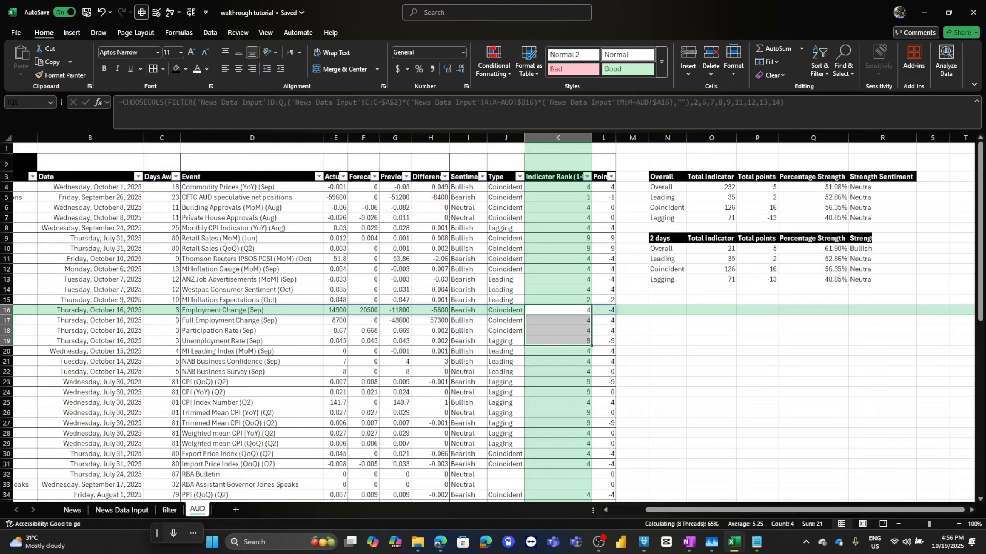
Make O10's criteria and sum ranges absolute as $C:$C and $K:$K.
click(711, 249)
click(757, 249)
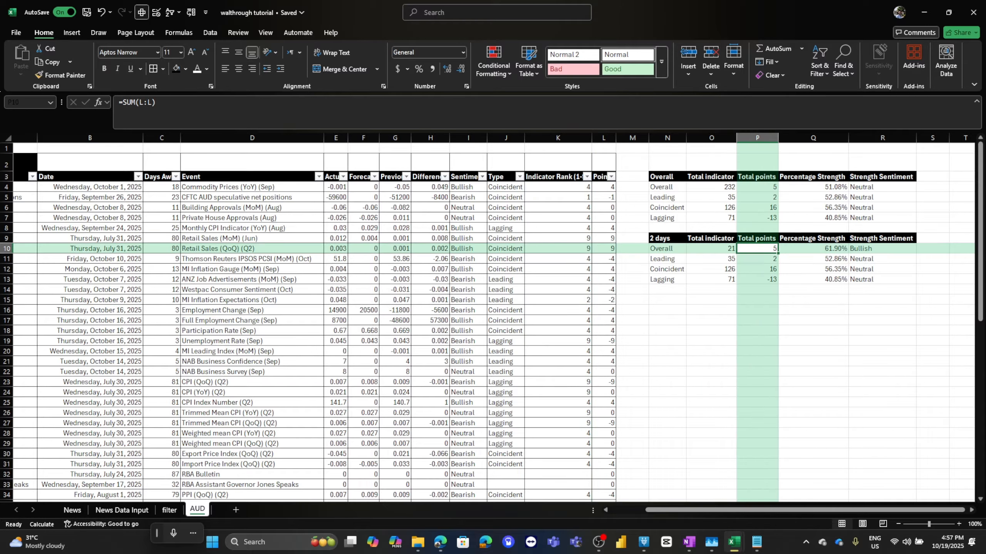
click(711, 249)
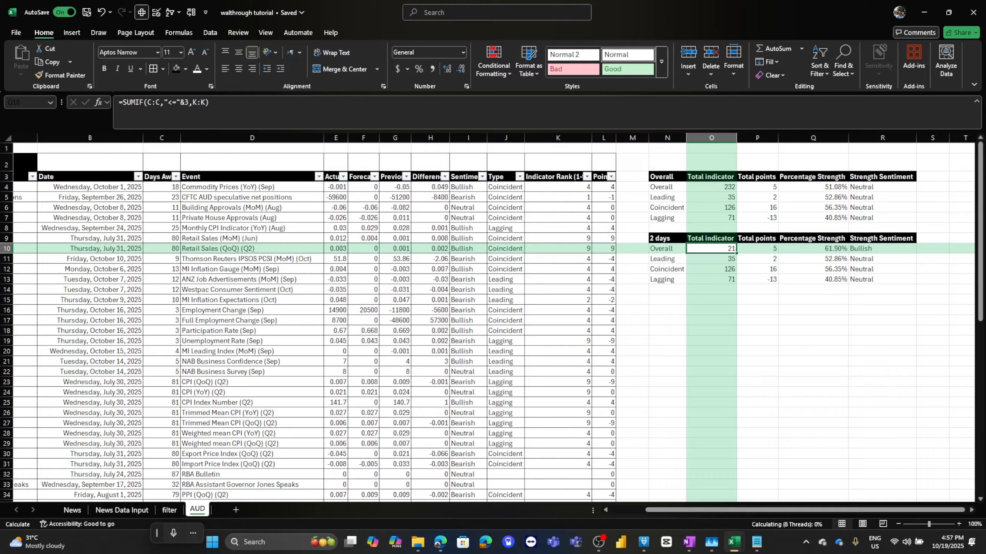
click(152, 102)
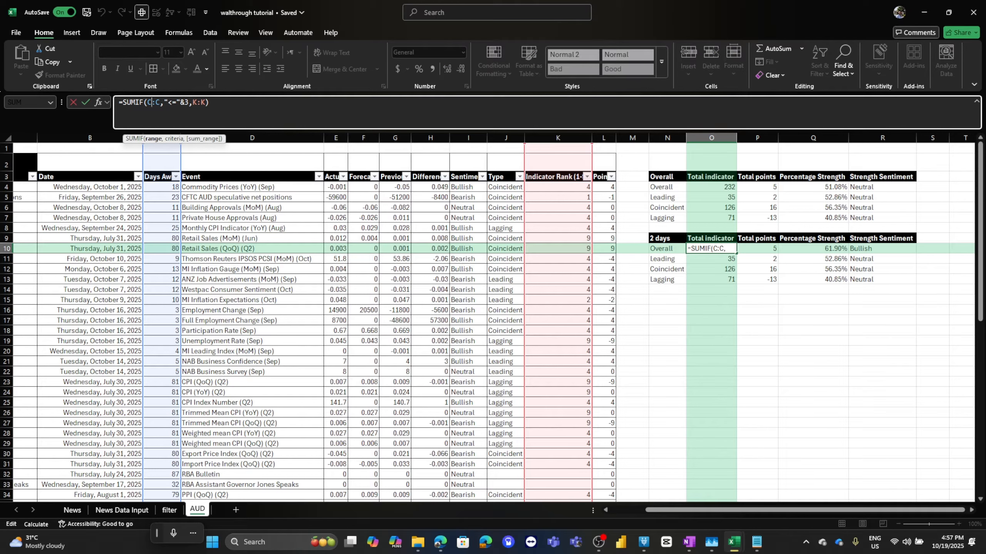
key(F4)
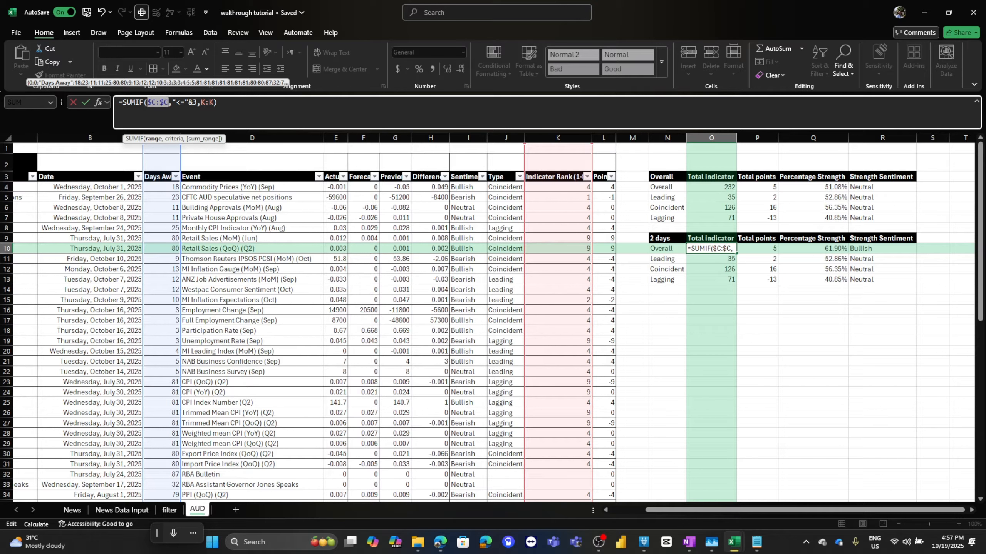
click(207, 102)
key(F4)
key(Return)
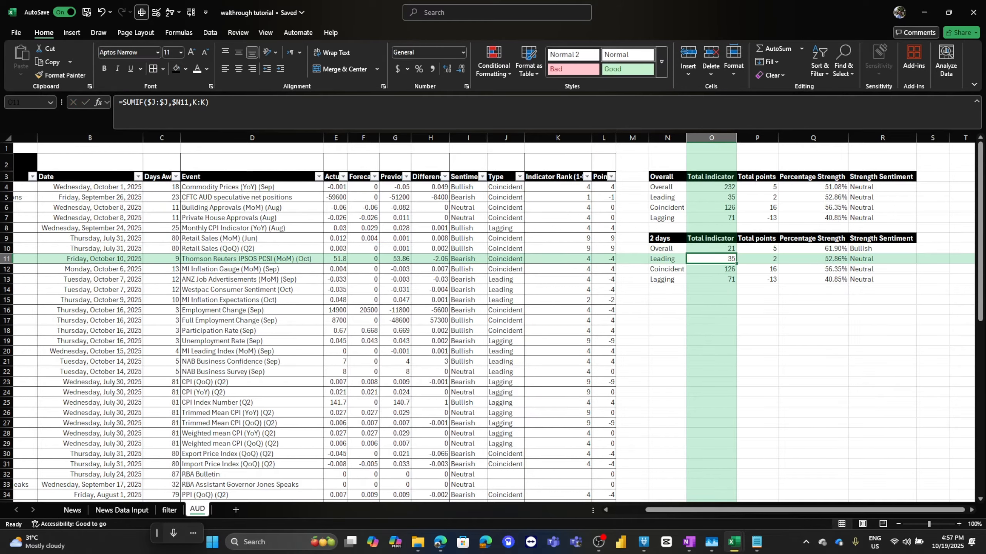
key(Up)
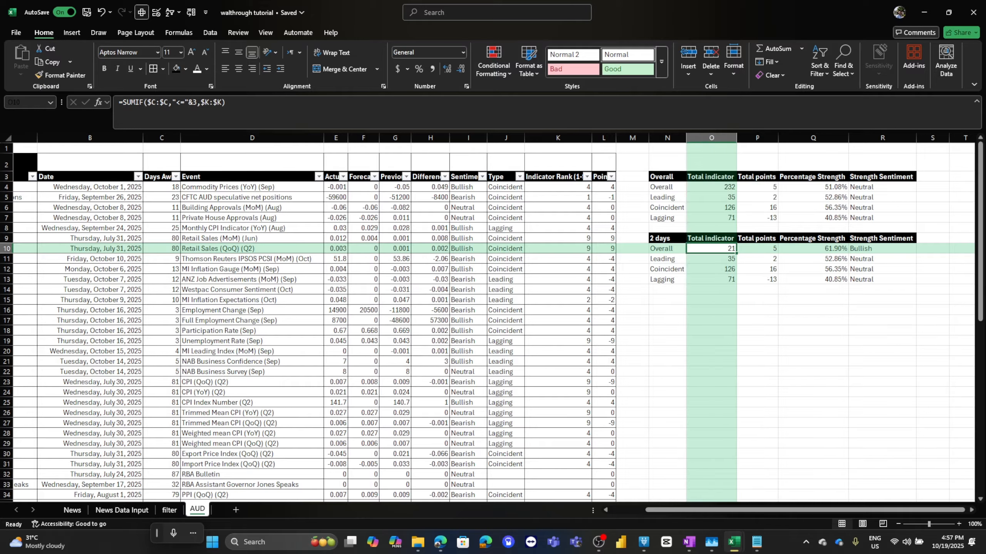
Change O10's sum range back to the relative reference K:K, keeping $C:$C absolute.
click(209, 102)
key(F4)
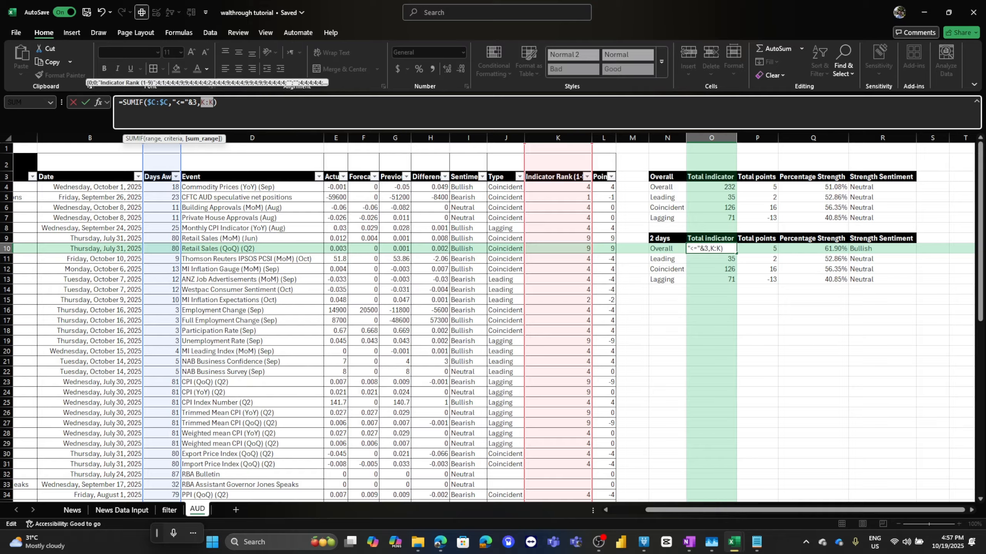
key(F4)
key(F4)
click(218, 102)
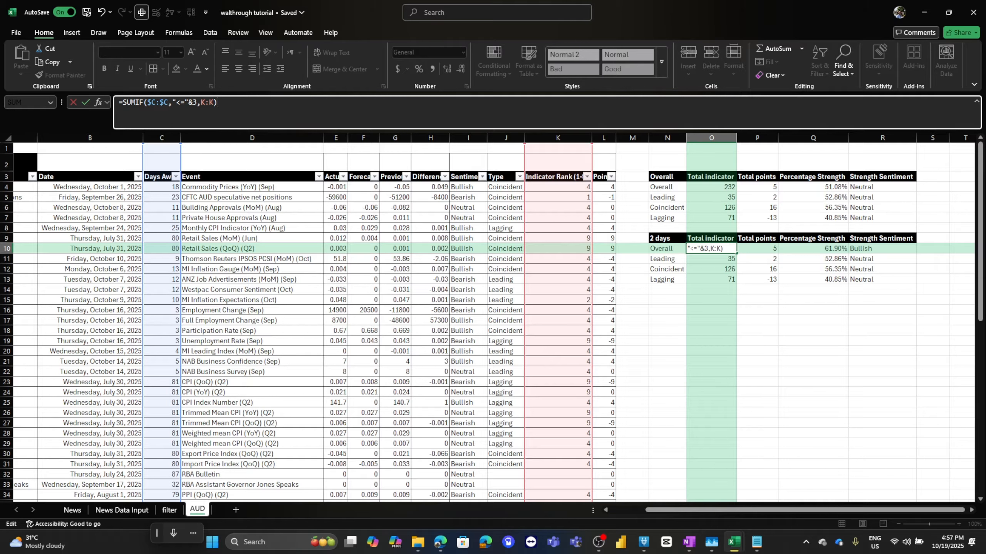
key(Return)
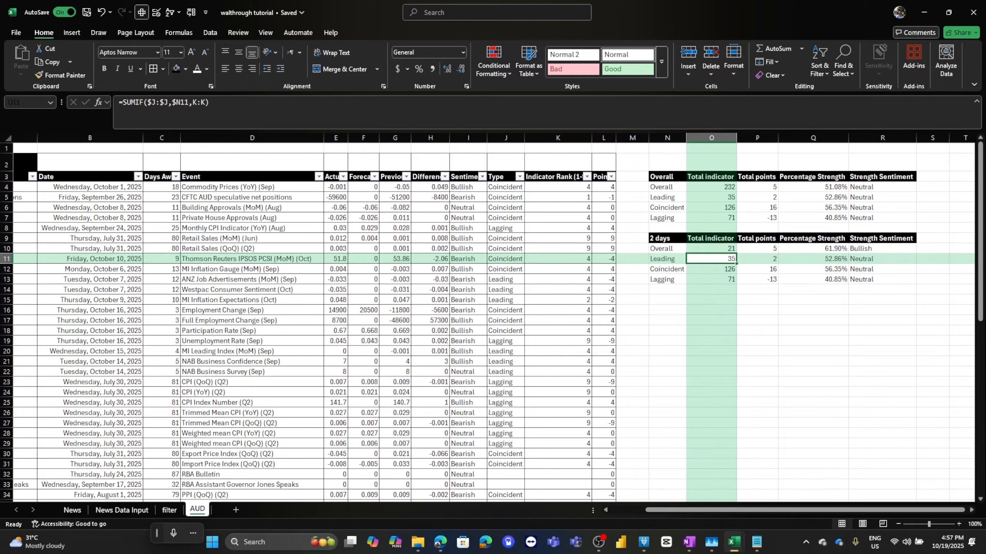
Fill O10's formula across into P10 for the 2-day total points.
click(711, 248)
drag(736, 253, 775, 253)
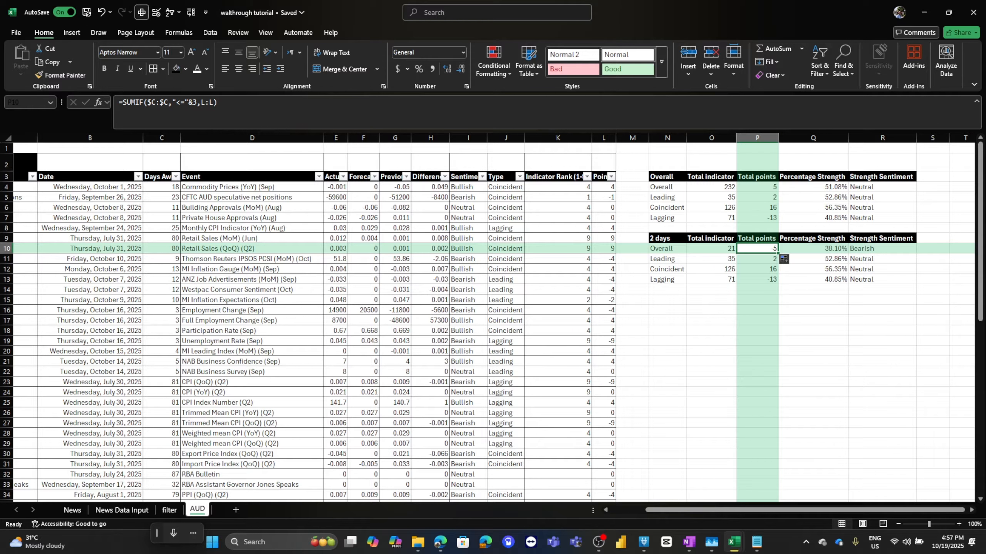
click(883, 249)
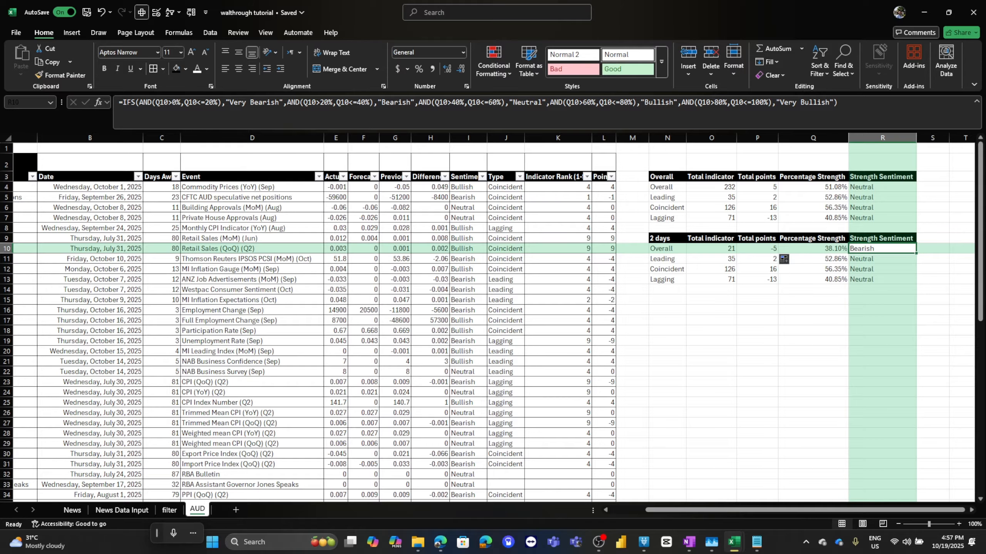
Start rewriting O11's formula as a SUMIFS with $L:$L as the sum range.
click(711, 260)
key(F2)
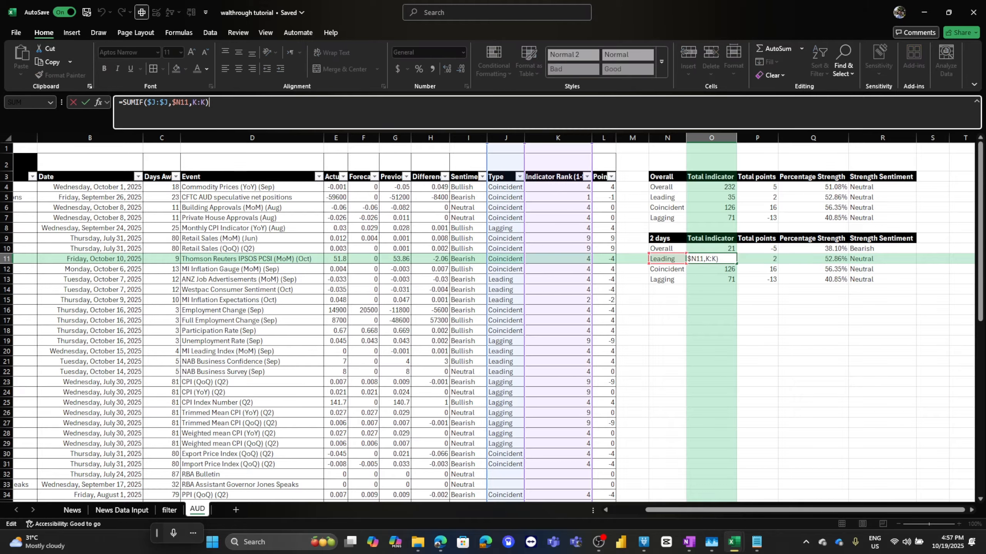
click(143, 102)
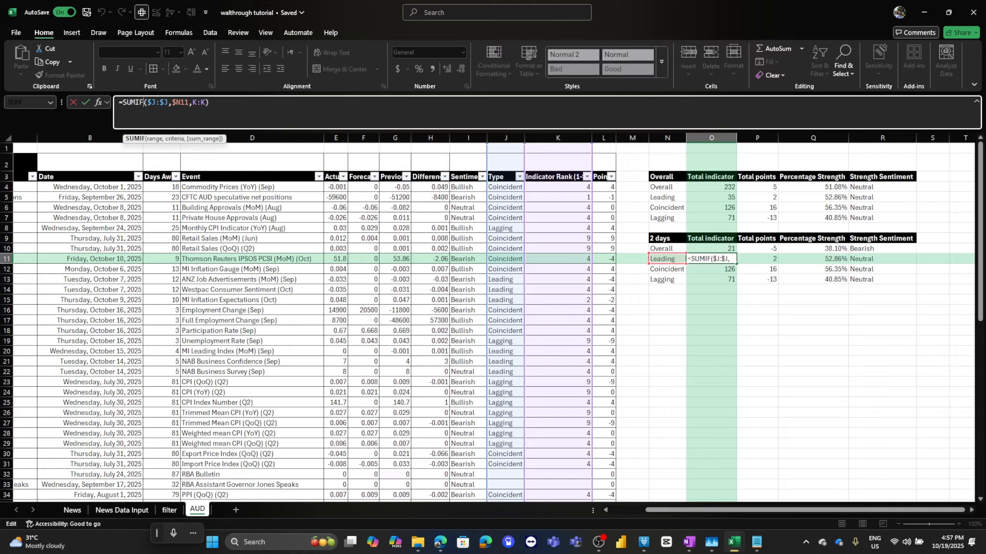
text(s)
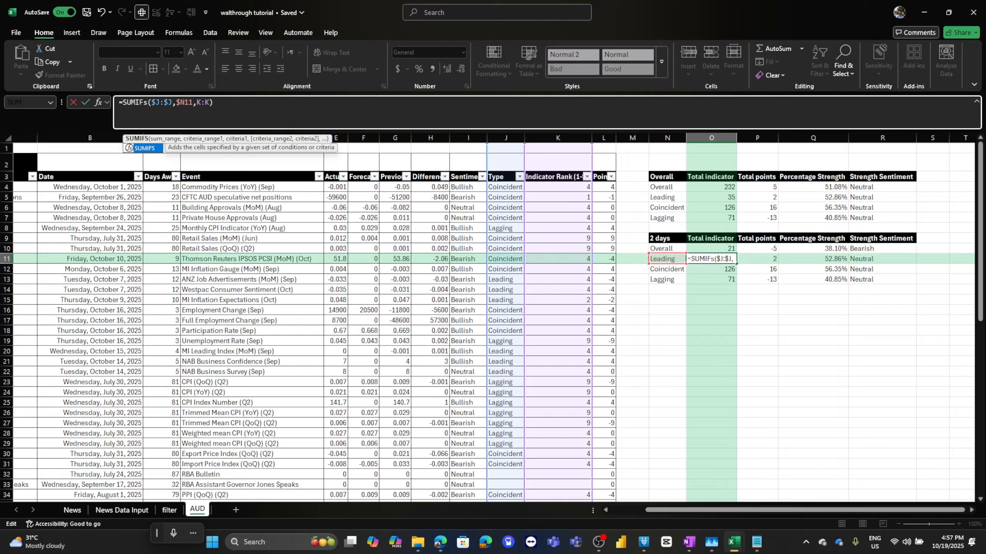
drag(151, 102, 214, 102)
key(BackSpace)
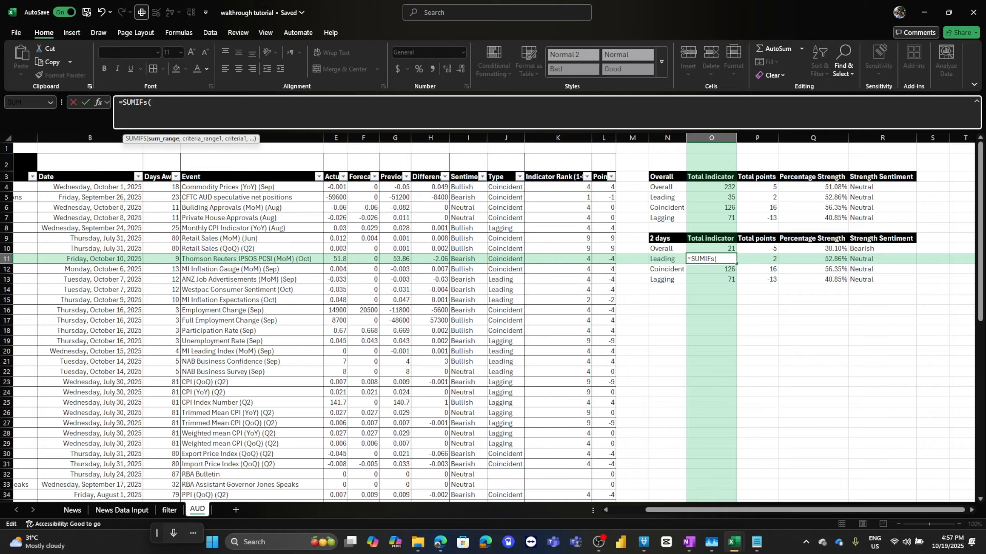
click(603, 137)
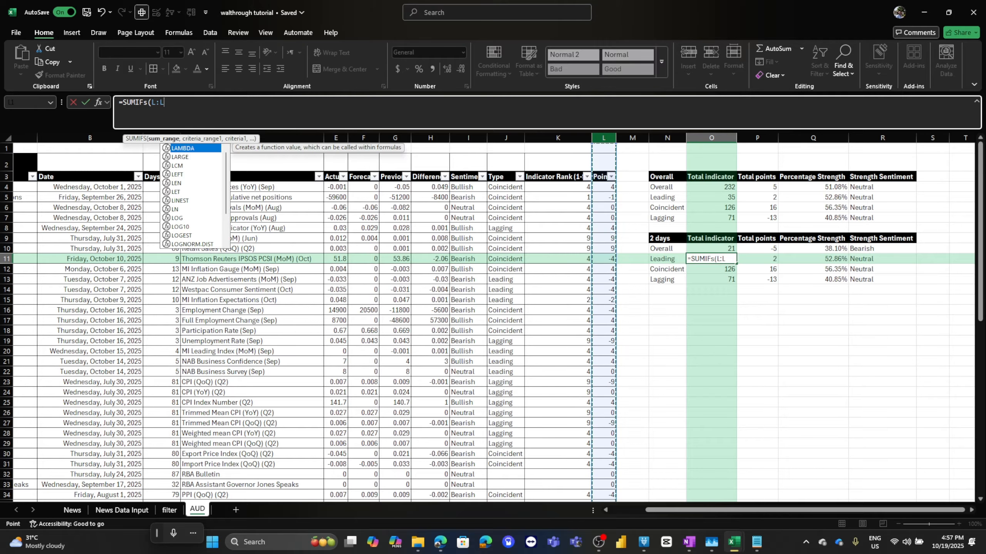
key(F4)
text(,)
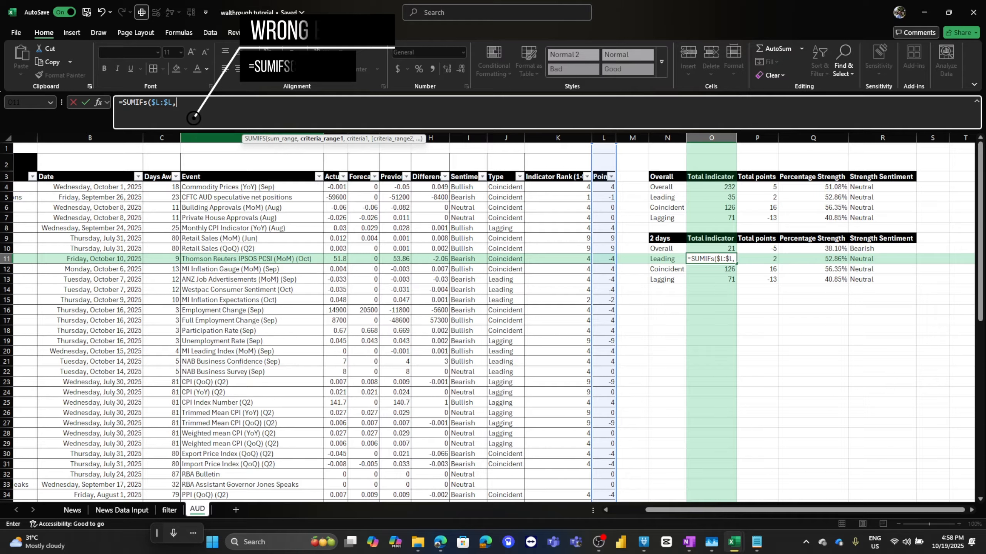
Add criteria $C:$C with "<="&3 and $J:$J with $N11 to O11's SUMIFS and enter it.
click(161, 137)
key(F4)
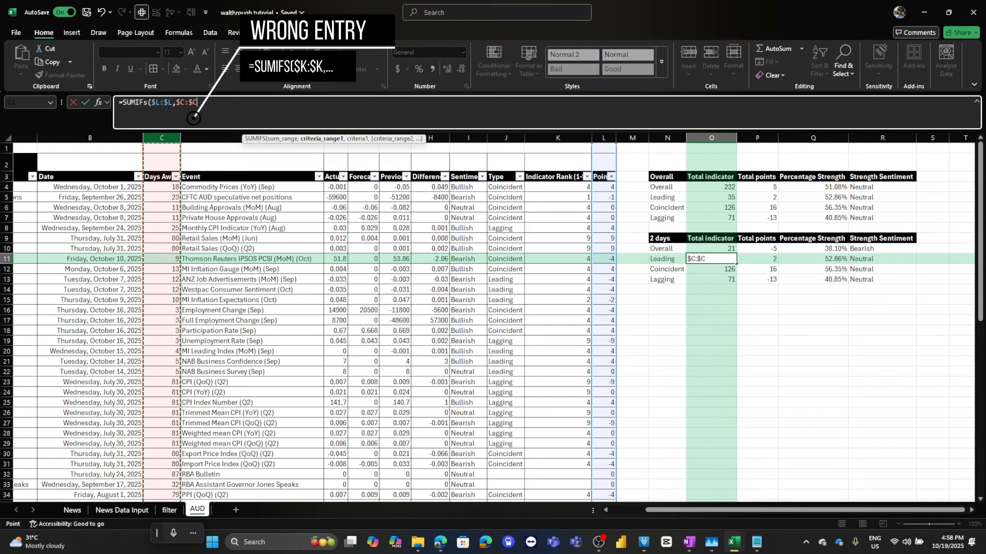
text(,)
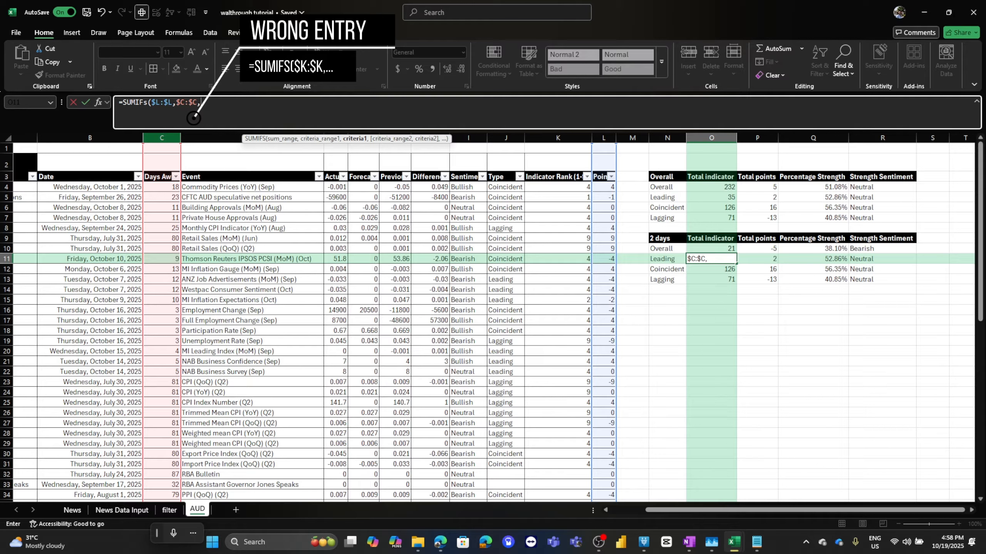
text("<)
text(=)
text(")
text(&)
text(2)
text(,)
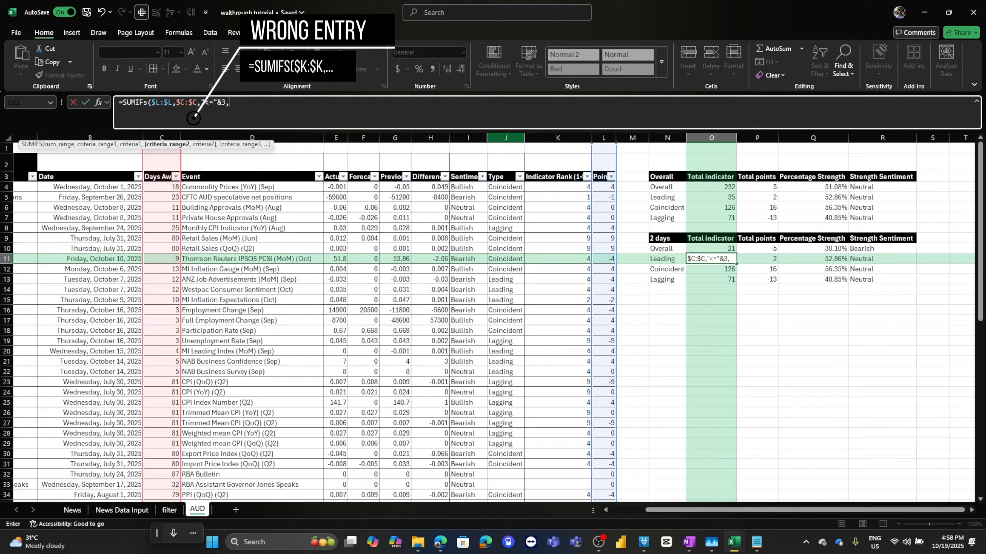
click(506, 137)
key(F4)
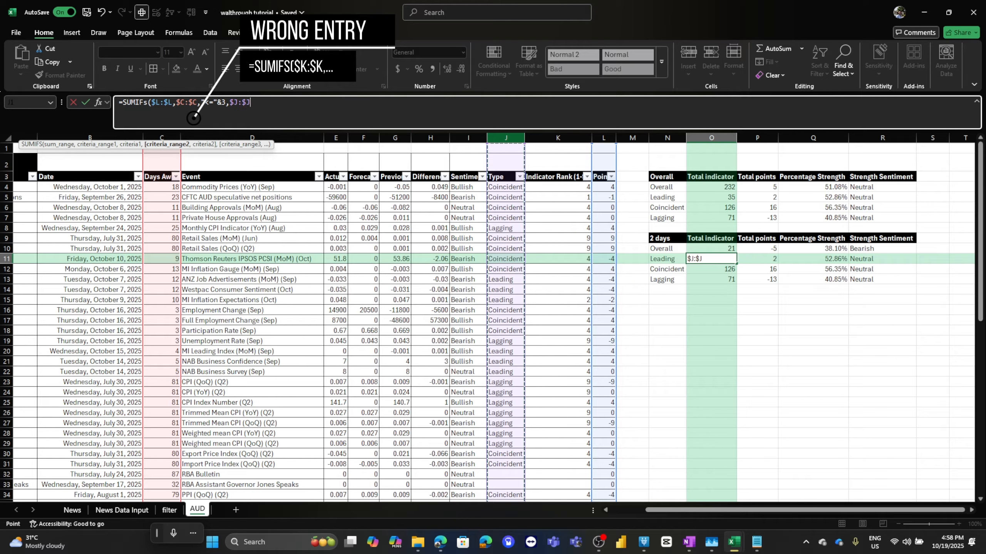
text(,)
key(Left)
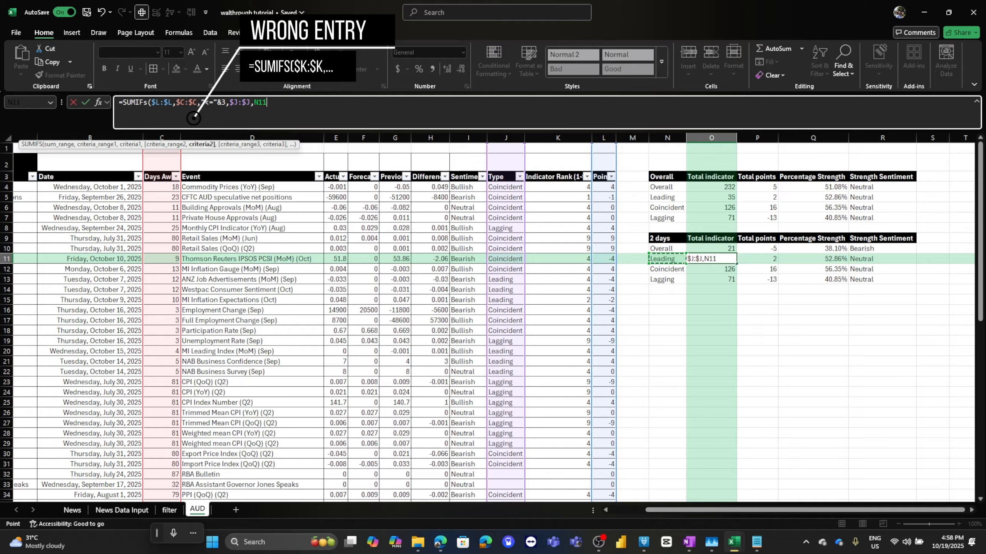
key(F4)
key(F4)
key(F4)
text())
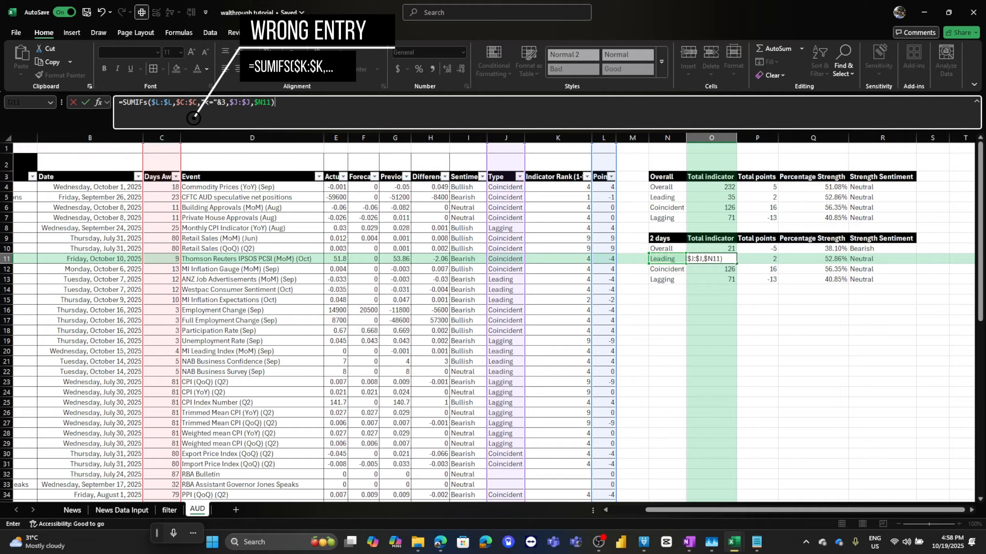
key(Return)
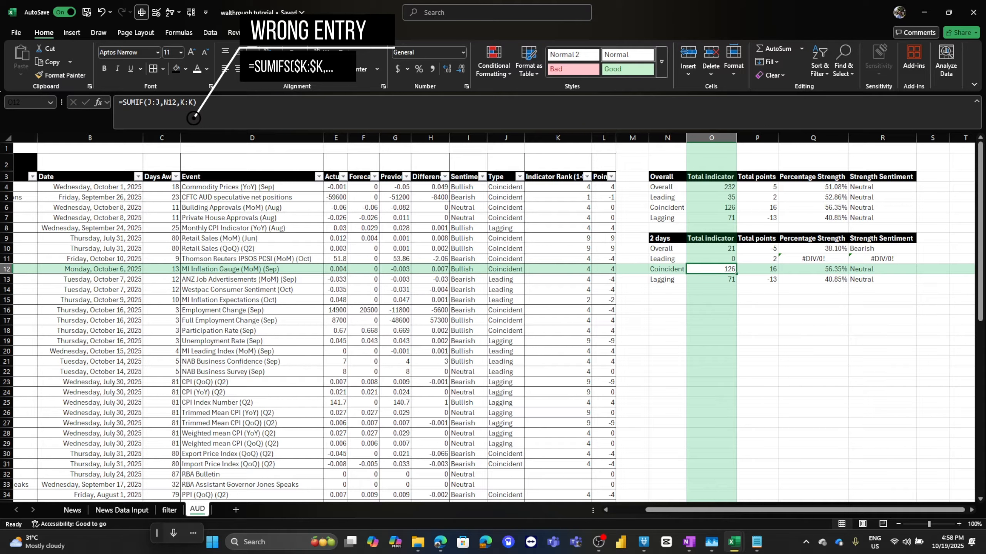
Fill O11's formula across and down through P13.
click(710, 260)
drag(736, 264, 777, 284)
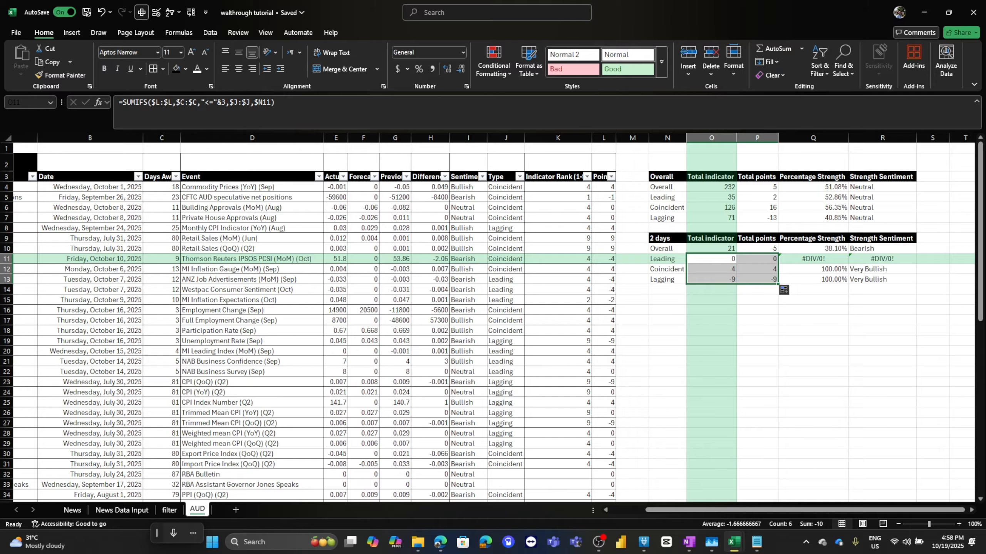
Temporarily filter Days Away to 3 to check the recent rows, then undo the filter.
click(714, 259)
click(176, 177)
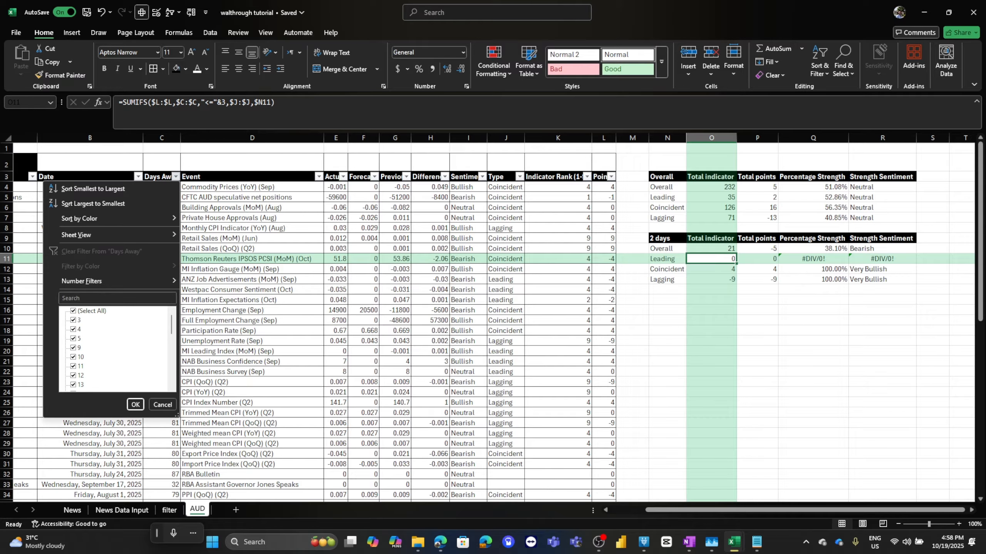
click(74, 311)
click(73, 321)
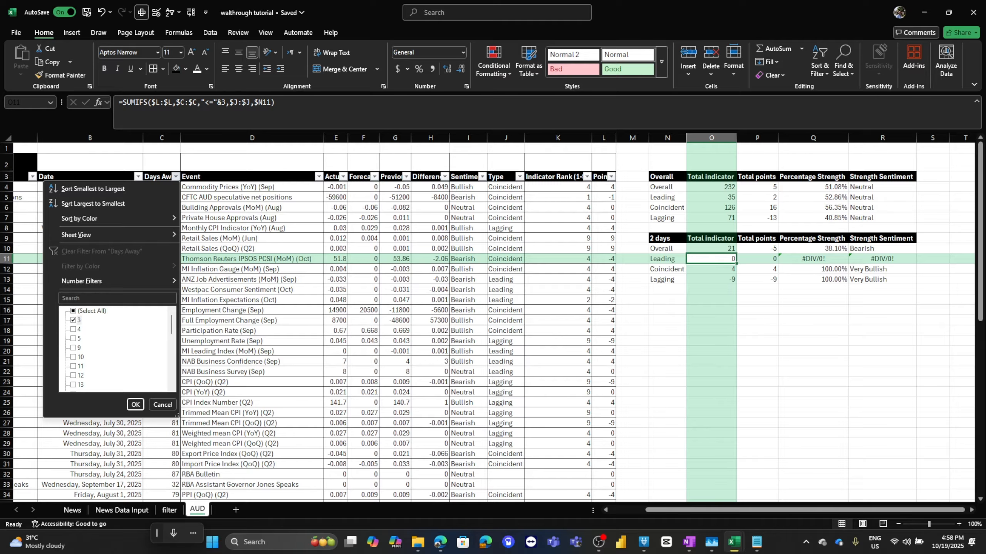
key(Return)
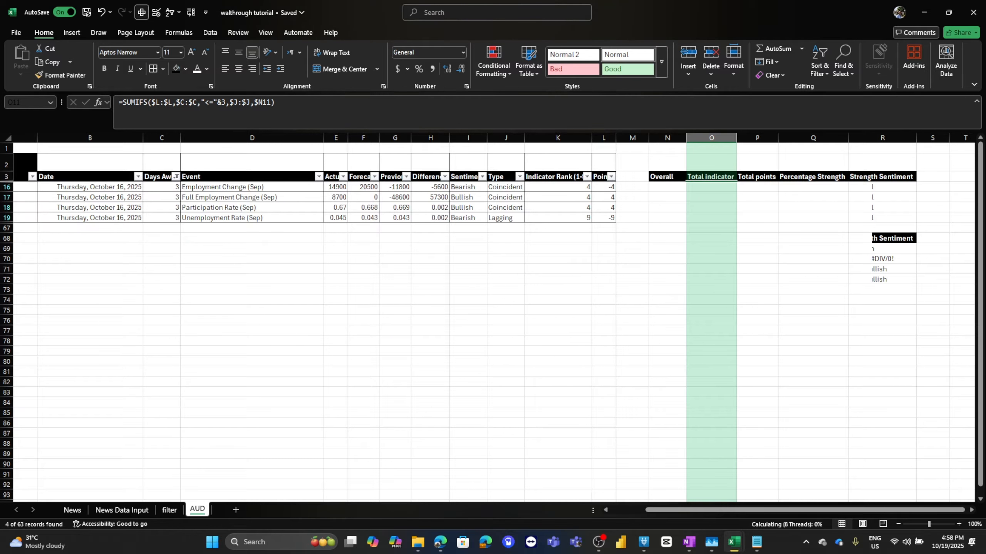
drag(506, 188, 505, 197)
key(ctrl+z)
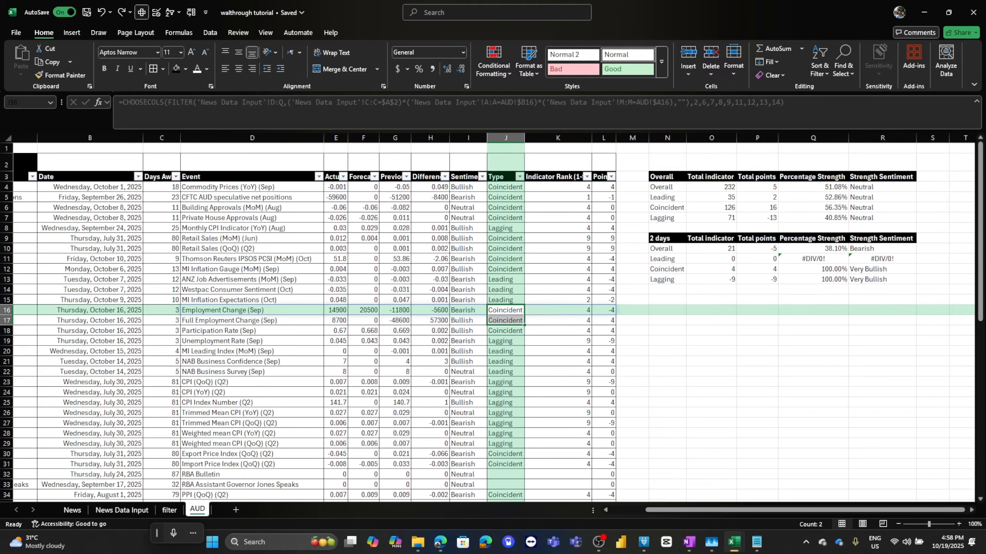
Wrap the division in Q11's LET formula in IFERROR so errors return 50%.
click(712, 259)
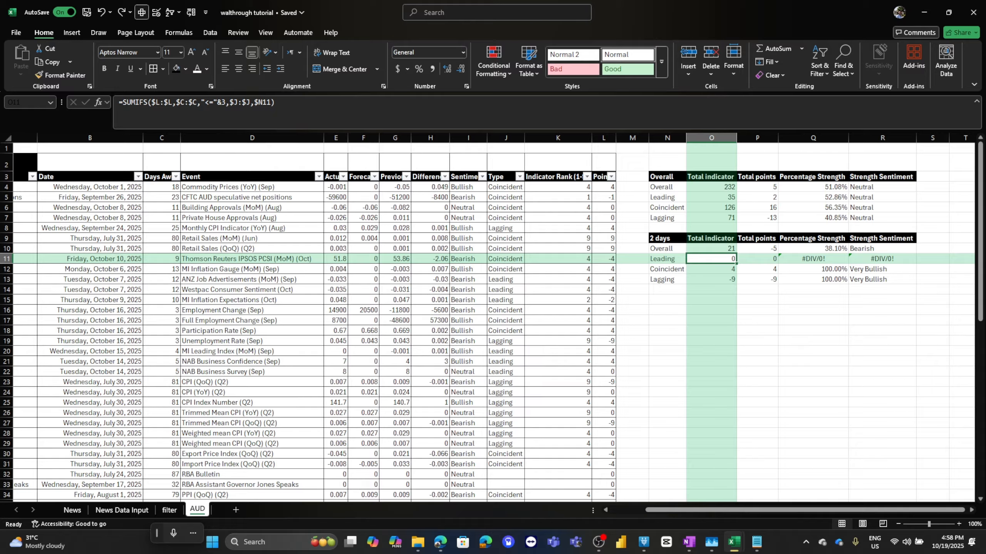
click(813, 259)
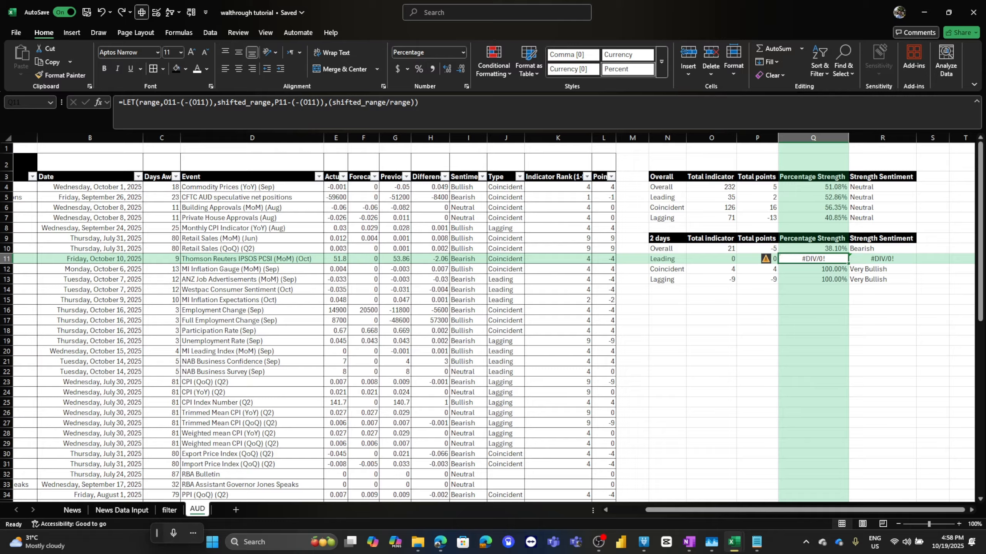
drag(813, 259, 882, 259)
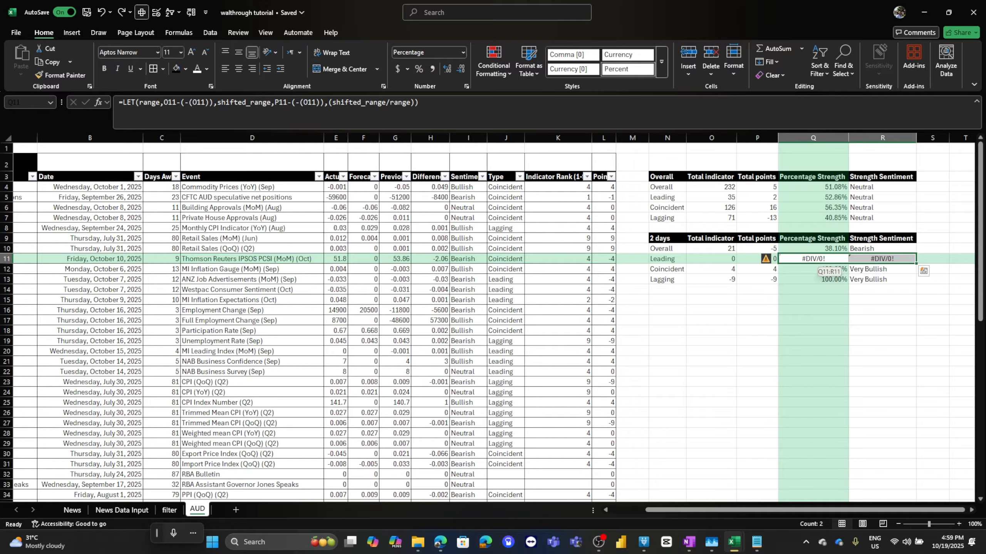
click(813, 260)
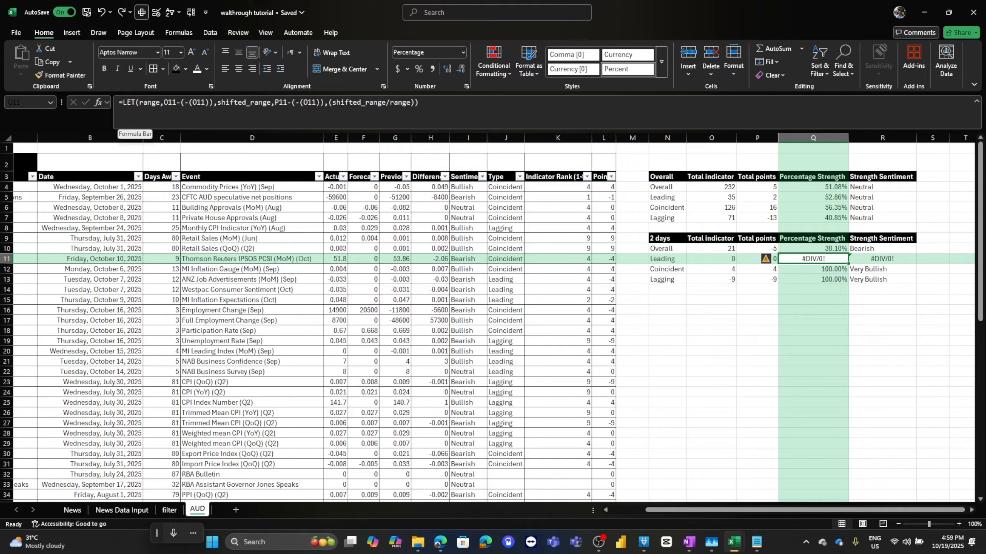
click(329, 103)
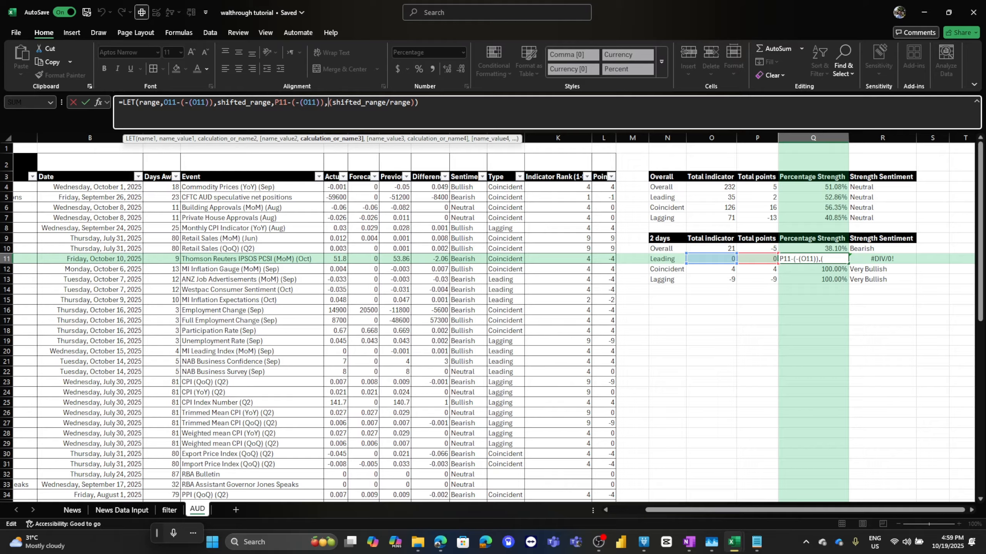
text(if)
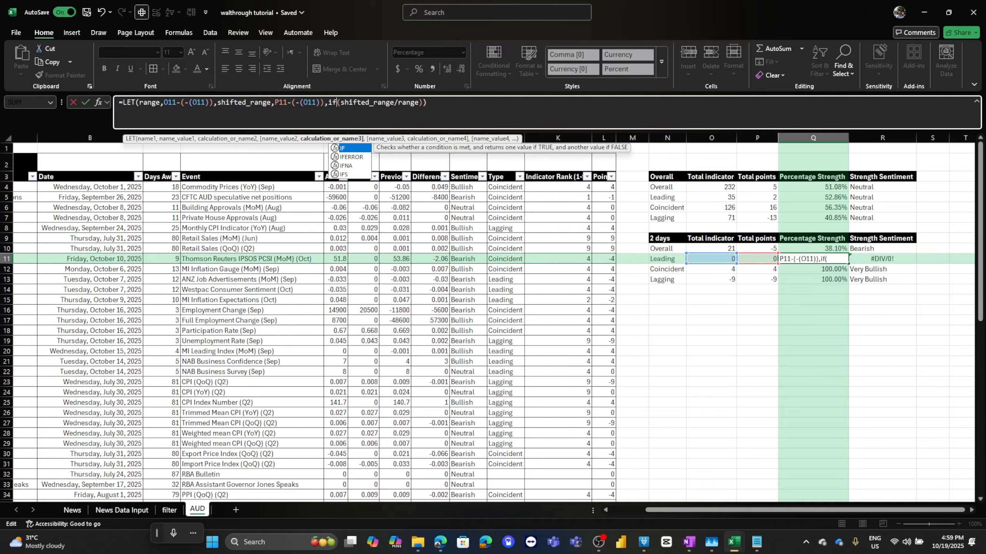
text(error)
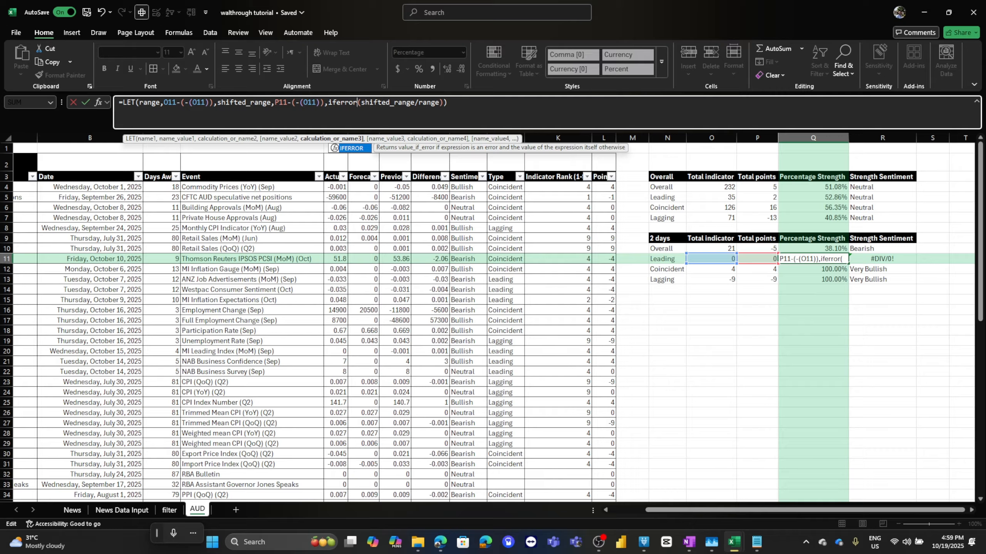
text(()
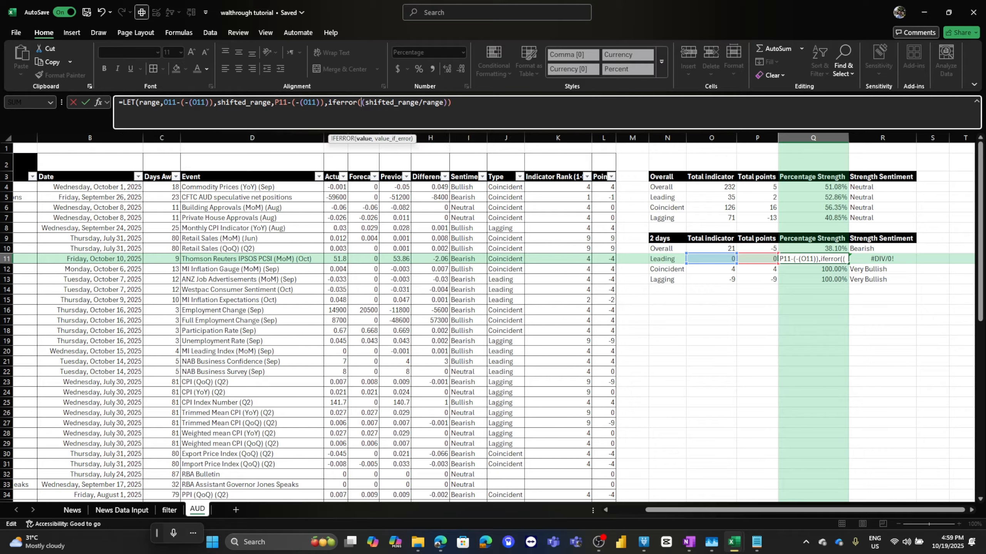
key(End)
key(Right)
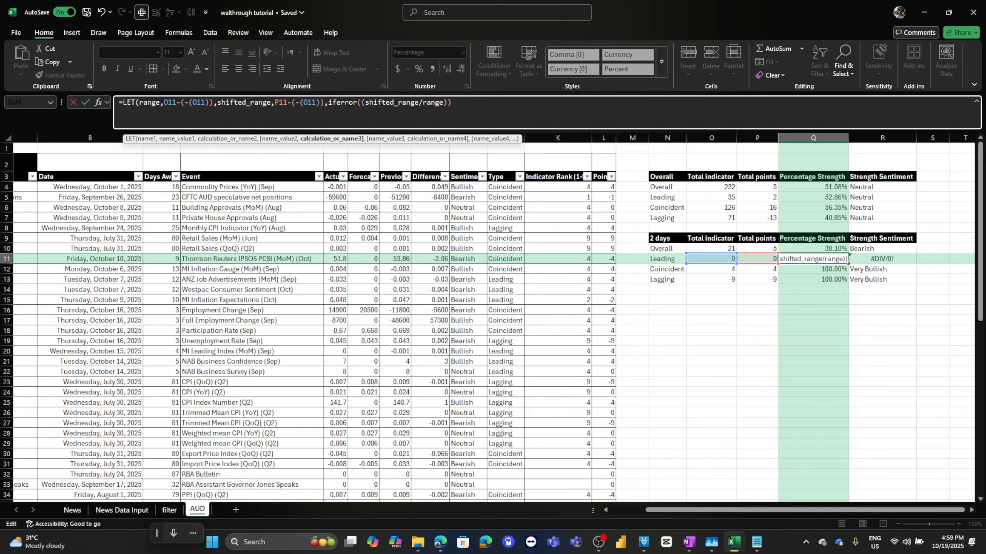
text(,)
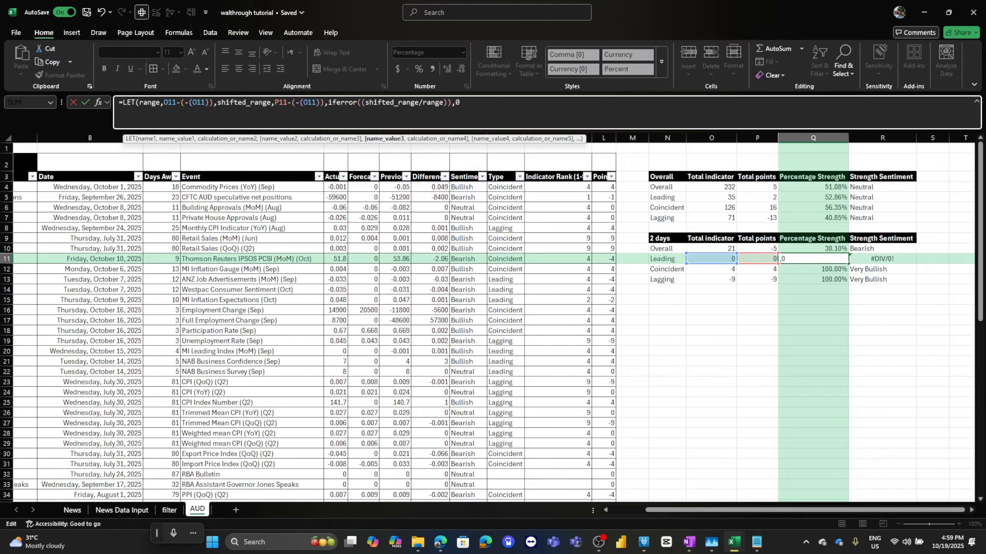
text(50%))
key(Return)
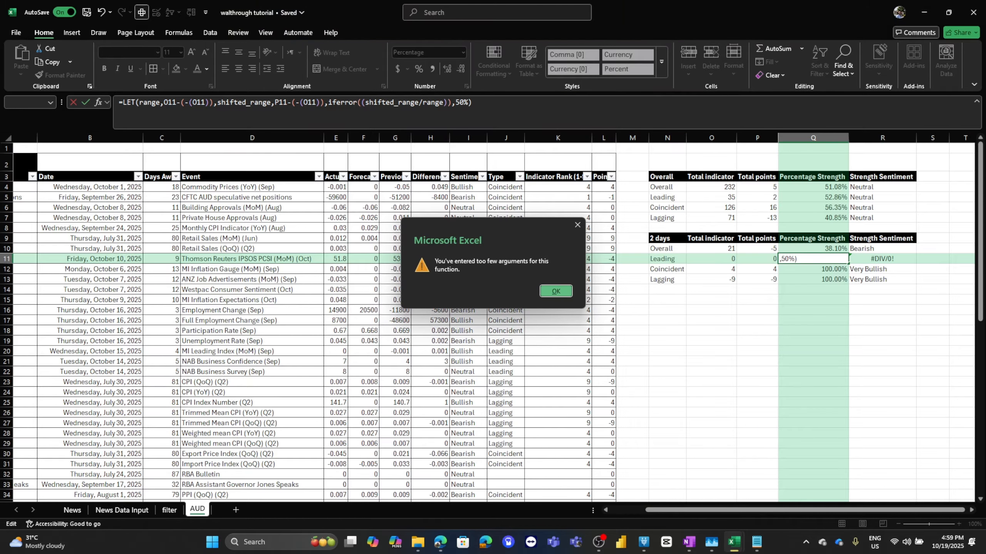
key(Return)
key(BackSpace)
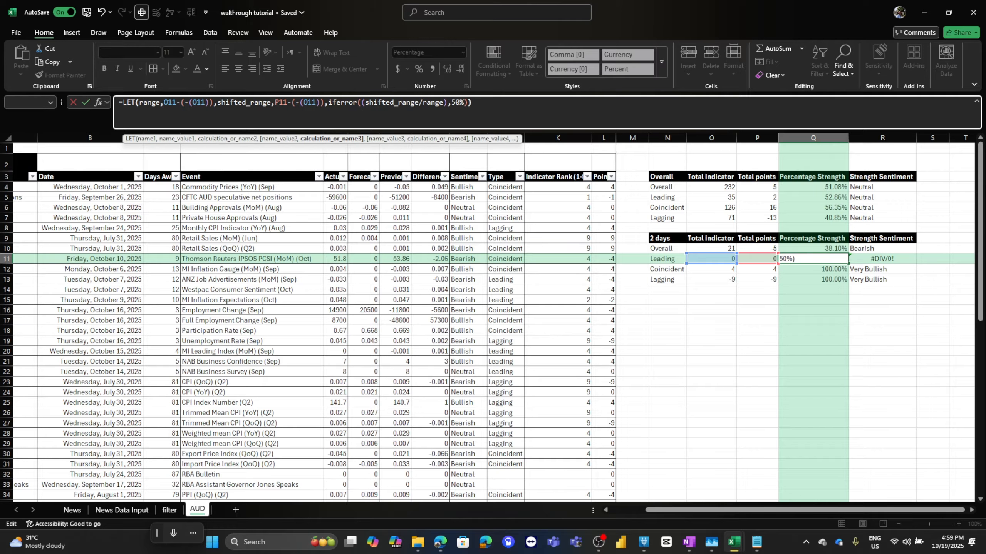
key(Return)
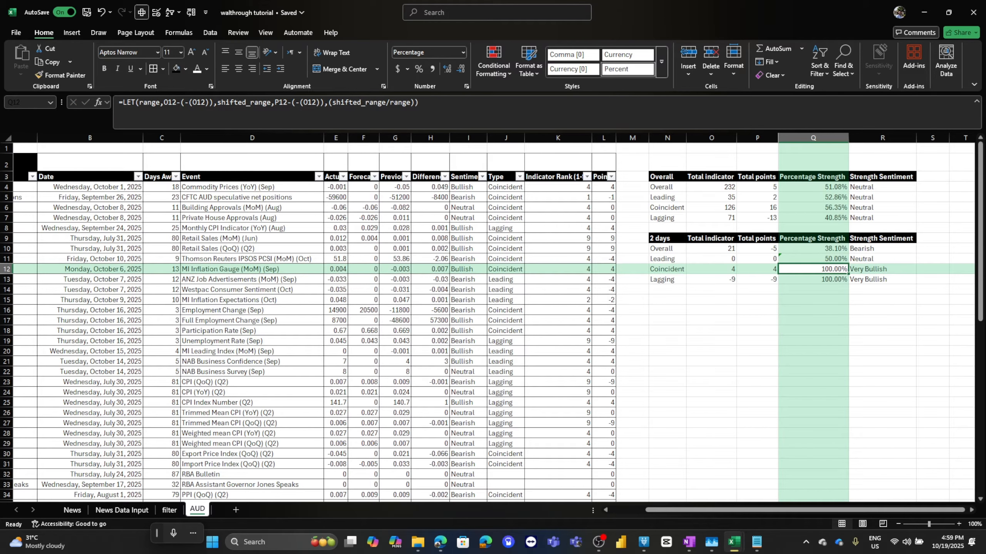
Fill Q11's updated percentage strength formula up into Q10.
click(812, 259)
drag(848, 264, 834, 249)
click(823, 248)
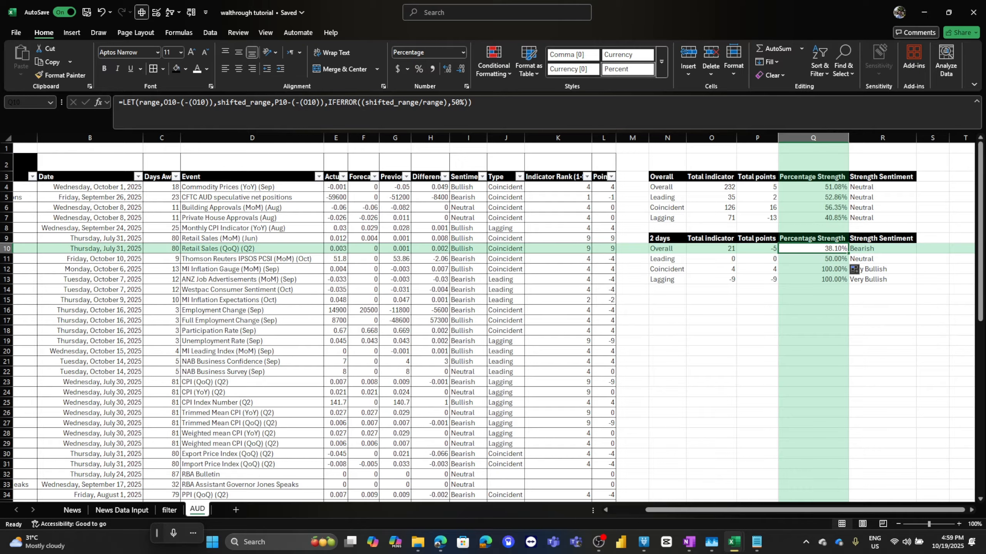
Copy Q10's formula into Q7 and fill it up through Q4 in the overall table.
key(ctrl+c)
click(813, 218)
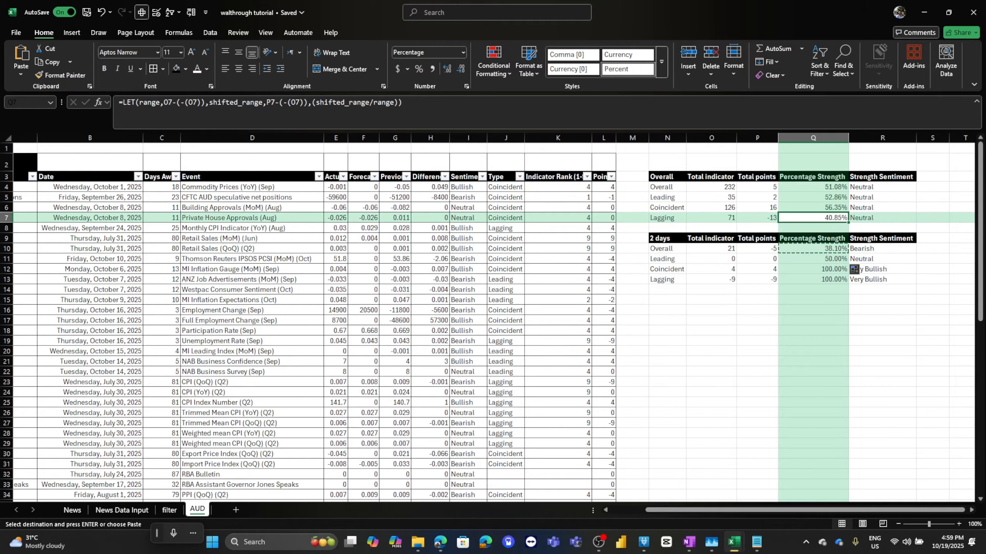
key(ctrl+v)
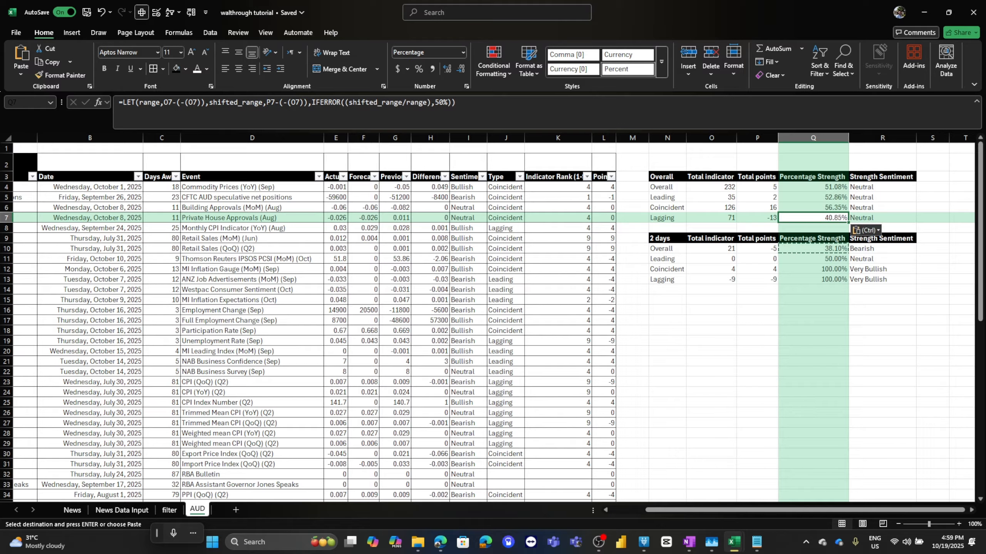
drag(849, 223, 769, 188)
click(556, 291)
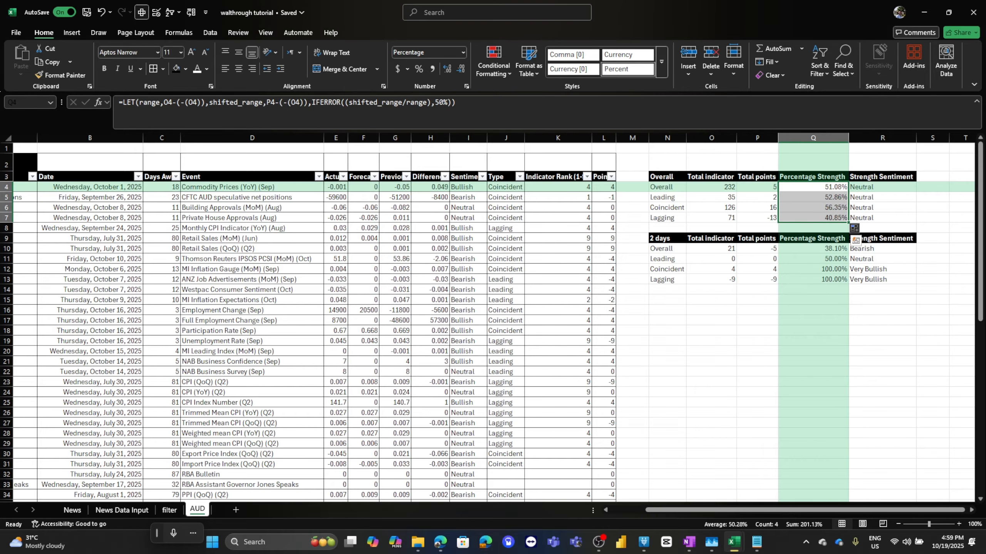
click(757, 207)
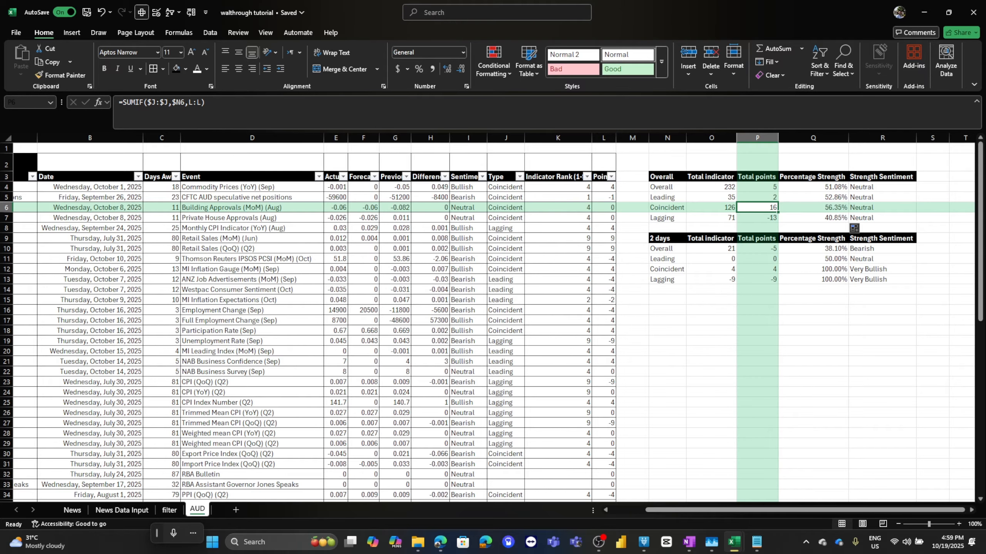
Highlight Sentiment column cells containing Bearish with light red fill and dark red text.
scroll(494, 317, left, 3)
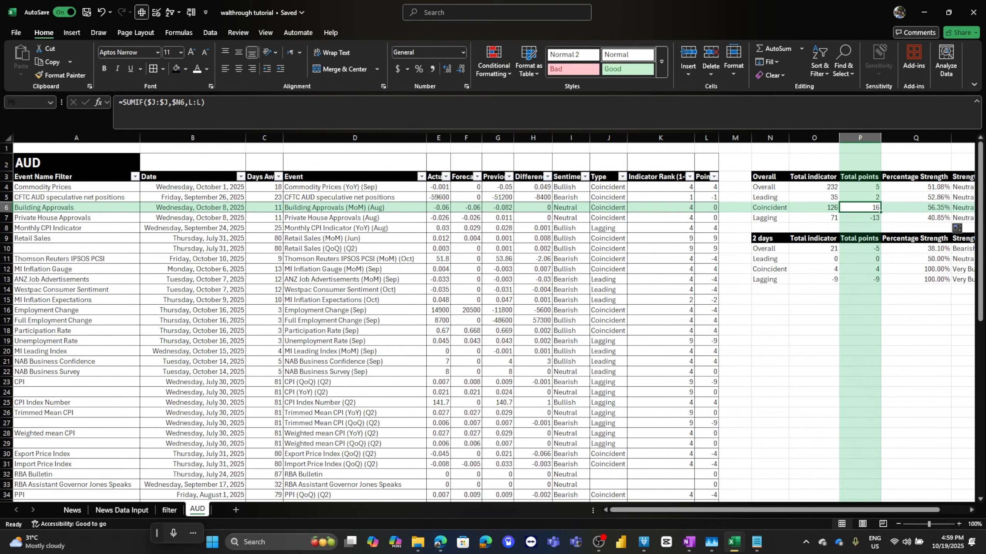
scroll(494, 317, right, 3)
scroll(493, 317, left, 3)
click(571, 187)
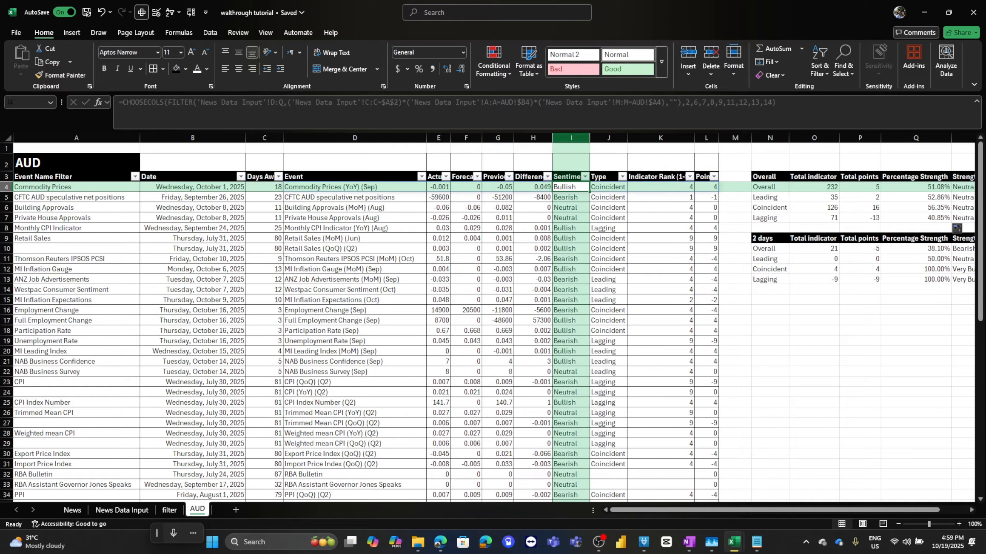
click(571, 137)
click(493, 65)
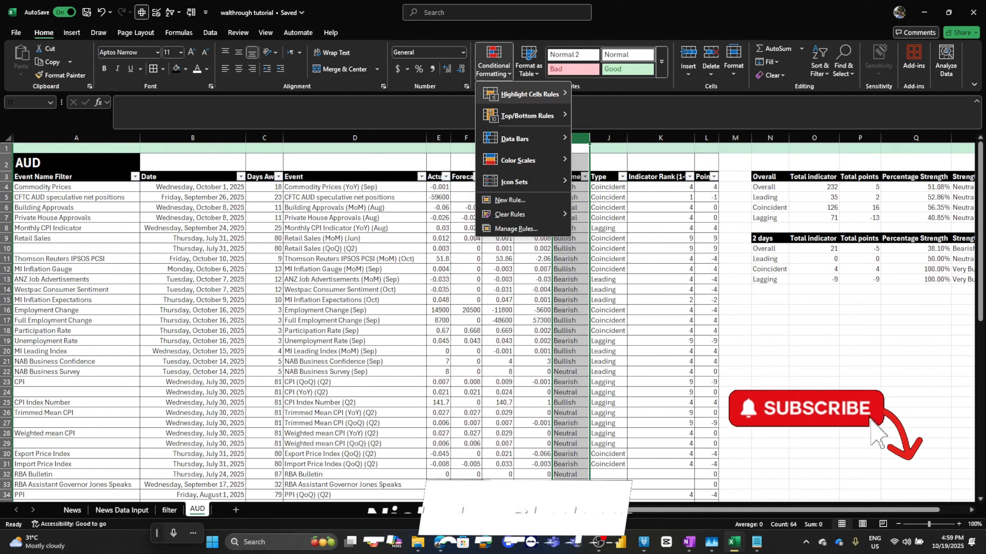
mouse_move(529, 94)
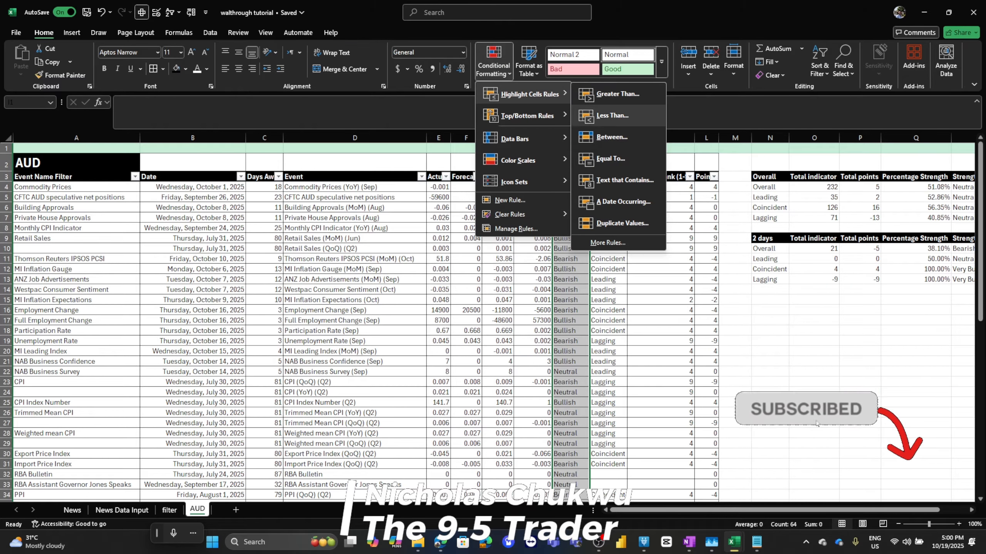
click(624, 180)
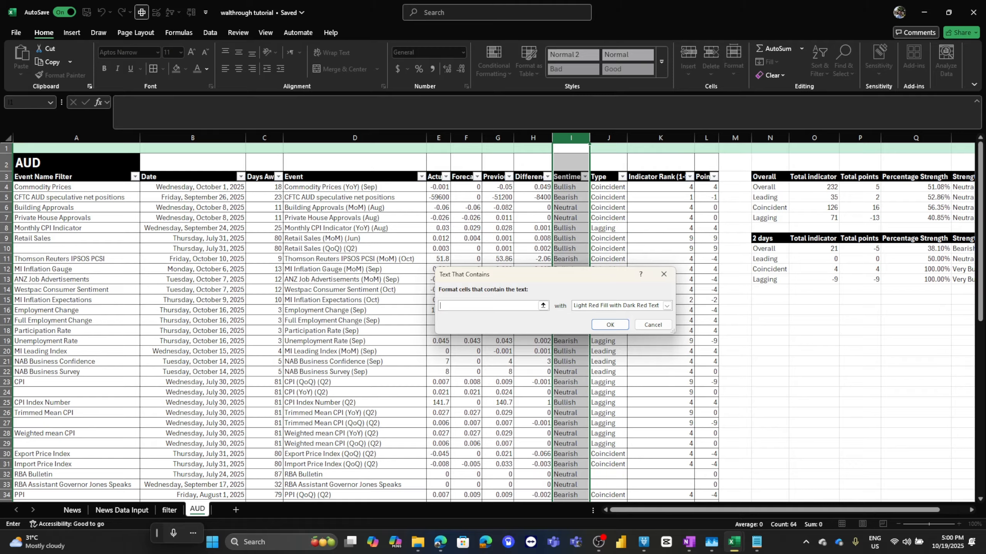
text(Bearish)
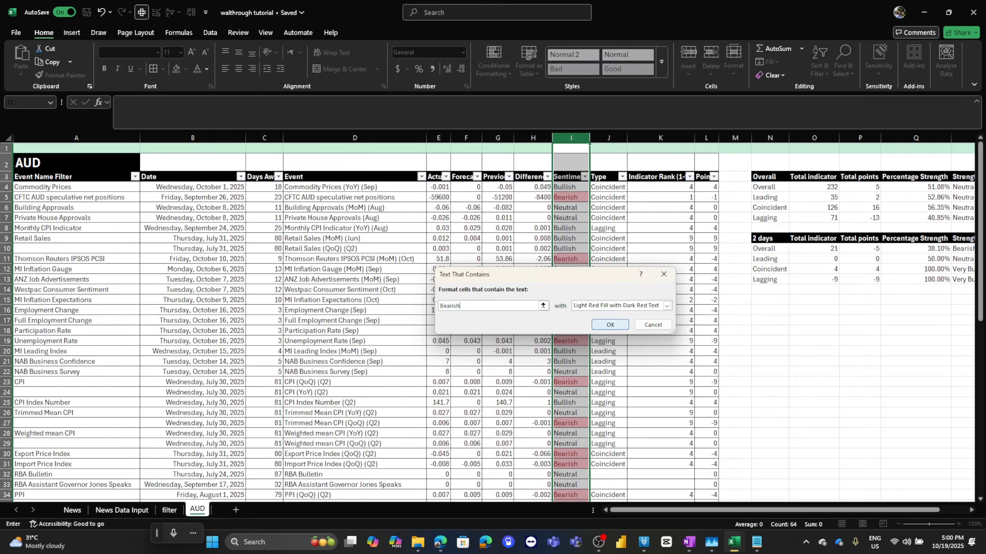
click(610, 324)
Highlight Sentiment column cells containing Bullish with green fill and dark green text.
click(494, 62)
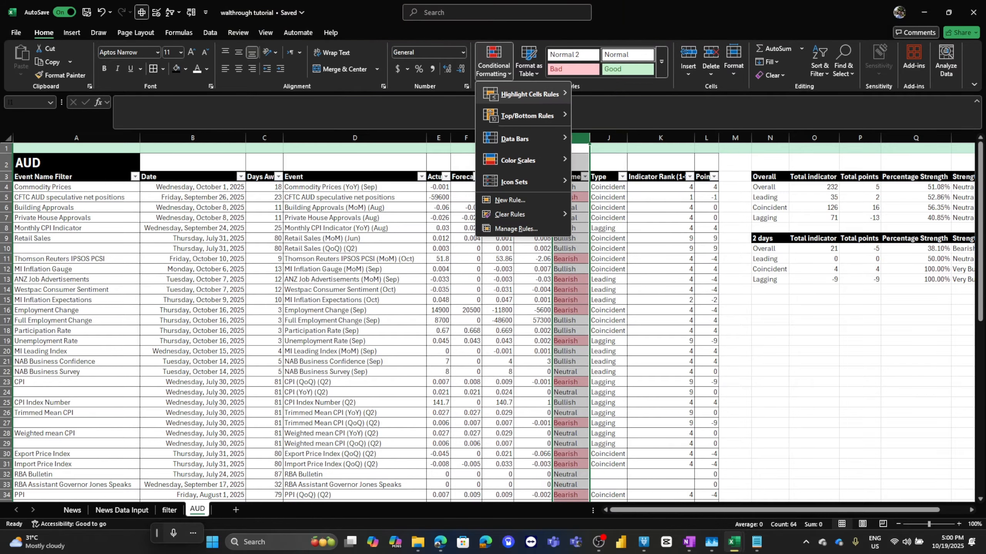
mouse_move(528, 93)
click(605, 180)
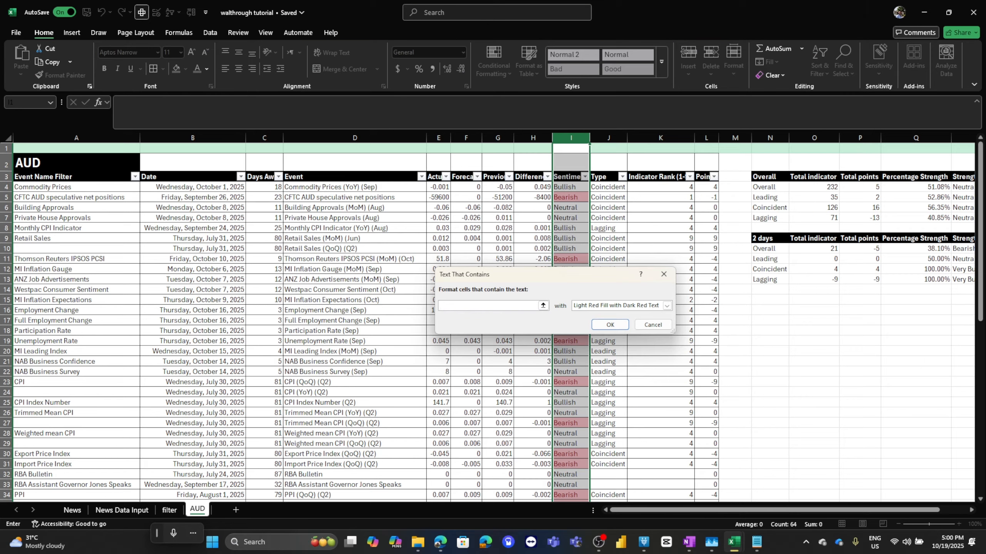
text(Bullish)
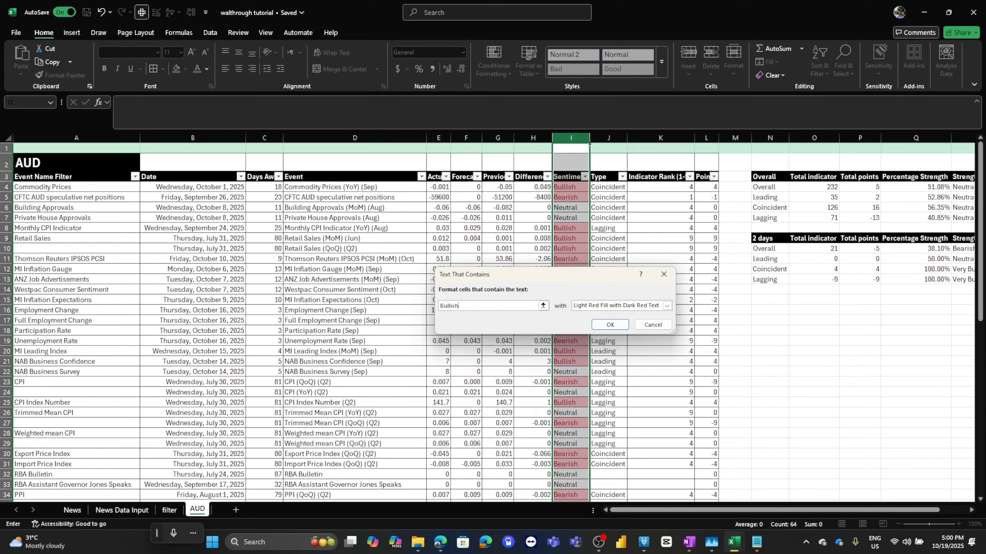
click(666, 306)
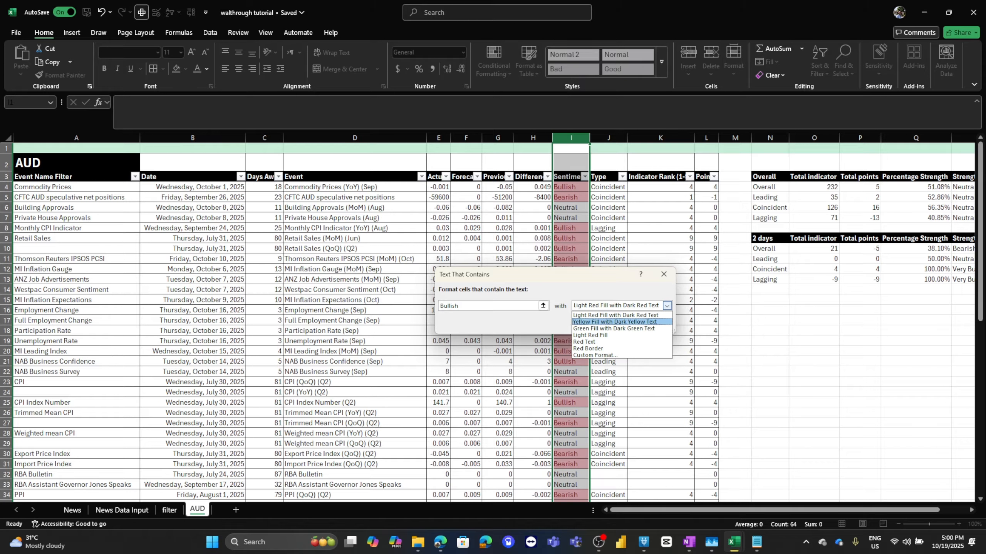
click(614, 322)
click(667, 306)
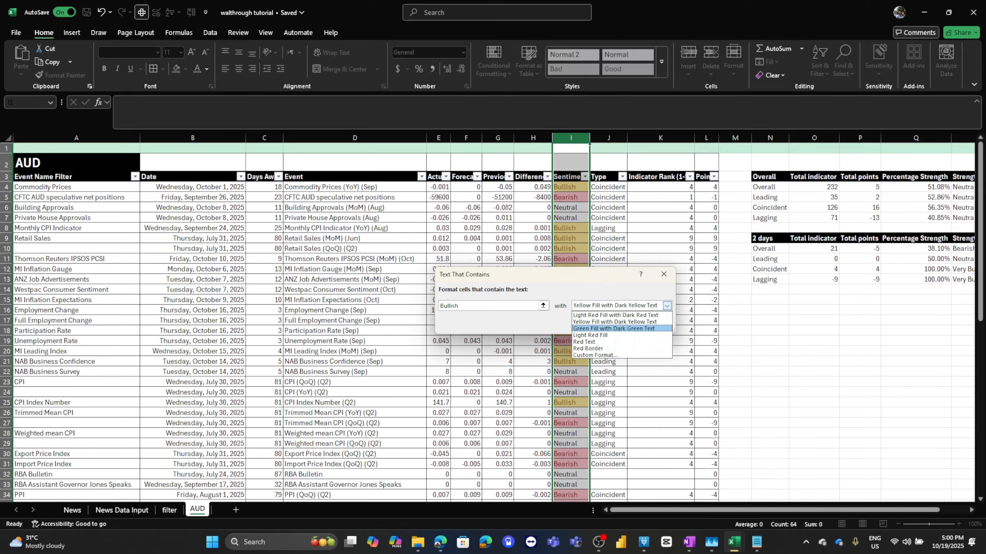
click(614, 328)
click(610, 325)
Copy the Sentiment column's formatting onto the Strength Sentiment column with Format Painter.
click(608, 207)
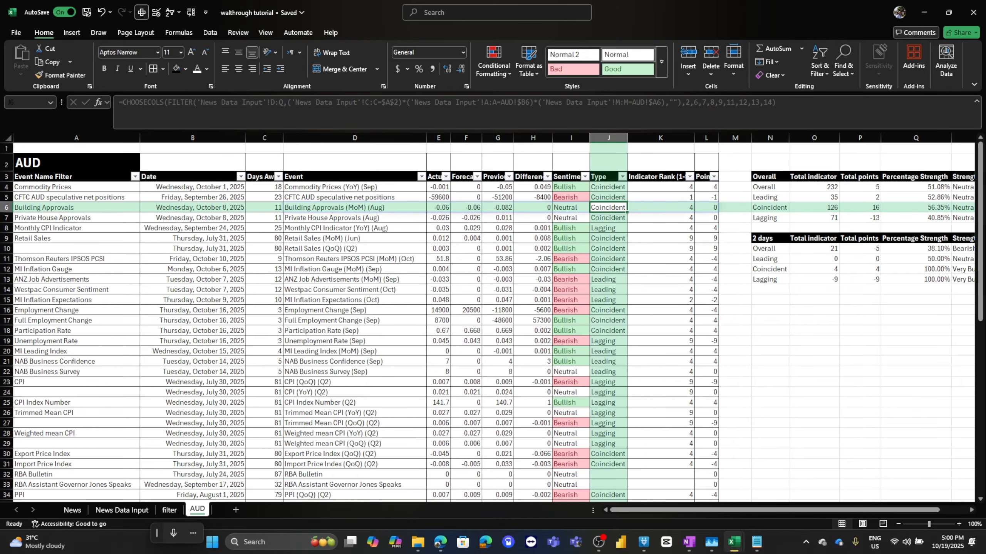
scroll(608, 207, right, 5)
click(374, 187)
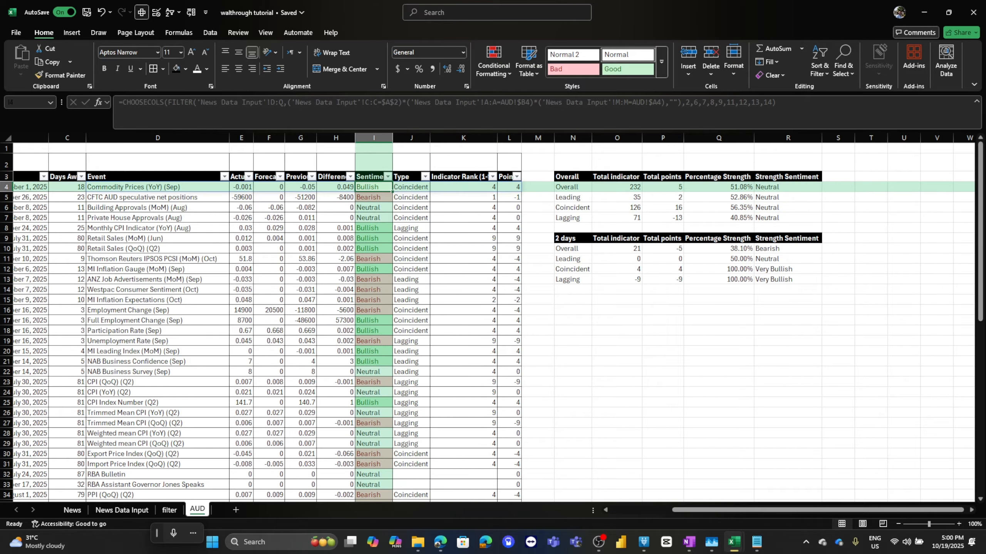
right_click(374, 187)
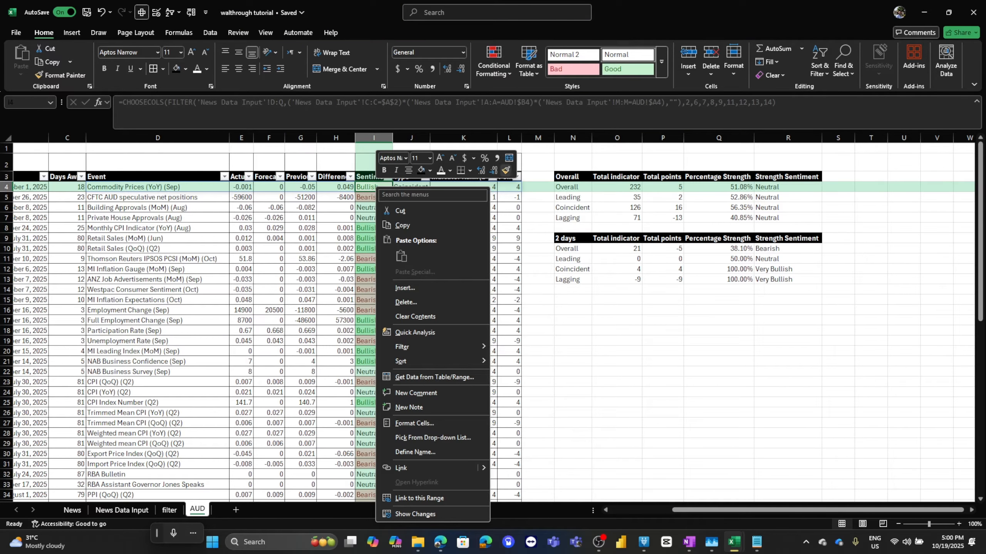
click(509, 159)
click(788, 137)
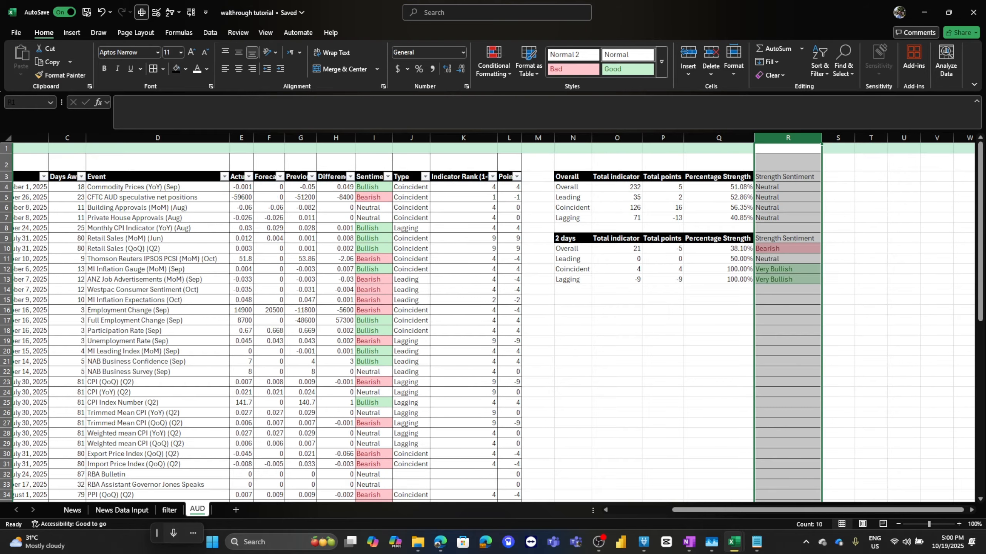
Copy the Percentage Strength header's formatting onto the Strength Sentiment header with Format Painter.
click(719, 207)
click(718, 176)
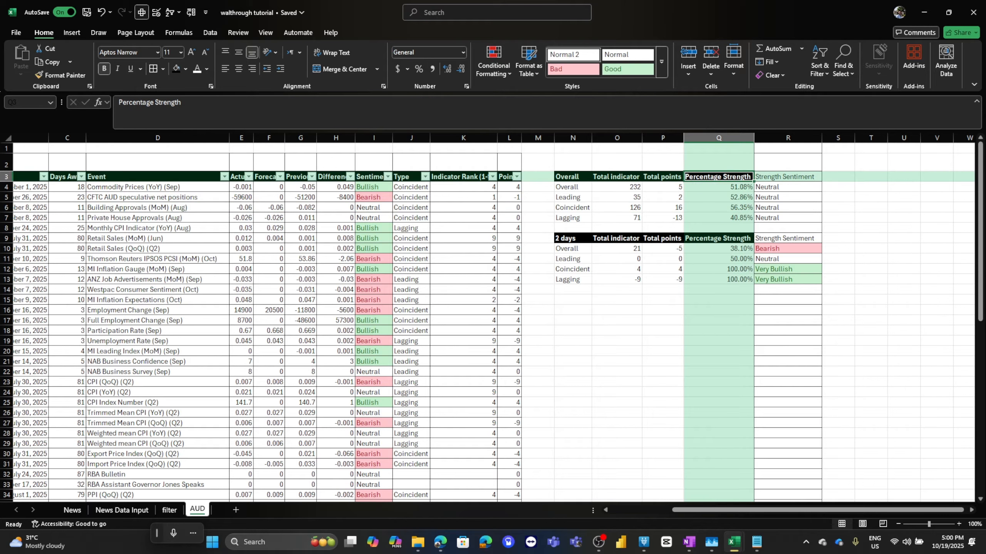
right_click(734, 176)
click(867, 159)
click(788, 177)
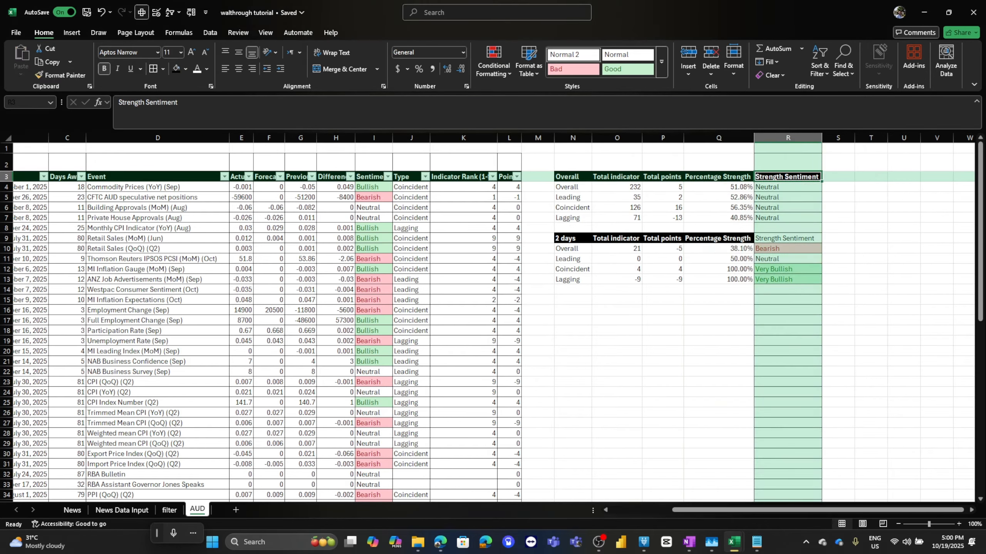
Copy the Percentage Strength header's formatting onto the Strength Sentiment header of the second summary table with Format Painter.
right_click(739, 238)
click(871, 159)
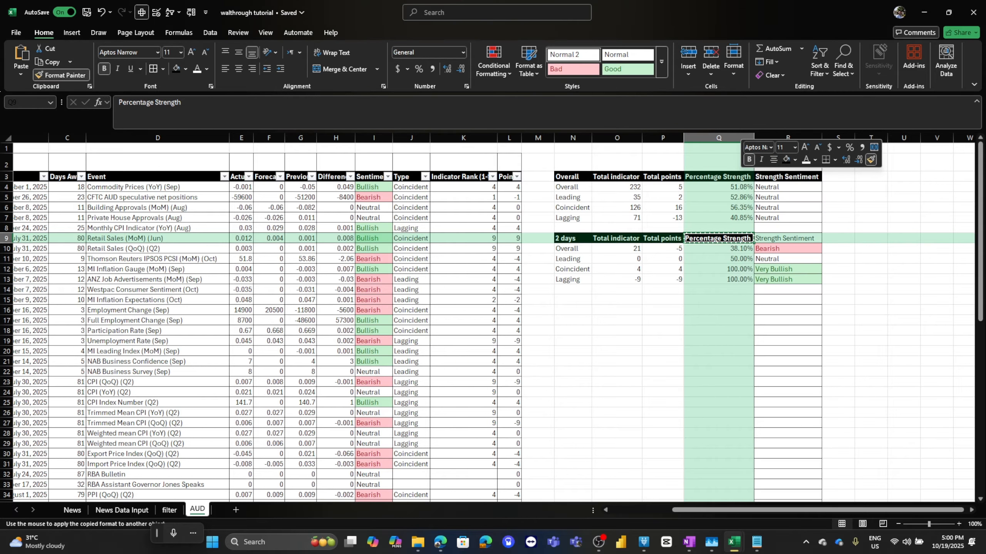
click(788, 239)
Clear all formatting from column R below the two summary tables.
click(788, 279)
drag(788, 279, 572, 186)
click(788, 138)
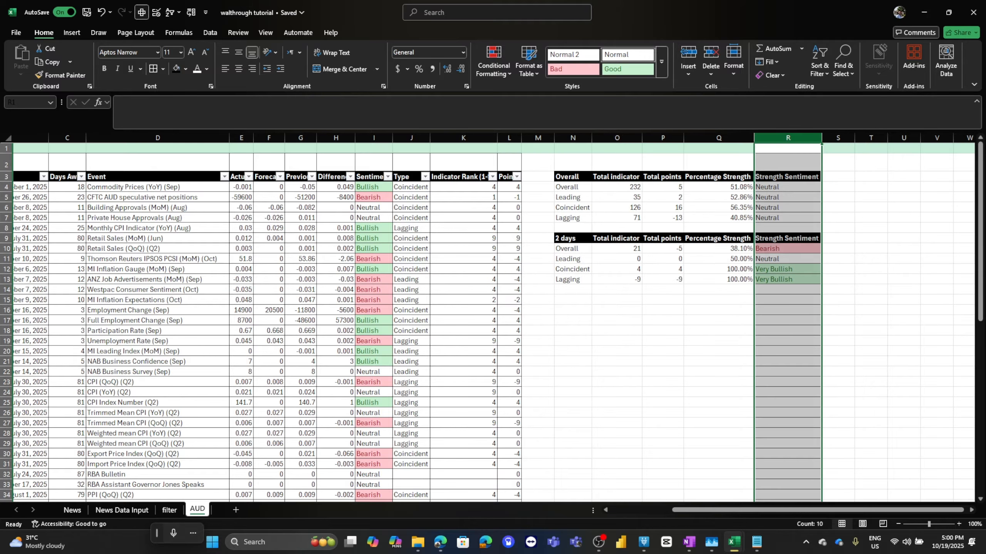
click(788, 289)
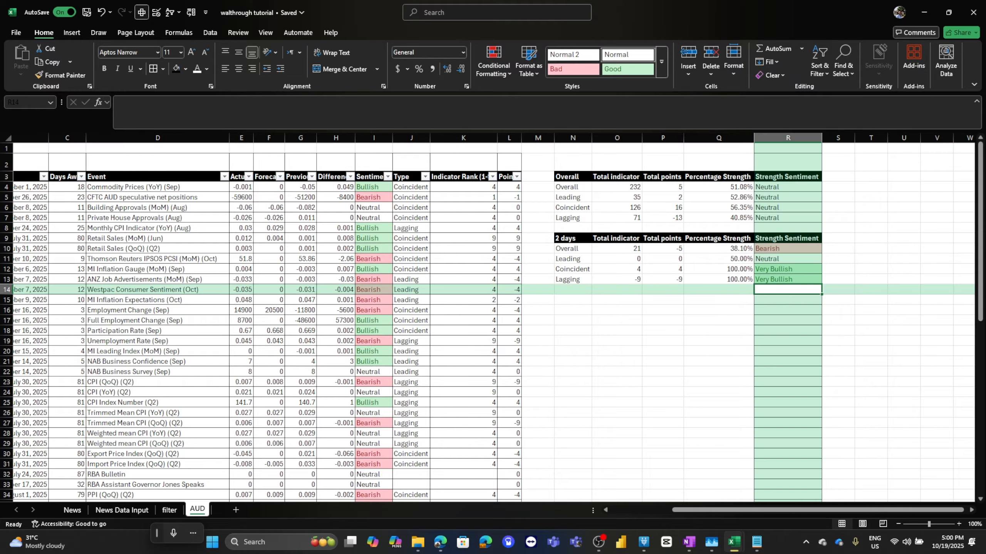
key(ctrl+shift+Down)
click(771, 75)
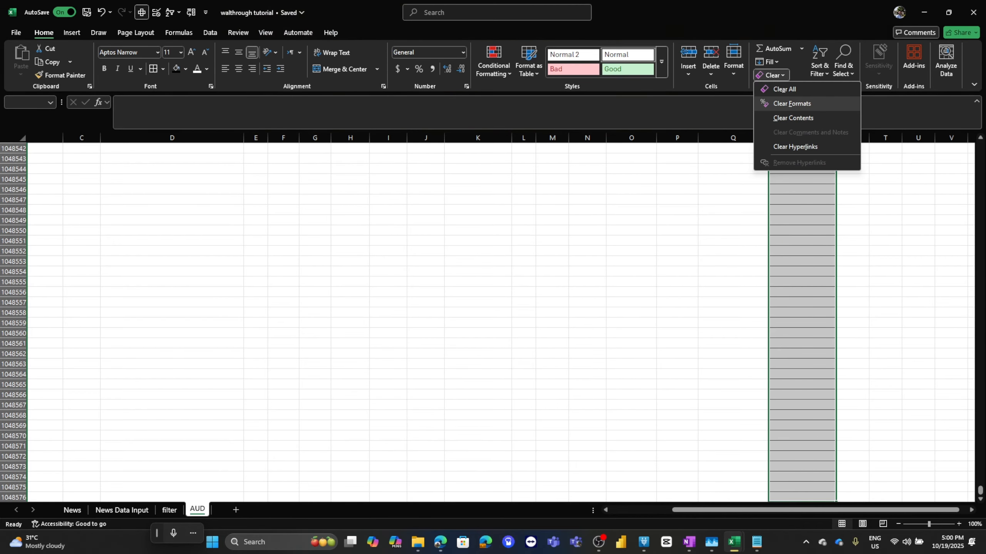
click(788, 89)
key(ctrl+shift+Up)
key(Up)
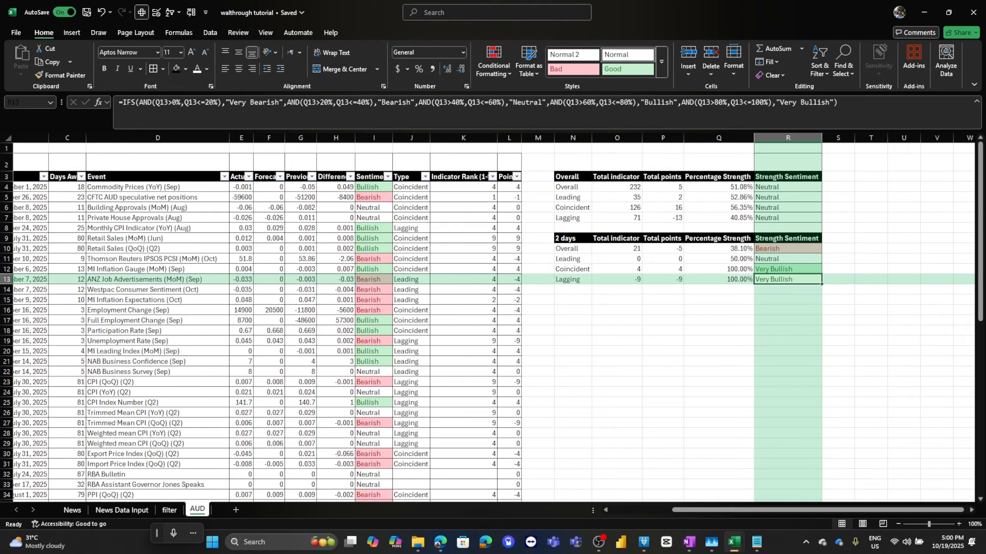
Clear all formatting from the empty Q–R cells between the tables and above the first table.
drag(726, 229, 784, 229)
click(771, 75)
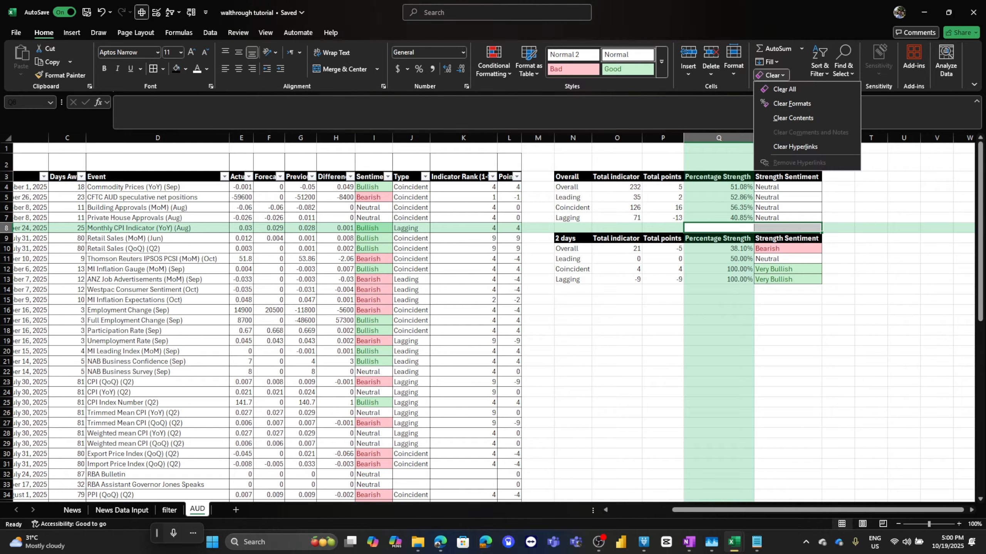
click(787, 89)
drag(725, 148, 784, 162)
click(771, 76)
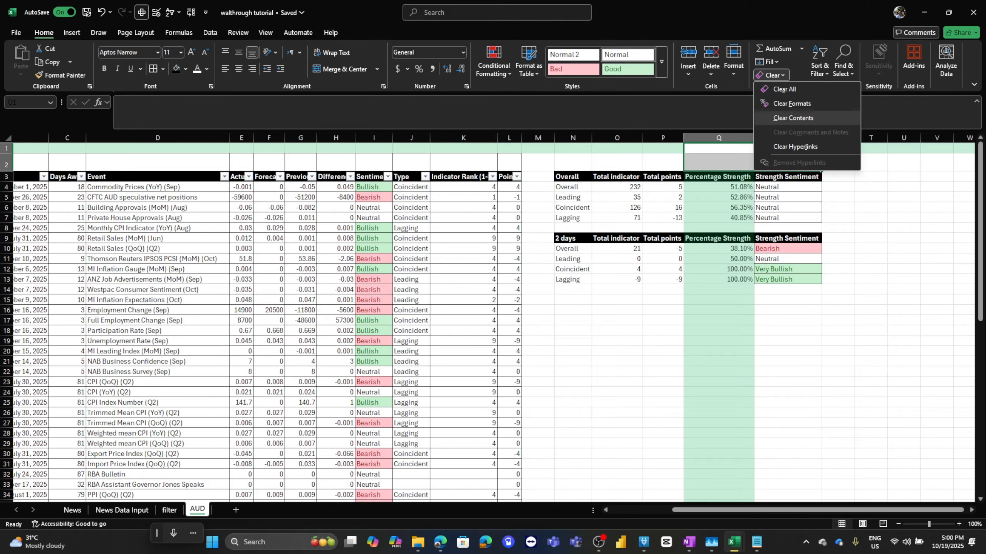
click(787, 89)
Rename the second summary table's header from the days label to 3 days.
drag(790, 279, 574, 239)
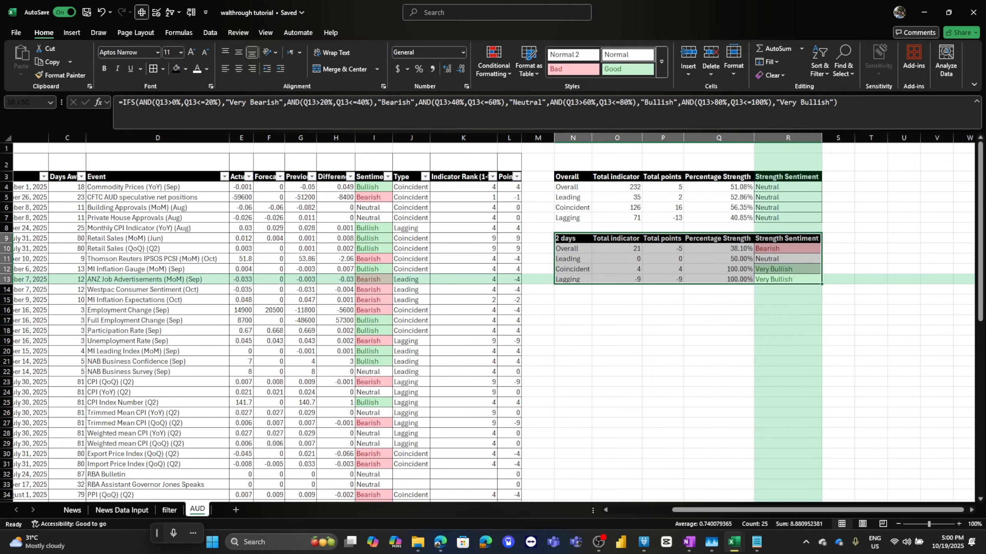
click(589, 240)
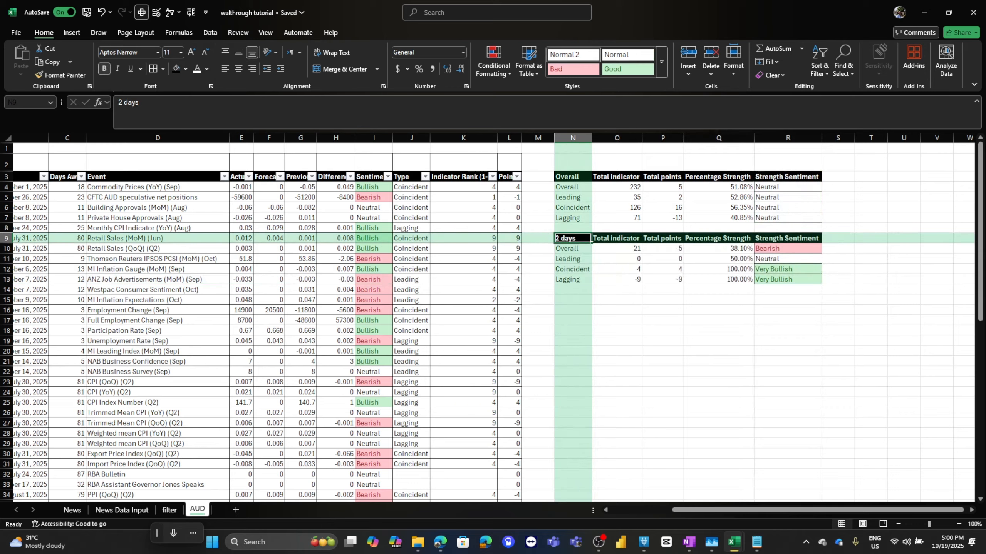
text(3 days)
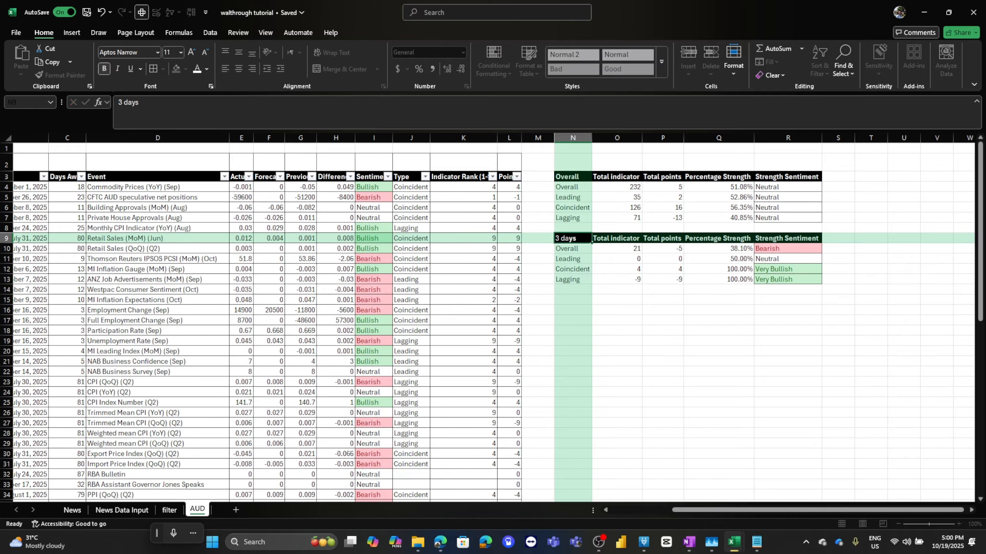
key(Return)
Check the percentage formula and apply borders to the overall summary table.
key(ctrl+a)
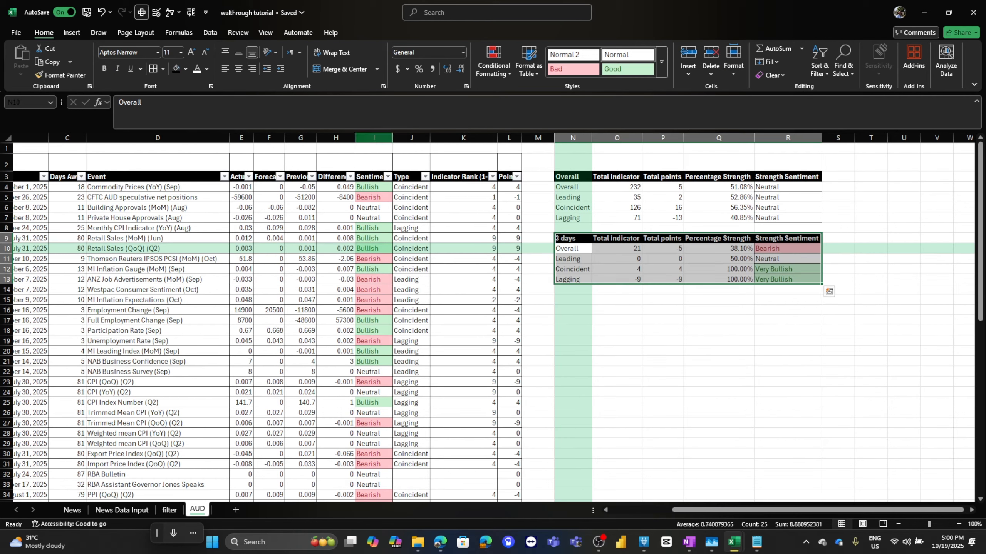
click(713, 208)
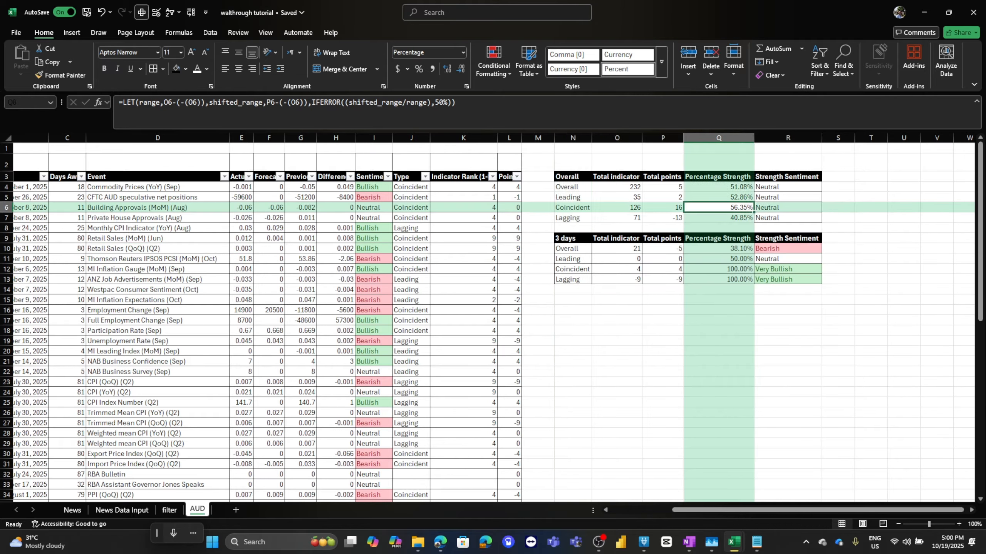
key(ctrl+a)
click(153, 68)
click(464, 228)
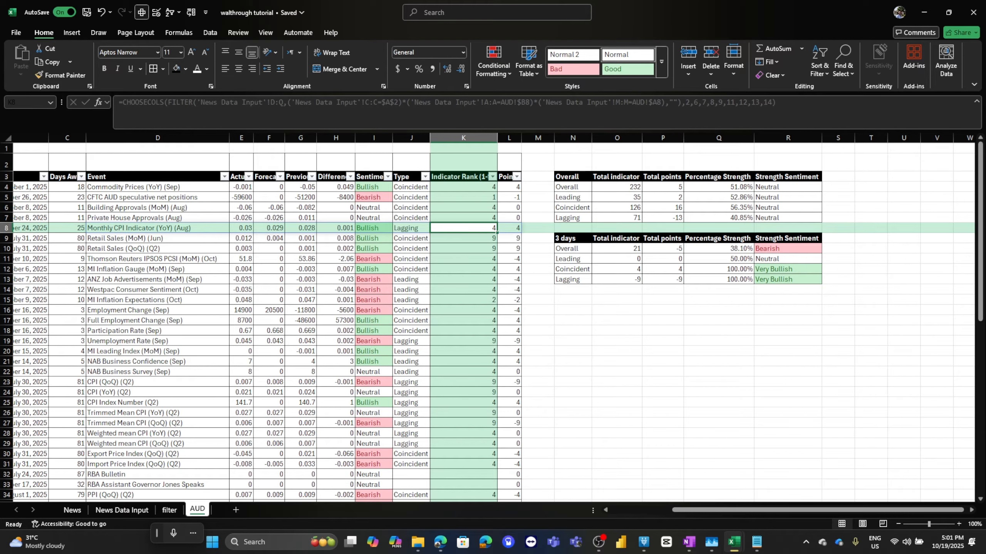
Duplicate the AUD sheet at the end of the workbook and rename the copy NZD.
scroll(493, 310, left, 3)
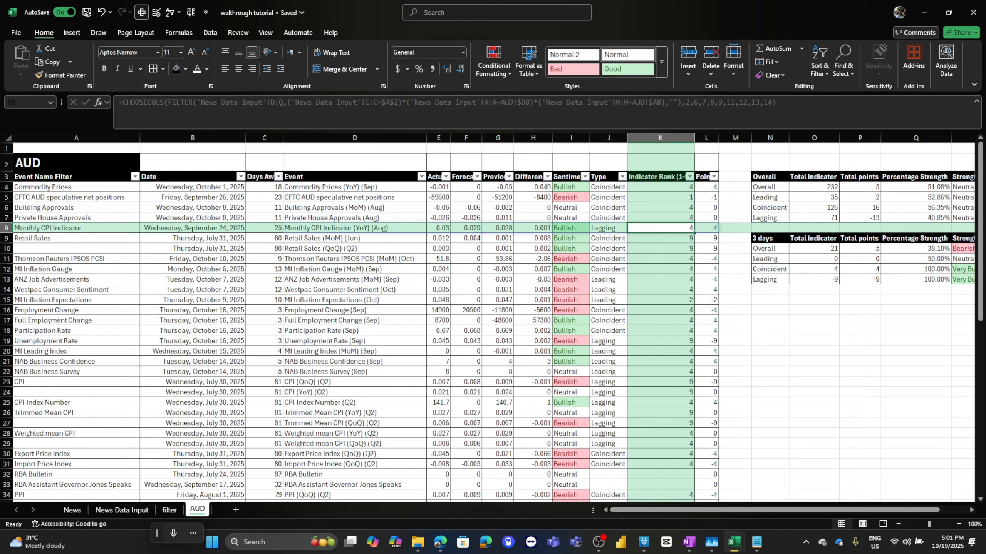
right_click(202, 509)
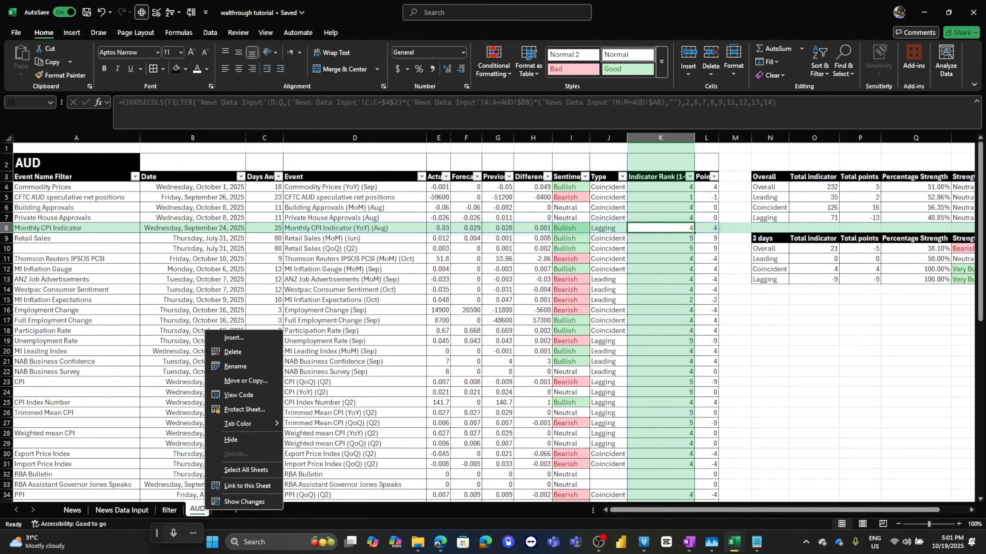
right_click(194, 510)
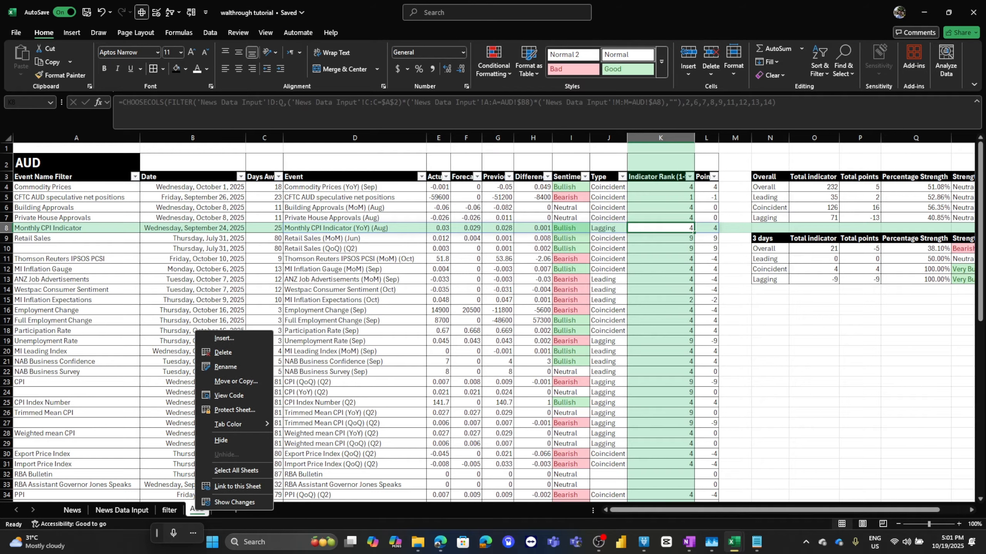
click(236, 382)
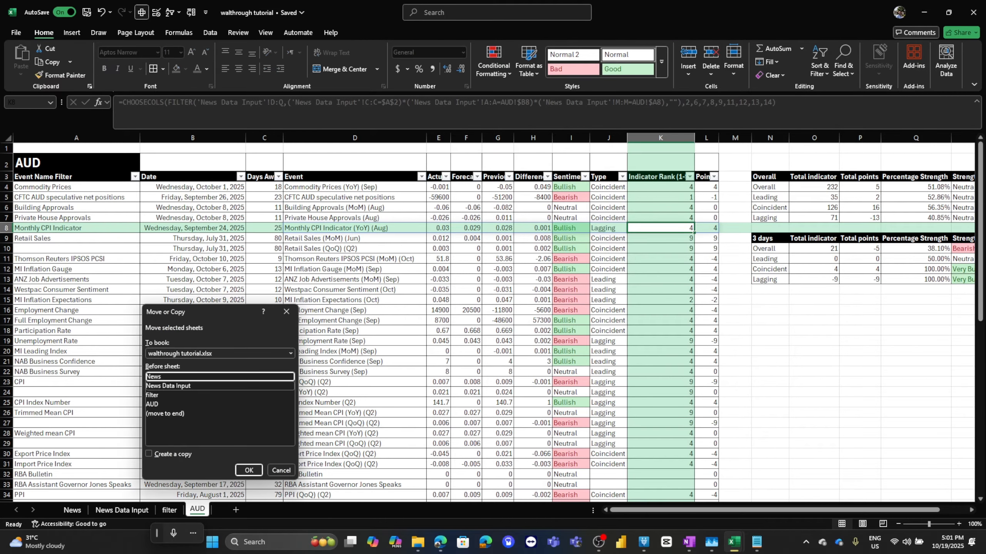
click(194, 414)
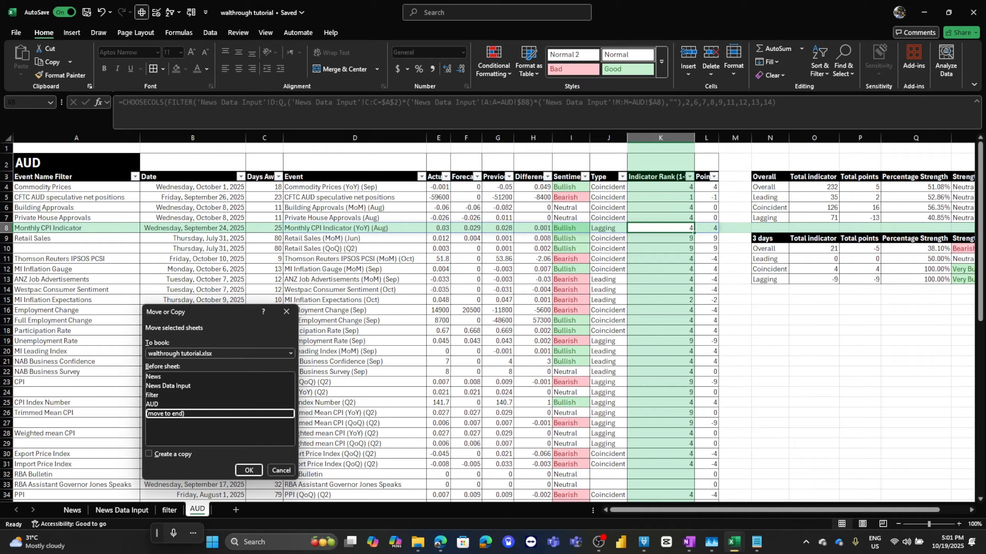
click(149, 454)
click(249, 470)
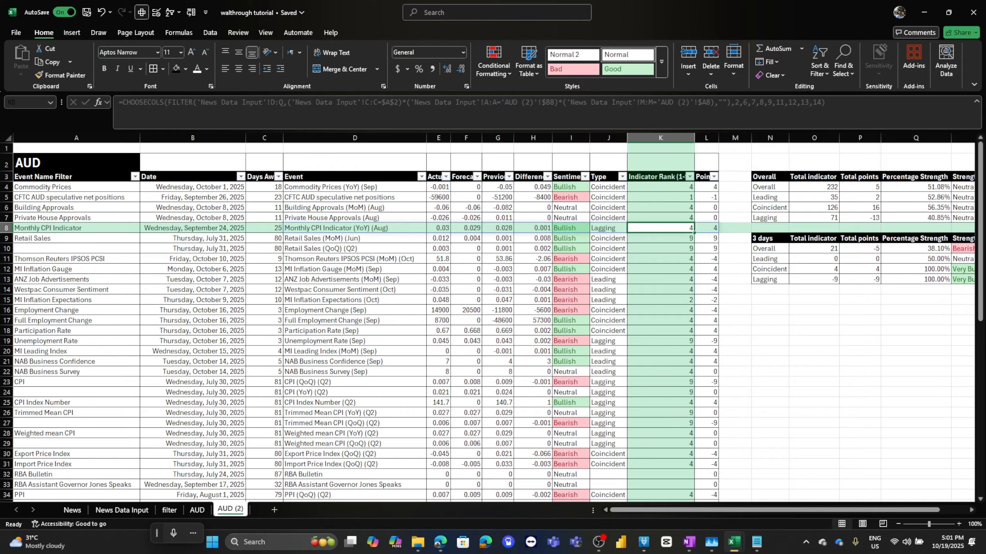
double_click(230, 509)
text(NZD)
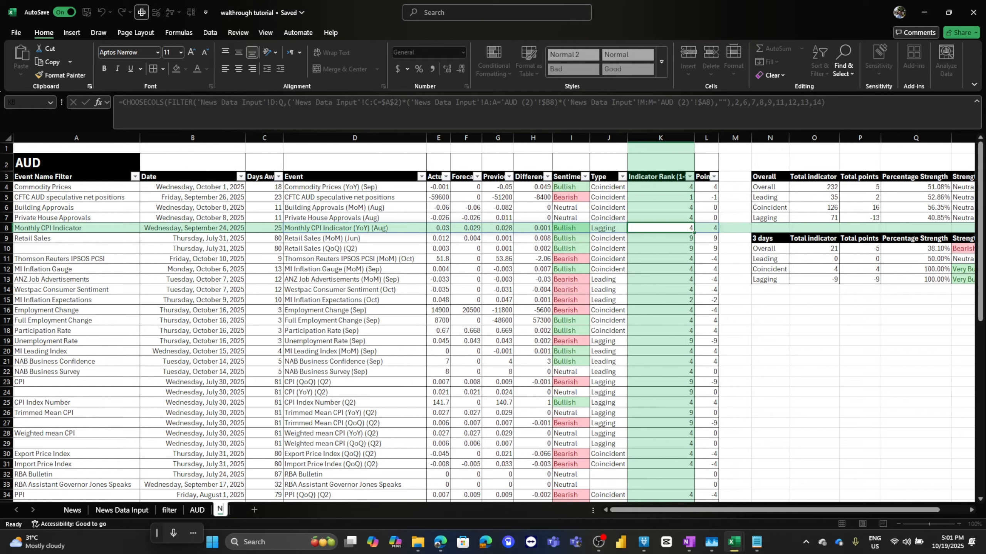
key(Return)
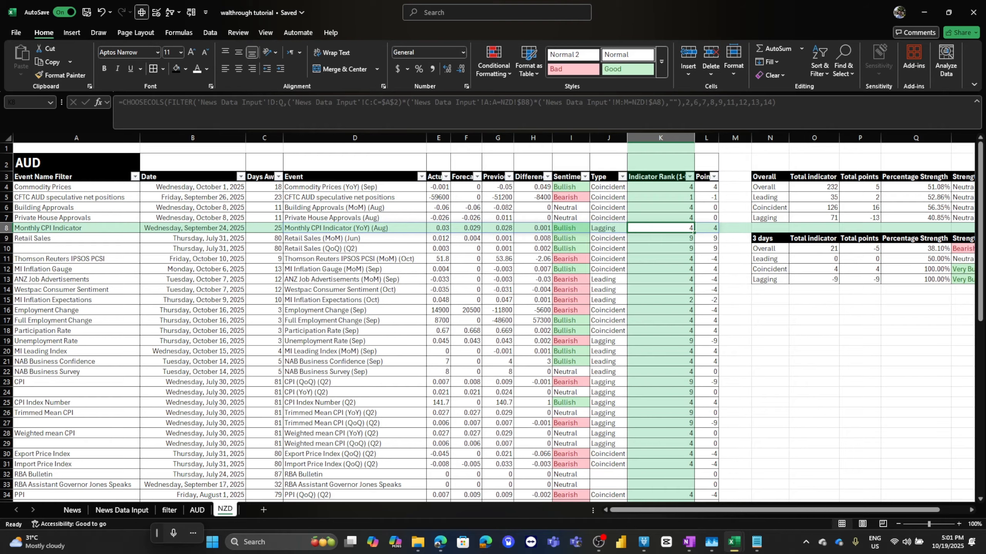
Change the copied sheet's title heading to NZD.
click(77, 163)
text(NZD)
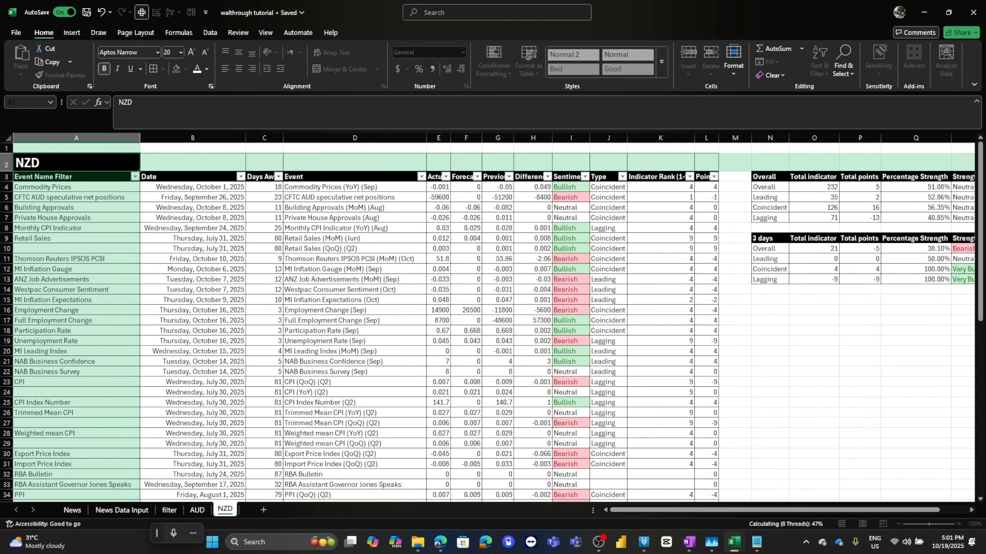
click(77, 197)
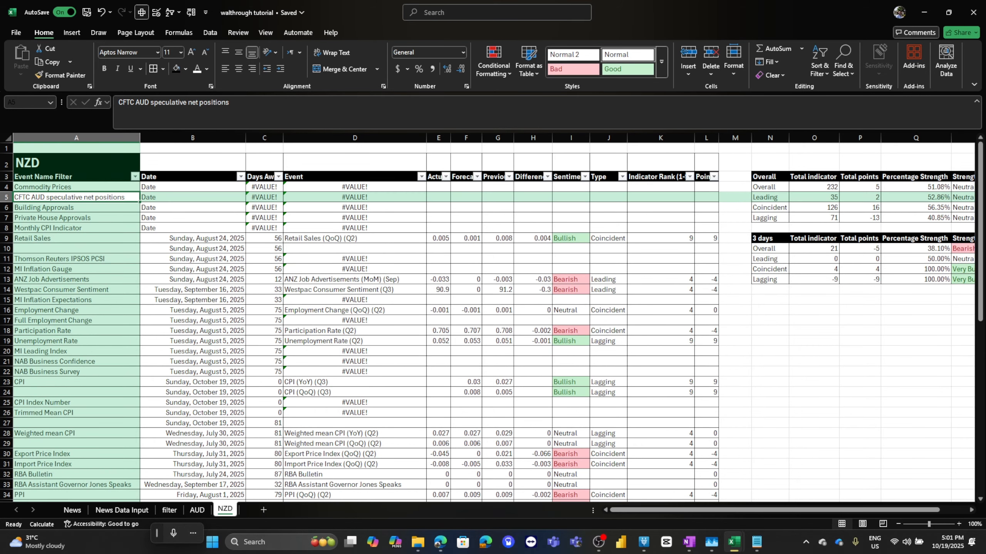
drag(193, 187, 193, 207)
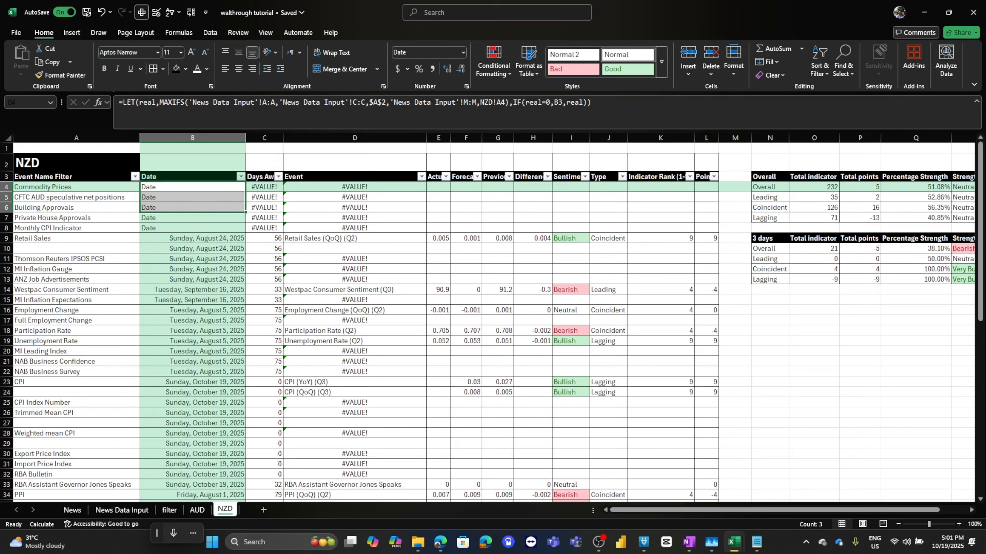
Set the filter sheet's currency selector to NZD.
click(169, 510)
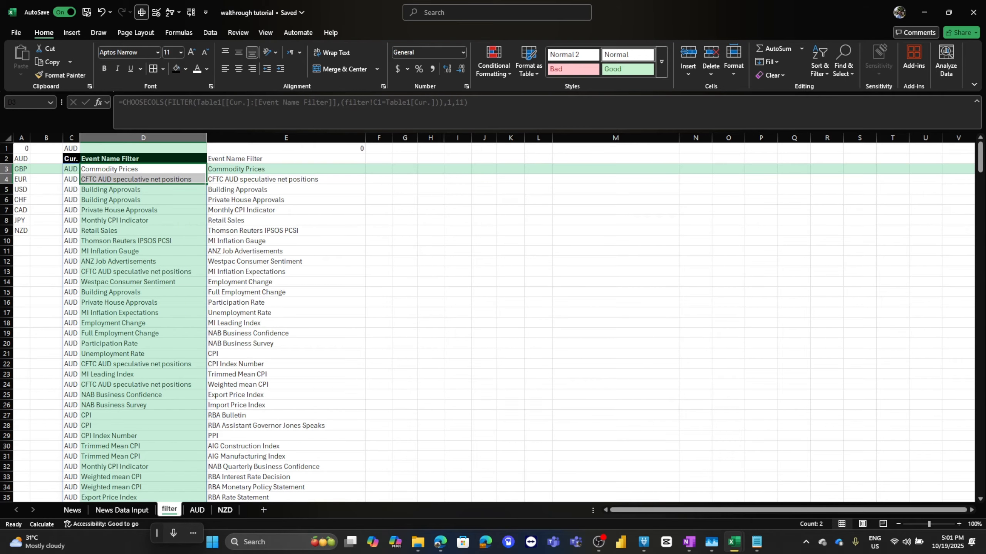
click(225, 510)
drag(76, 238, 76, 382)
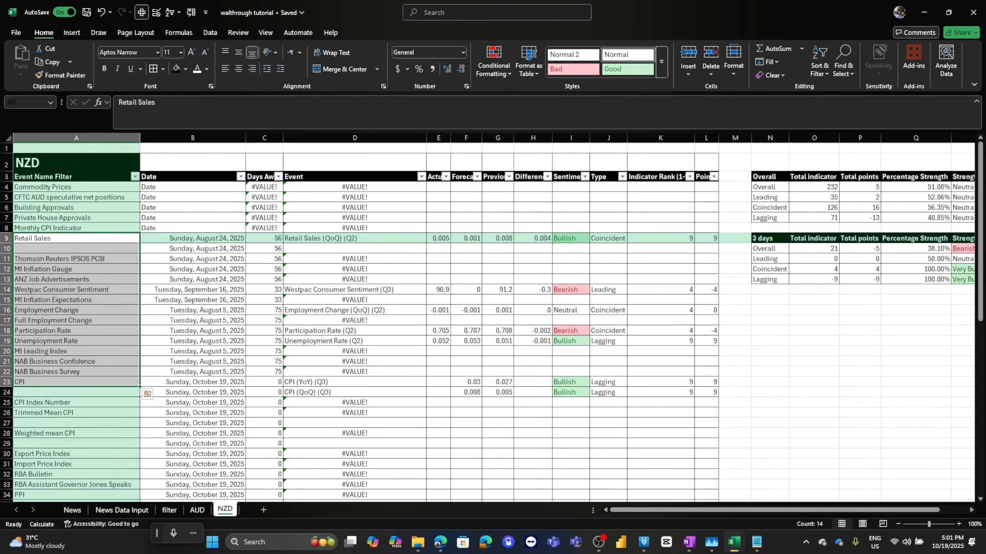
click(197, 510)
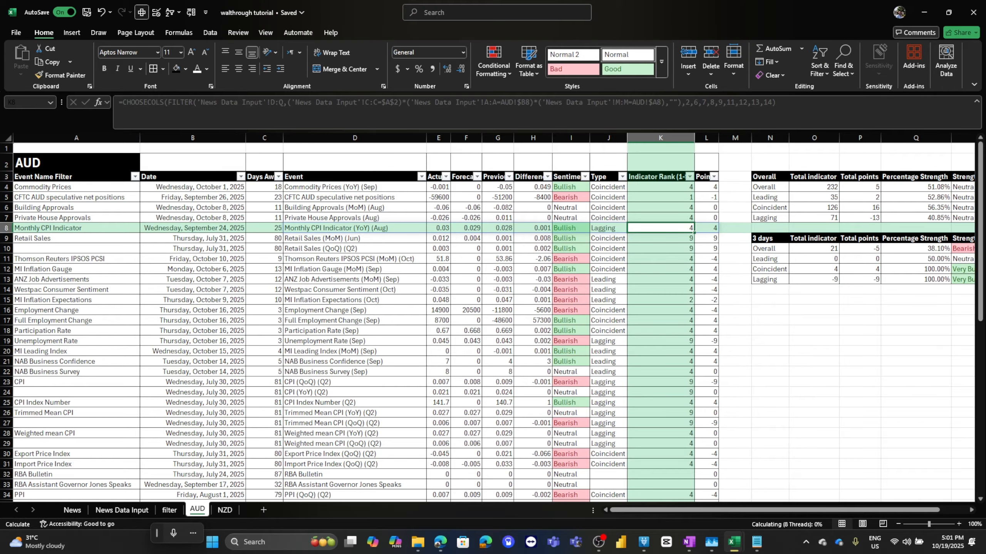
click(169, 510)
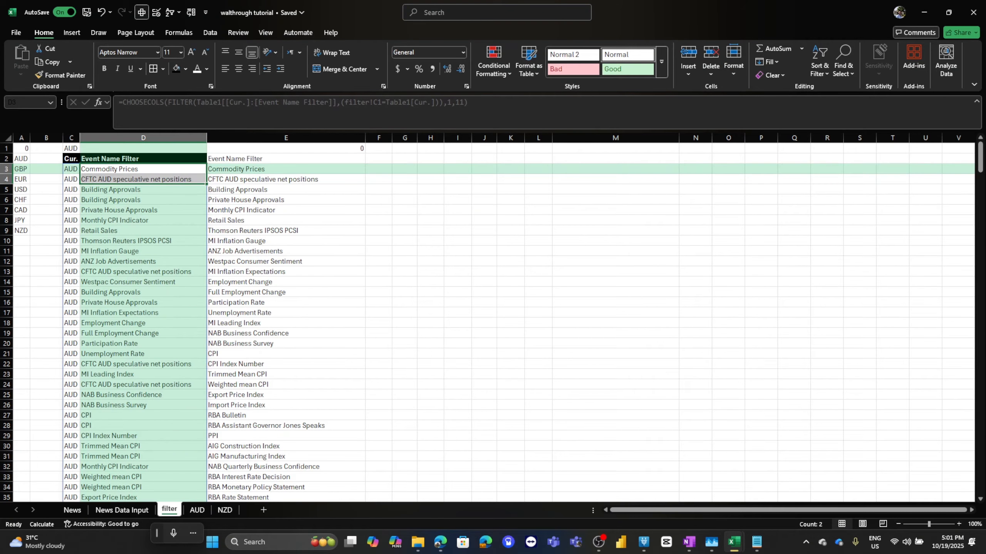
click(71, 149)
click(88, 148)
click(71, 148)
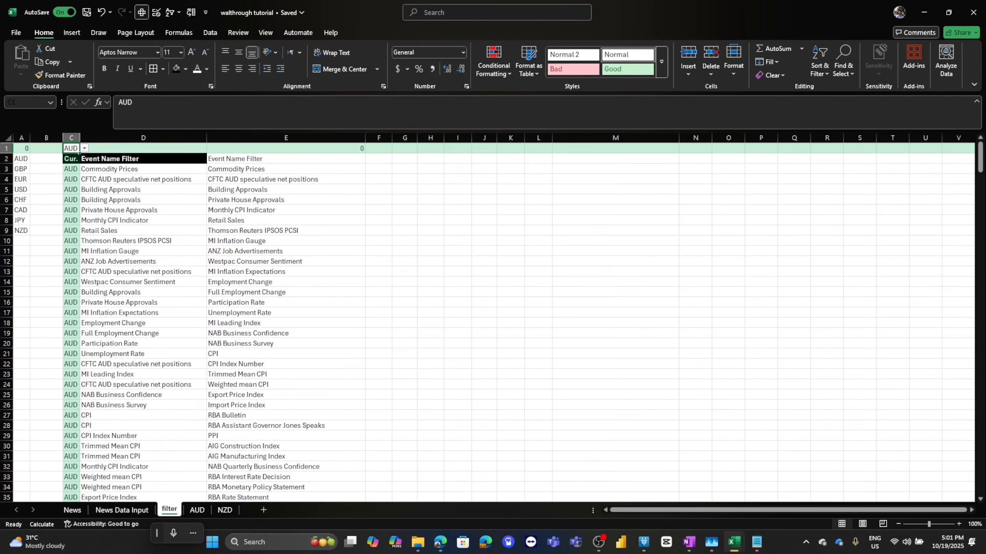
click(84, 148)
click(72, 219)
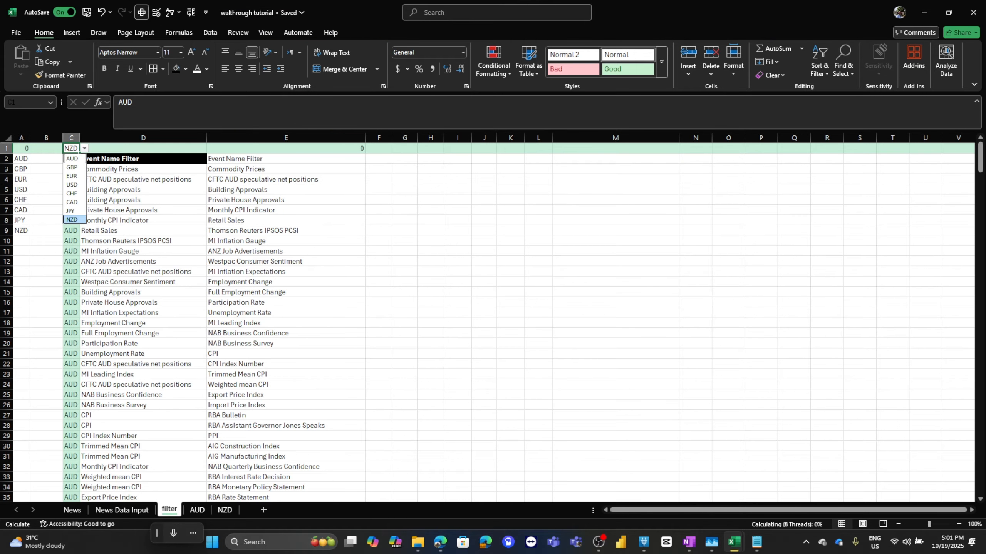
Copy the unique NZD event names from the filter sheet into the NZD sheet's Event Name Filter column and reapply table borders.
click(286, 169)
key(ctrl+shift+Down)
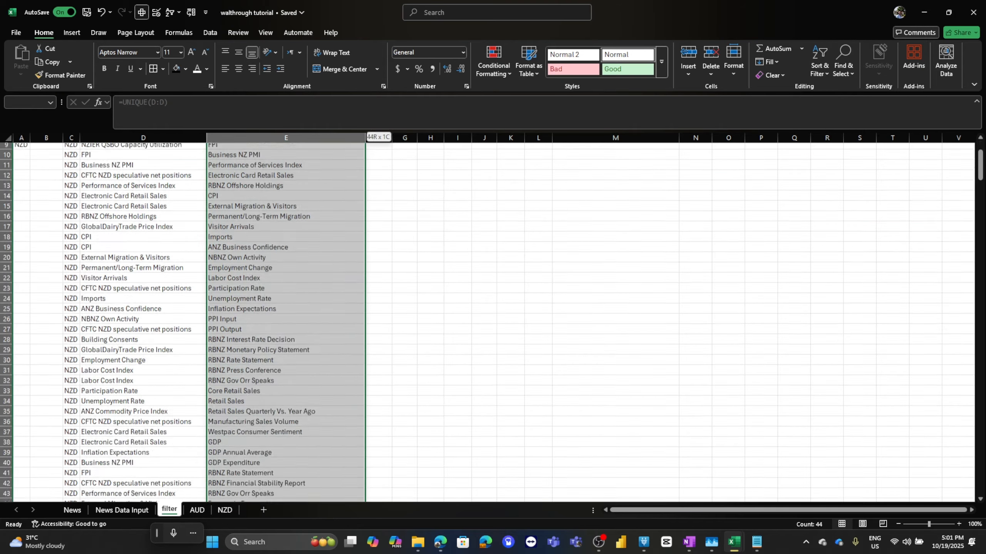
key(ctrl+shift+Up)
key(ctrl+shift+Down)
key(ctrl+c)
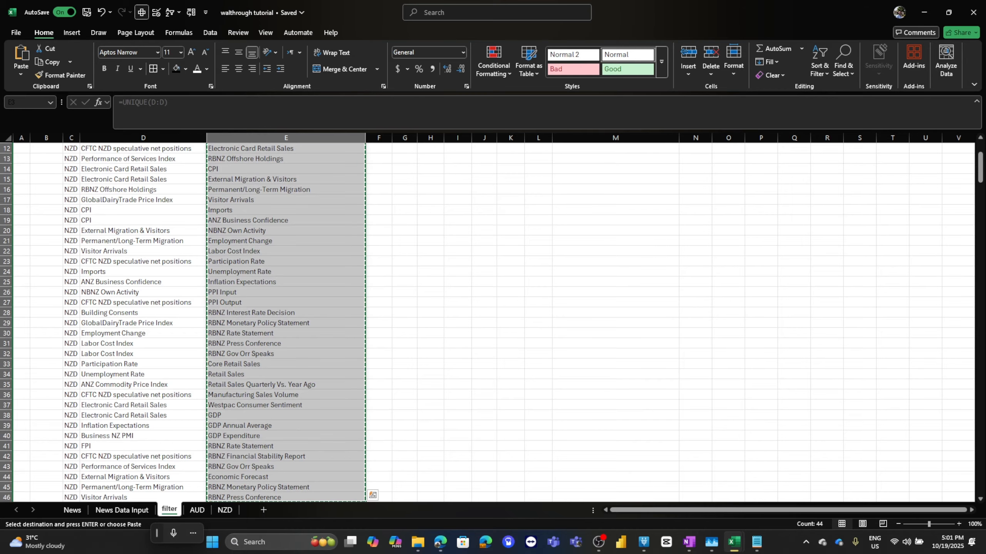
click(225, 510)
click(77, 187)
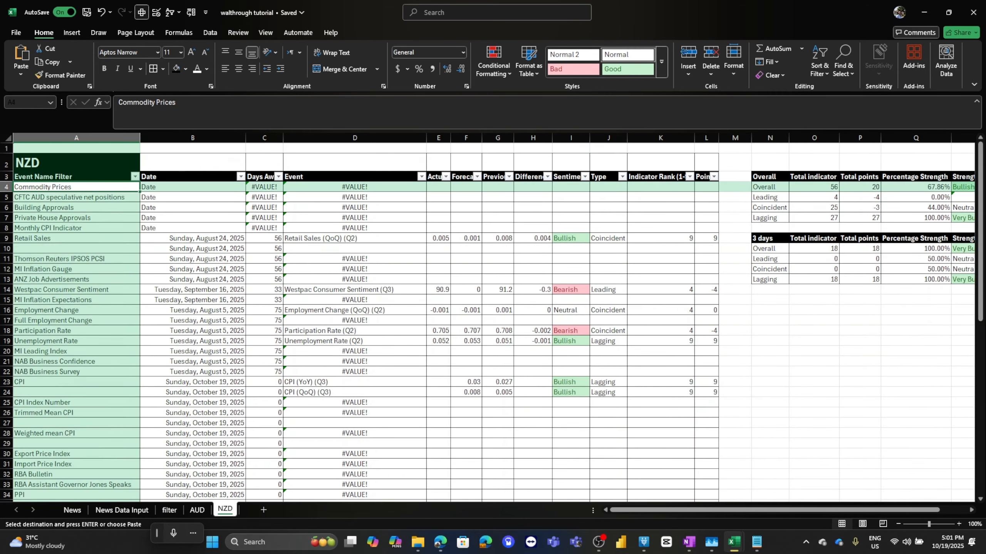
drag(76, 187, 153, 505)
key(ctrl+shift+Up)
key(ctrl+v)
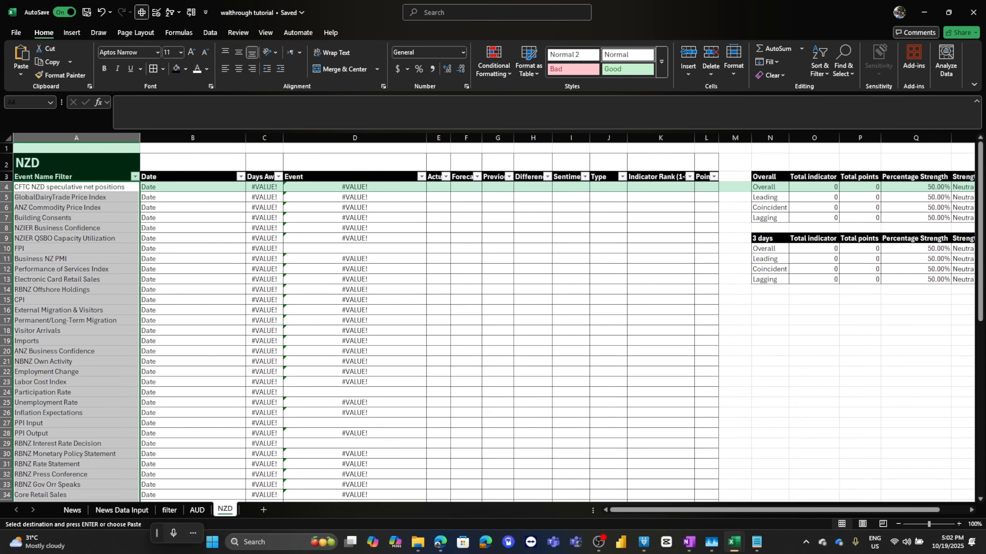
key(ctrl+a)
click(153, 68)
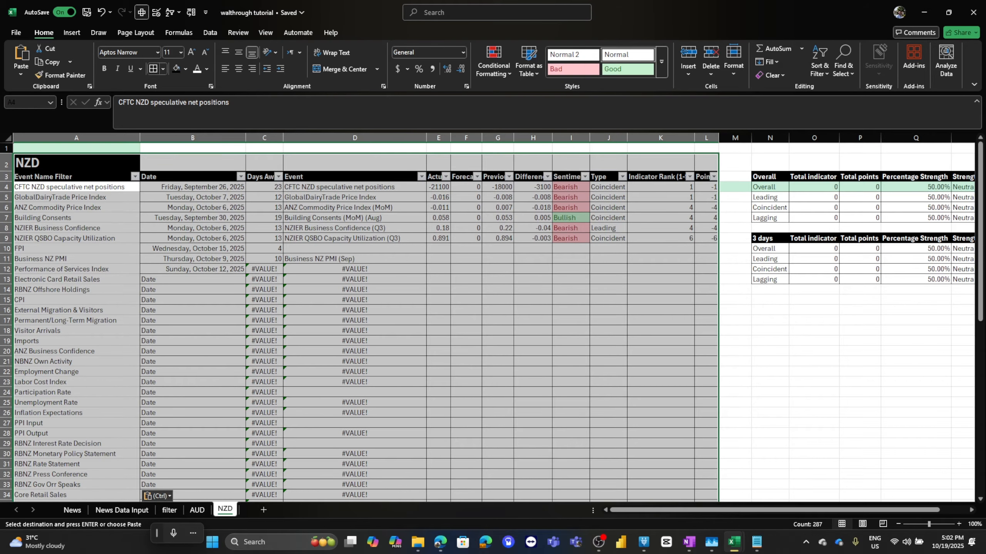
Delete the unused rows 48 to 66 beneath the NZD event list.
click(89, 300)
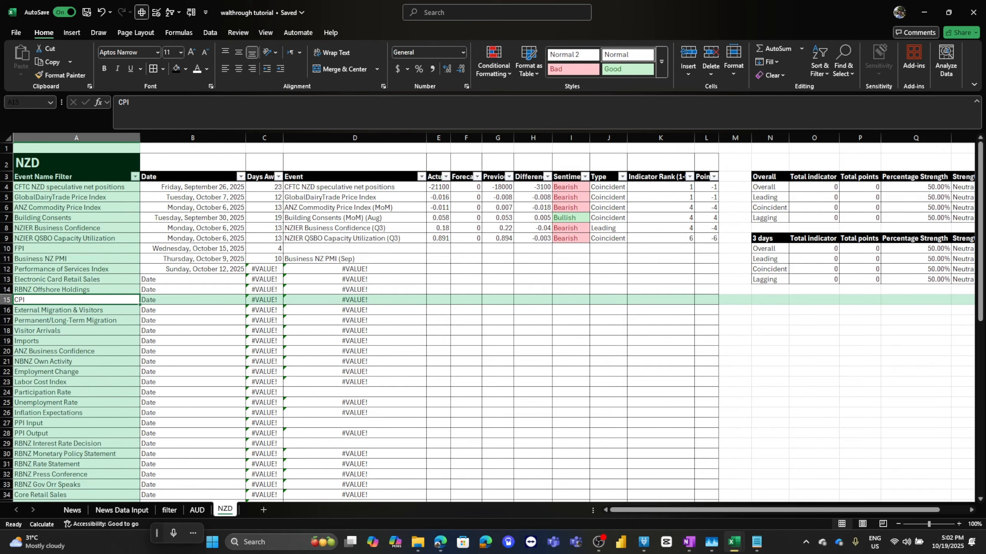
scroll(493, 323, down, 3)
scroll(493, 322, up, 3)
click(192, 187)
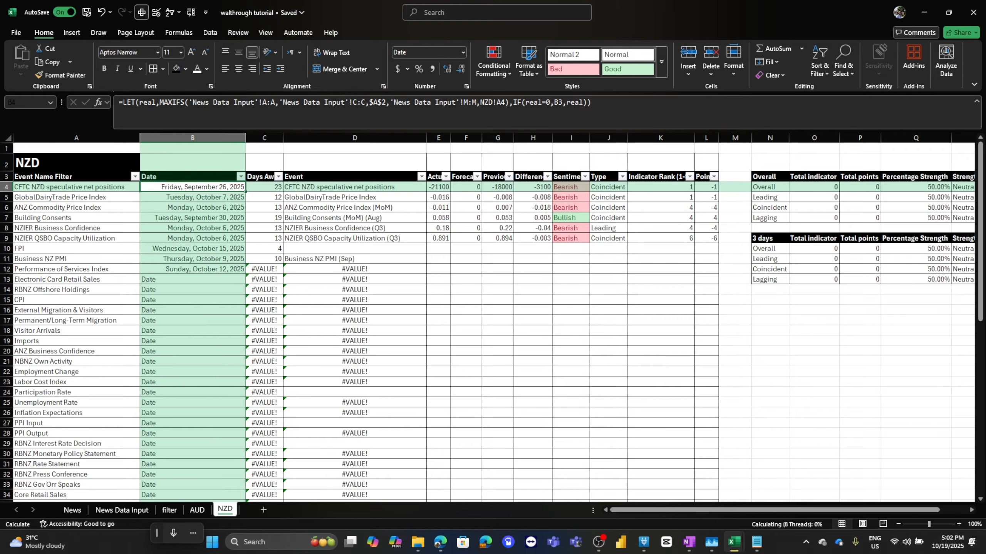
click(355, 188)
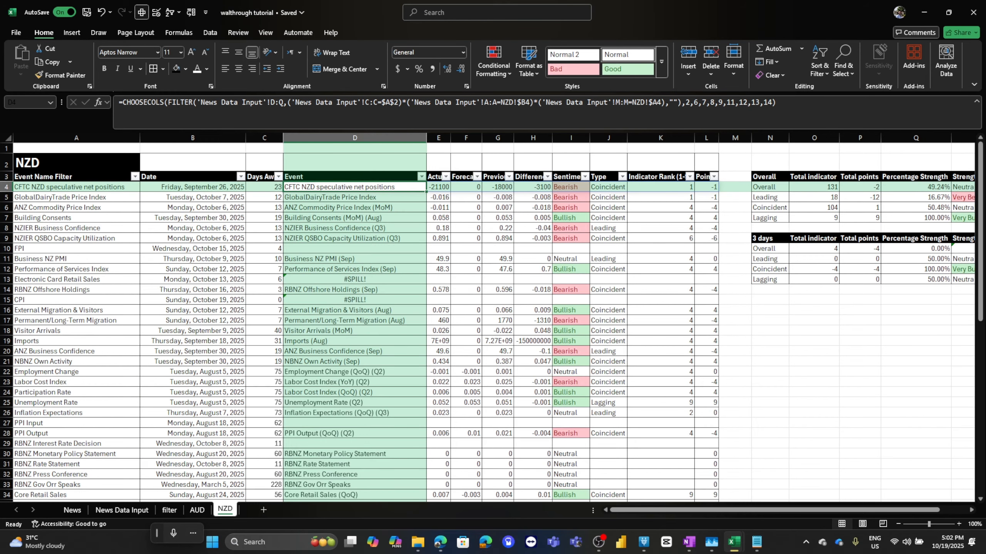
scroll(492, 322, down, 10)
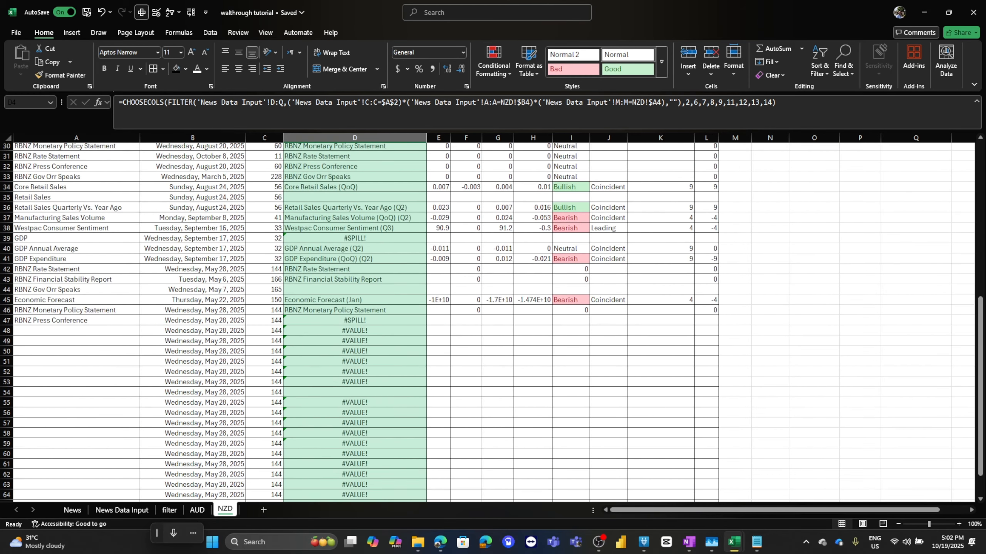
scroll(492, 322, down, 2)
drag(78, 268, 186, 454)
right_click(230, 458)
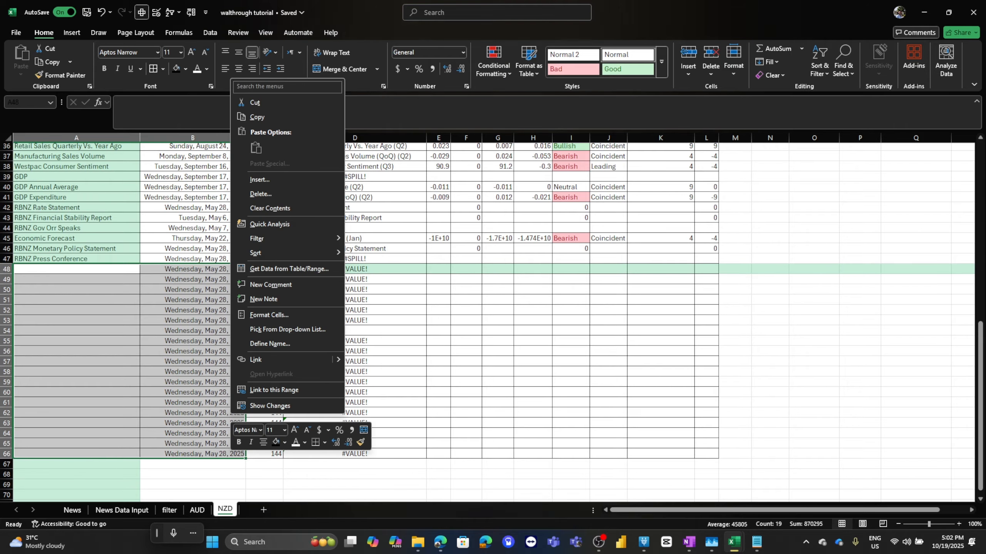
click(252, 195)
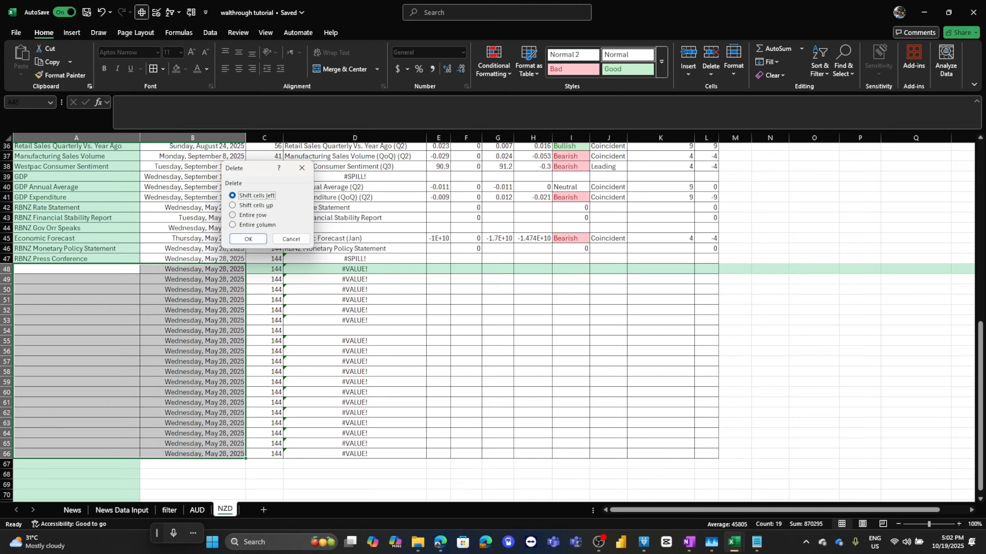
click(253, 215)
click(248, 239)
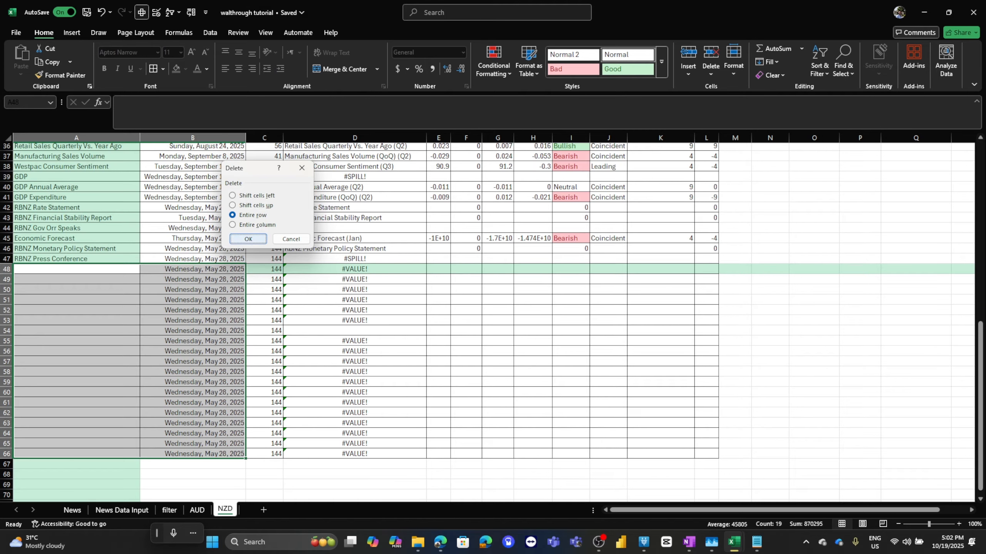
Inspect the Percentage Strength and Strength Sentiment formulas in the 3 days summary table.
scroll(493, 322, up, 6)
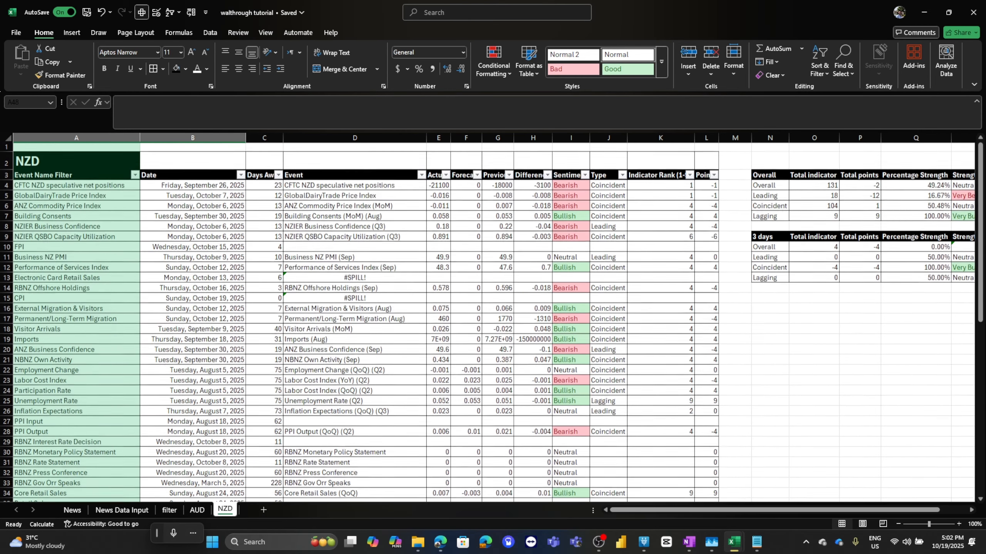
drag(916, 187, 916, 207)
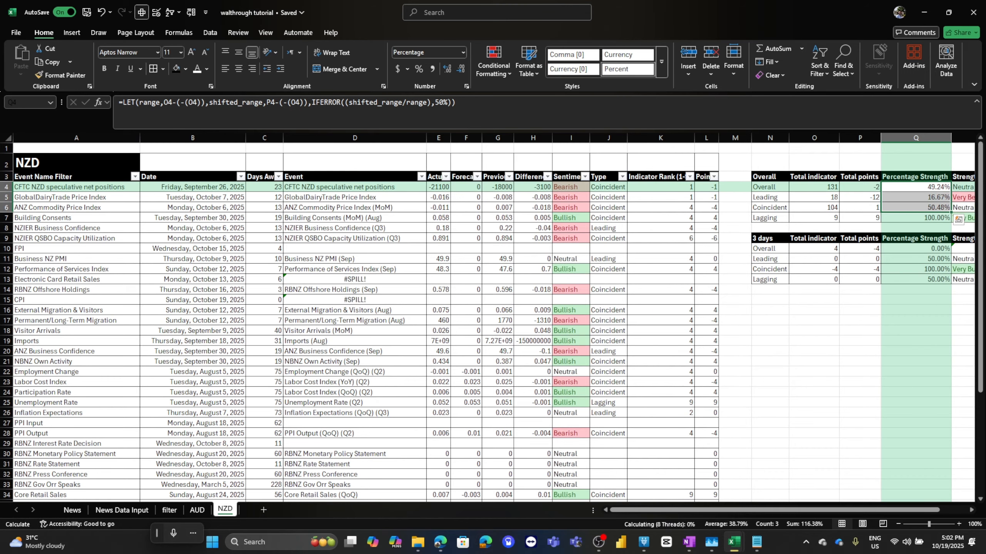
drag(916, 248, 916, 269)
scroll(916, 269, right, 4)
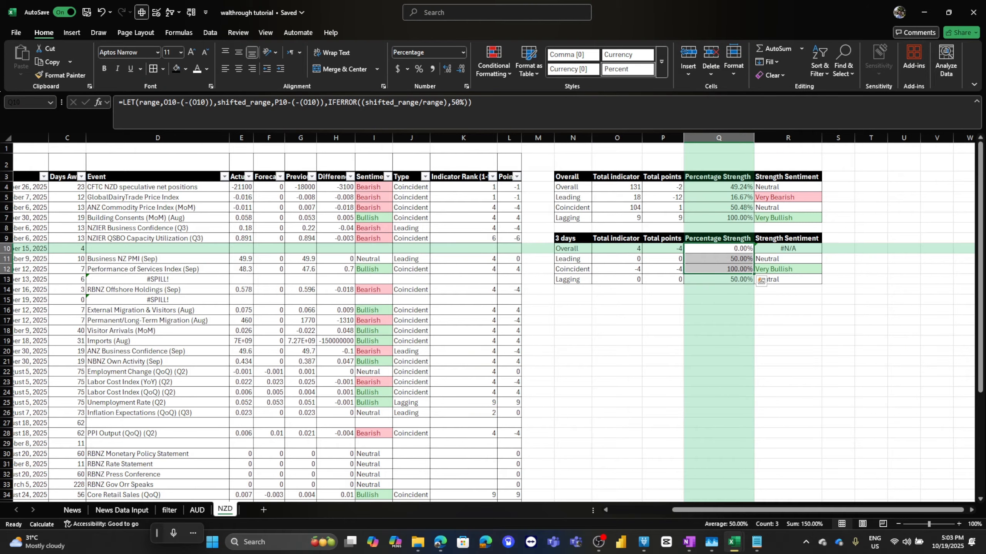
click(788, 248)
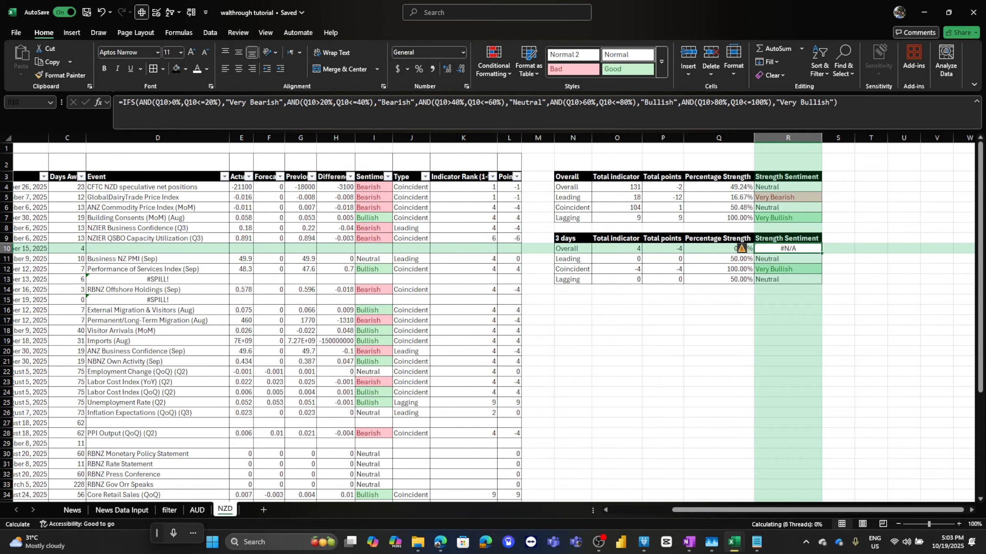
scroll(761, 249, left, 4)
click(735, 248)
click(916, 249)
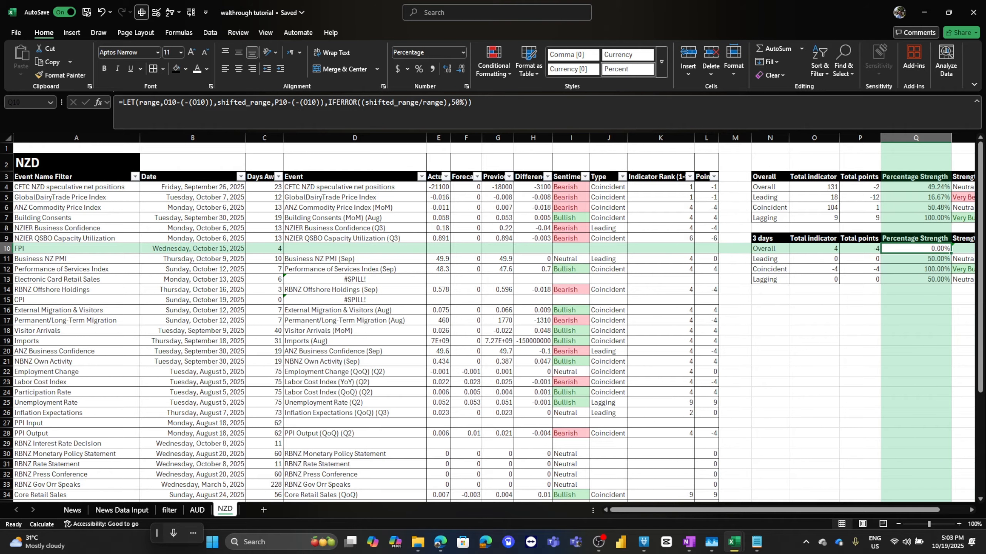
click(962, 249)
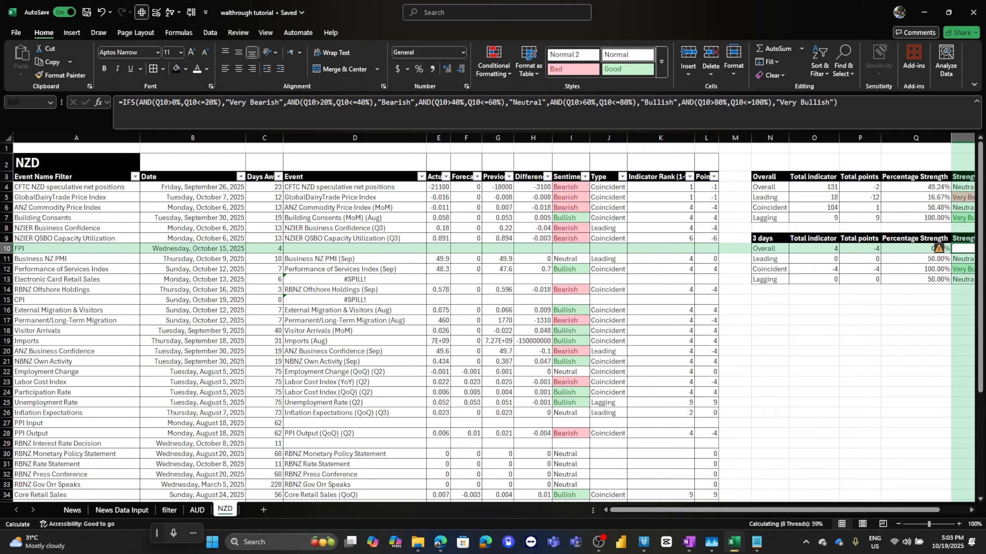
click(859, 248)
click(916, 249)
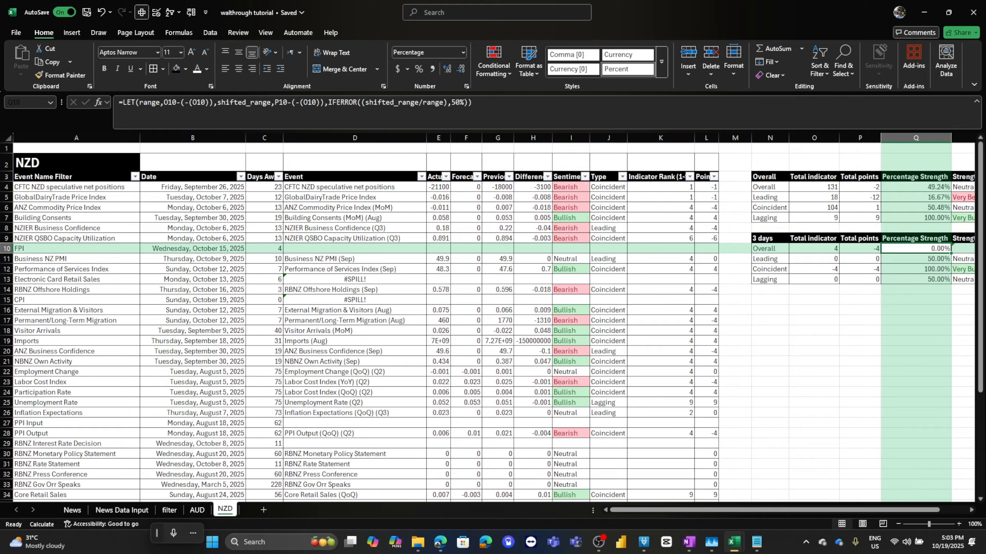
scroll(487, 322, up, 1)
scroll(487, 323, down, 2)
scroll(488, 322, up, 2)
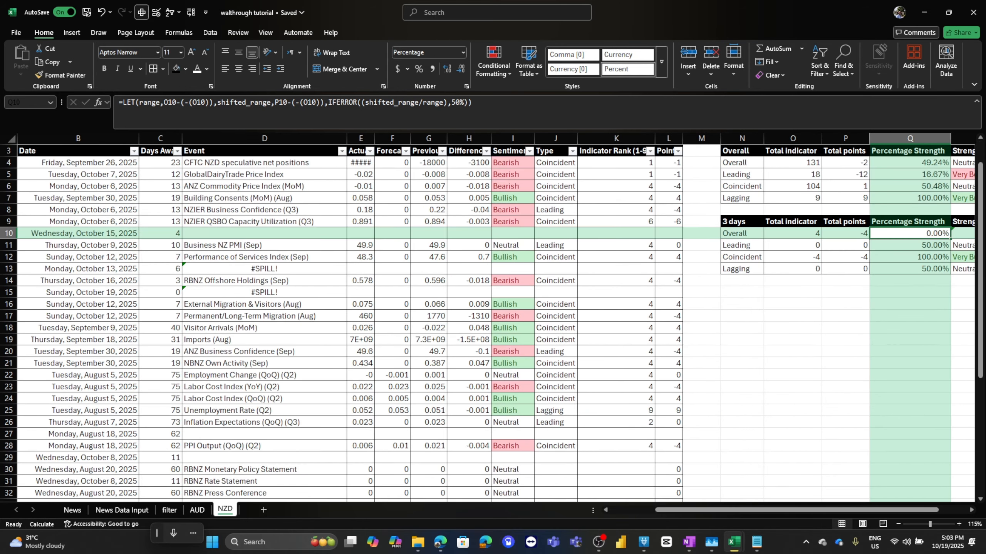
scroll(488, 322, down, 4)
scroll(487, 323, up, 4)
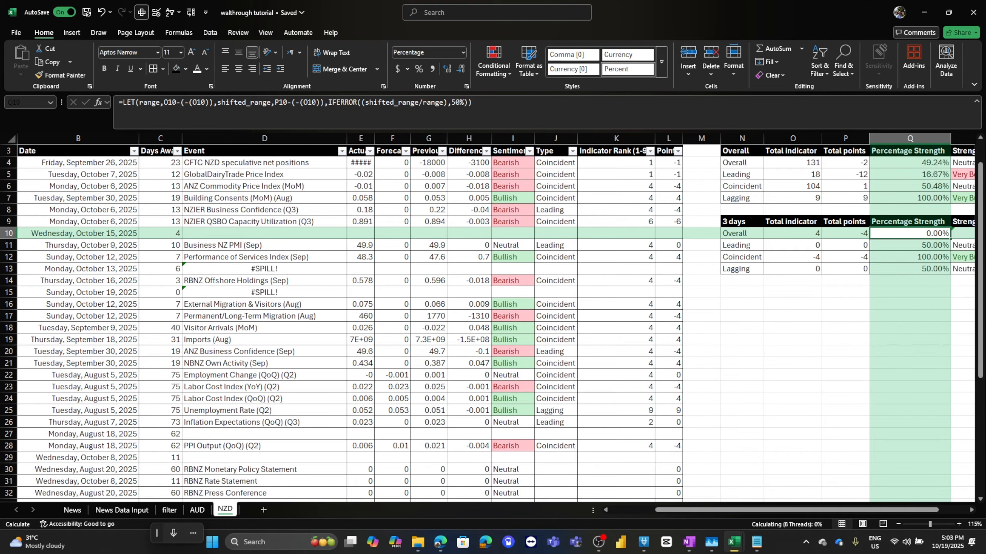
click(264, 233)
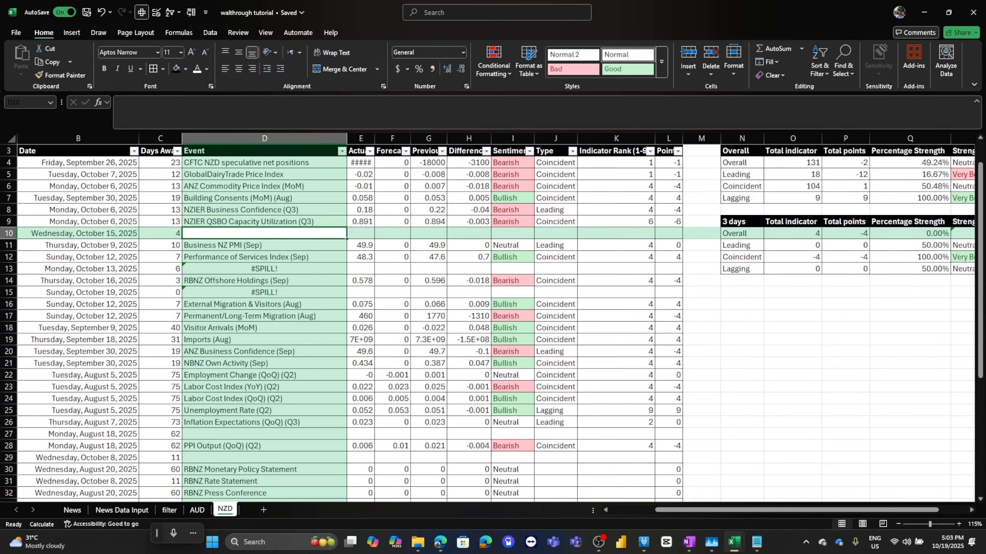
scroll(488, 322, down, 1)
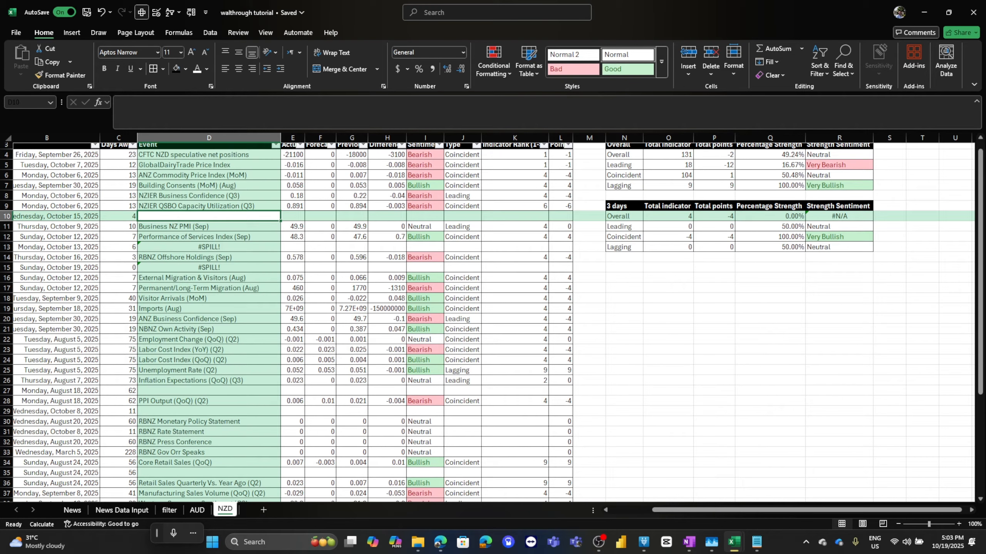
scroll(488, 322, left, 3)
scroll(487, 322, up, 1)
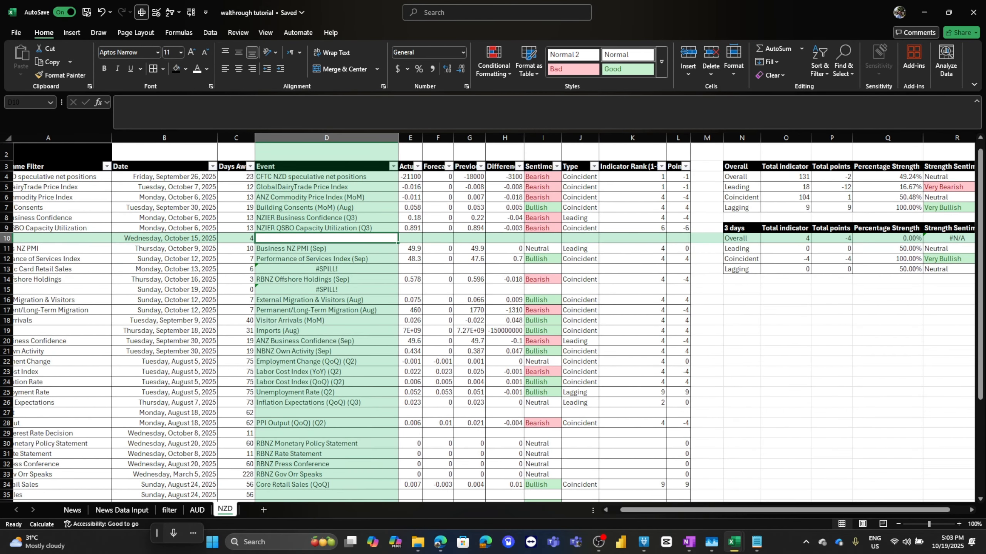
drag(742, 167, 949, 269)
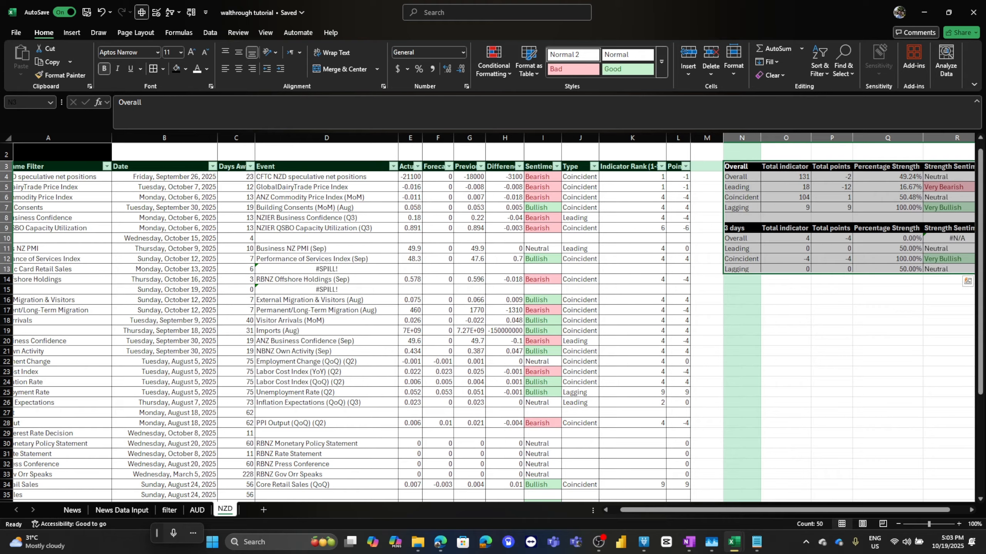
right_click(283, 237)
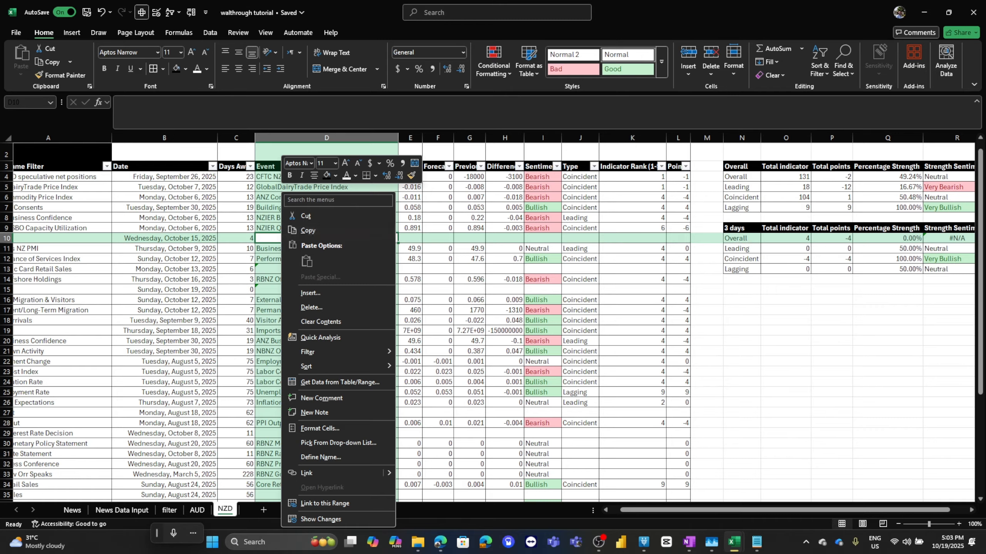
click(311, 307)
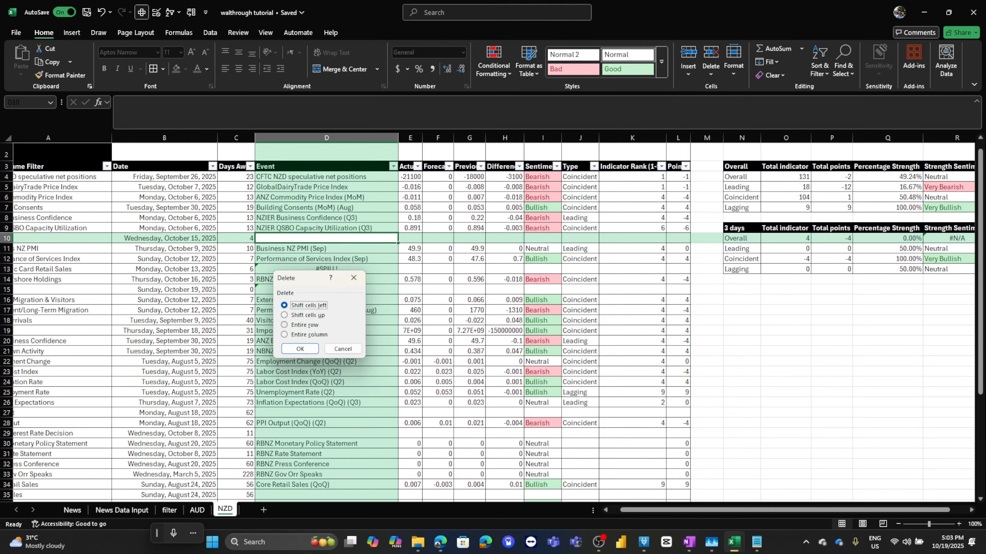
click(305, 325)
click(300, 349)
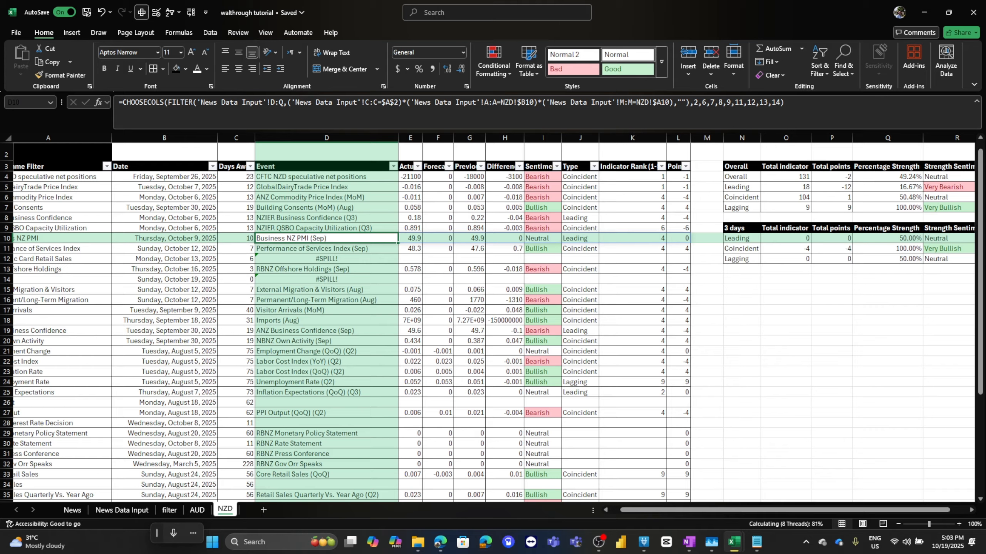
key(ctrl+z)
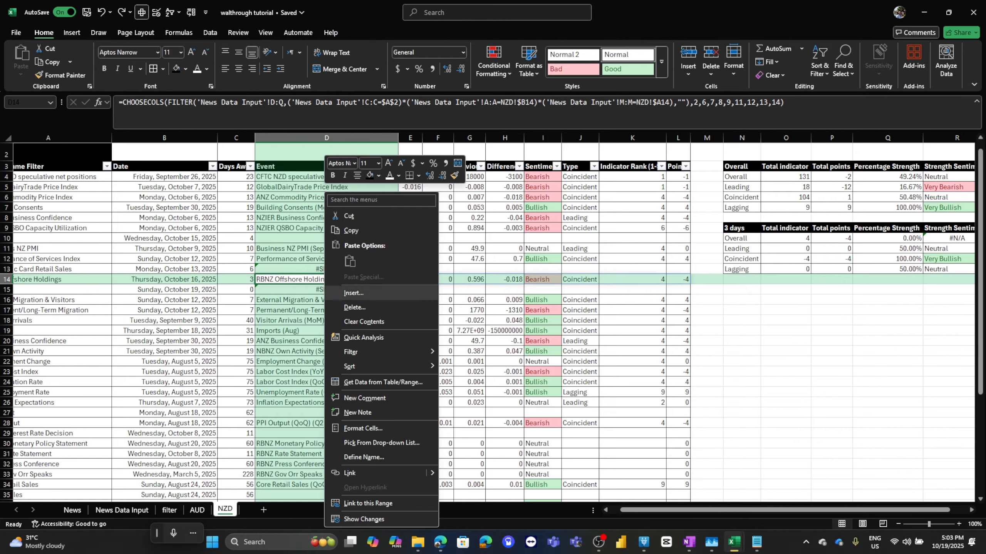
Insert an entire blank row above RBNZ Offshore Holdings to make room for the Electronic Card Retail Sales results.
click(353, 293)
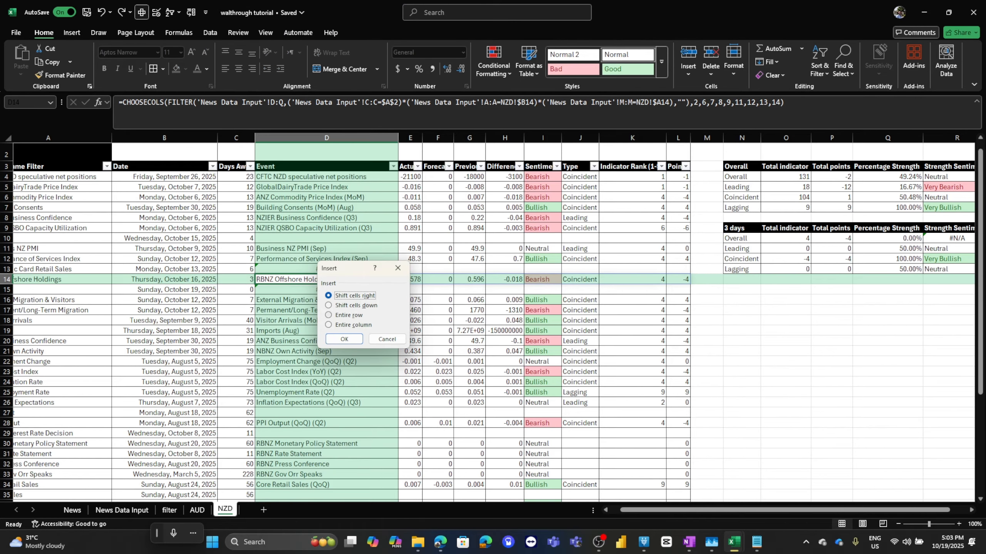
click(349, 315)
click(344, 340)
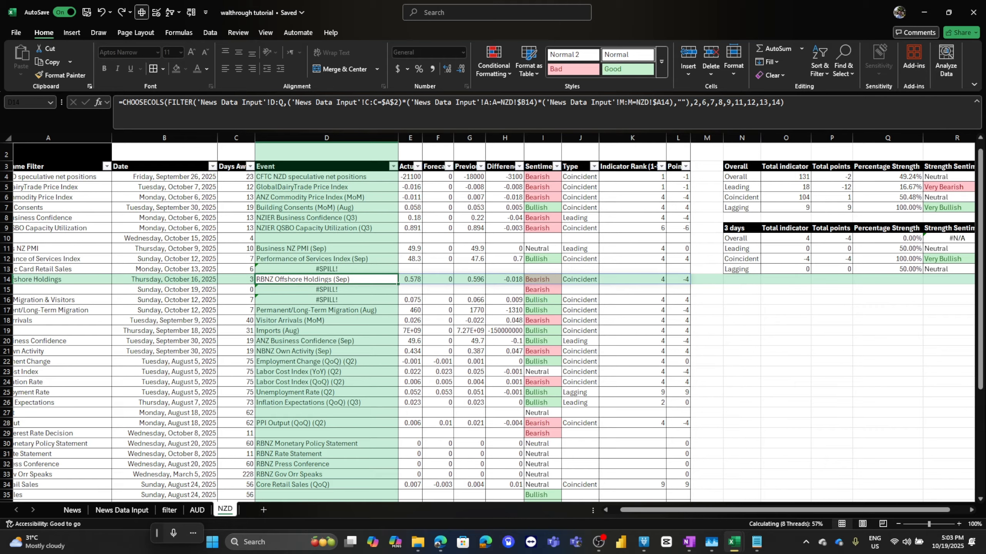
drag(741, 177, 742, 249)
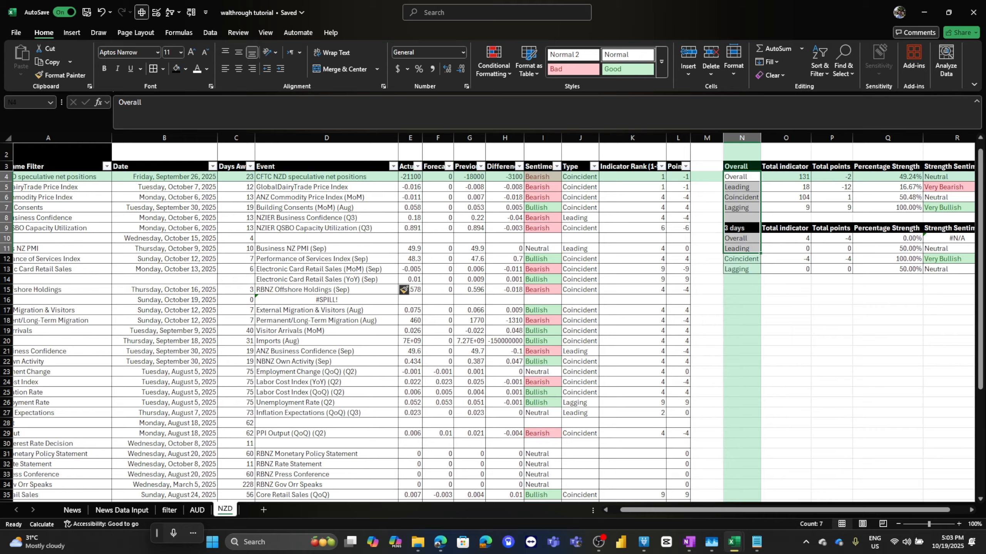
scroll(493, 322, up, 1)
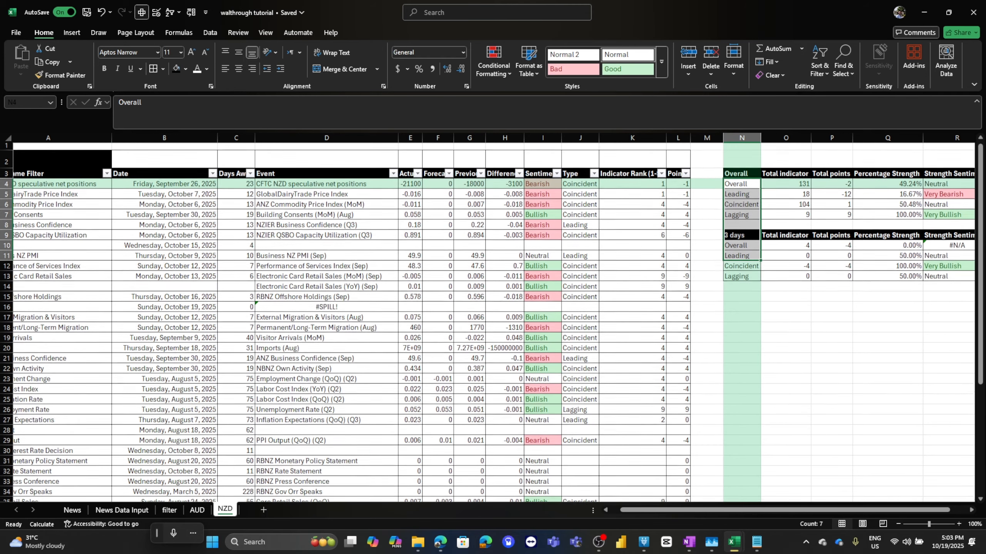
scroll(493, 322, left, 2)
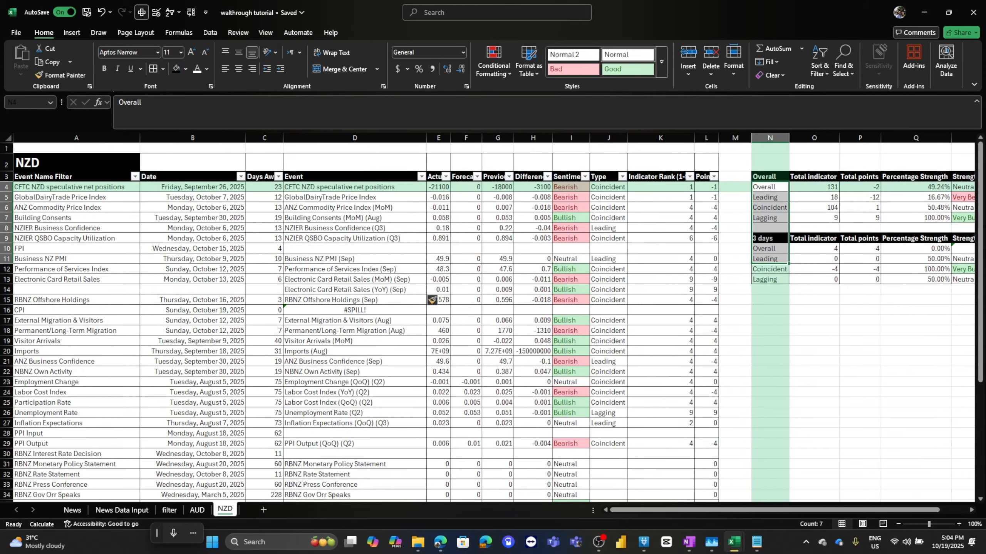
Select the whole NZD table and move it down so its title sits in row 14.
drag(76, 162, 608, 443)
scroll(608, 444, down, 5)
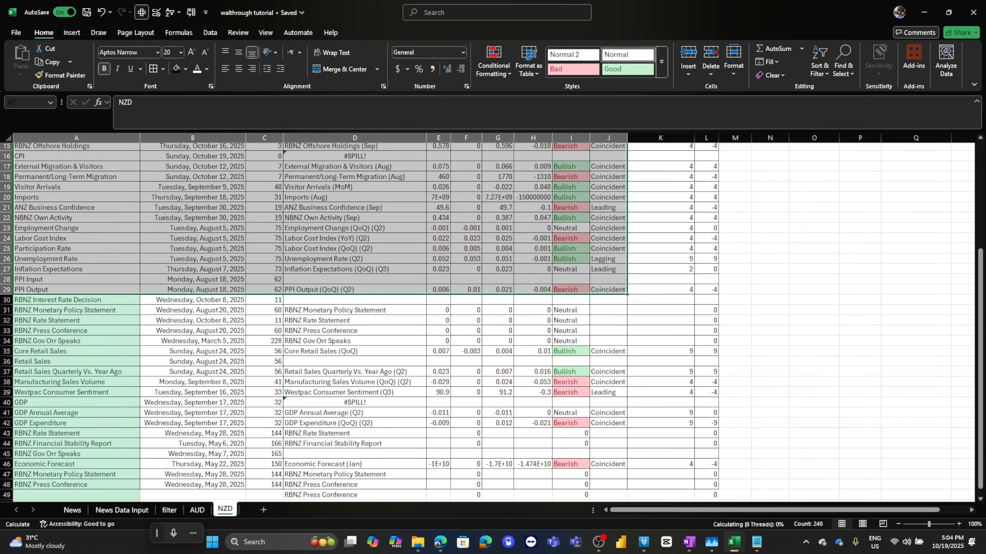
scroll(494, 322, down, 3)
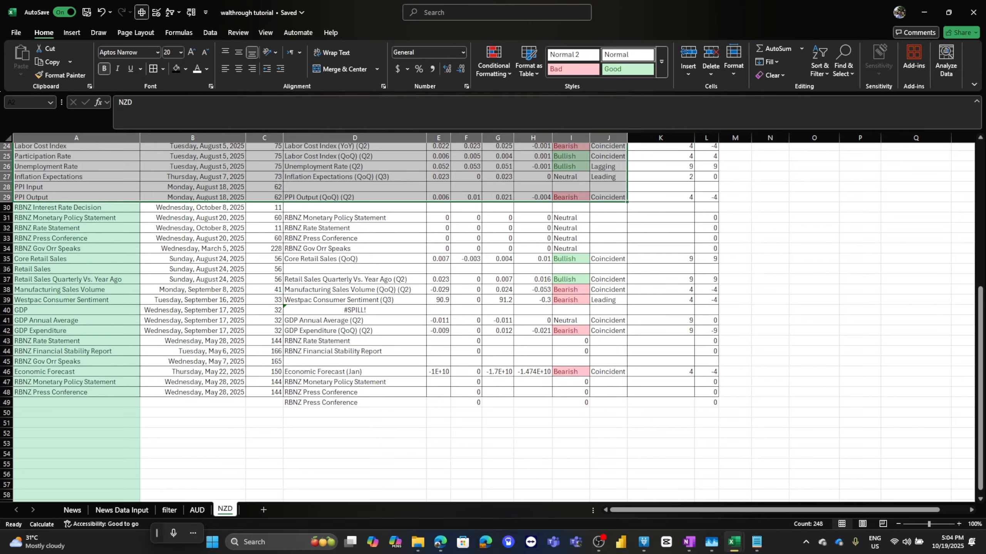
shift+click(706, 402)
scroll(432, 299, up, 8)
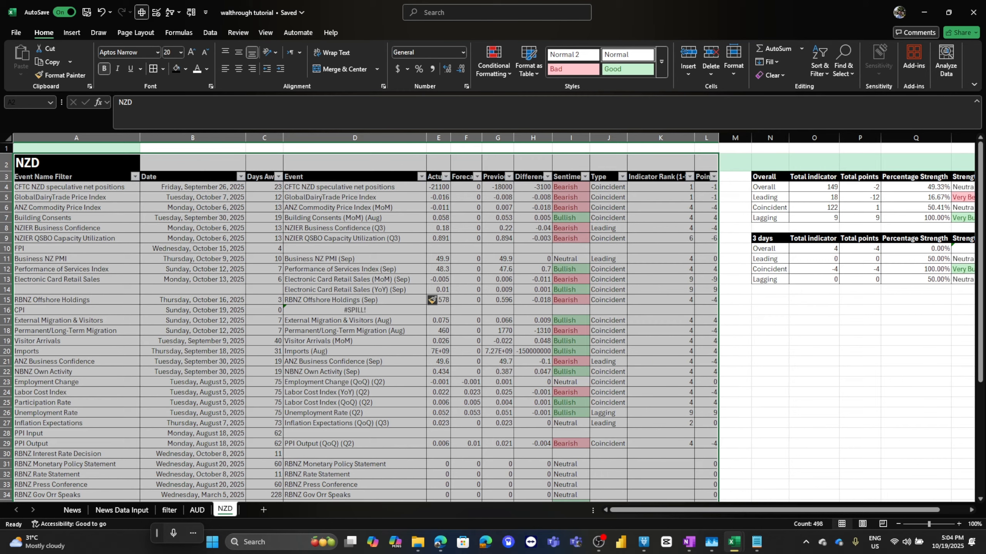
drag(618, 154, 617, 278)
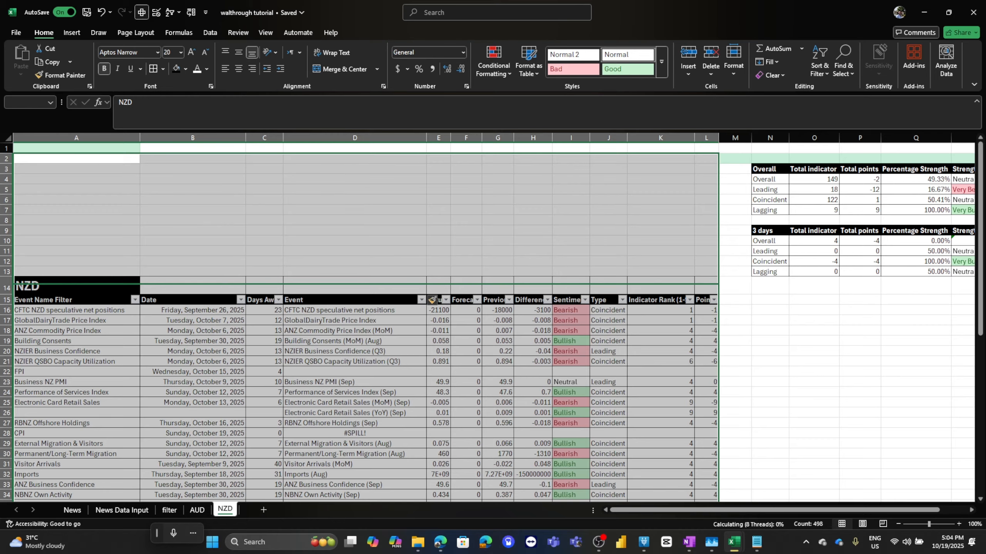
click(769, 241)
scroll(493, 322, down, 16)
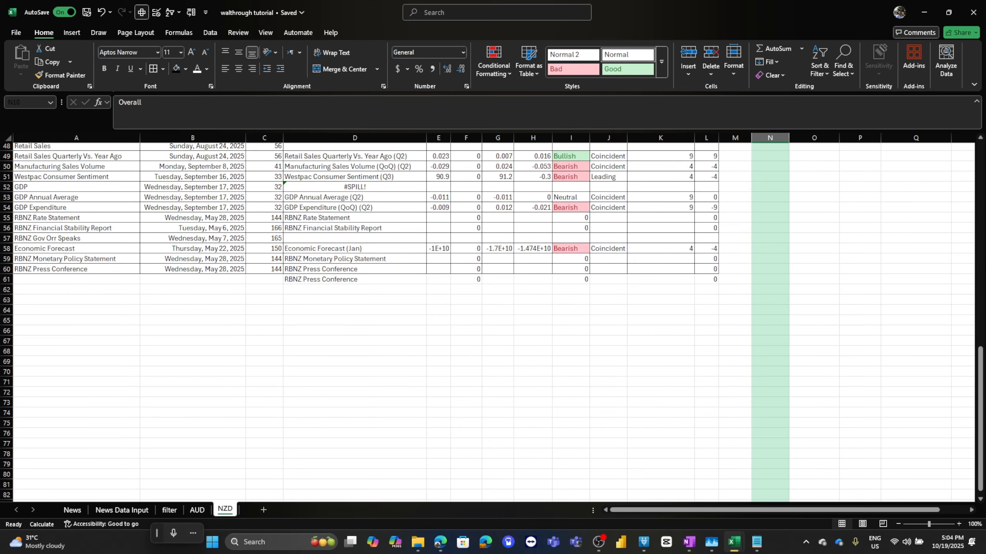
scroll(493, 322, up, 11)
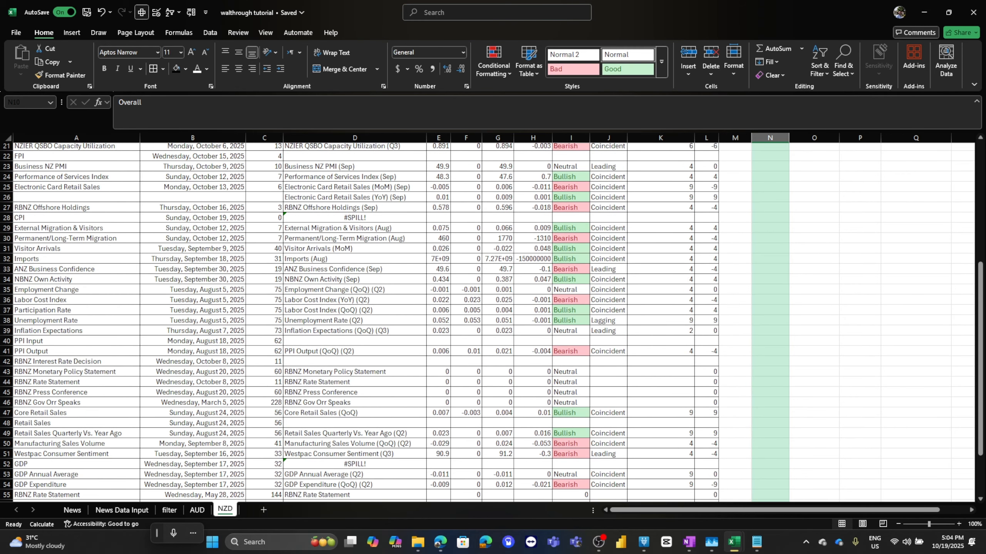
Delete the blank event rows (FPI, PPI Input, RBNZ Interest Rate Decision, Retail Sales, RBNZ Gov Orr Speaks) from the NZD table.
click(355, 217)
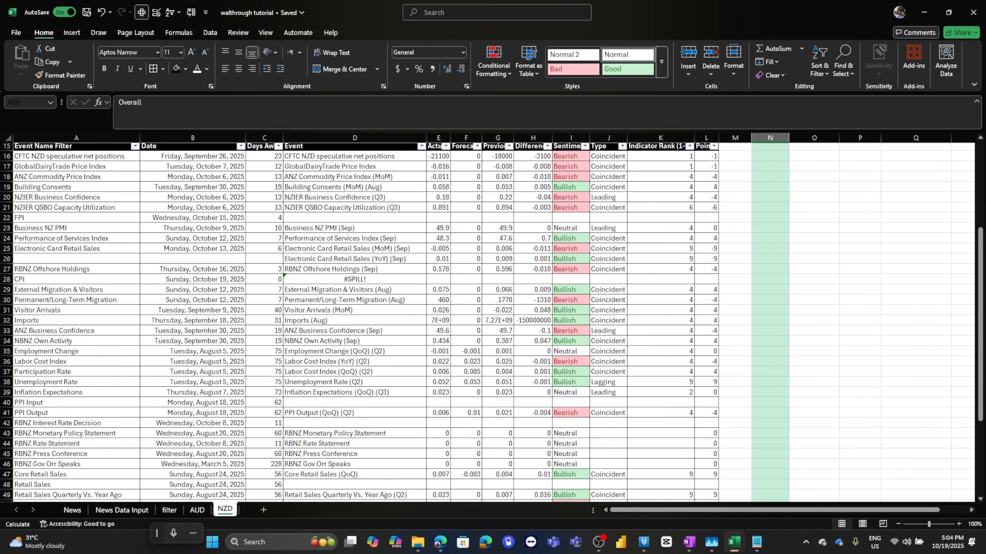
ctrl+click(355, 403)
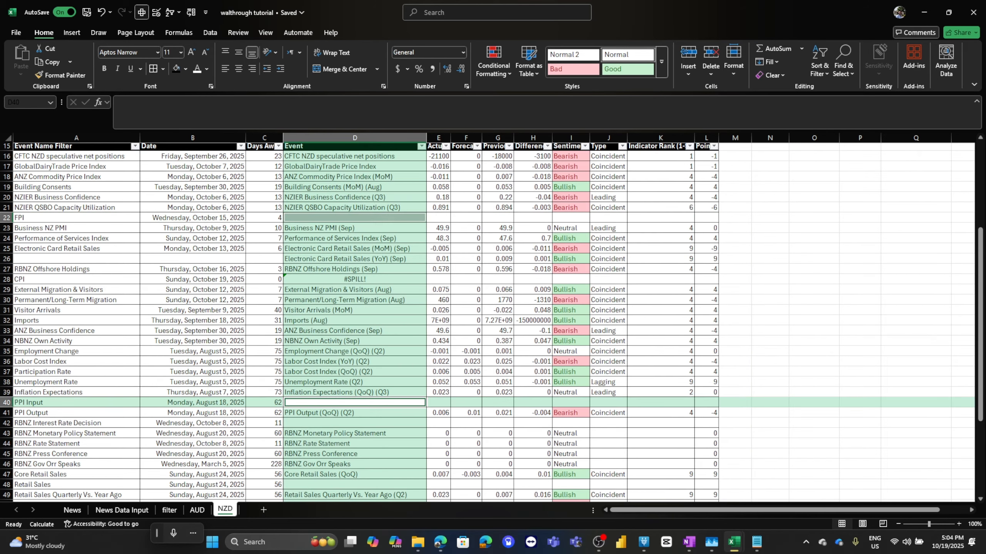
ctrl+click(355, 423)
scroll(355, 423, down, 7)
ctrl+click(355, 270)
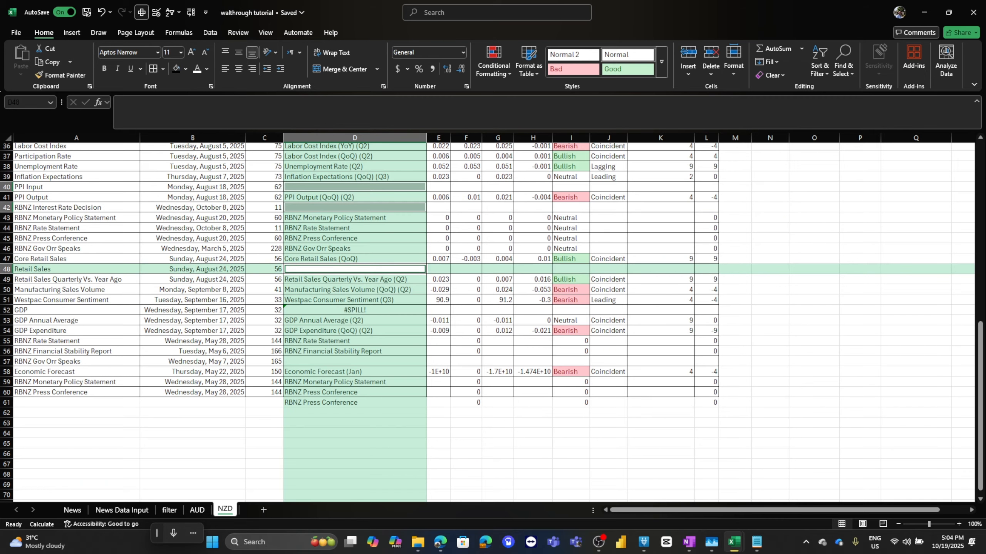
ctrl+click(354, 362)
right_click(374, 209)
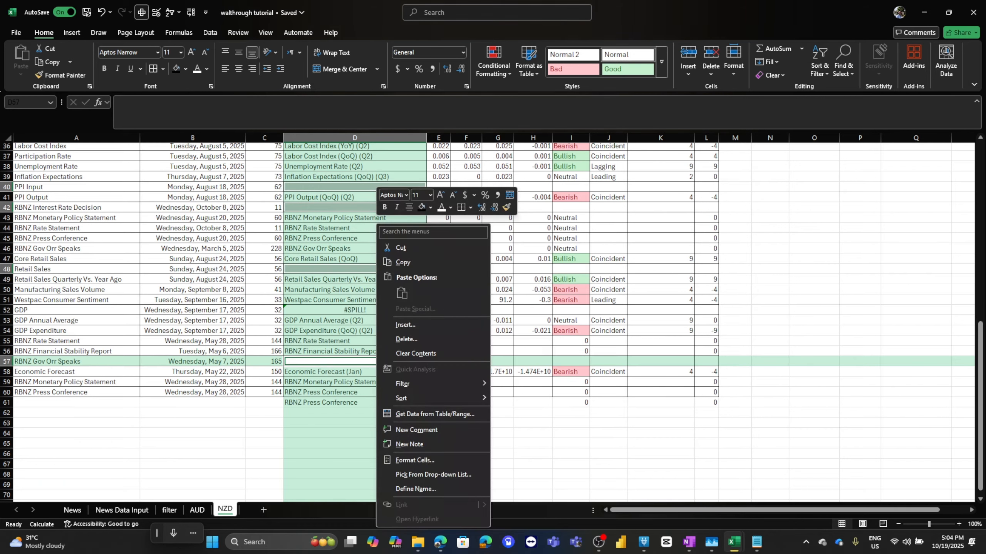
click(396, 324)
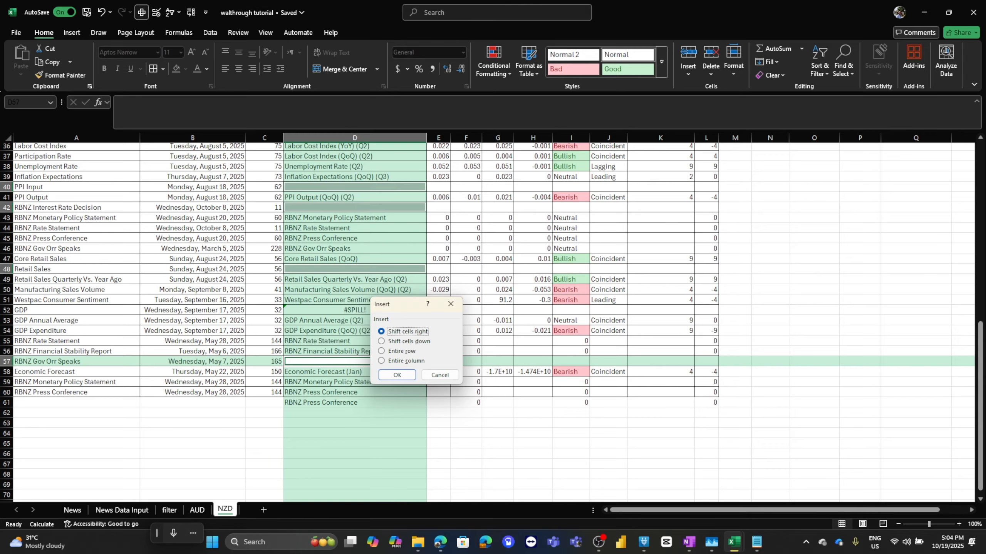
click(440, 375)
right_click(375, 209)
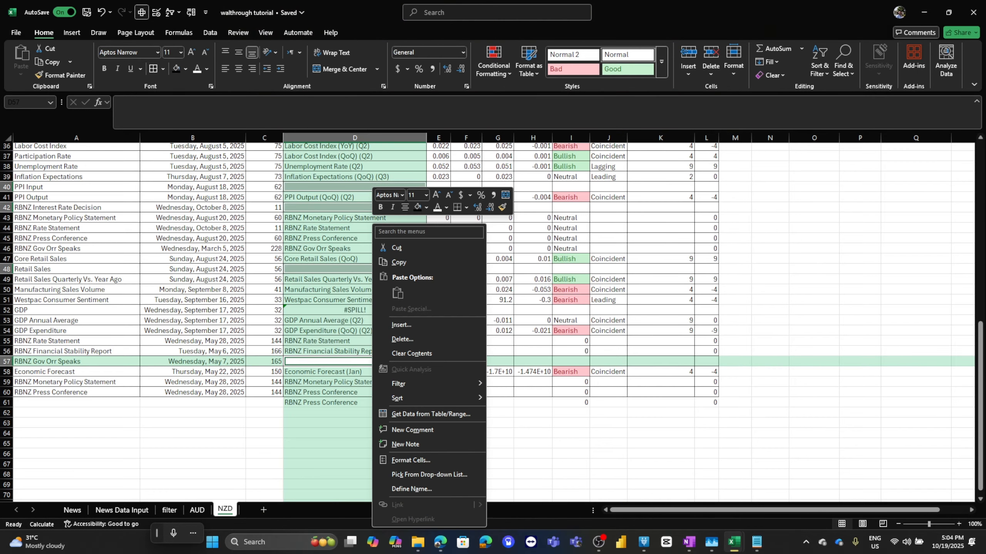
click(402, 339)
click(387, 361)
click(382, 385)
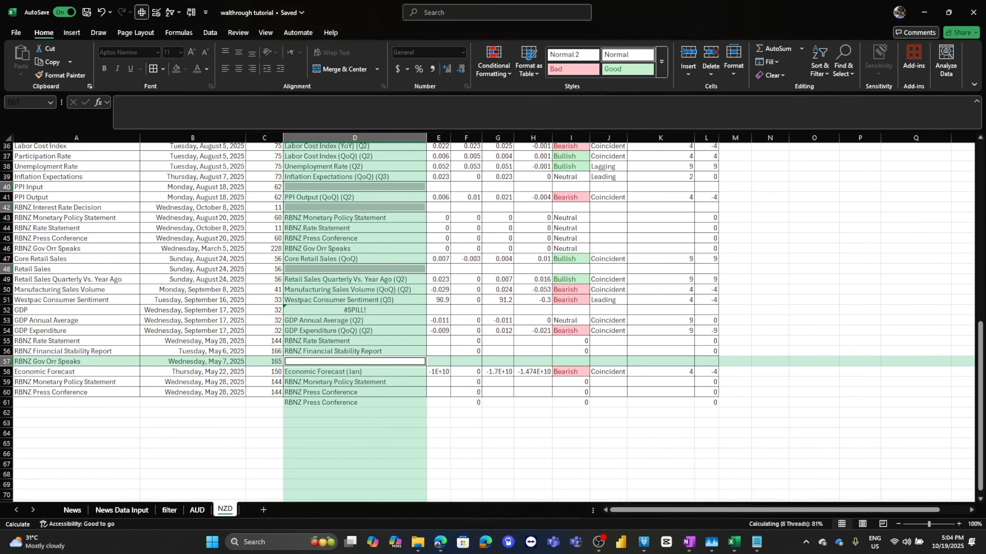
Insert an entire blank row above External Migration & Visitors to make room for the CPI results.
key(alt+Tab)
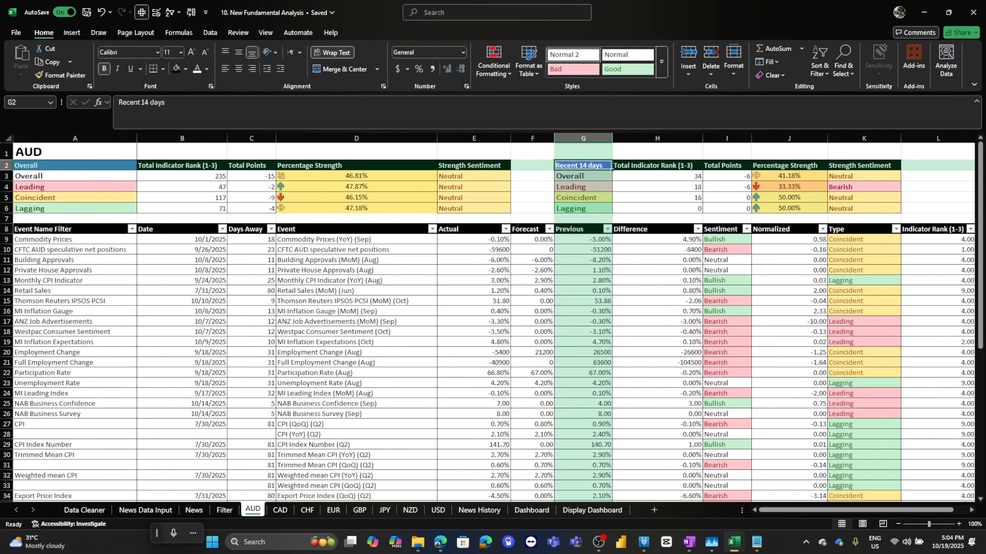
key(alt+Tab)
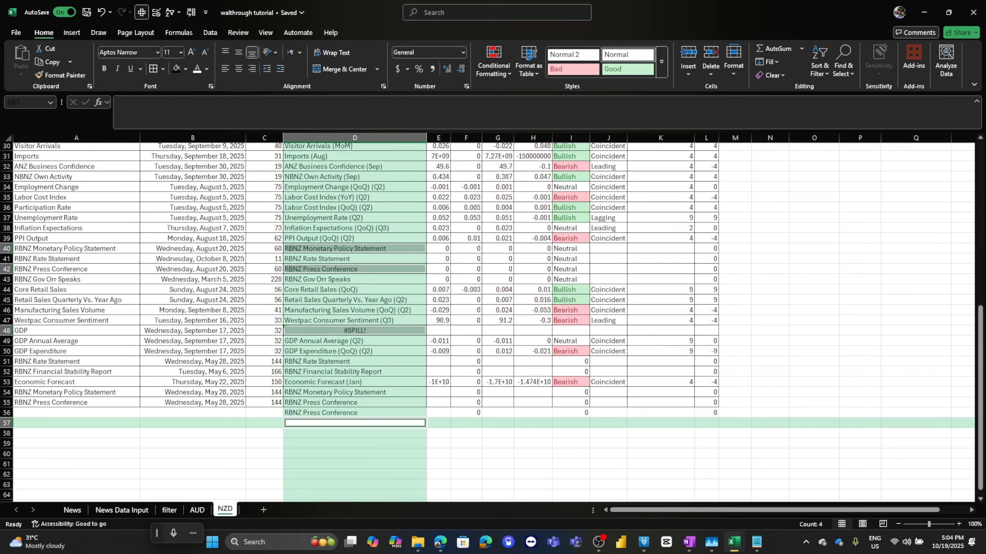
click(354, 341)
scroll(355, 341, up, 4)
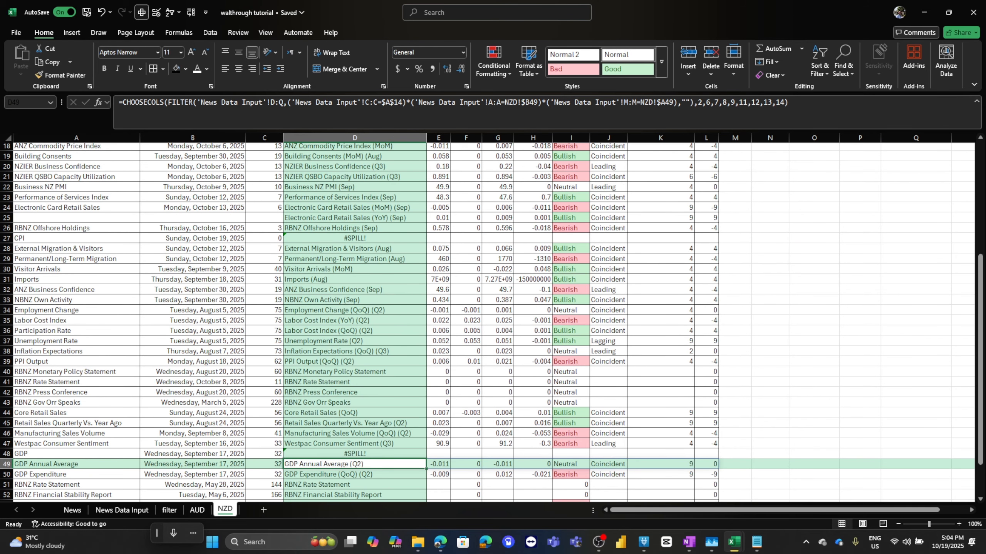
scroll(359, 279, up, 1)
click(359, 280)
right_click(358, 279)
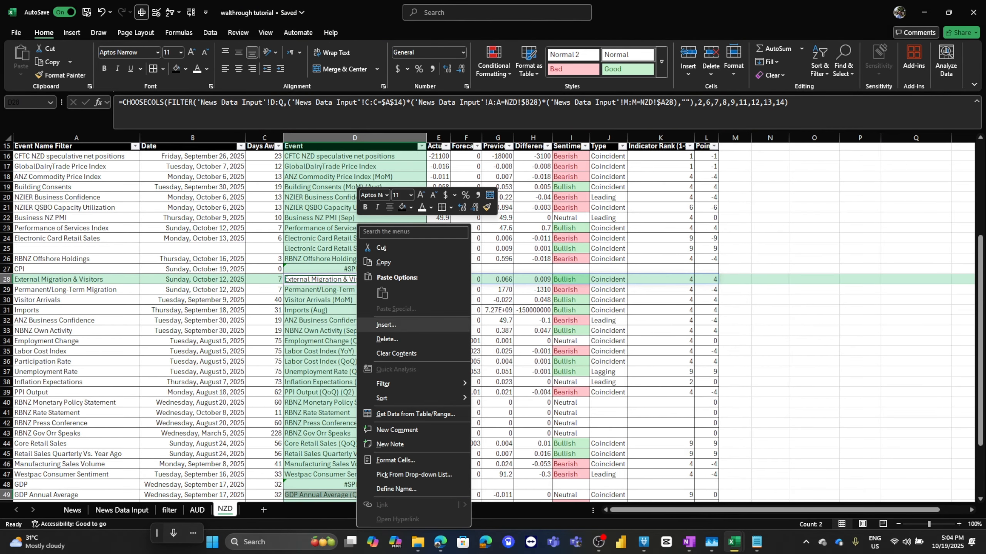
click(385, 325)
click(349, 348)
click(363, 371)
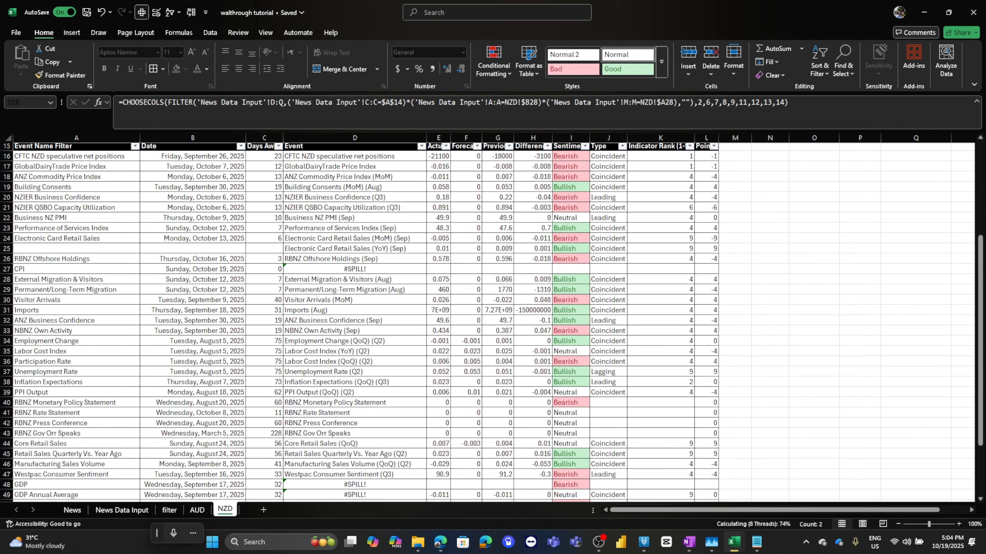
Fill the Date and Days Away formulas down into the newly inserted rows of the NZD table.
scroll(493, 318, down, 4)
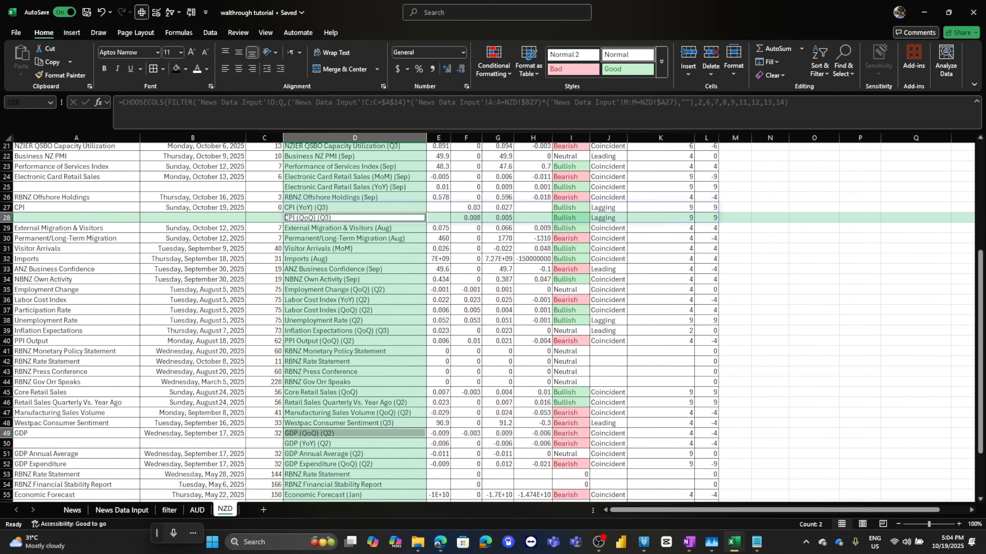
scroll(493, 319, up, 8)
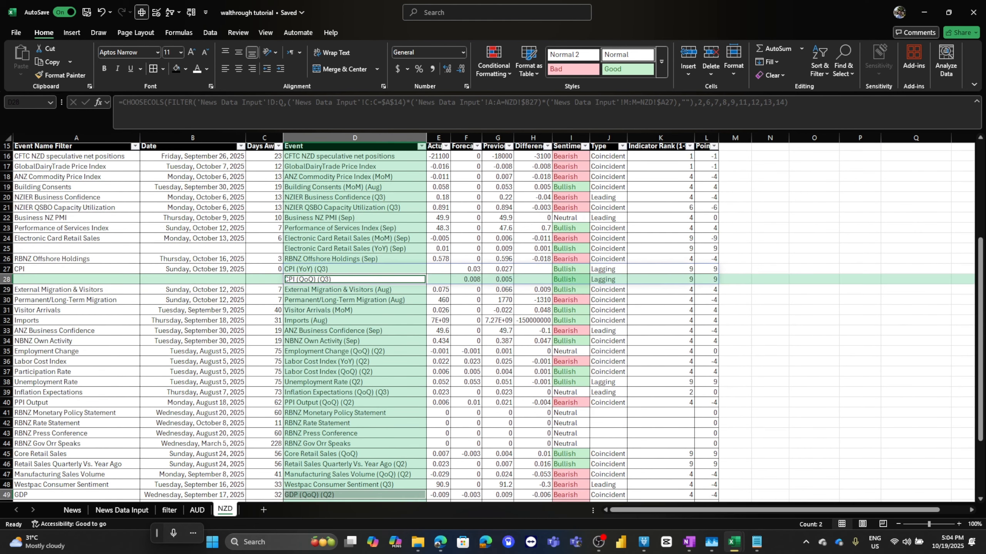
drag(192, 280, 284, 490)
click(354, 446)
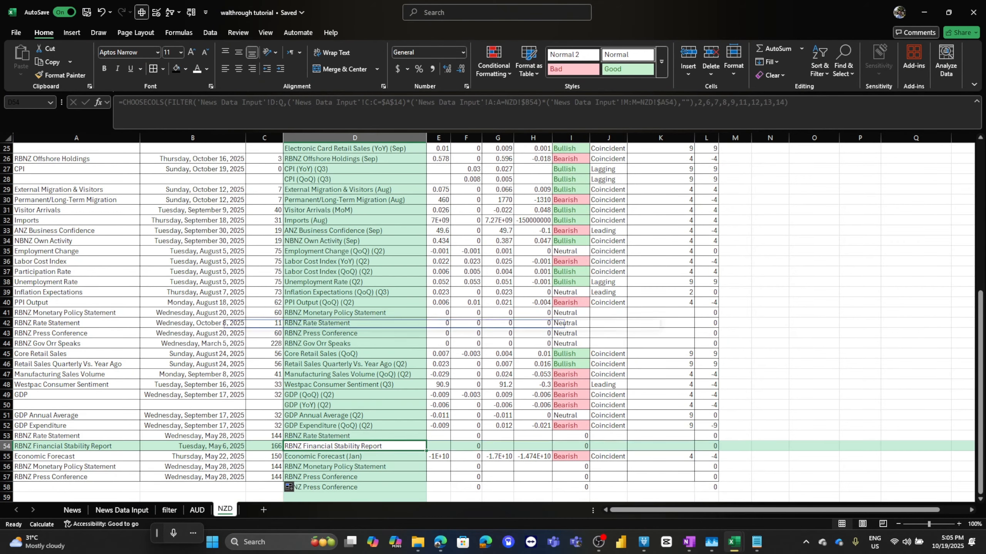
Review the NZD table rows and their formulas from top to bottom.
scroll(354, 447, up, 2)
scroll(354, 446, down, 3)
scroll(354, 446, down, 1)
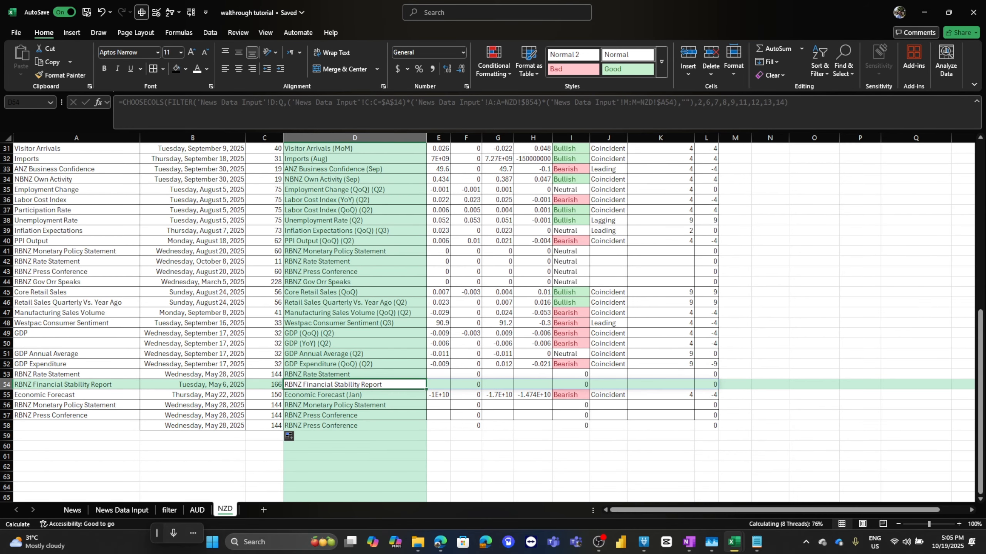
click(355, 323)
scroll(355, 323, up, 4)
drag(355, 333, 706, 323)
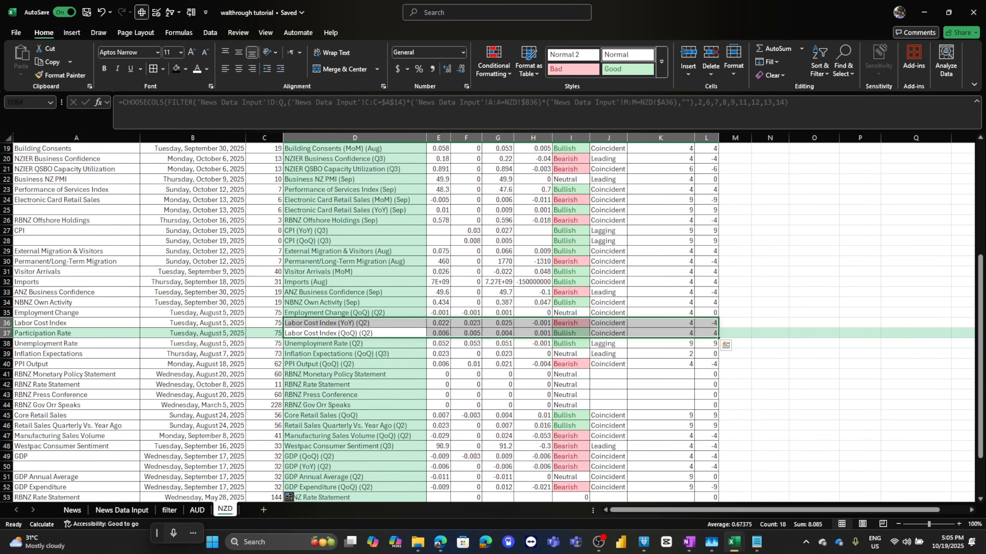
key(ctrl+a)
click(192, 303)
key(ctrl+a)
scroll(192, 303, up, 6)
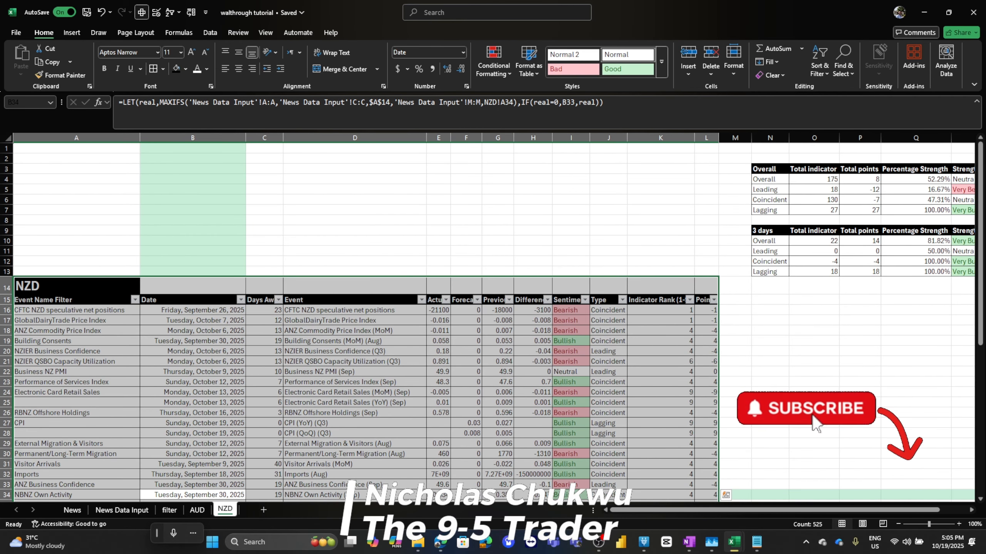
Autofit the widths of columns E through L in the NZD table.
click(192, 444)
scroll(192, 444, down, 12)
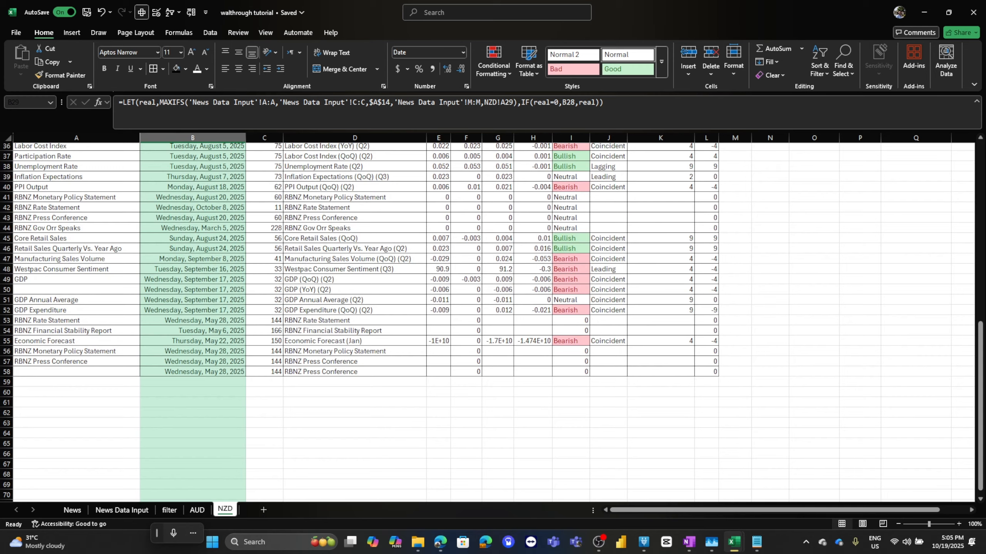
drag(439, 138, 706, 138)
double_click(718, 138)
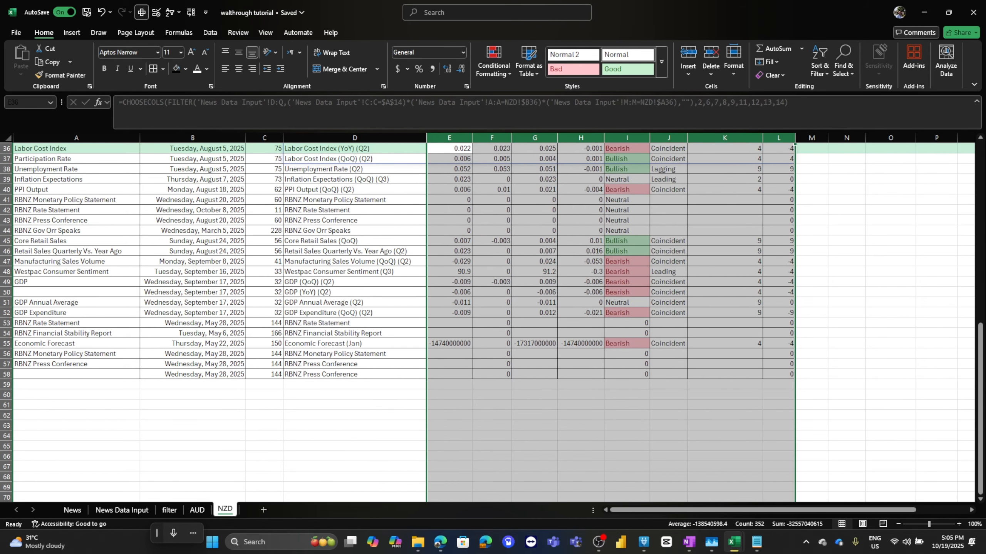
Compare the CPI (YoY) and CPI (QoQ) rows in the NZD table with their source rows in News Data Input.
click(492, 323)
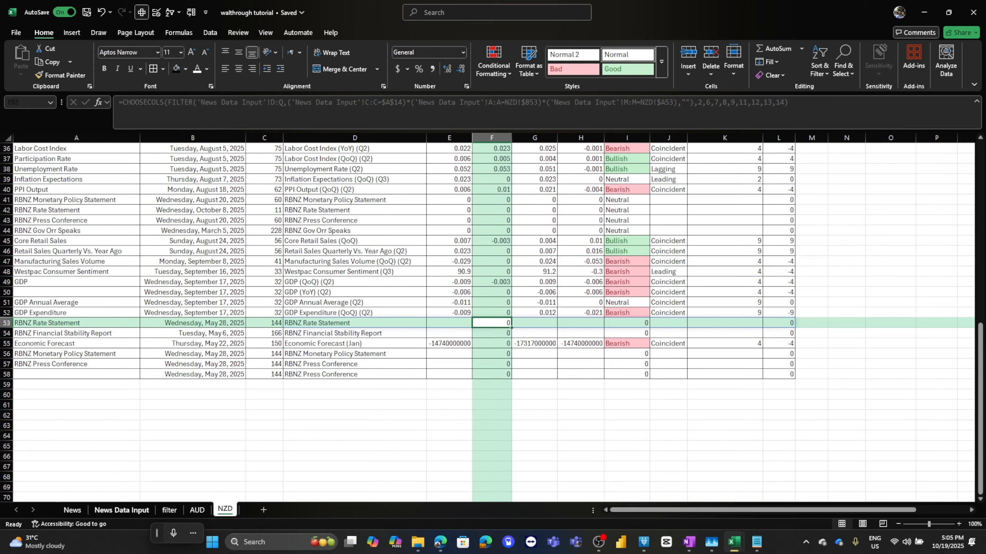
click(121, 510)
click(86, 446)
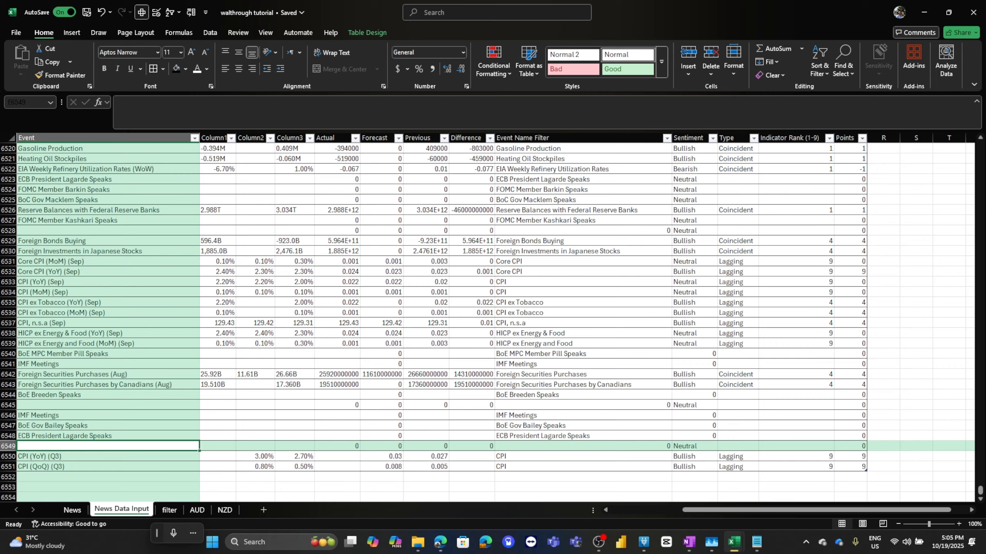
click(108, 456)
scroll(107, 457, left, 4)
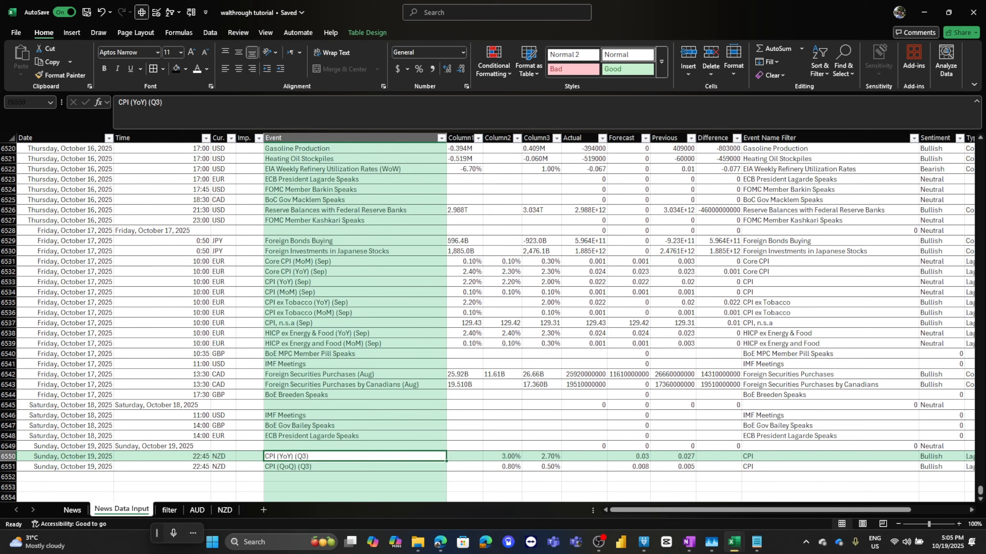
click(225, 510)
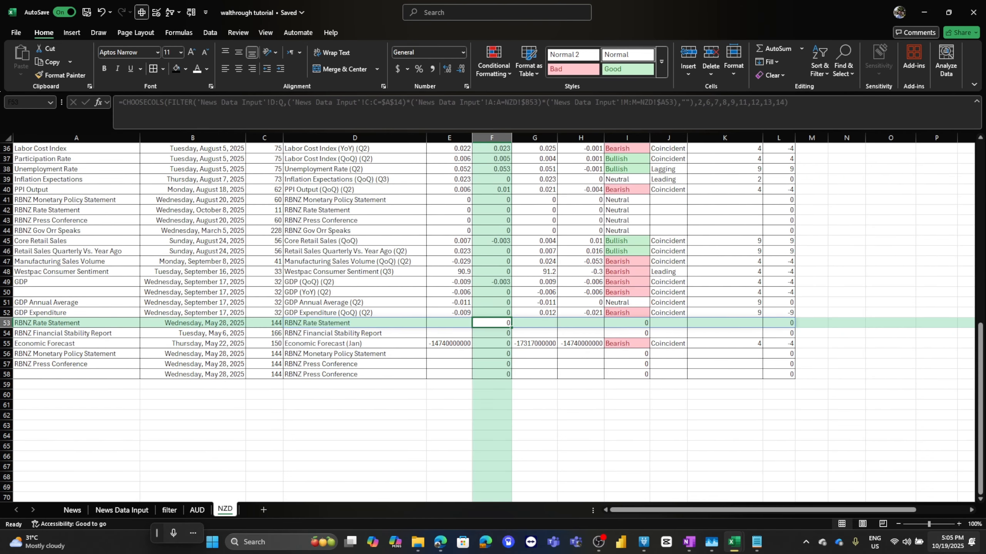
scroll(492, 322, up, 9)
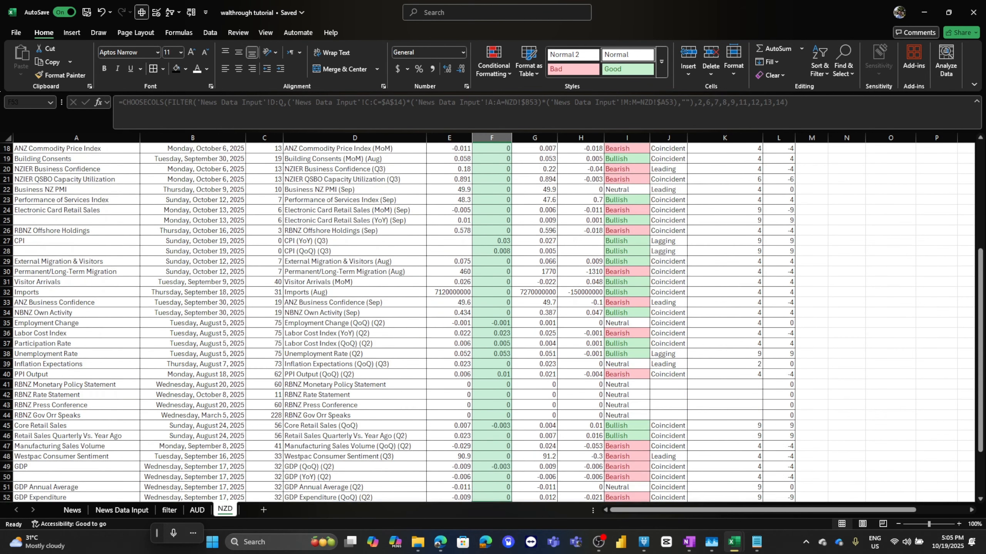
scroll(492, 322, down, 2)
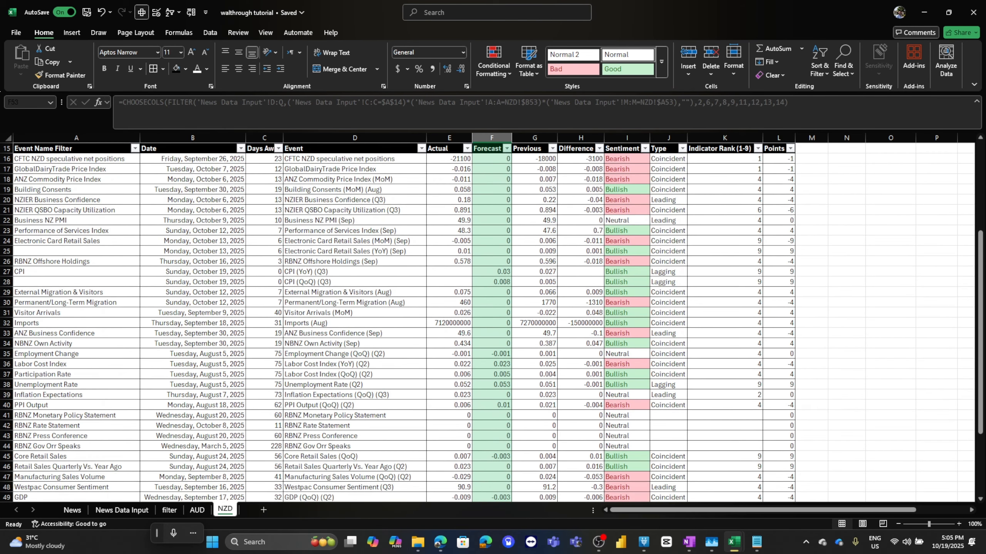
drag(39, 271, 627, 271)
click(627, 272)
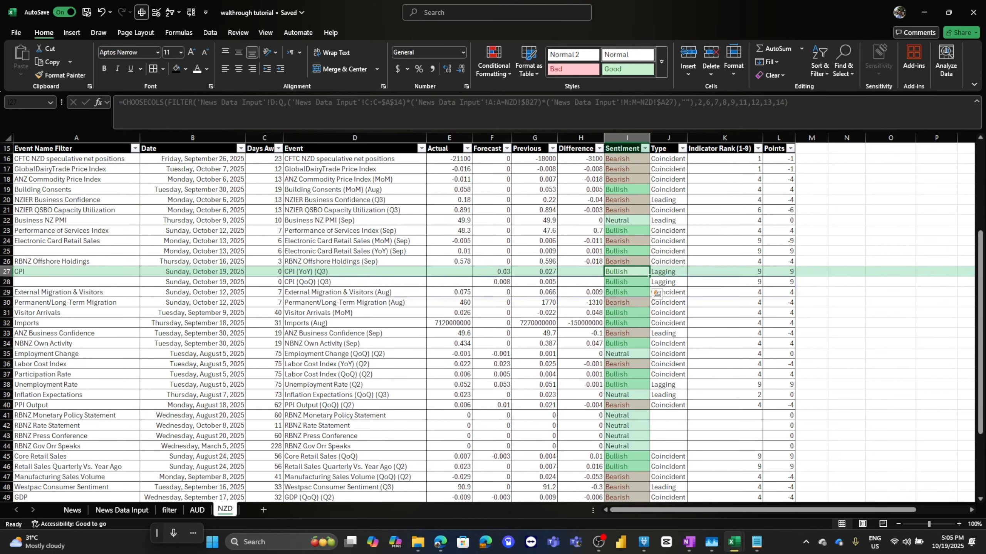
click(627, 282)
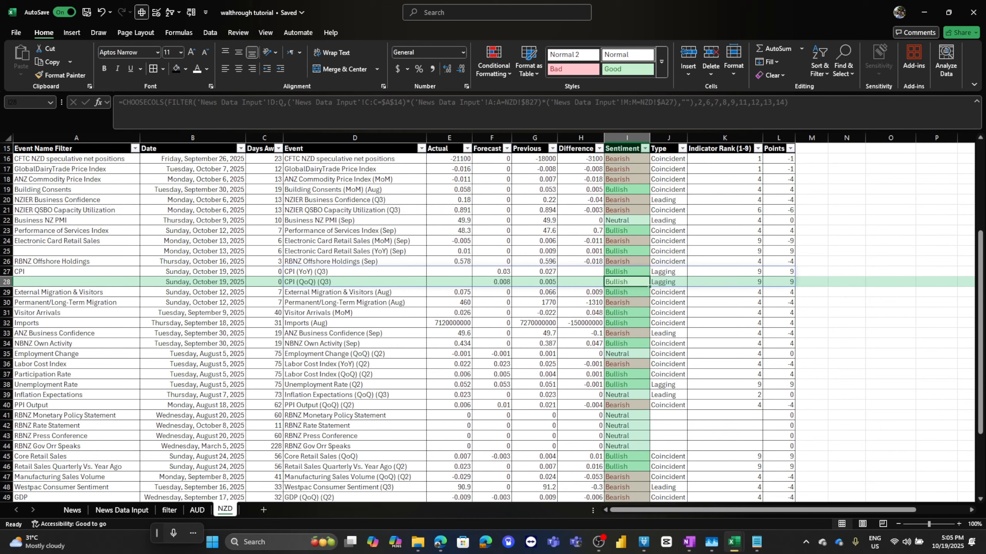
click(627, 272)
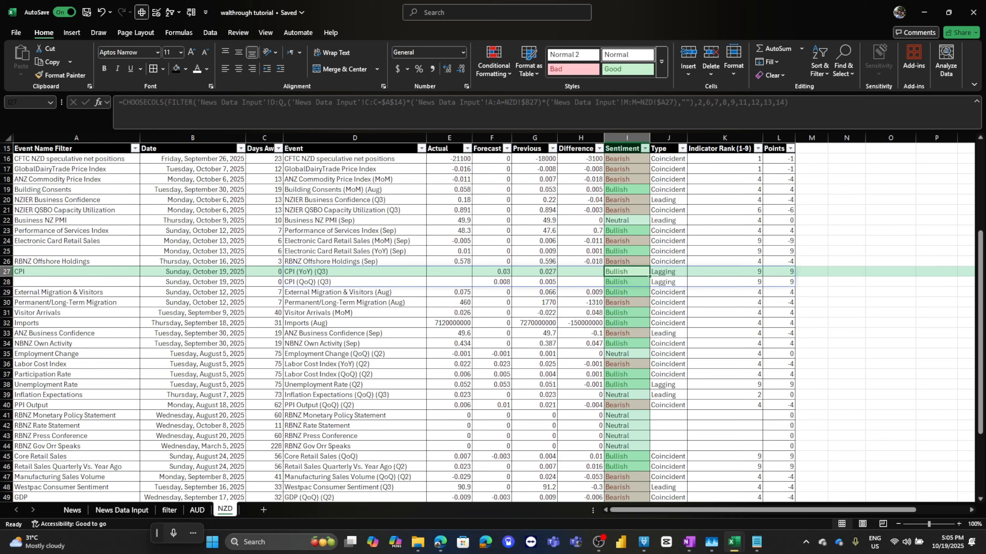
drag(581, 271, 581, 282)
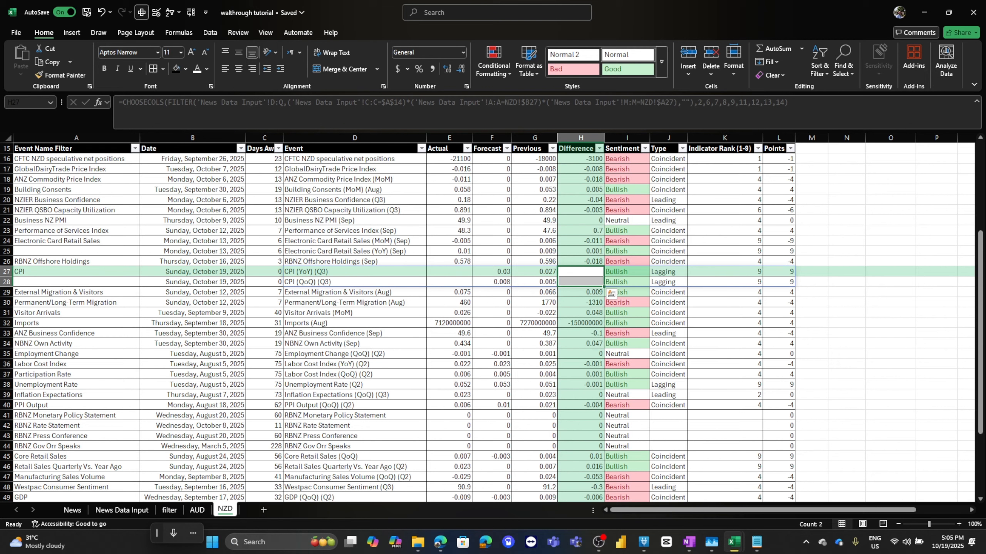
Remove the two NZD CPI rows at the bottom of the News Data Input table.
click(122, 510)
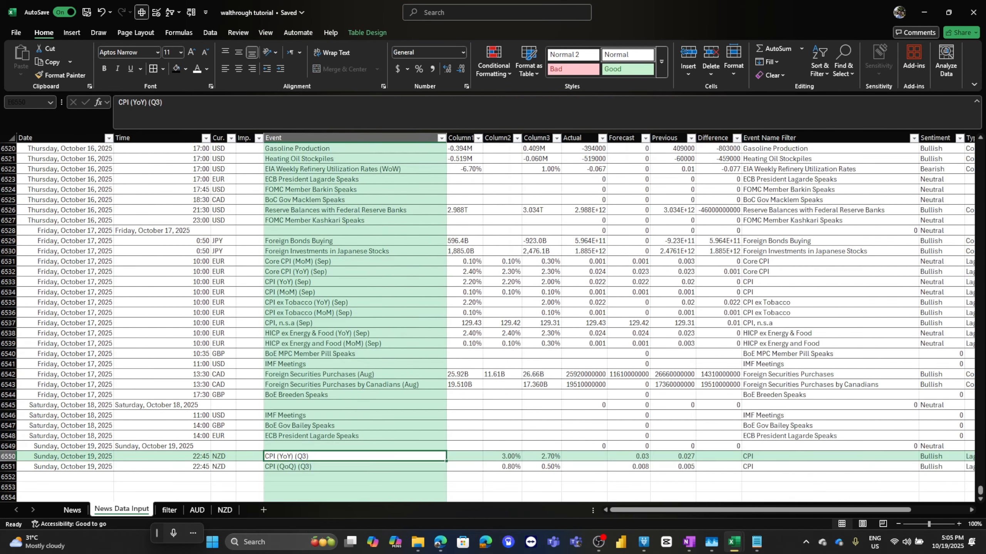
scroll(493, 318, down, 3)
drag(8, 364, 8, 374)
right_click(8, 374)
click(37, 274)
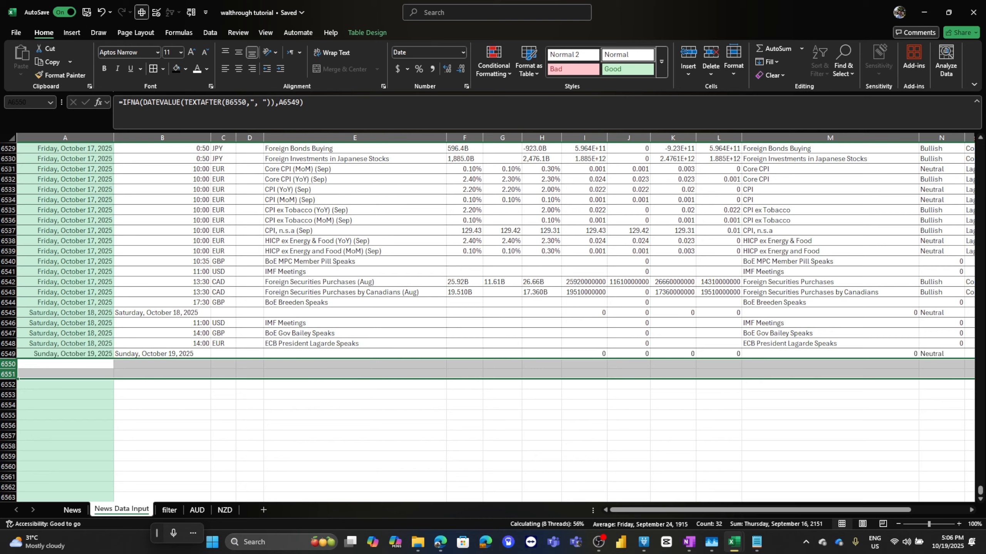
Check the CPI rows' dates in the NZD table and return to the News Data Input sheet.
click(225, 510)
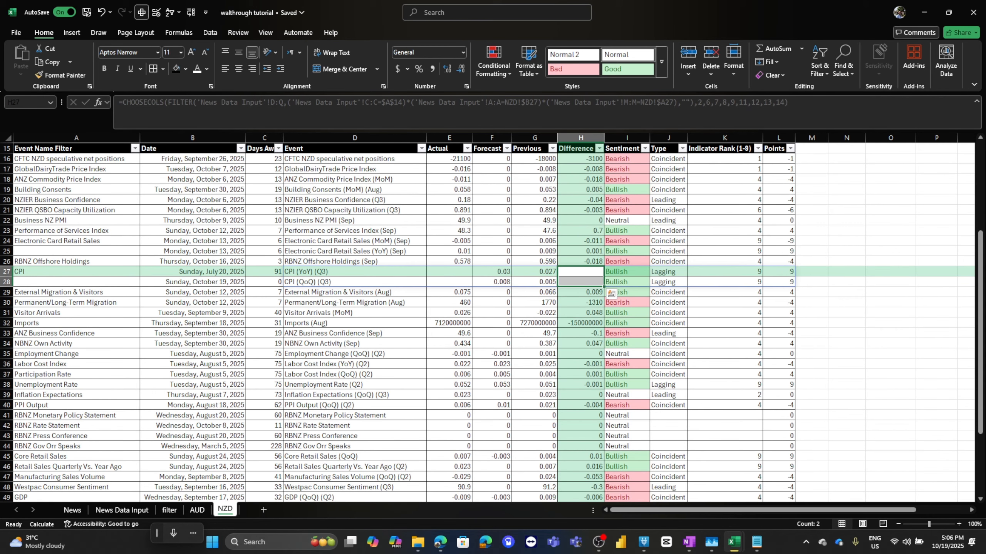
drag(193, 272, 355, 282)
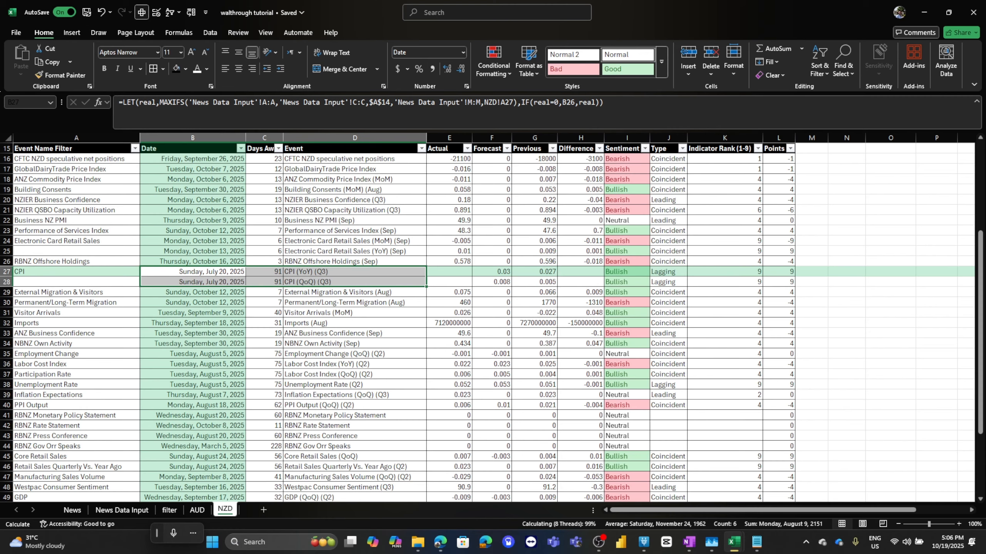
key(ctrl+Page_Up)
key(ctrl+Page_Up)
key(ctrl+Page_Up)
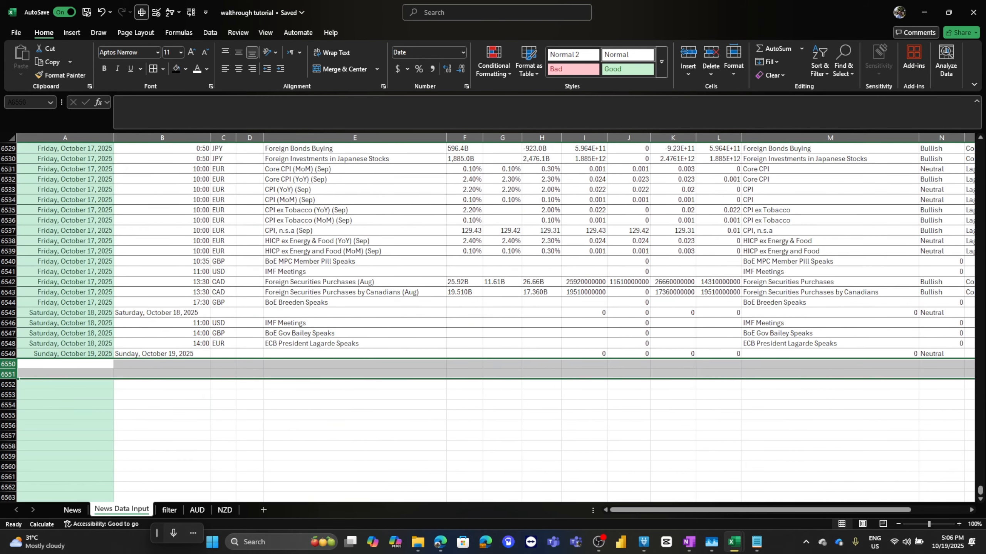
Filter the News Data Input table to events containing "cpi" with currency NZD.
click(250, 333)
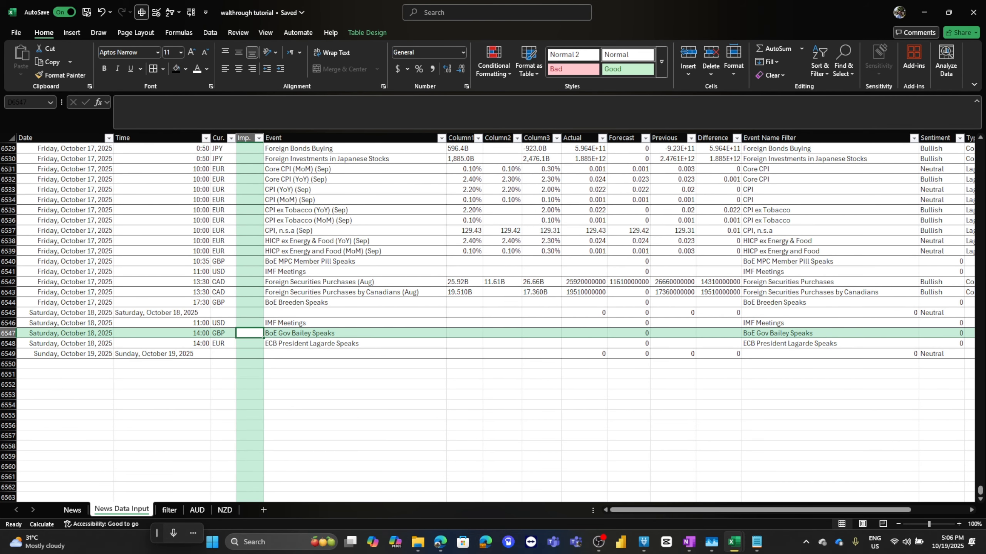
scroll(487, 322, up, 3)
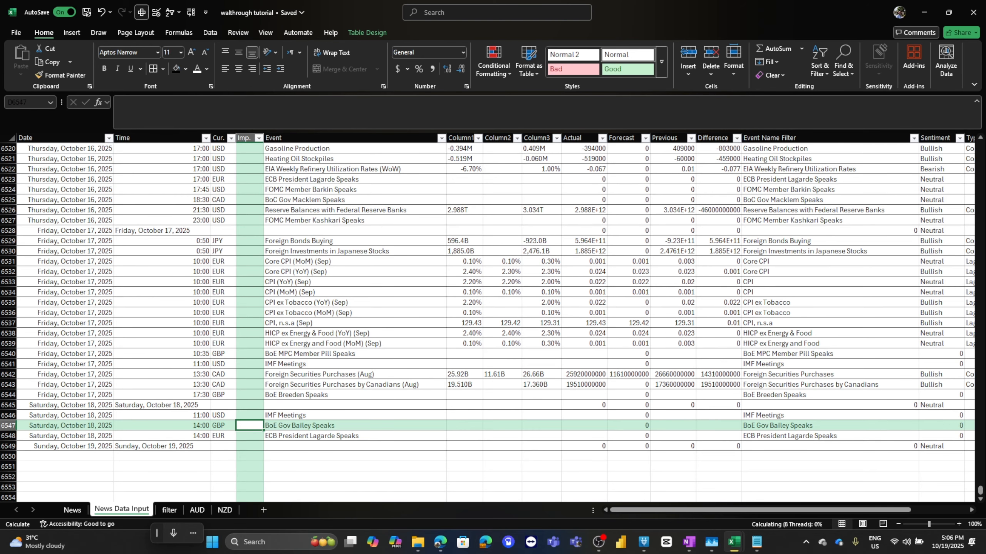
click(442, 138)
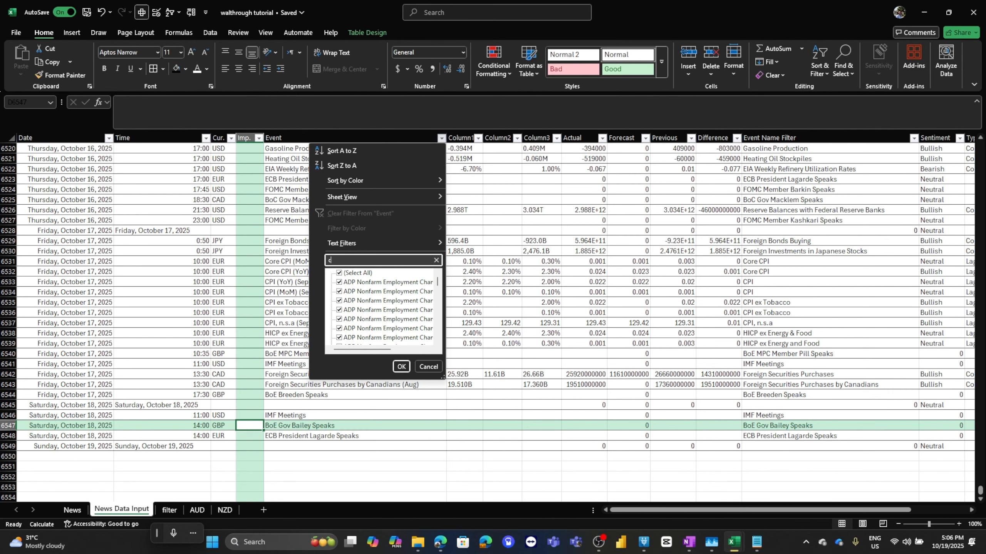
text(cpi)
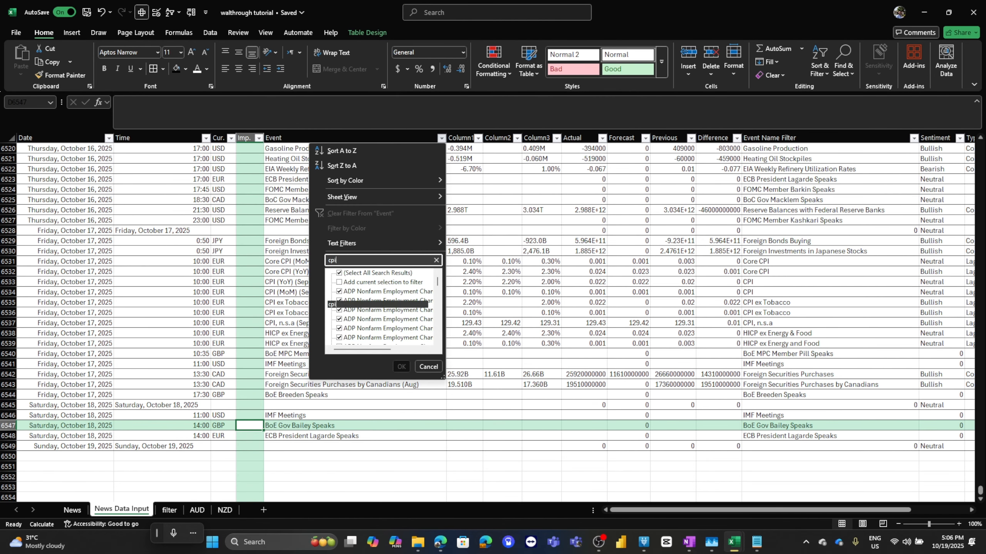
key(Return)
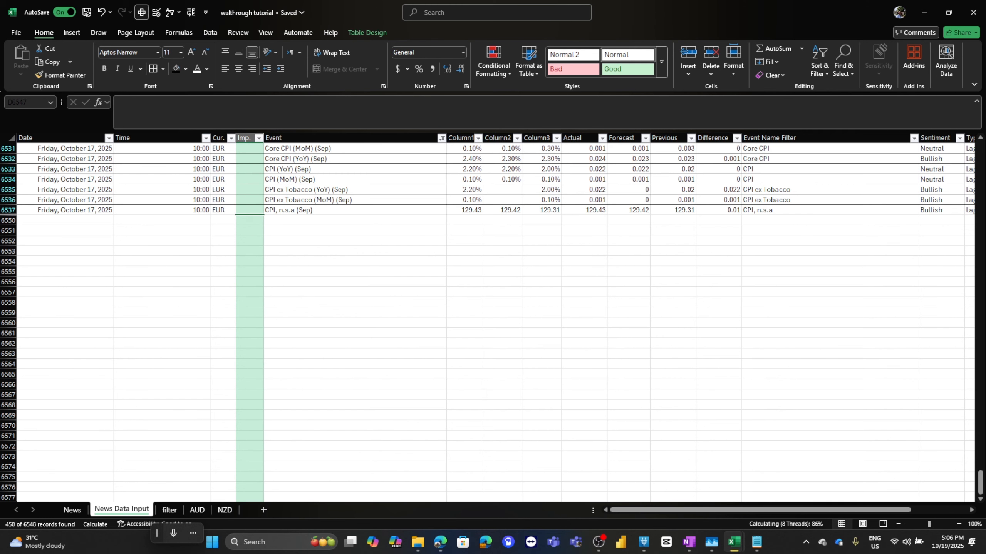
click(231, 138)
click(129, 273)
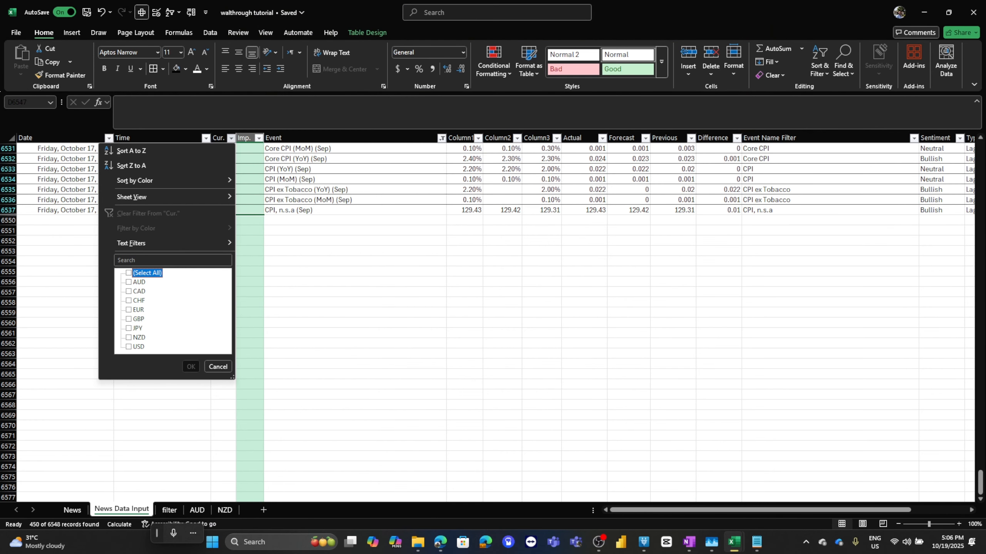
click(129, 338)
click(190, 367)
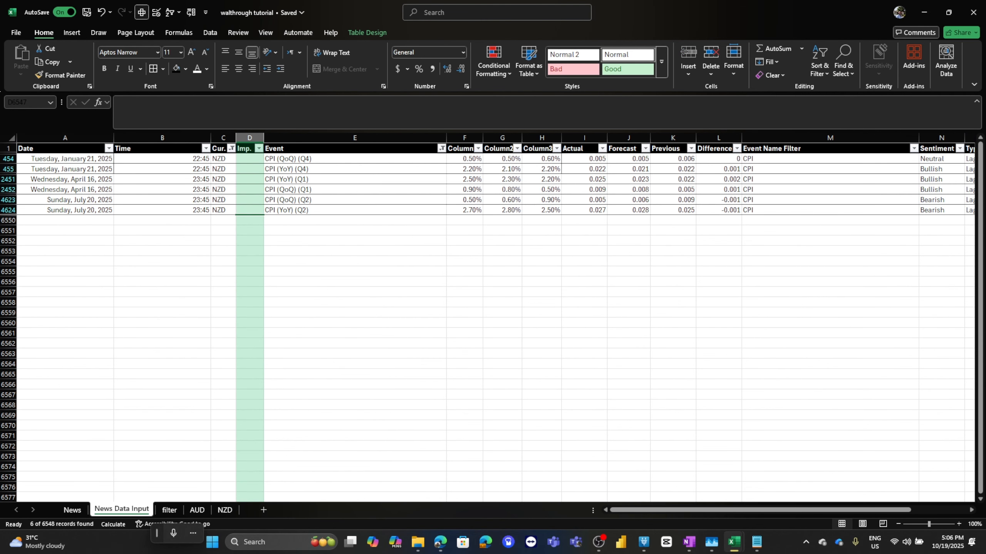
Examine the NZD CPI rows and their sentiment formulas in News Data Input and in the NZD table.
drag(355, 200, 830, 210)
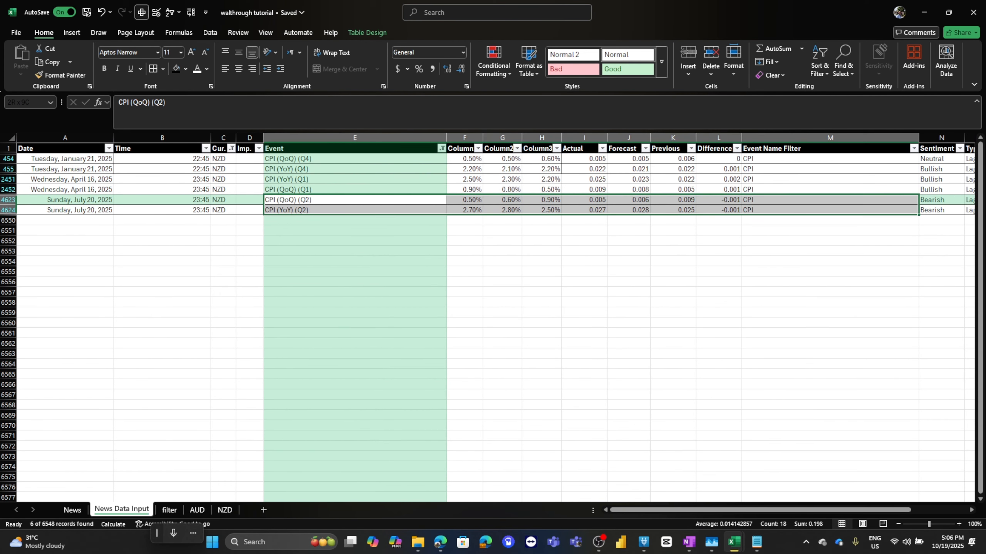
scroll(493, 317, right, 2)
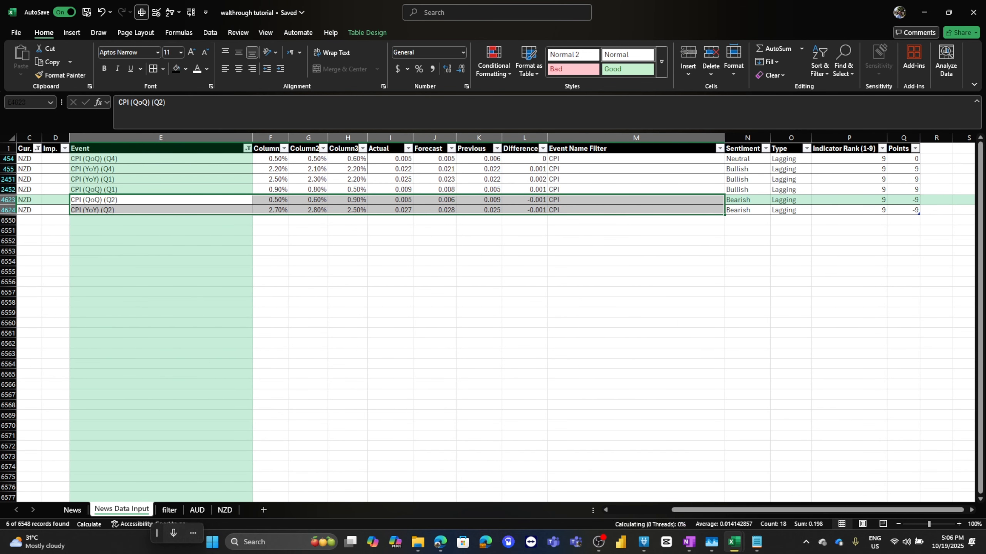
drag(525, 200, 791, 210)
click(747, 200)
click(747, 211)
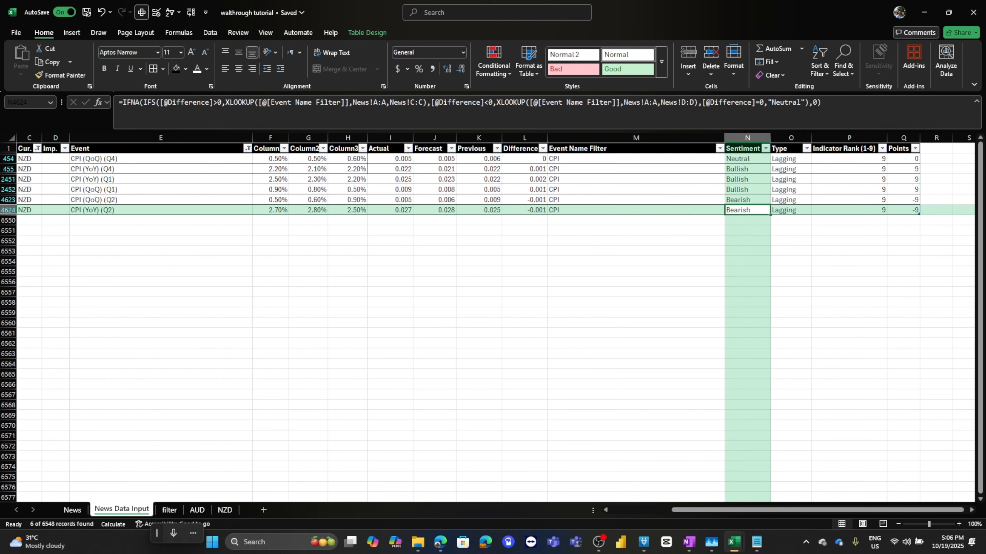
click(225, 510)
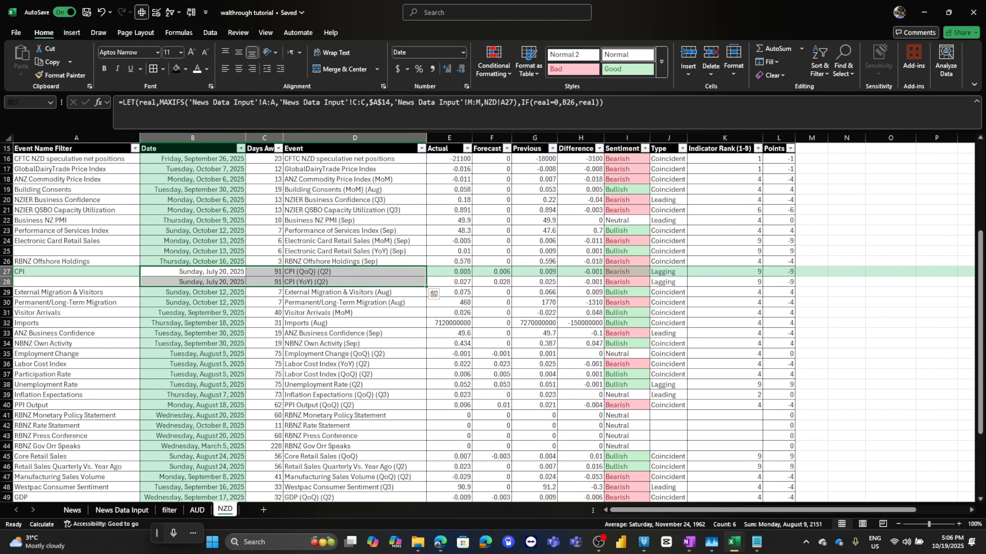
click(627, 272)
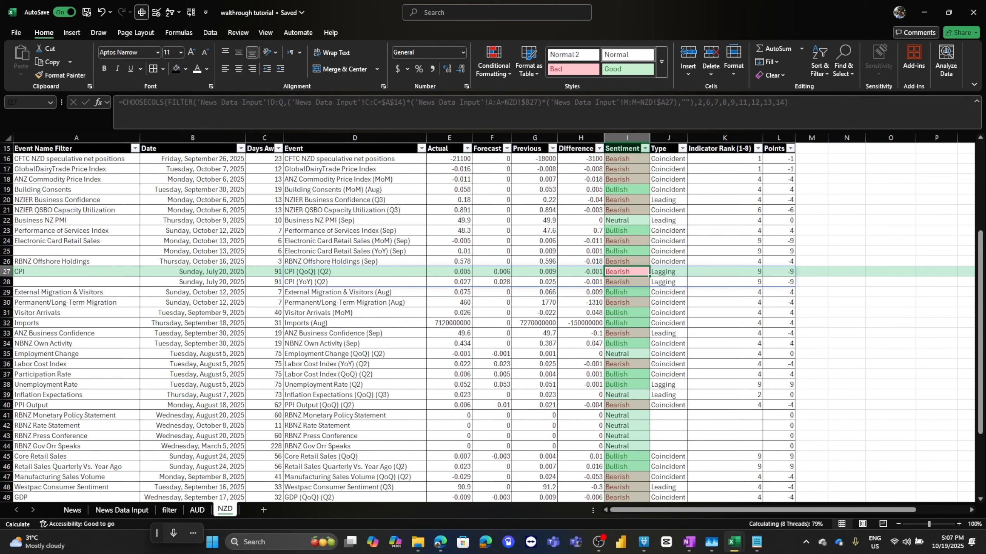
scroll(494, 322, up, 4)
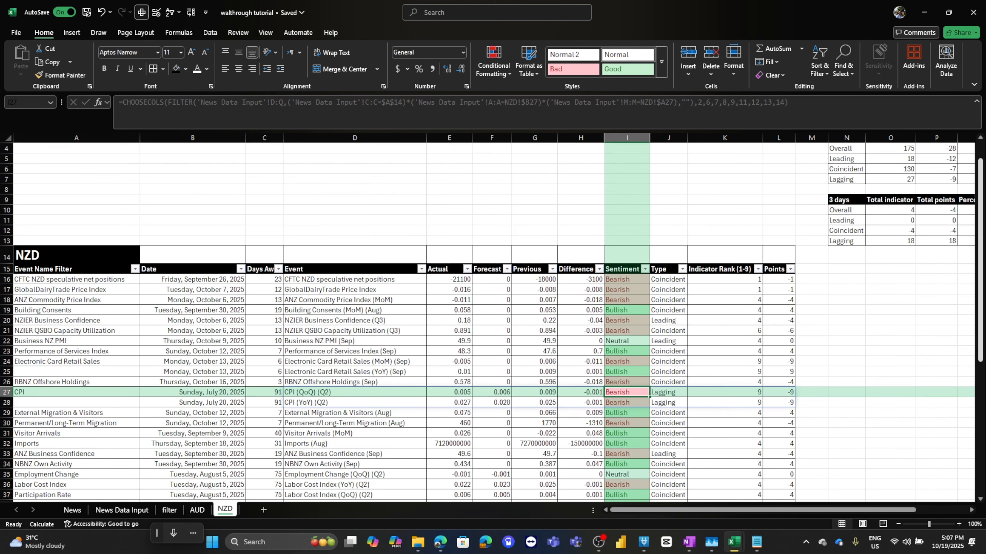
scroll(493, 322, right, 3)
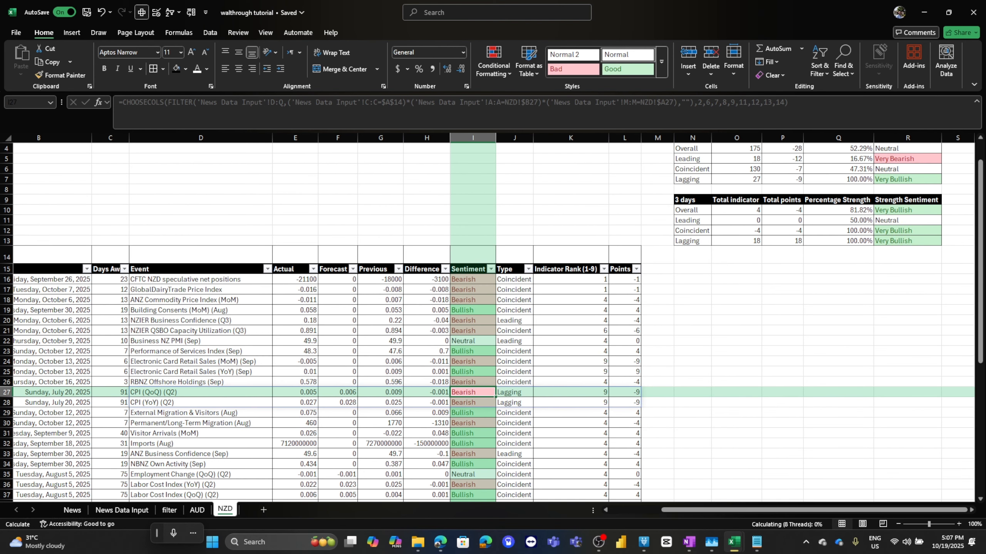
scroll(494, 322, up, 1)
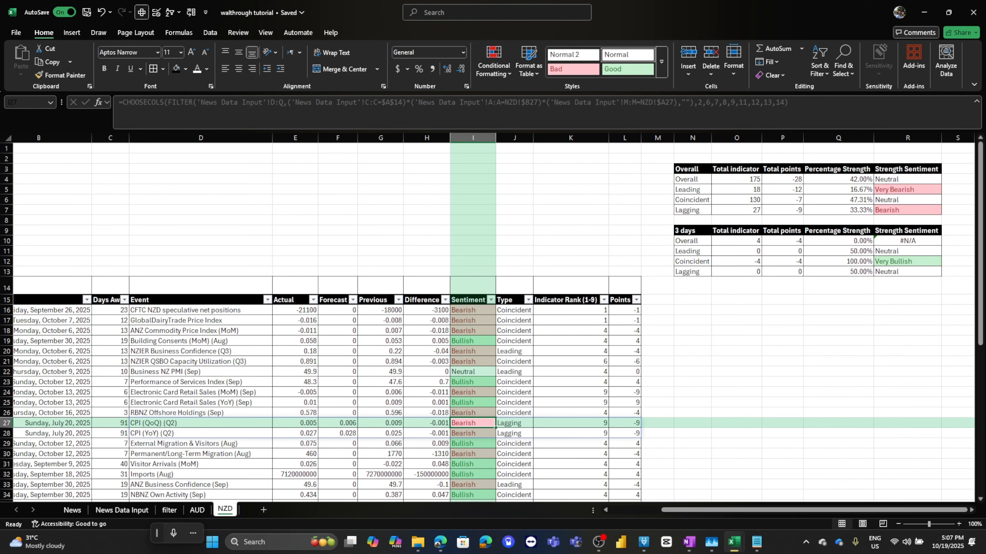
Change the 3-day Overall strength sentiment formula's first condition to Q10>=0%.
click(907, 241)
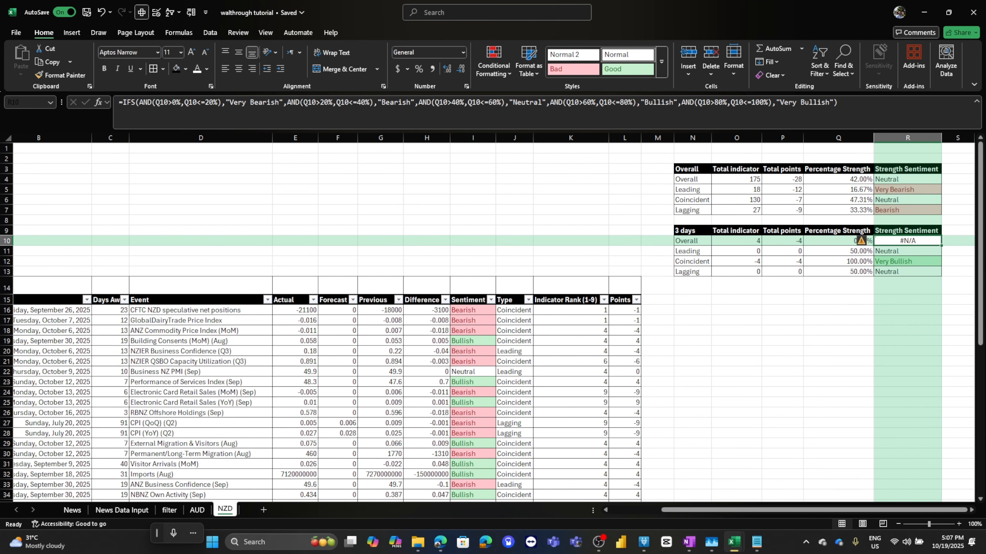
click(189, 102)
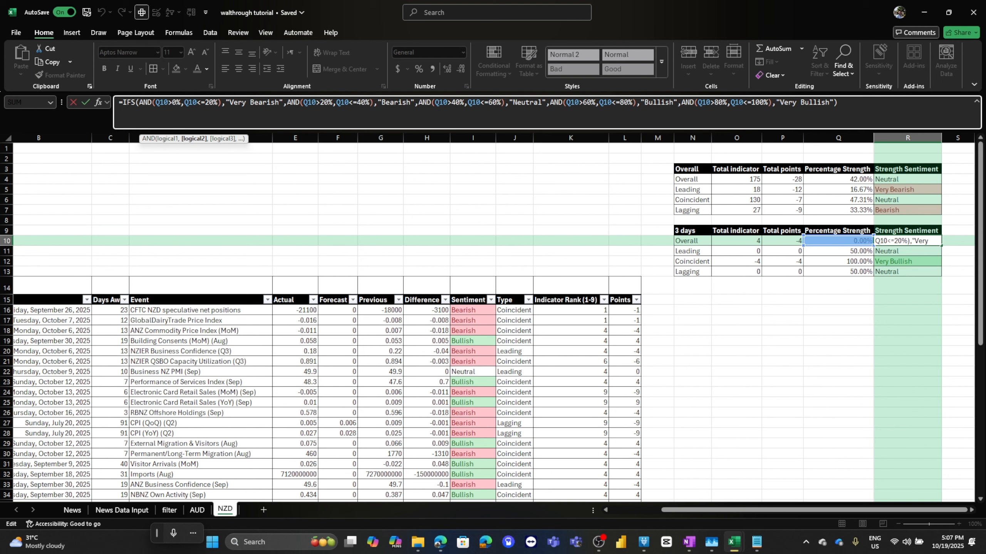
key(Escape)
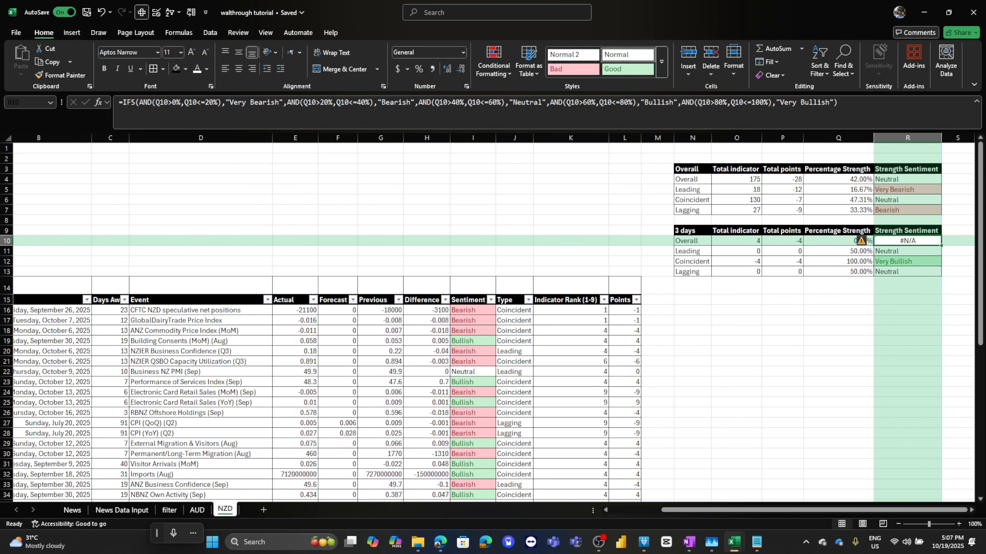
click(838, 241)
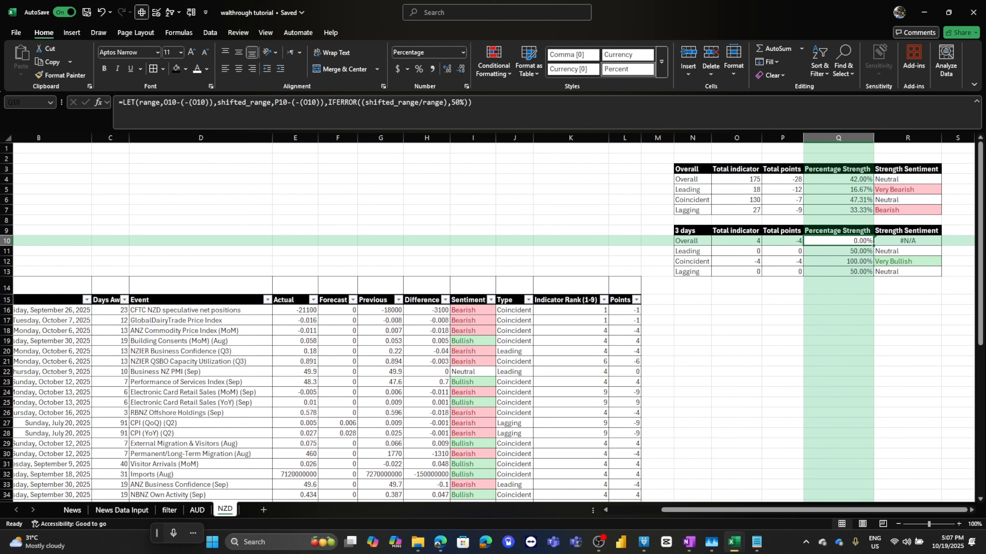
click(907, 241)
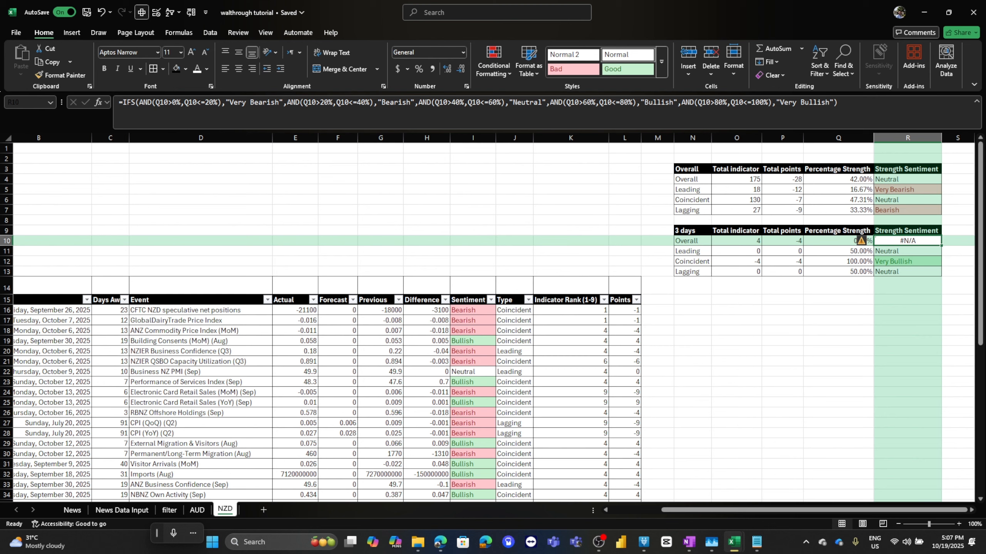
click(167, 102)
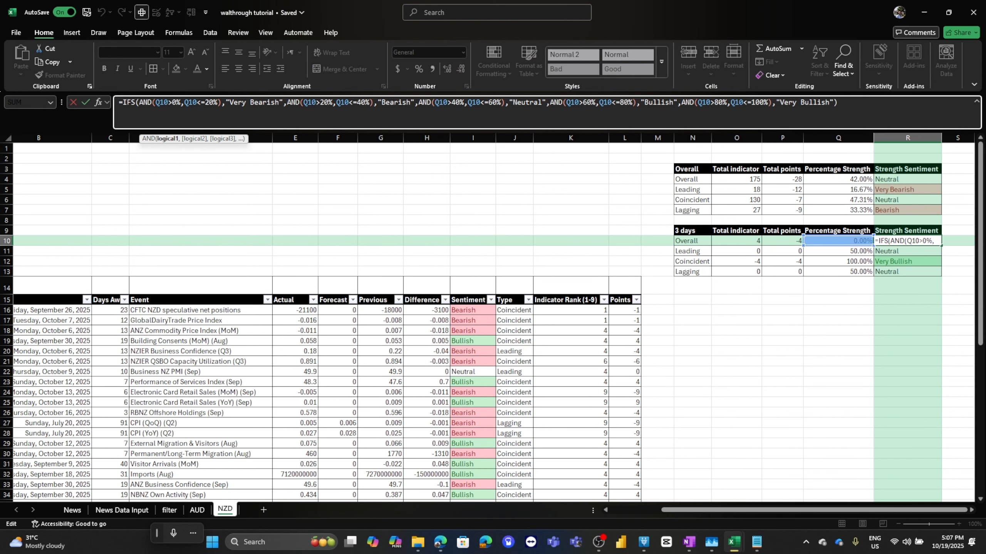
key(Return)
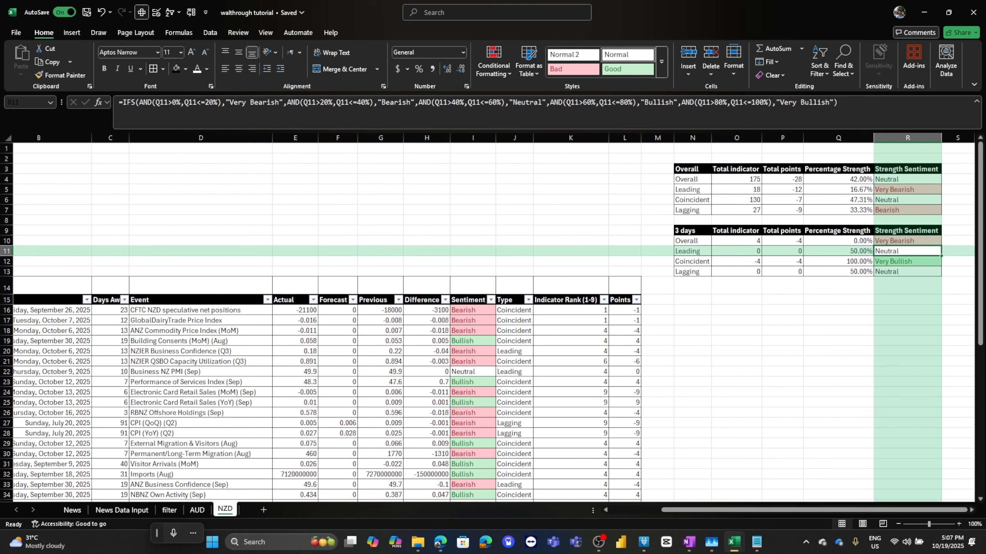
Apply the same >=0% first condition to the 3-day Leading, Coincident and Lagging strength sentiment formulas.
click(176, 102)
text(=)
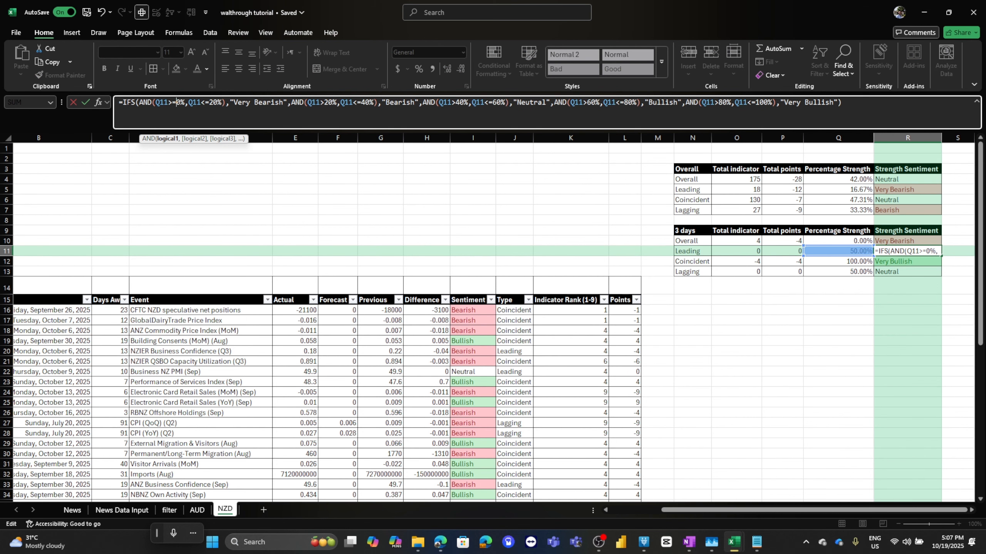
key(Return)
click(176, 102)
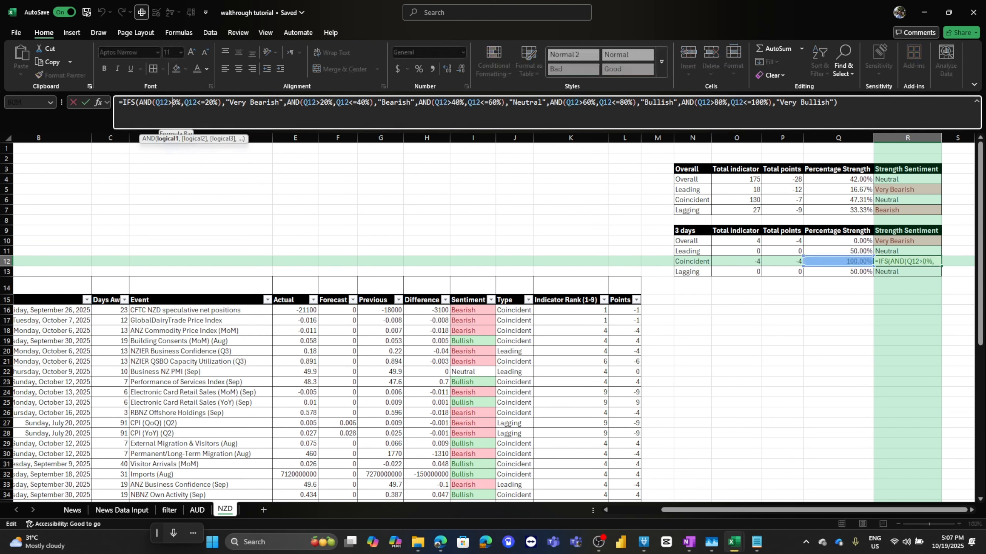
text(=)
key(Return)
click(176, 102)
text(=)
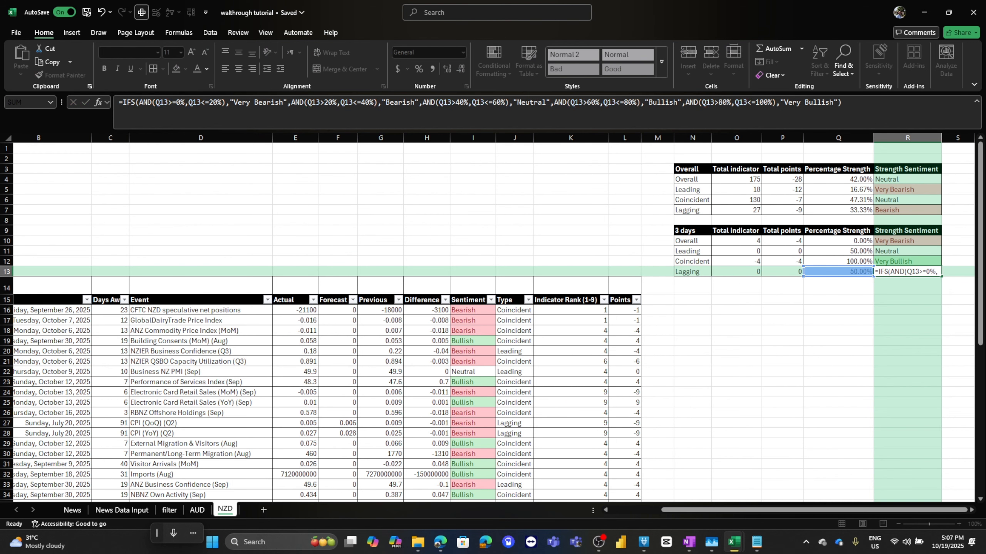
key(Return)
Change the first condition to >=0% in the Overall, Leading, Coincident and Lagging strength sentiment formulas of the top summary.
right_click(721, 171)
click(904, 180)
click(905, 179)
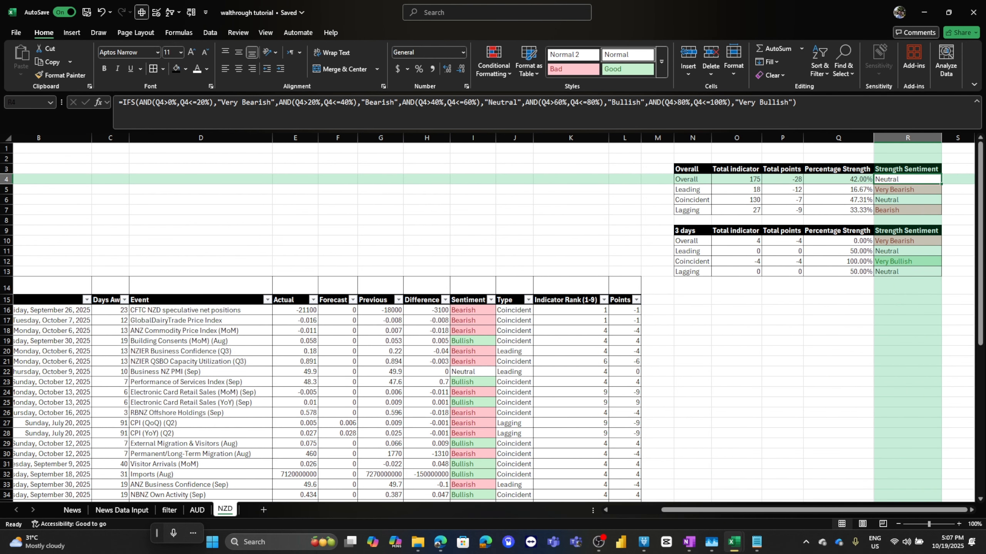
click(171, 102)
text(=)
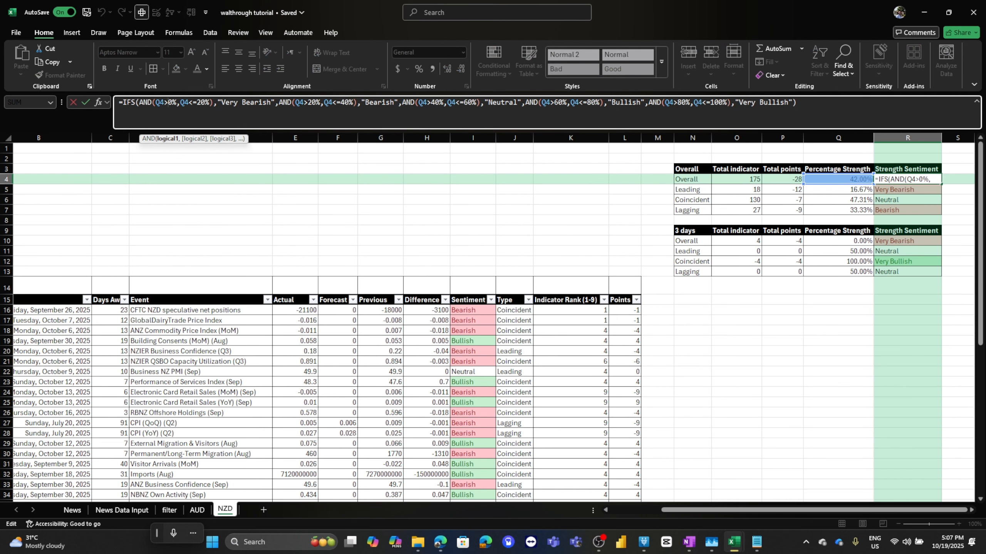
key(Return)
click(171, 102)
text(=IFS(AND(Q5>=0%,Q5<=20%),")
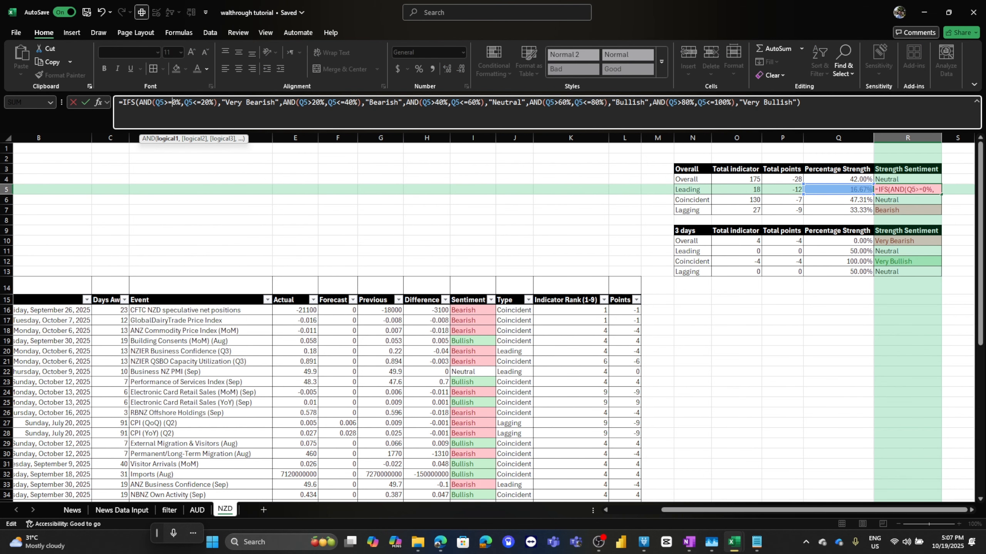
key(Return)
click(171, 102)
text(=)
key(Return)
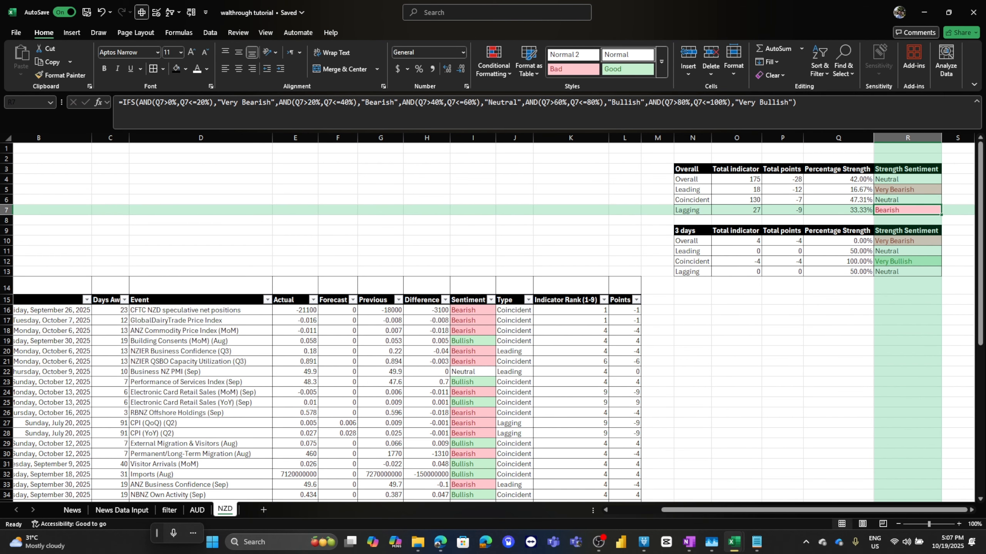
click(170, 102)
text(=)
key(Return)
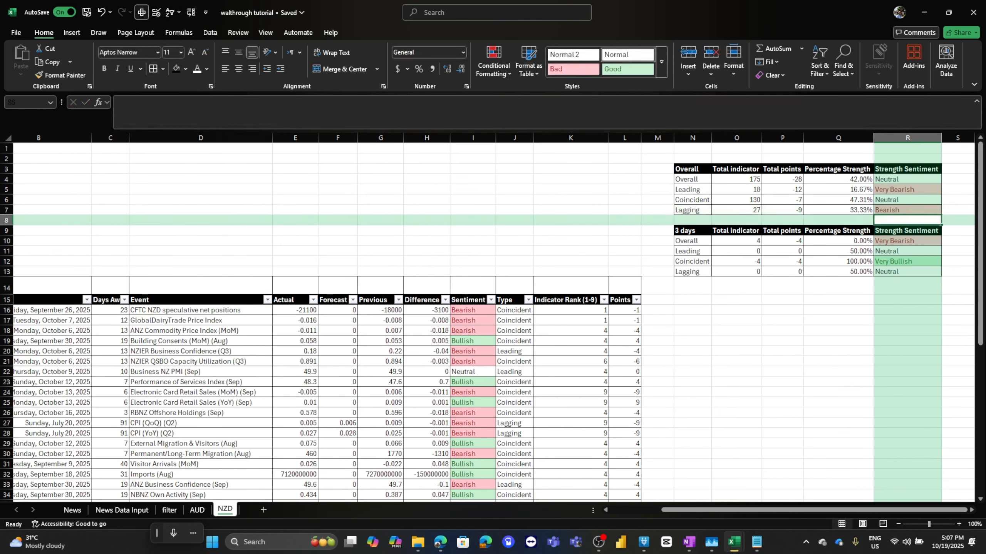
Switch to the 10. New Fundamental Analysis workbook and view its News History and Dashboard sheets.
click(183, 211)
scroll(183, 210, down, 7)
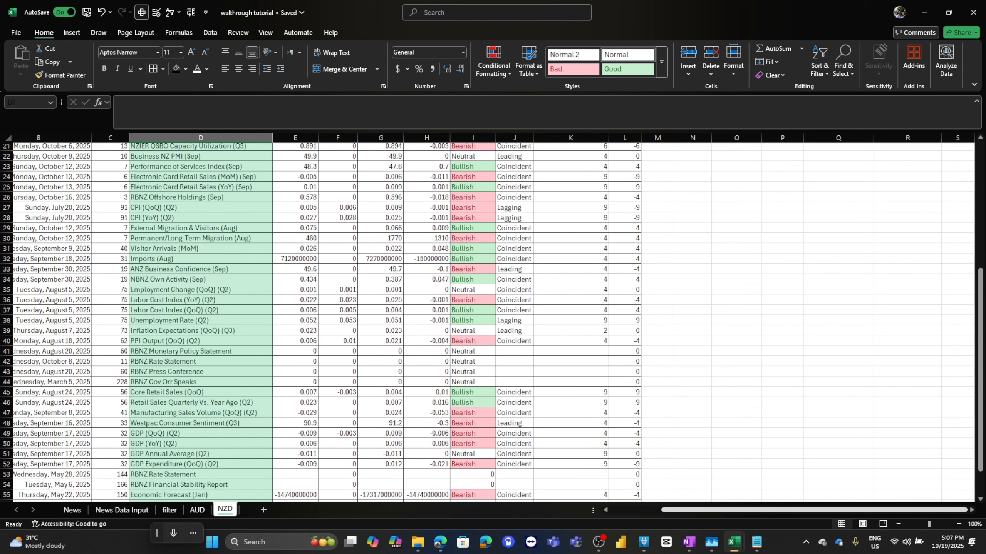
key(super+Right)
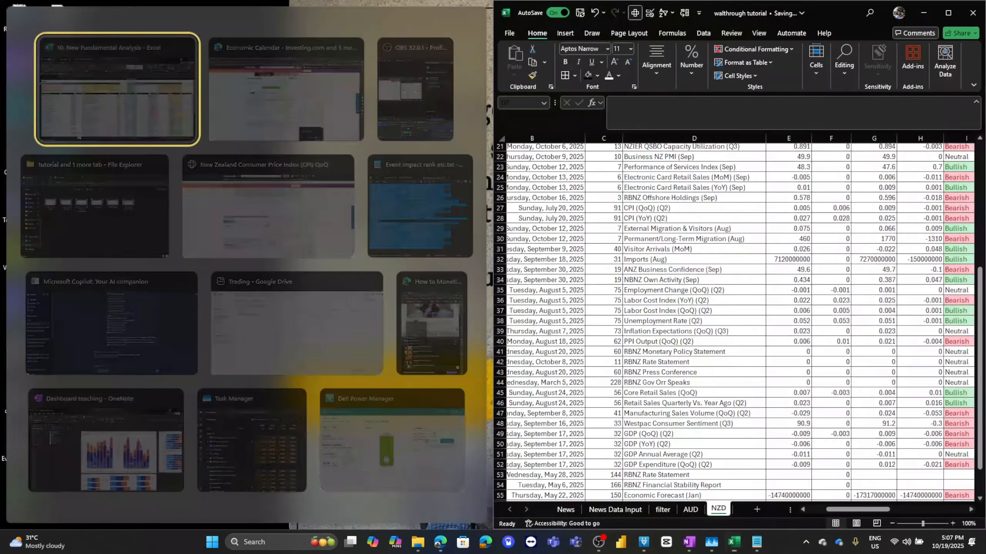
click(116, 97)
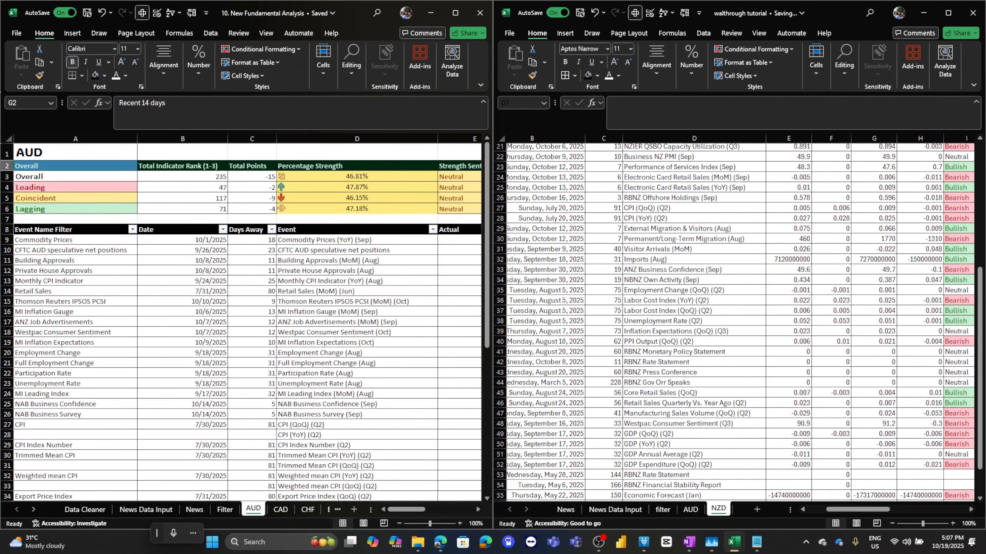
click(455, 13)
click(479, 509)
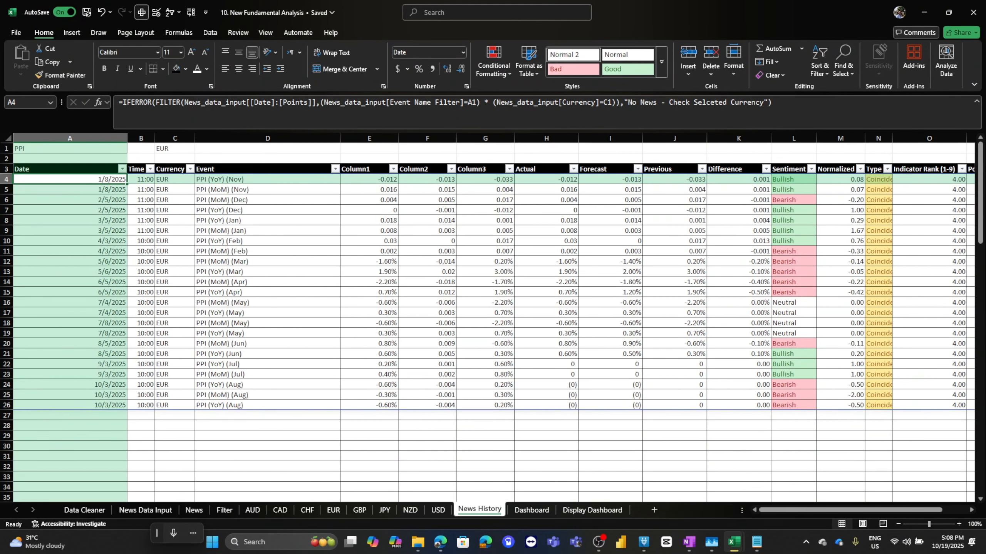
click(531, 510)
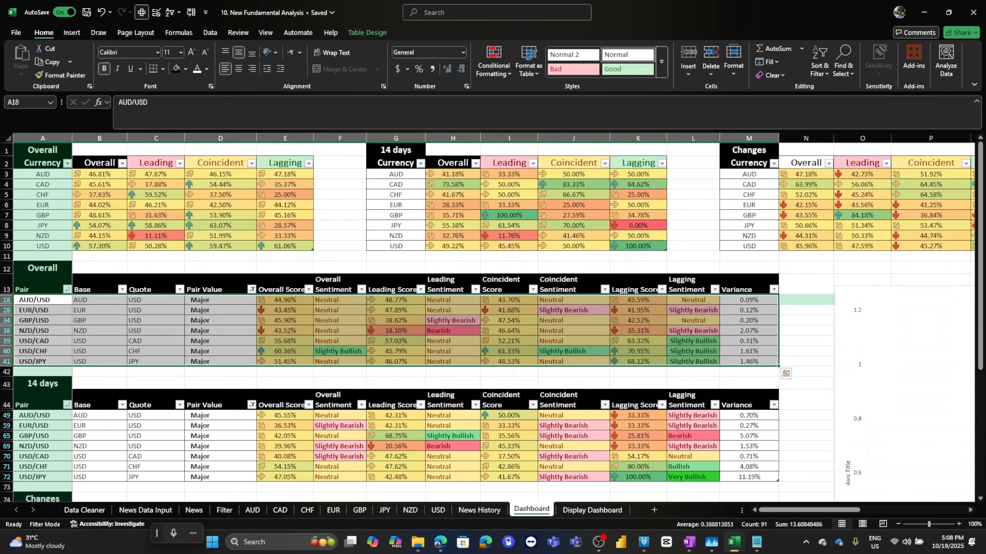
Examine the Dashboard's currency tables and the pair score formulas in the Overall summary.
click(396, 331)
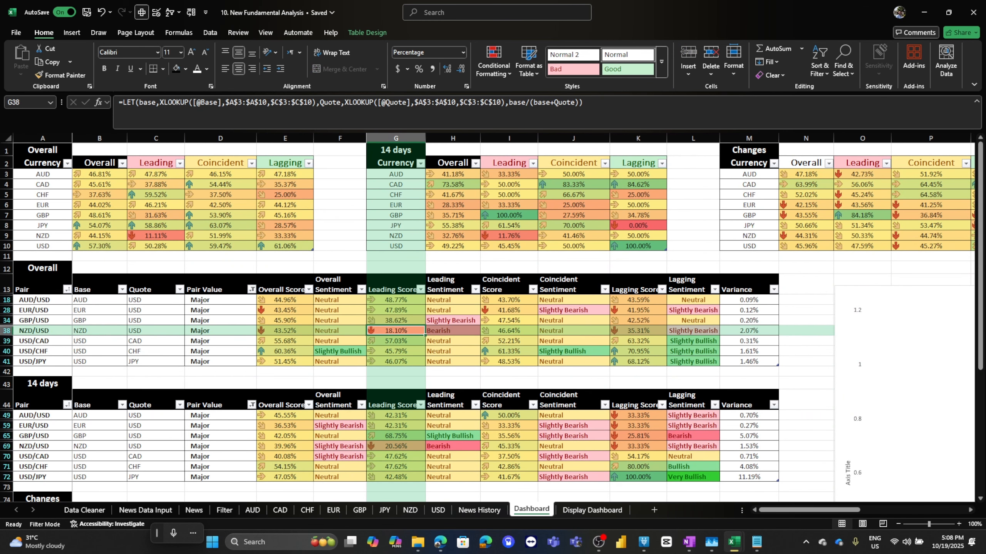
drag(43, 163, 285, 164)
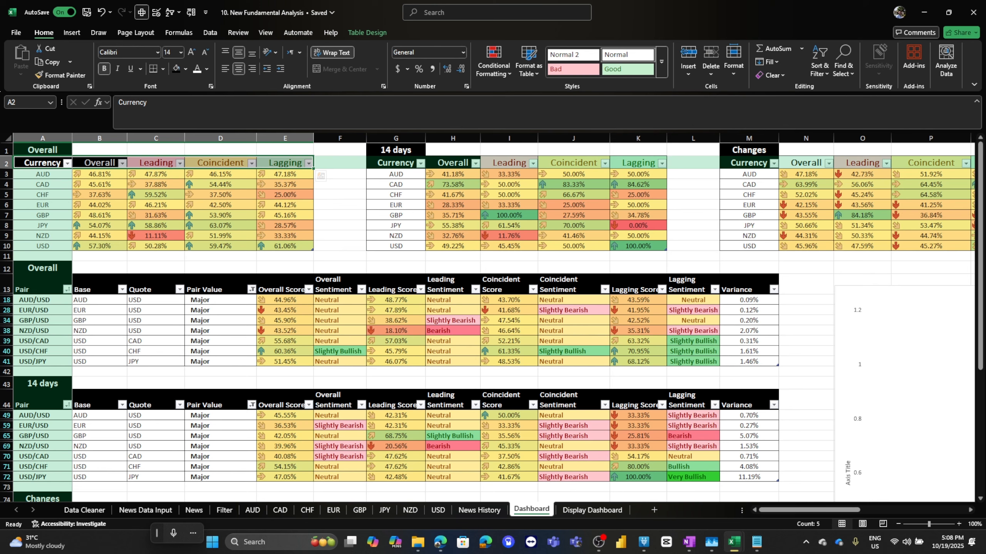
drag(43, 300, 285, 341)
click(285, 331)
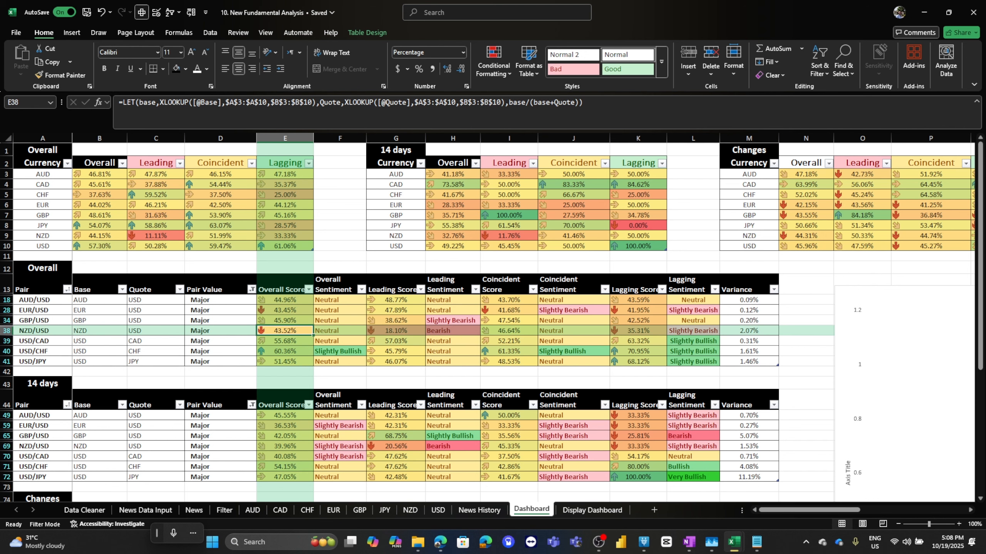
View the News History and Display Dashboard sheets before returning to the Dashboard.
click(479, 510)
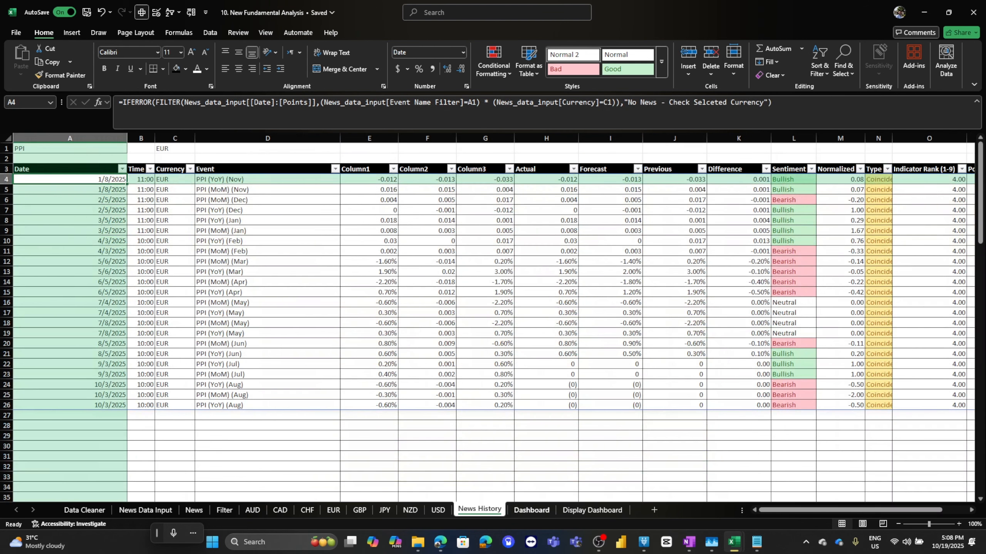
click(592, 510)
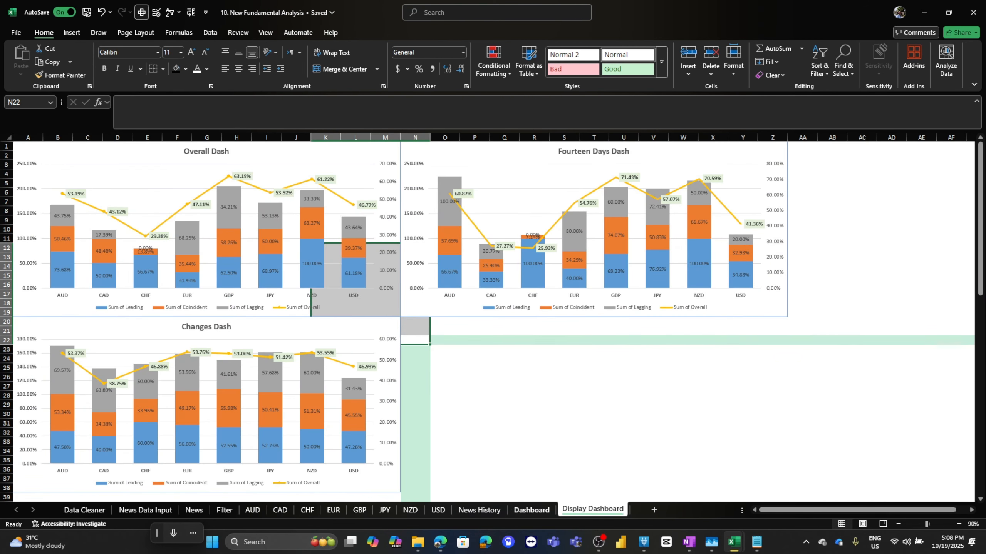
click(531, 510)
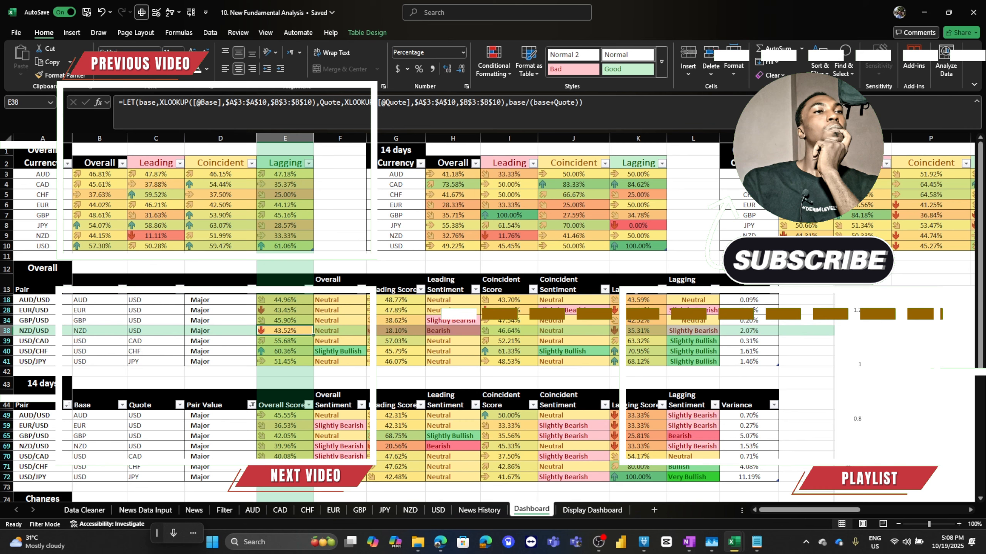